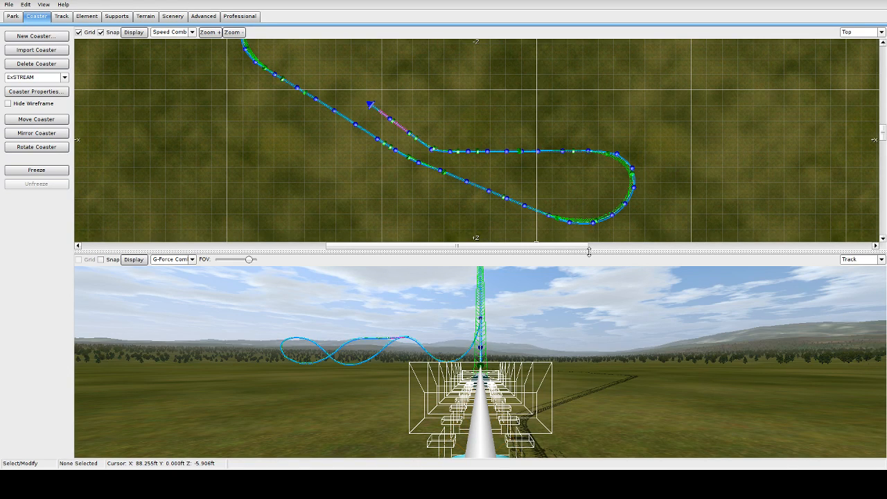
# Examine the coaster's overall layout and the final turnaround section in the top view
pyautogui.scroll(-8, 324, 137)
pyautogui.moveTo(392, 116); pyautogui.dragTo(344, 166, button='right')
pyautogui.moveTo(308, 113)
pyautogui.mouseDown()
pyautogui.moveTo(316, 138)
pyautogui.moveTo(312, 124)
pyautogui.mouseUp()
pyautogui.moveTo(309, 106); pyautogui.dragTo(306, 126, button='right')
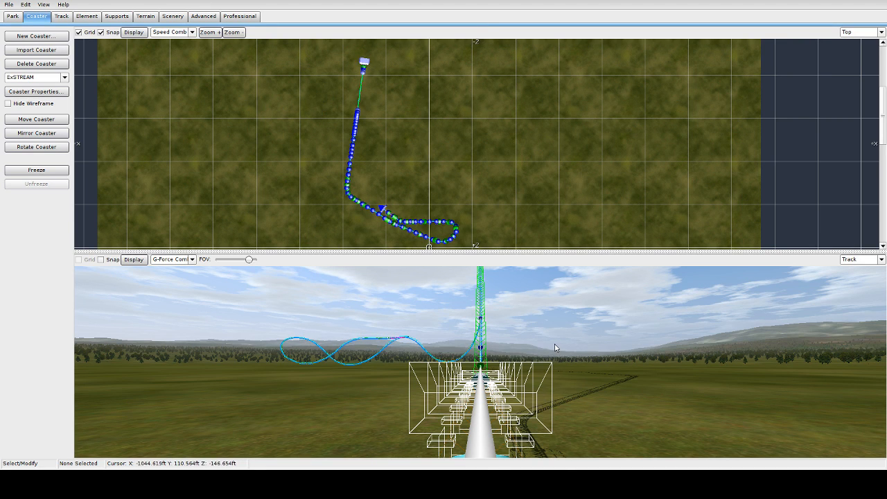
pyautogui.moveTo(491, 251); pyautogui.dragTo(508, 271)
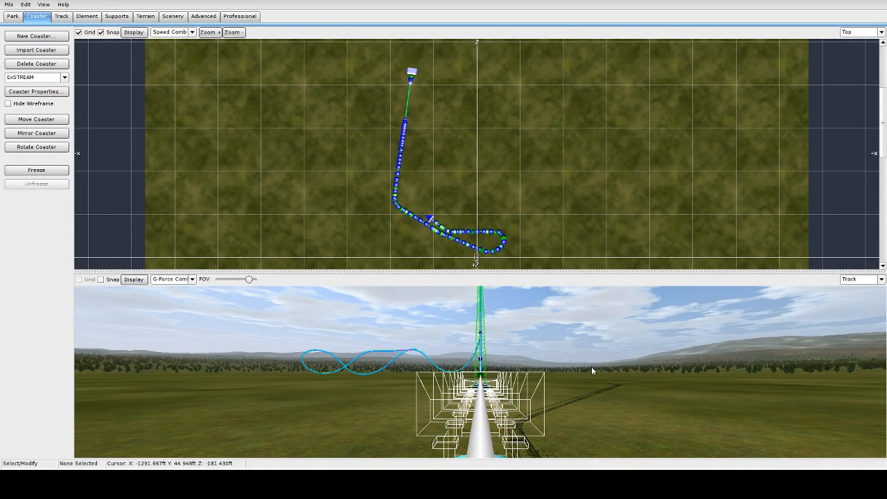
pyautogui.moveTo(547, 271); pyautogui.dragTo(549, 248)
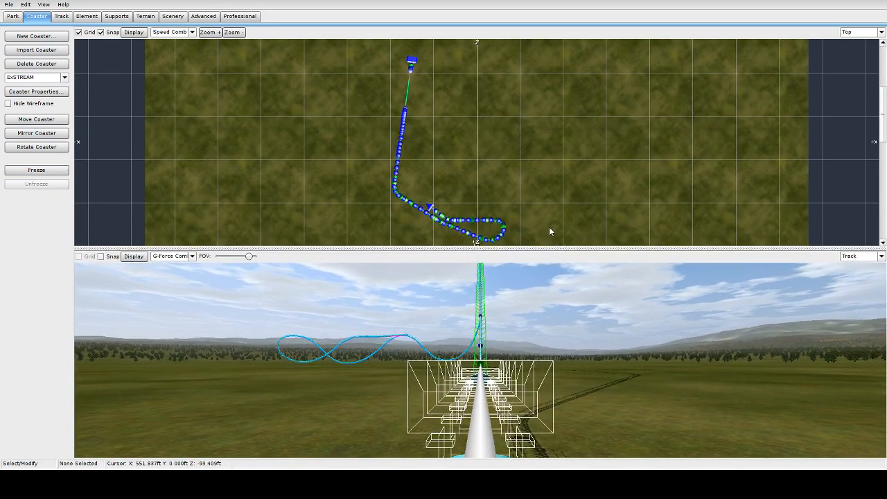
pyautogui.scroll(6, 524, 208)
pyautogui.moveTo(534, 196); pyautogui.dragTo(530, 66, button='right')
pyautogui.moveTo(544, 222); pyautogui.dragTo(576, 121, button='right')
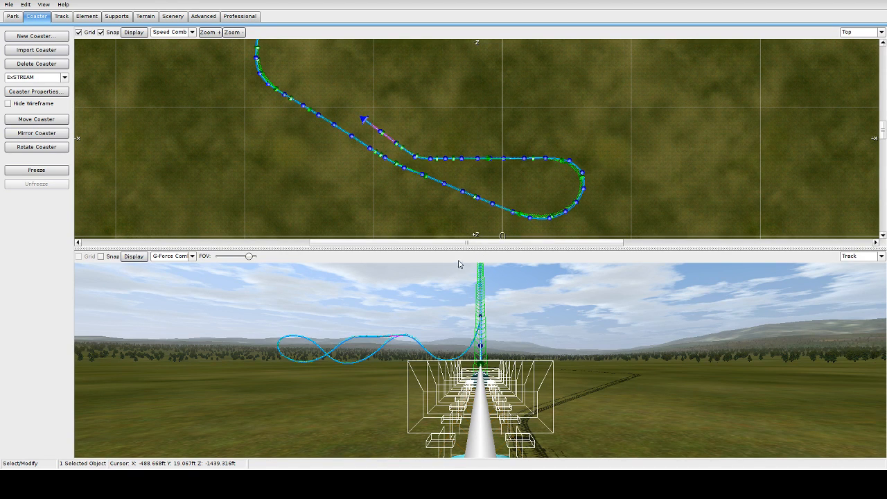
# Enlarge the Track view and travel along the whole coaster to its end to review the existing track
pyautogui.moveTo(483, 251); pyautogui.dragTo(485, 205)
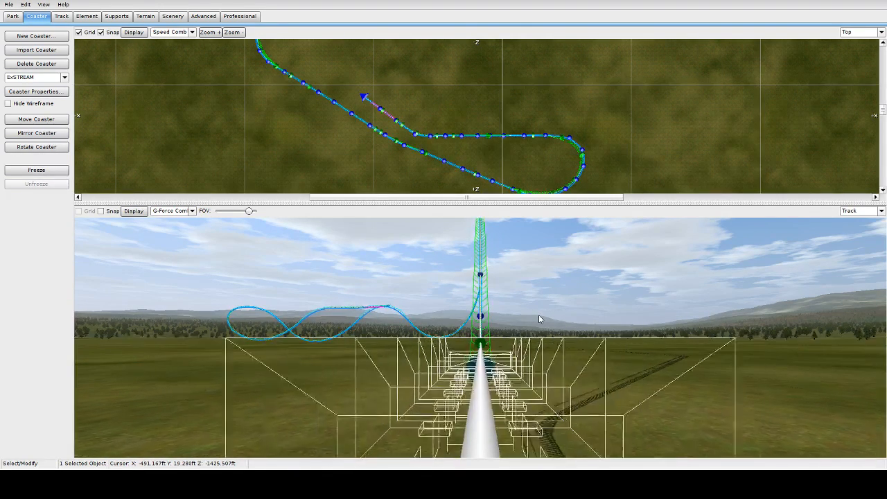
pyautogui.moveTo(479, 201); pyautogui.dragTo(478, 127)
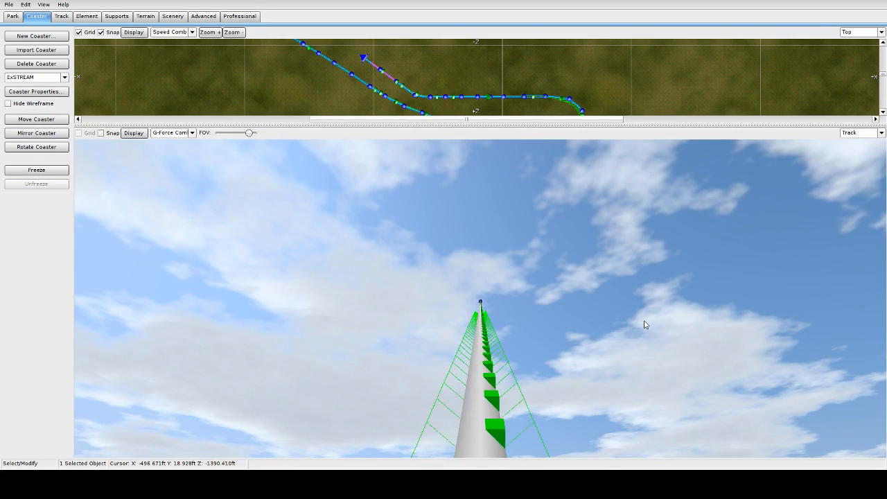
pyautogui.scroll(15, 645, 324)
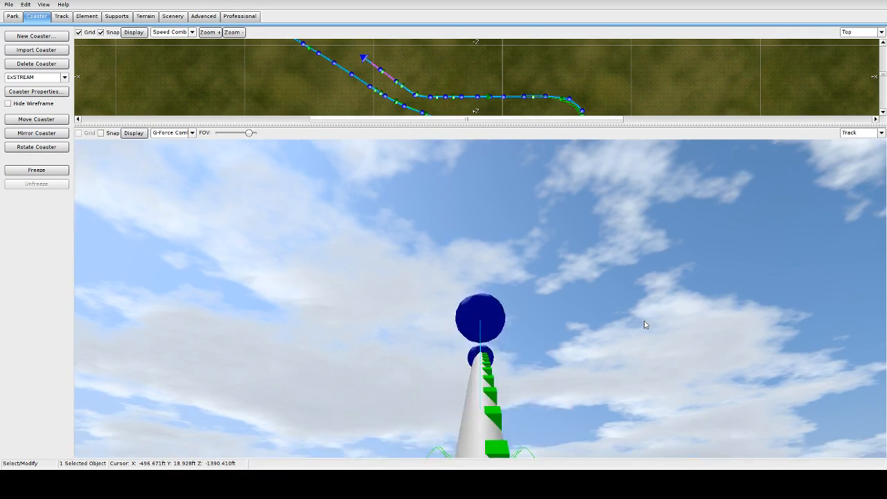
pyautogui.scroll(15, 644, 324)
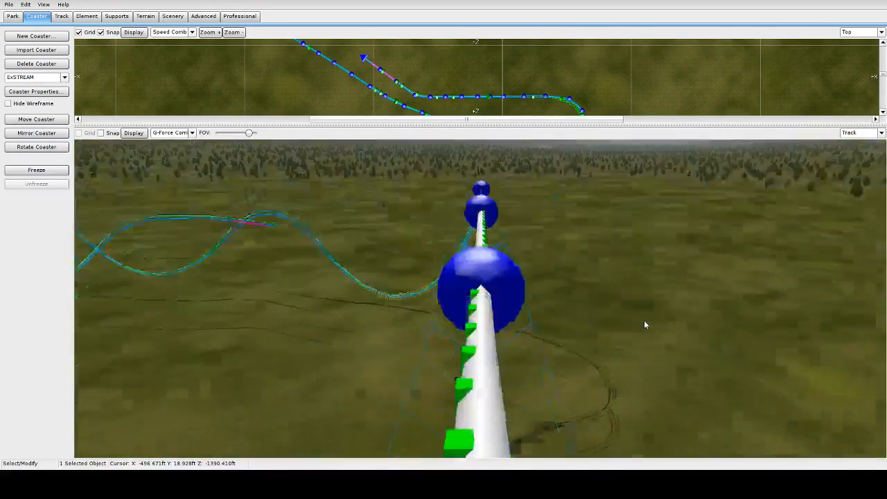
pyautogui.scroll(15, 644, 324)
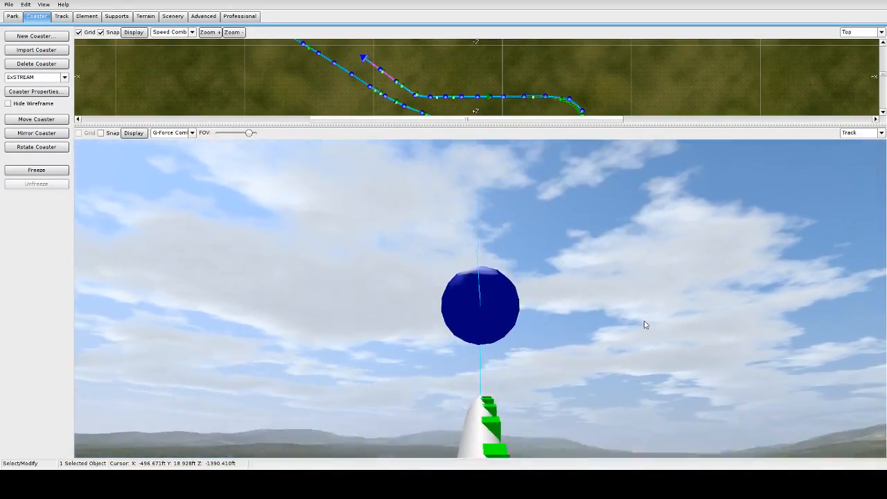
pyautogui.scroll(15, 644, 323)
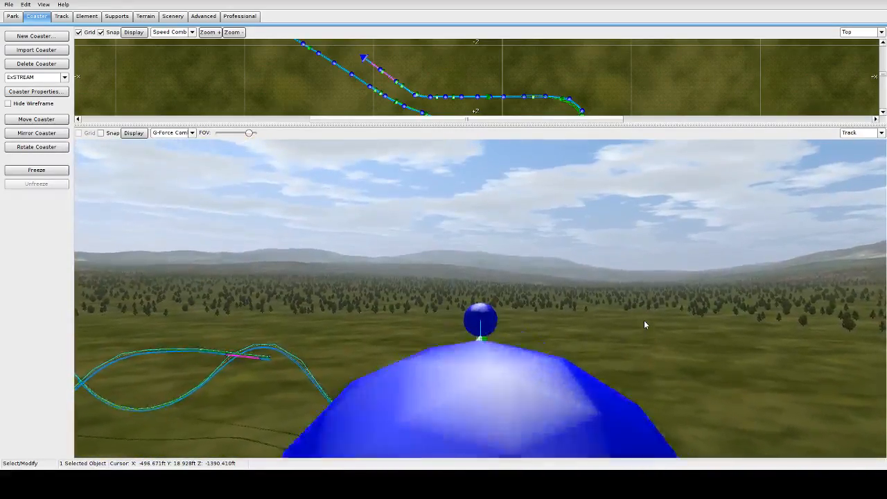
pyautogui.scroll(15, 644, 325)
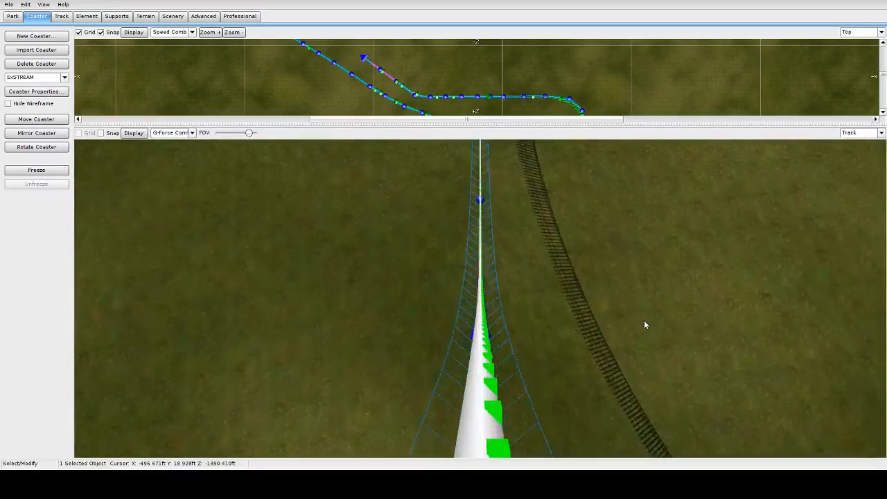
pyautogui.scroll(15, 643, 325)
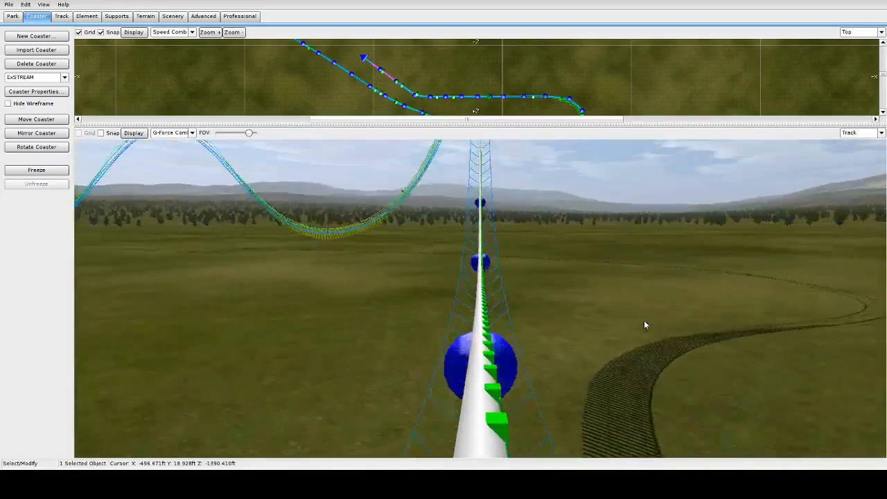
pyautogui.scroll(15, 644, 325)
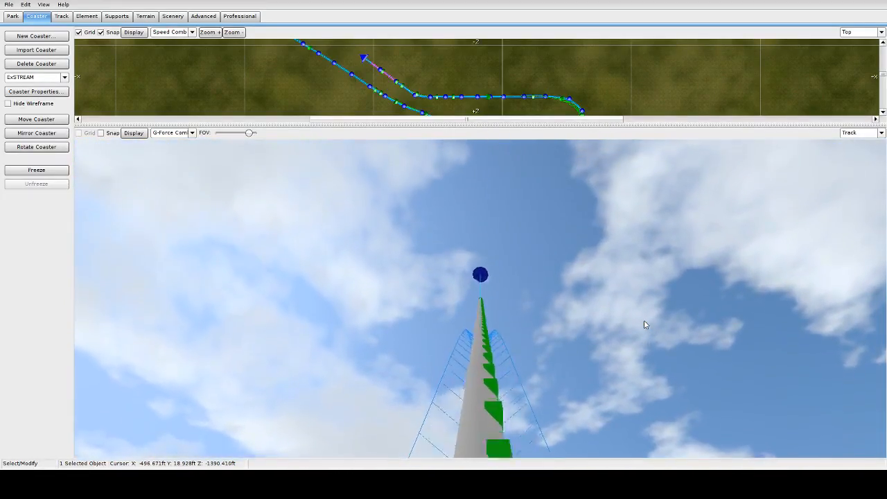
pyautogui.scroll(15, 644, 324)
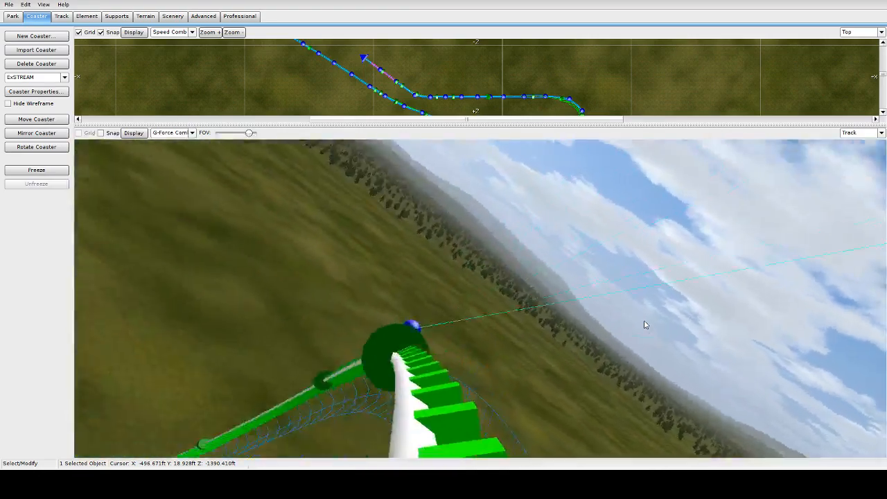
pyautogui.scroll(15, 644, 325)
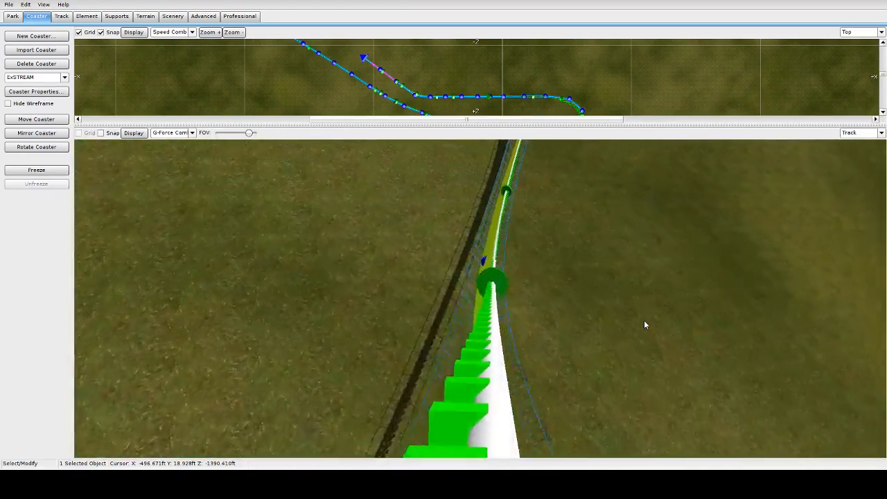
pyautogui.scroll(15, 644, 324)
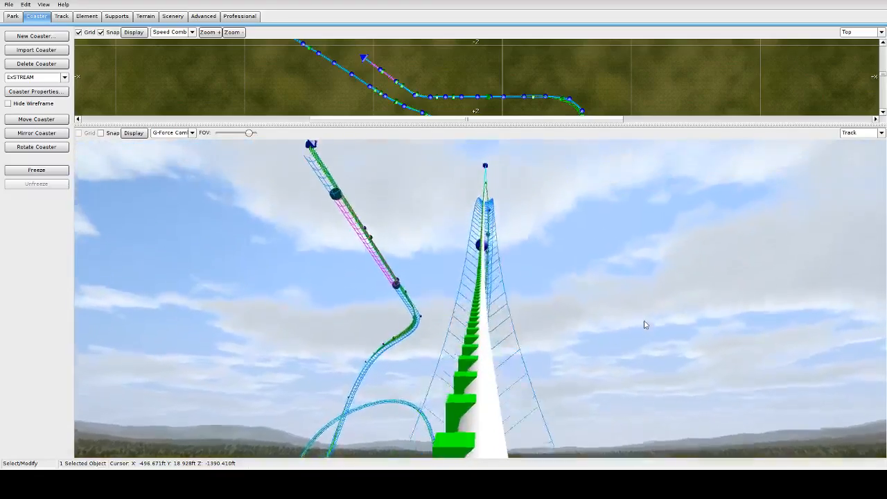
pyautogui.scroll(15, 644, 324)
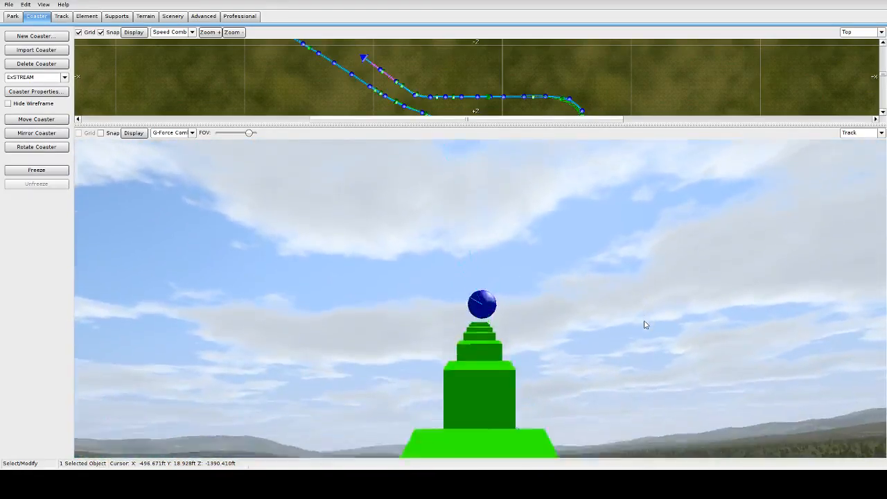
pyautogui.scroll(15, 645, 321)
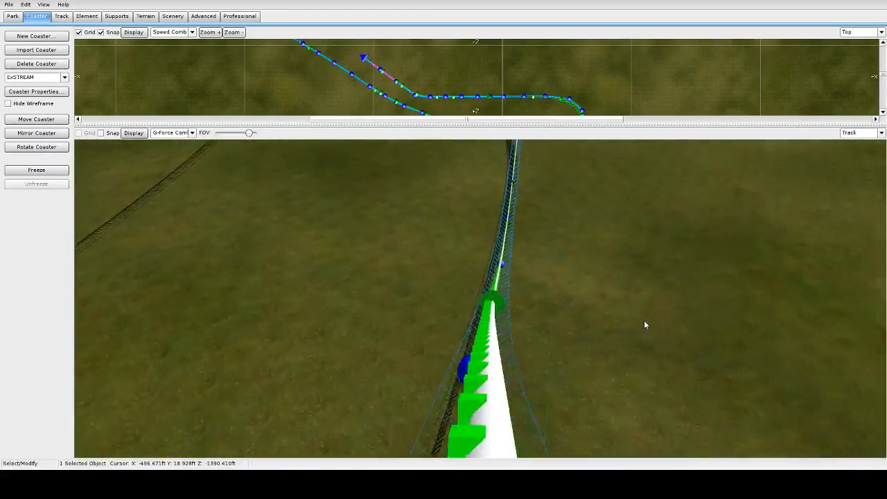
pyautogui.scroll(15, 645, 324)
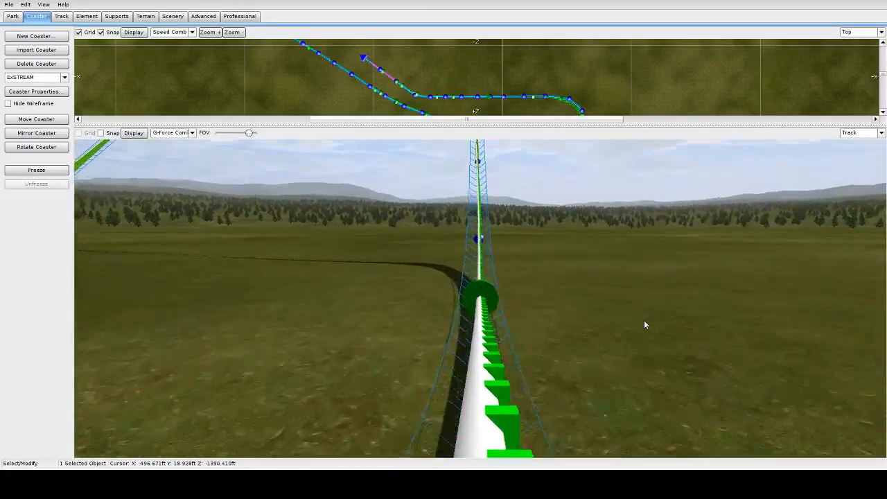
pyautogui.scroll(15, 644, 325)
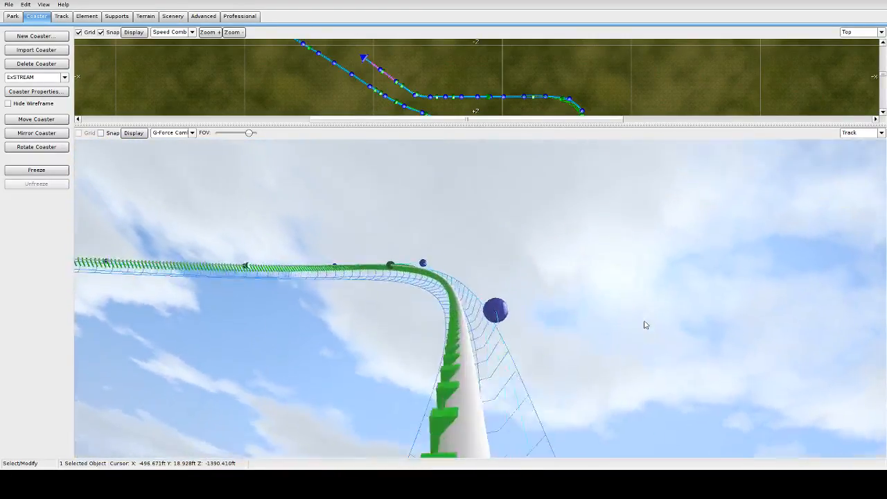
pyautogui.scroll(15, 645, 325)
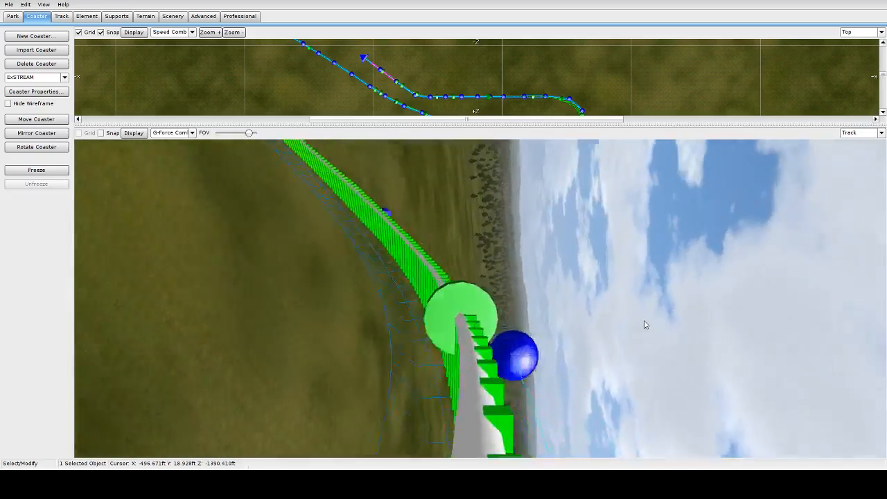
pyautogui.scroll(15, 644, 325)
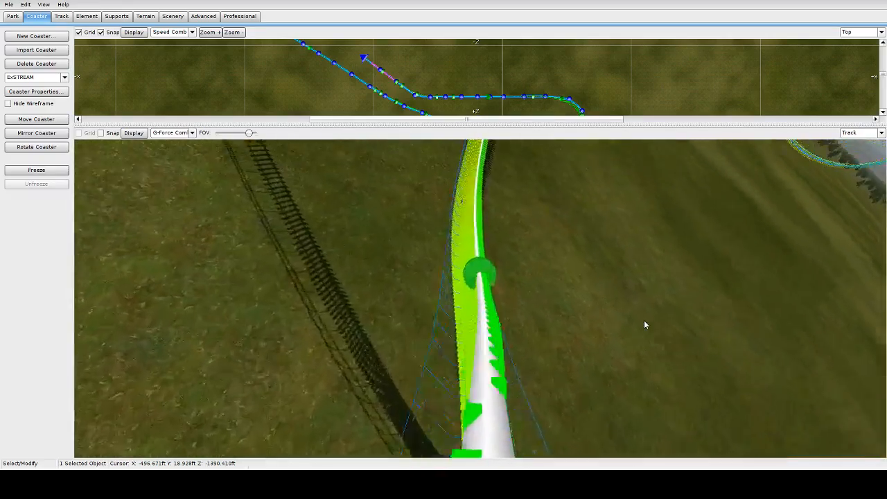
pyautogui.scroll(15, 645, 324)
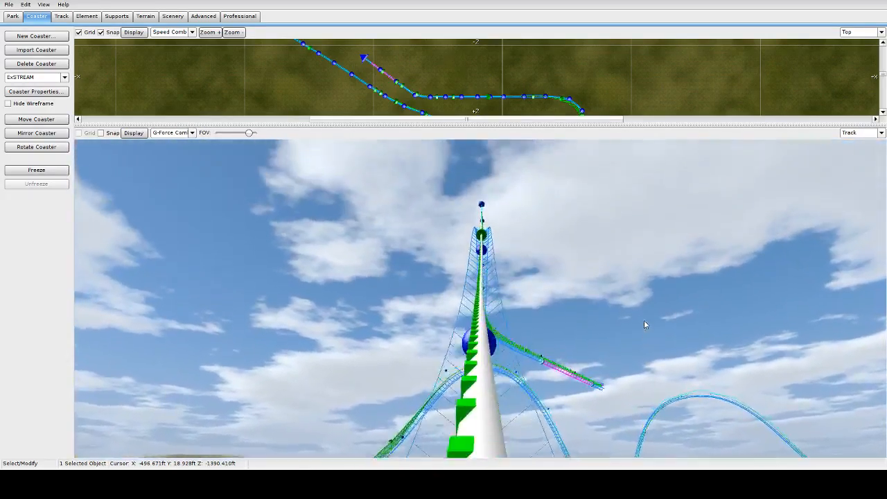
pyautogui.scroll(15, 644, 324)
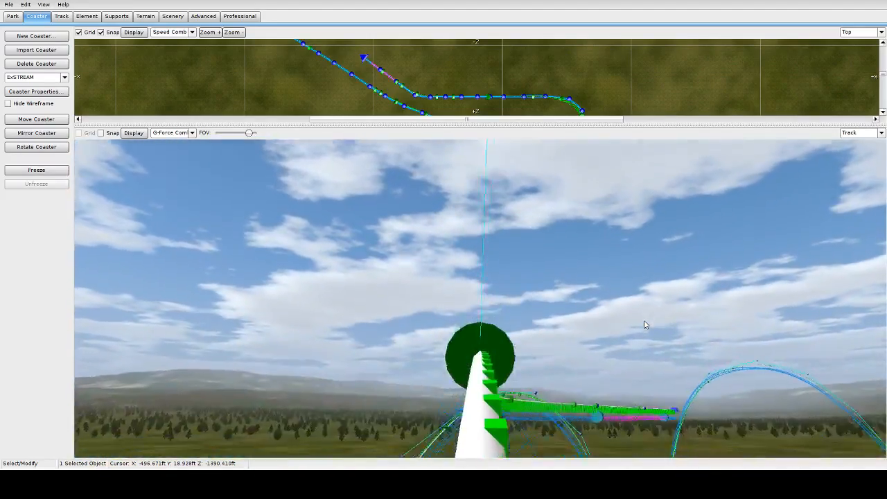
pyautogui.scroll(15, 644, 324)
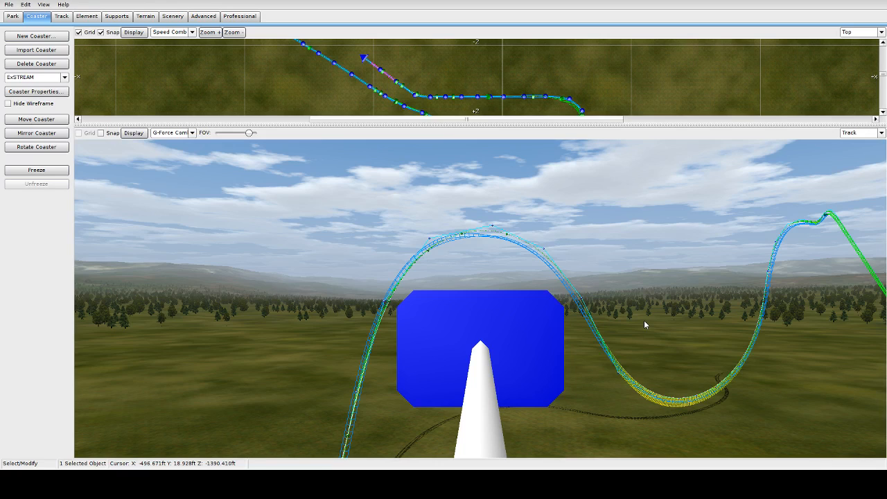
# Delete the turnaround loop and return run at the track's end, keeping the track up to just before the turn
pyautogui.moveTo(448, 124); pyautogui.dragTo(448, 299)
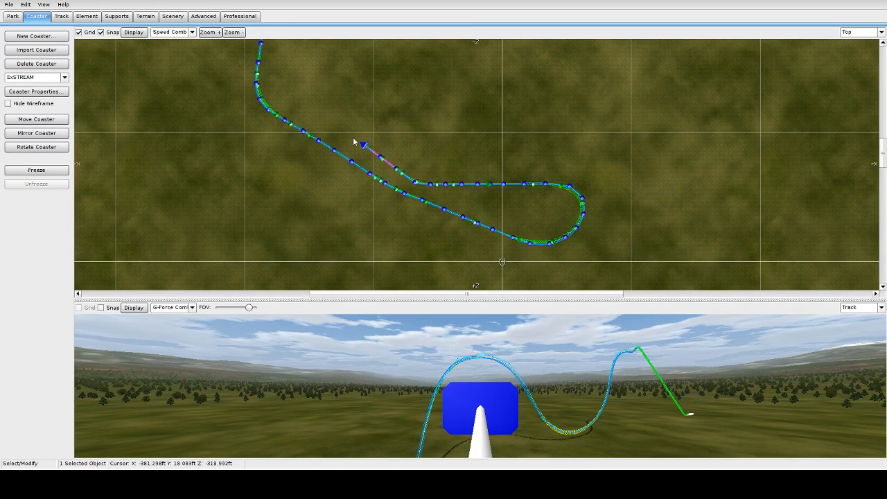
pyautogui.moveTo(364, 132); pyautogui.dragTo(435, 186)
pyautogui.moveTo(444, 172); pyautogui.dragTo(496, 194)
pyautogui.moveTo(425, 169); pyautogui.dragTo(463, 197)
pyautogui.moveTo(488, 163); pyautogui.dragTo(594, 205)
pyautogui.moveTo(560, 165); pyautogui.dragTo(614, 246)
pyautogui.moveTo(531, 233); pyautogui.dragTo(582, 270)
pyautogui.moveTo(508, 222); pyautogui.dragTo(618, 289)
pyautogui.press('Delete')
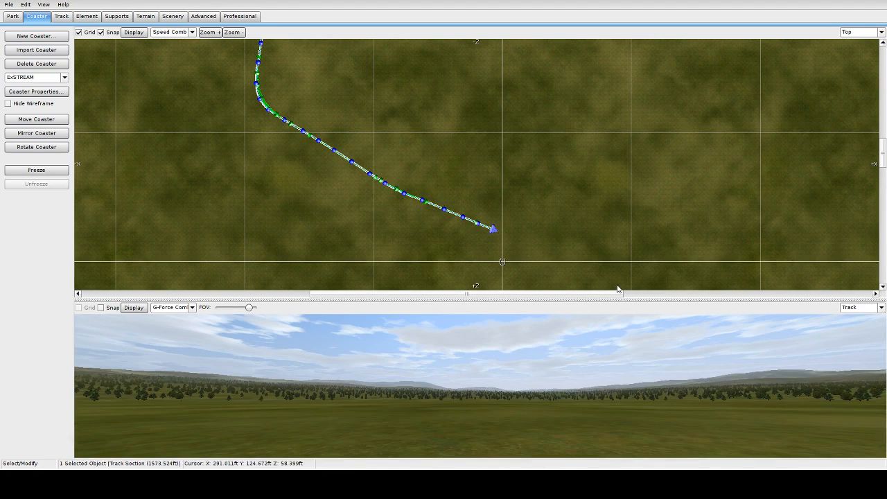
# Inspect the shortened end of the track in an enlarged Track view with a wider field of view
pyautogui.moveTo(494, 300); pyautogui.dragTo(495, 139)
pyautogui.click(448, 296)
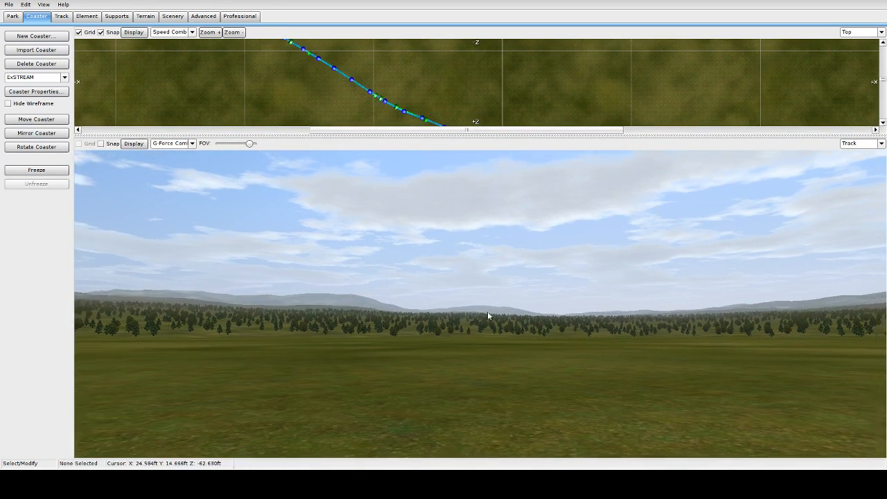
pyautogui.click(870, 144)
pyautogui.click(857, 200)
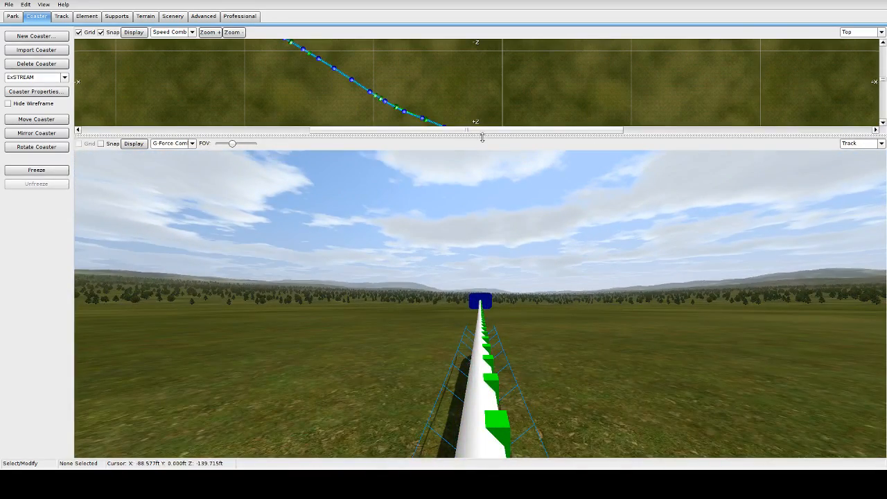
# Extend the track from its end with nine new vertices that form a wide turnaround and head back alongside the existing run
pyautogui.moveTo(483, 138); pyautogui.dragTo(484, 412)
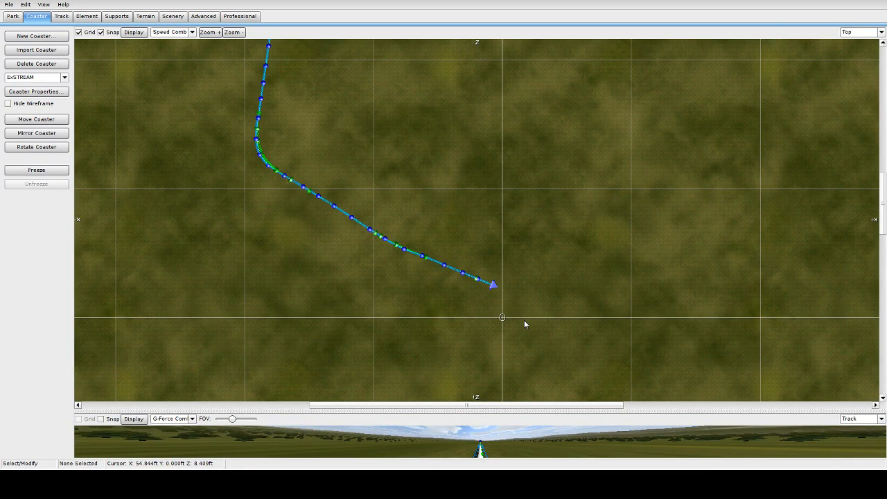
pyautogui.click(494, 285)
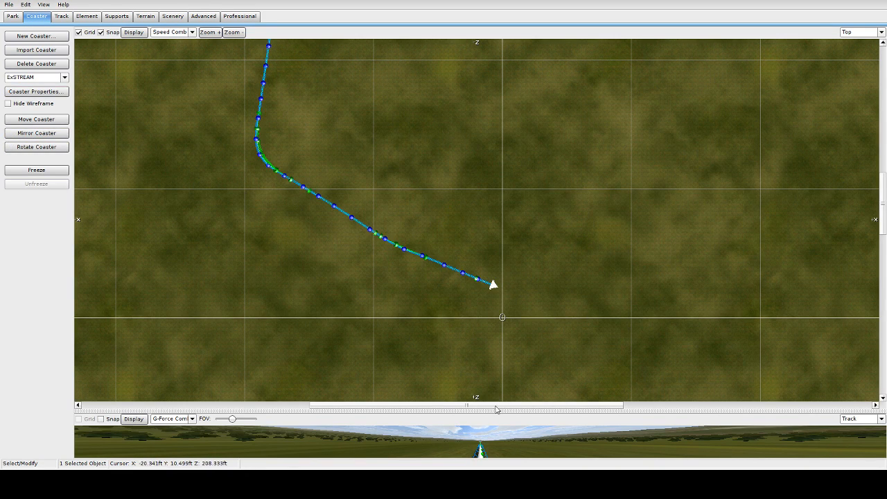
pyautogui.moveTo(497, 410); pyautogui.dragTo(478, 279)
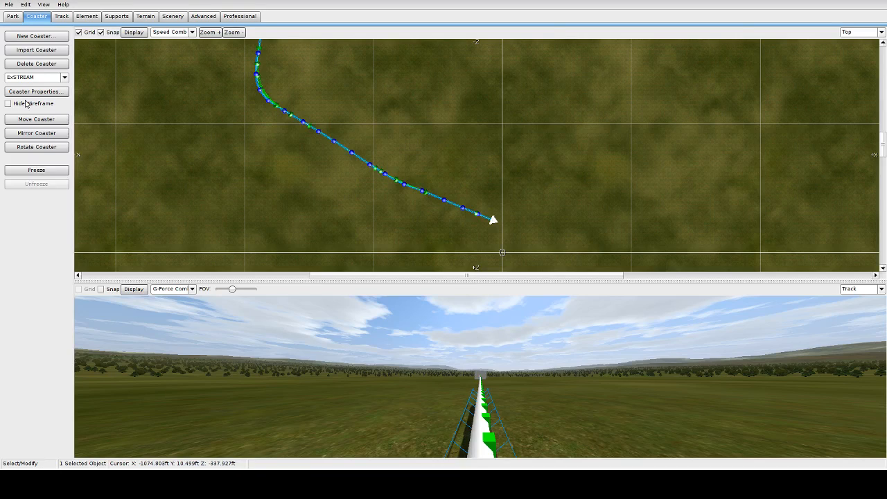
pyautogui.click(59, 16)
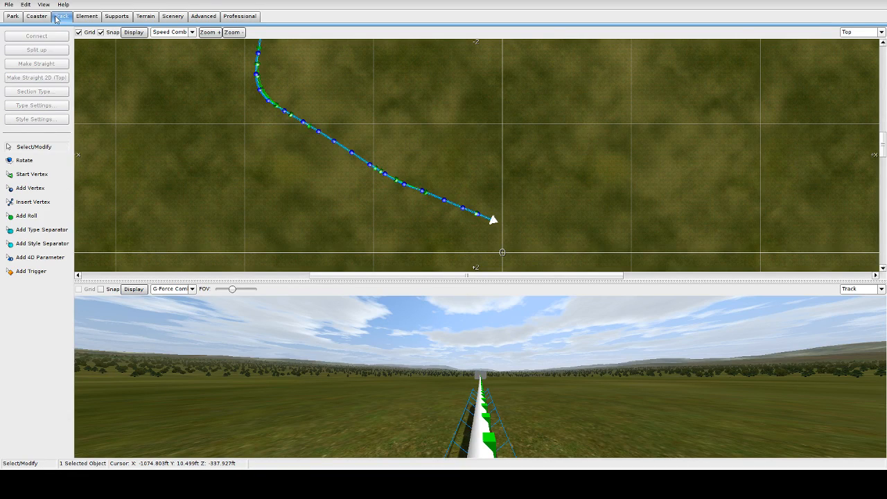
pyautogui.click(36, 189)
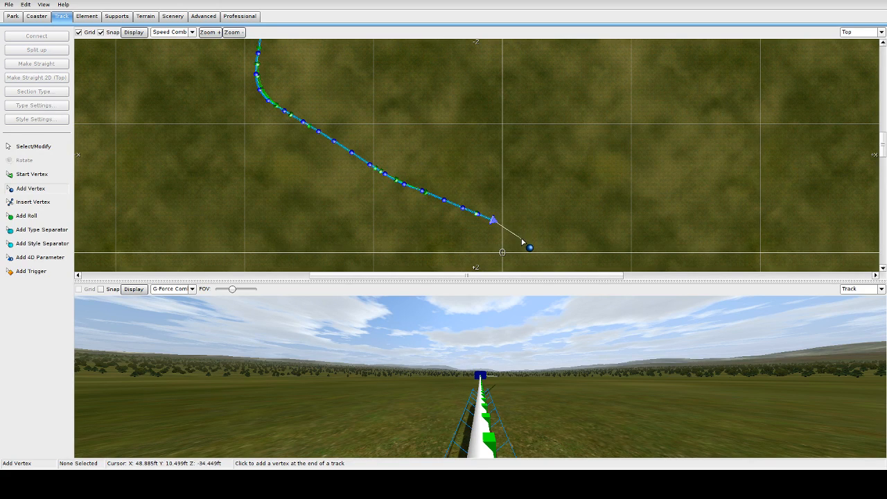
pyautogui.click(521, 241)
pyautogui.click(538, 257)
pyautogui.click(580, 247)
pyautogui.click(578, 214)
pyautogui.click(560, 185)
pyautogui.click(530, 173)
pyautogui.click(499, 173)
pyautogui.click(465, 165)
pyautogui.click(428, 148)
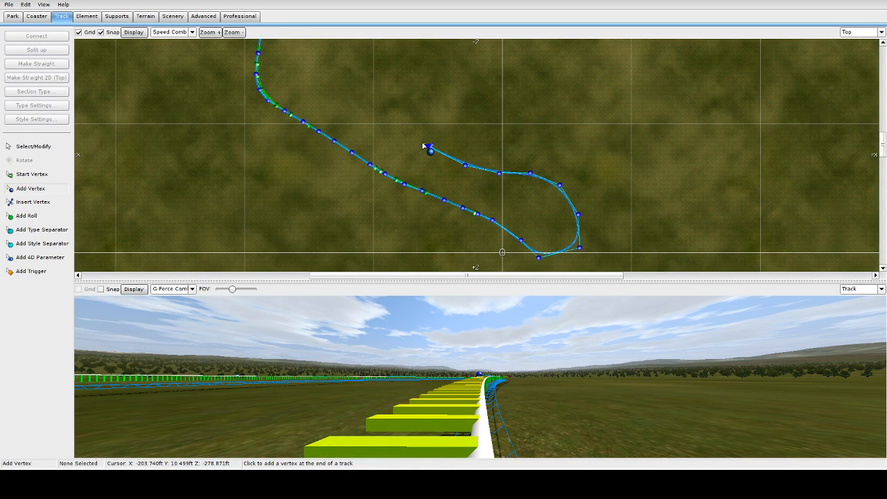
# Undo all the new turnaround vertices back to the end of the existing straight run
pyautogui.hotkey('ctrl', 'z')
pyautogui.hotkey('ctrl', 'z')
pyautogui.hotkey('ctrl', 'z')
pyautogui.hotkey('ctrl', 'z')
pyautogui.hotkey('ctrl', 'z')
pyautogui.hotkey('ctrl', 'z')
pyautogui.hotkey('ctrl', 'z')
pyautogui.hotkey('ctrl', 'z')
pyautogui.hotkey('ctrl', 'z')
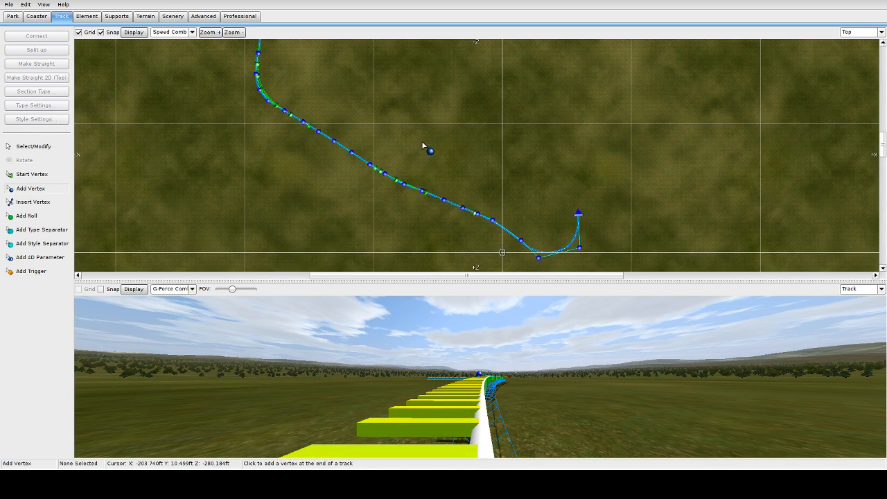
pyautogui.hotkey('ctrl', 'z')
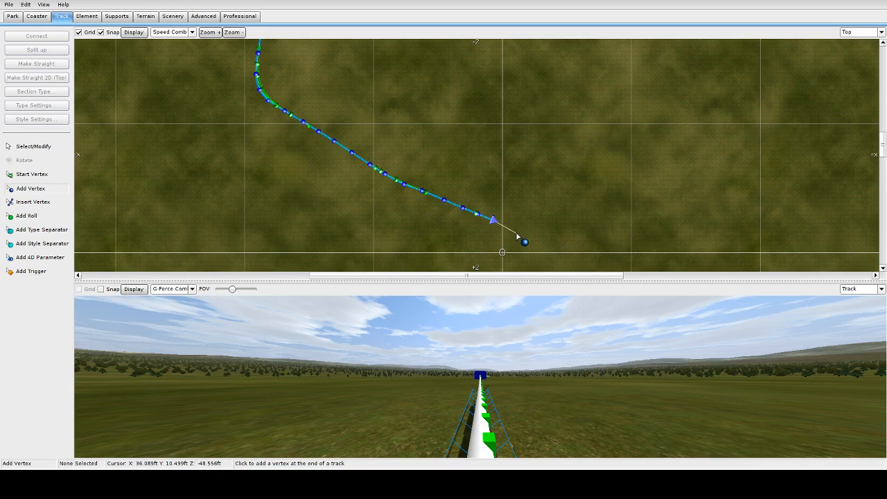
pyautogui.click(514, 237)
pyautogui.click(540, 238)
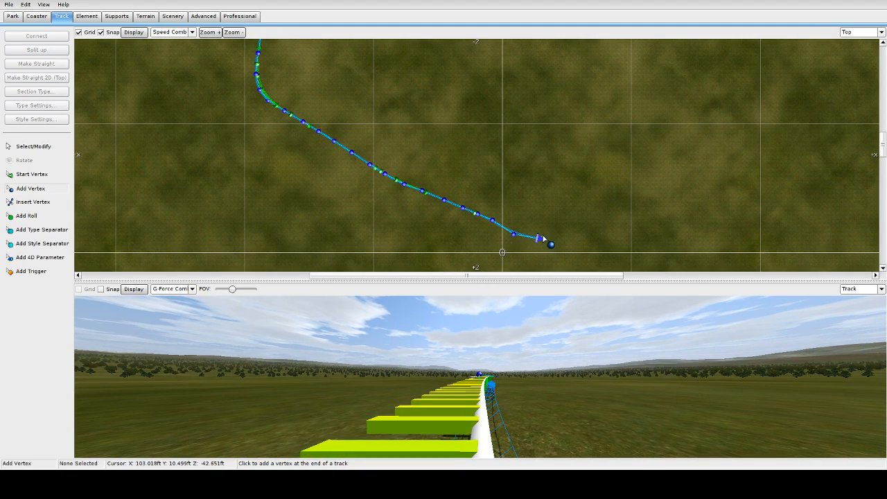
pyautogui.hotkey('ctrl', 'z')
pyautogui.hotkey('ctrl', 'z')
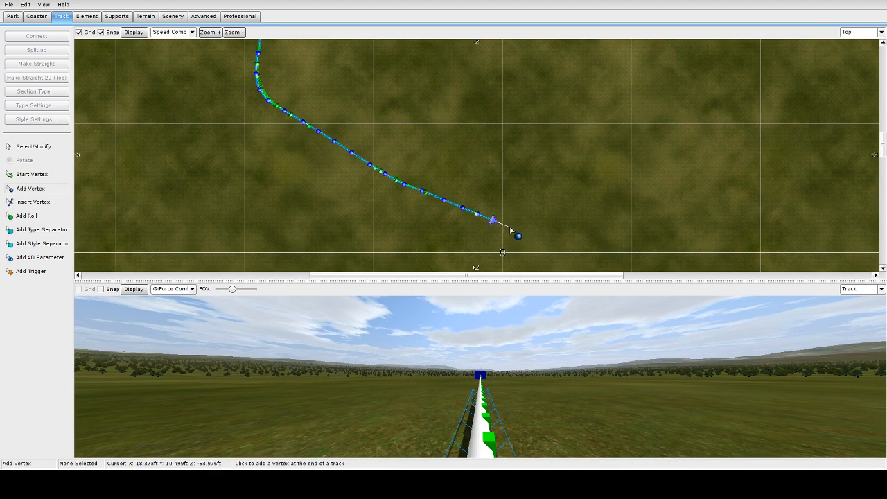
# Try extending the track with a compact rounded turnaround of closely spaced vertices that heads back above the existing run
pyautogui.click(510, 228)
pyautogui.click(527, 226)
pyautogui.click(542, 216)
pyautogui.click(535, 185)
pyautogui.click(518, 179)
pyautogui.click(495, 178)
pyautogui.click(478, 177)
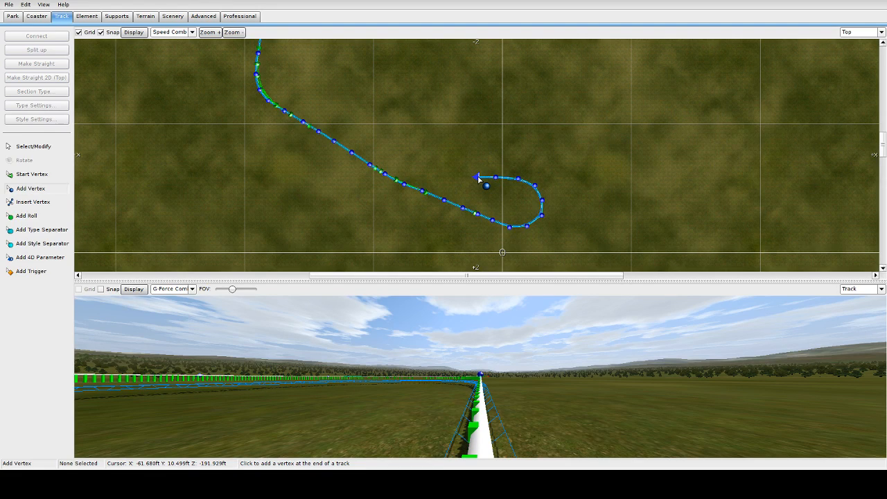
# Undo the compact turnaround back to the end of the existing run
pyautogui.hotkey('ctrl', 'z')
pyautogui.hotkey('ctrl', 'z')
pyautogui.hotkey('ctrl', 'z')
pyautogui.hotkey('ctrl', 'z')
pyautogui.hotkey('ctrl', 'z')
pyautogui.hotkey('ctrl', 'z')
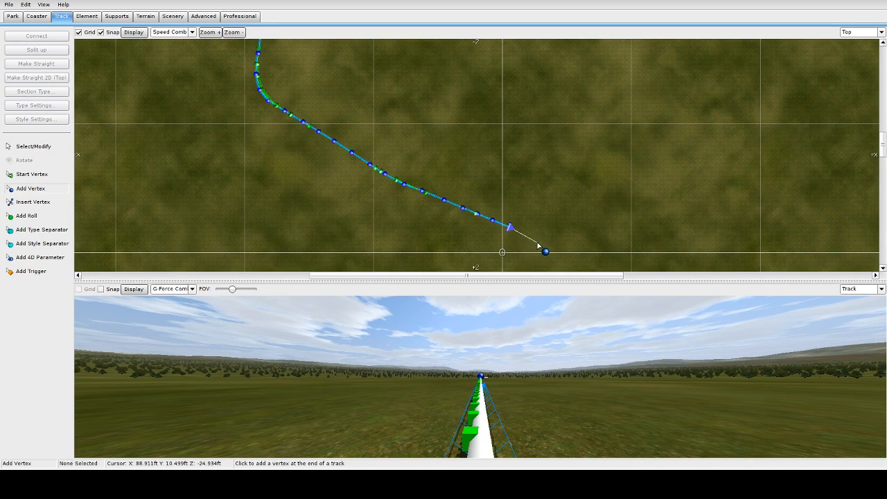
pyautogui.hotkey('ctrl', 'z')
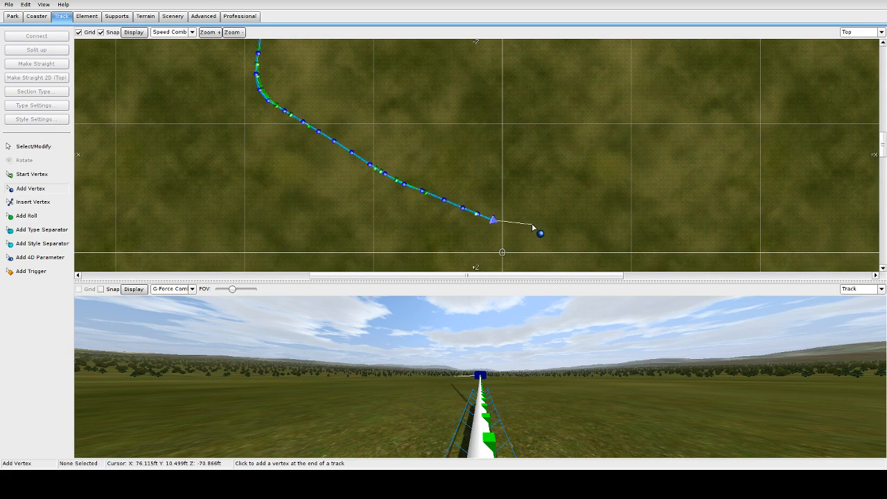
# Try extending the track with eight vertices forming a loop that crosses over its own entry and heads back
pyautogui.click(544, 222)
pyautogui.click(574, 207)
pyautogui.click(611, 228)
pyautogui.click(577, 247)
pyautogui.click(538, 241)
pyautogui.click(519, 207)
pyautogui.click(501, 197)
pyautogui.click(474, 188)
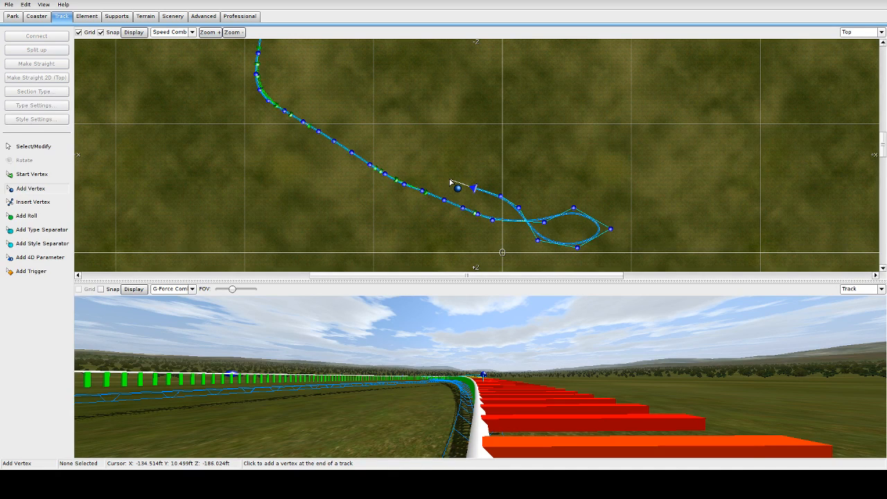
# Undo all eight vertices of the self-crossing loop
pyautogui.hotkey('ctrl', 'z')
pyautogui.hotkey('ctrl', 'z')
pyautogui.hotkey('ctrl', 'z')
pyautogui.hotkey('ctrl', 'z')
pyautogui.hotkey('ctrl', 'z')
pyautogui.hotkey('ctrl', 'z')
pyautogui.hotkey('ctrl', 'z')
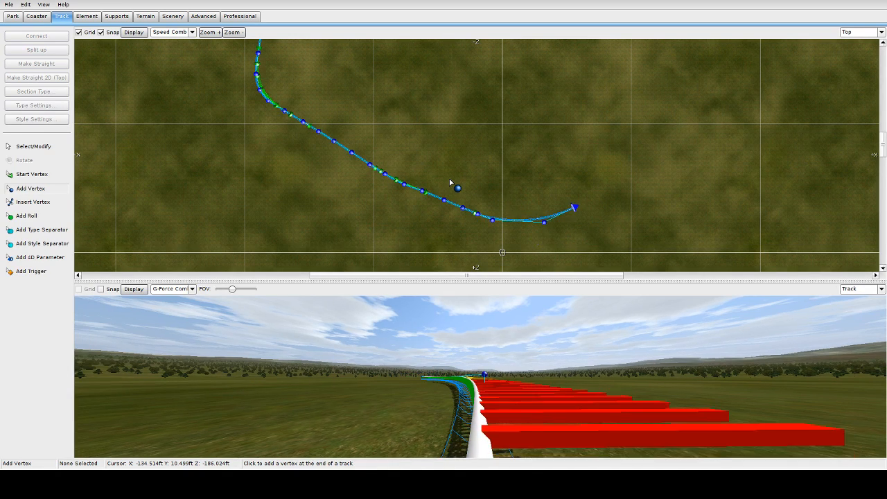
pyautogui.hotkey('ctrl', 'z')
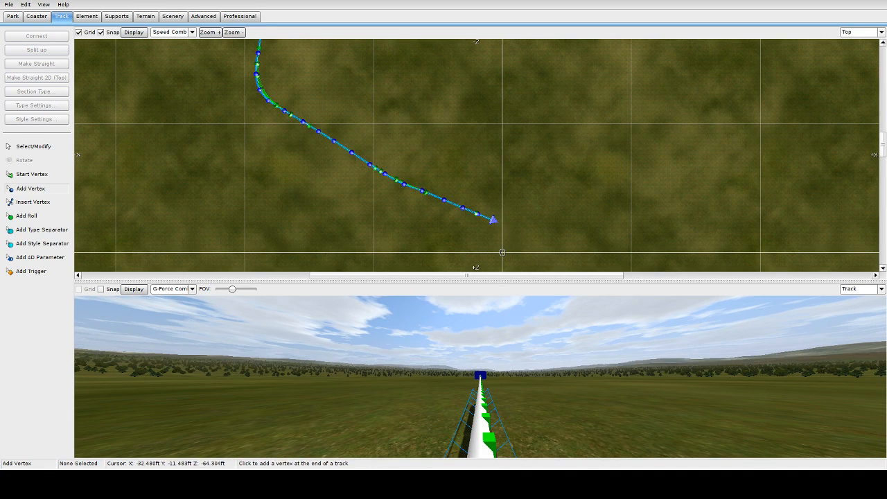
# Try a slightly wider turnaround, adding closely spaced vertices around the curve and back over the existing run
pyautogui.click(510, 233)
pyautogui.click(534, 235)
pyautogui.click(548, 227)
pyautogui.click(555, 212)
pyautogui.click(548, 197)
pyautogui.click(540, 188)
pyautogui.click(526, 181)
pyautogui.click(513, 179)
pyautogui.click(503, 181)
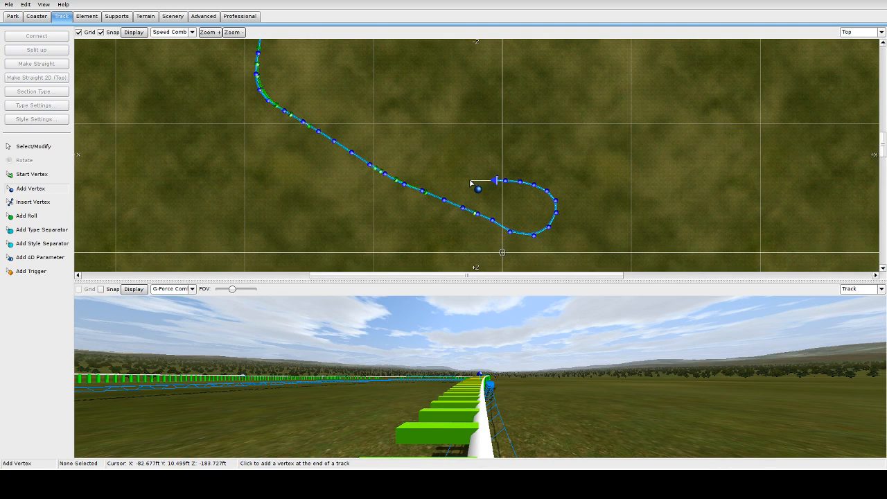
# Undo the wider turnaround's vertices back to the end of the original track
pyautogui.hotkey('ctrl', 'z')
pyautogui.hotkey('ctrl', 'z')
pyautogui.hotkey('ctrl', 'z')
pyautogui.hotkey('ctrl', 'z')
pyautogui.hotkey('ctrl', 'z')
pyautogui.hotkey('ctrl', 'z')
pyautogui.hotkey('ctrl', 'z')
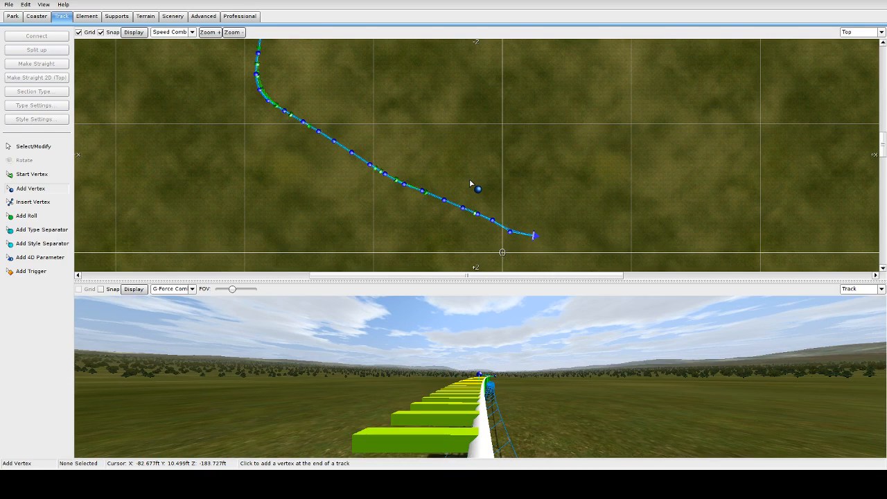
pyautogui.hotkey('ctrl', 'z')
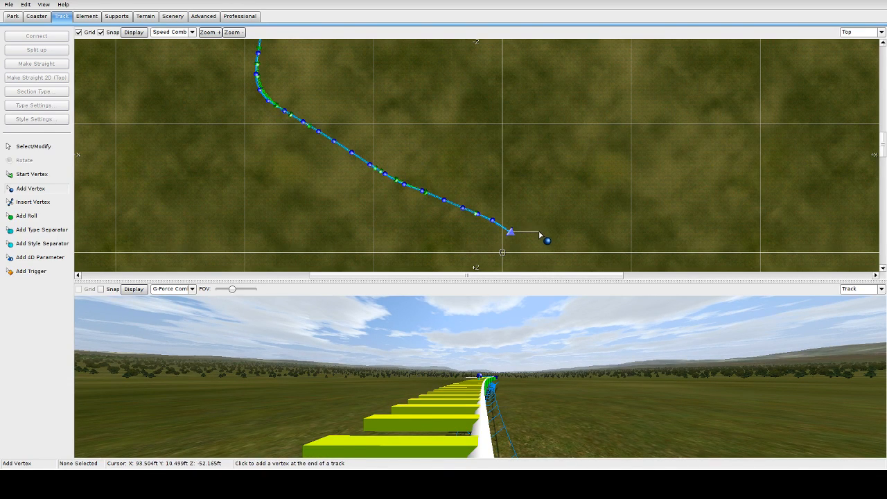
pyautogui.hotkey('ctrl', 'z')
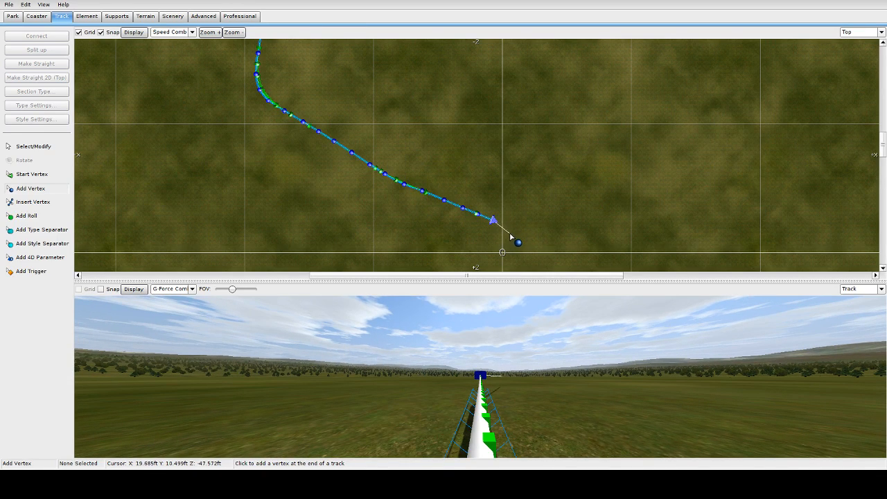
# Add two vertices at the track's end that bend the run outward, away from the planned return side
pyautogui.click(511, 238)
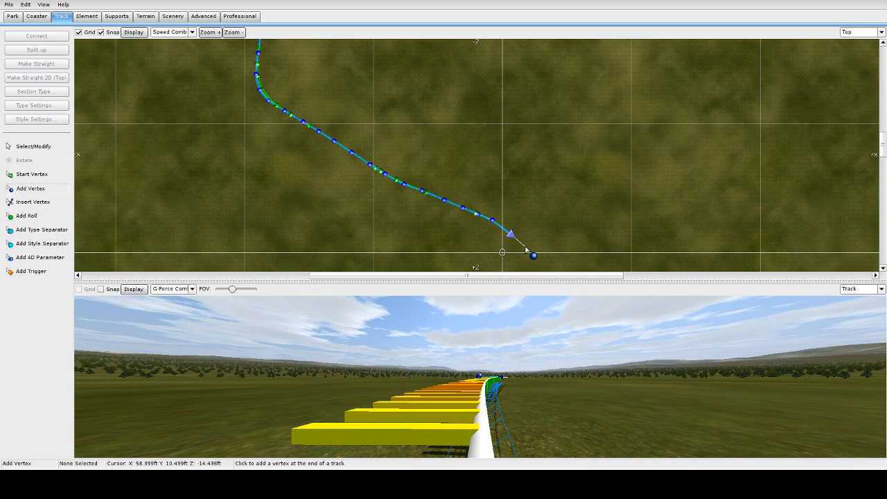
pyautogui.click(528, 247)
# Try continuing from the outward bend with six vertices that sweep around and back toward the existing run
pyautogui.click(553, 247)
pyautogui.click(569, 235)
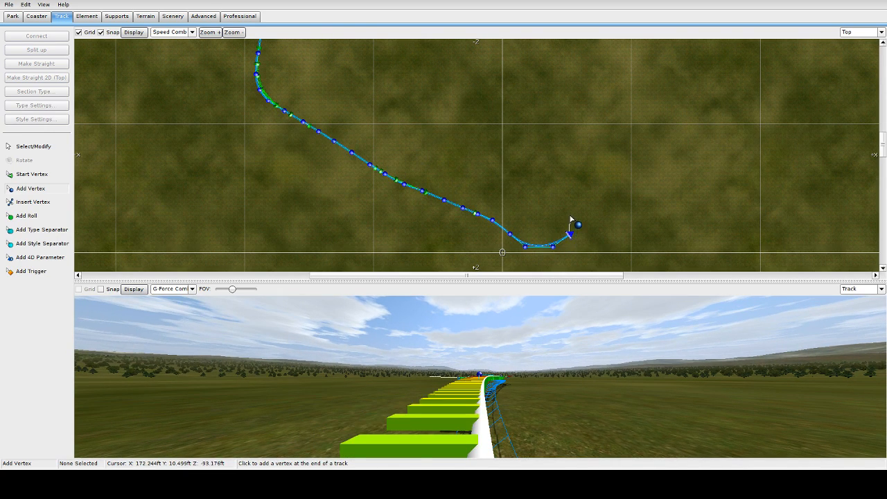
pyautogui.click(570, 217)
pyautogui.click(553, 189)
pyautogui.click(535, 187)
pyautogui.click(519, 191)
# Undo the sweeping curve's vertices, keeping the two that form the outward bend
pyautogui.hotkey('ctrl', 'z')
pyautogui.hotkey('ctrl', 'z')
pyautogui.hotkey('ctrl', 'z')
pyautogui.hotkey('ctrl', 'z')
pyautogui.hotkey('ctrl', 'z')
pyautogui.hotkey('ctrl', 'z')
pyautogui.hotkey('ctrl', 'z')
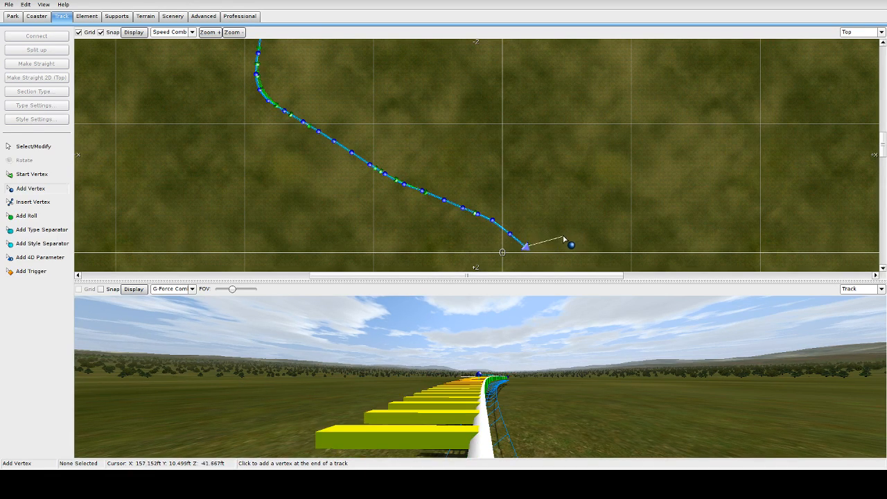
# Try a tighter turnaround of five vertices from the outward bend, and undo it back to its first vertex
pyautogui.click(549, 246)
pyautogui.click(560, 226)
pyautogui.click(556, 208)
pyautogui.click(532, 199)
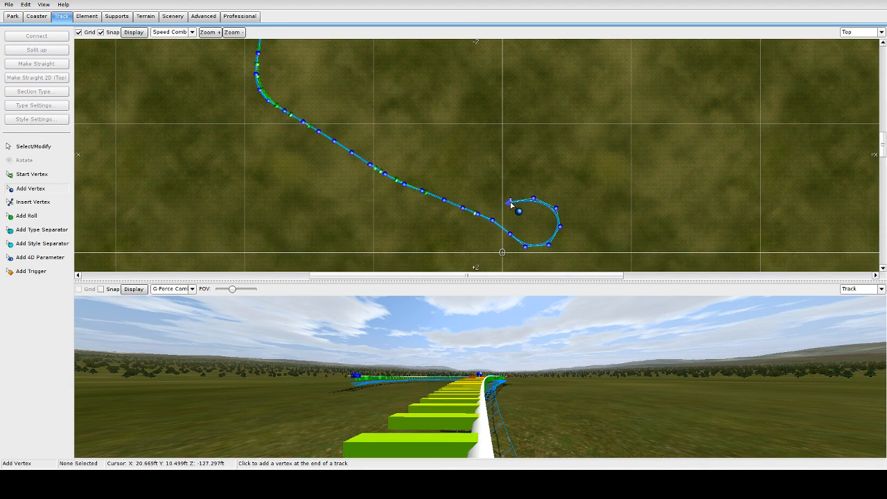
pyautogui.hotkey('ctrl', 'z')
pyautogui.hotkey('ctrl', 'z')
pyautogui.hotkey('ctrl', 'z')
pyautogui.hotkey('ctrl', 'z')
pyautogui.scroll(2, 567, 226)
pyautogui.scroll(-2, 567, 227)
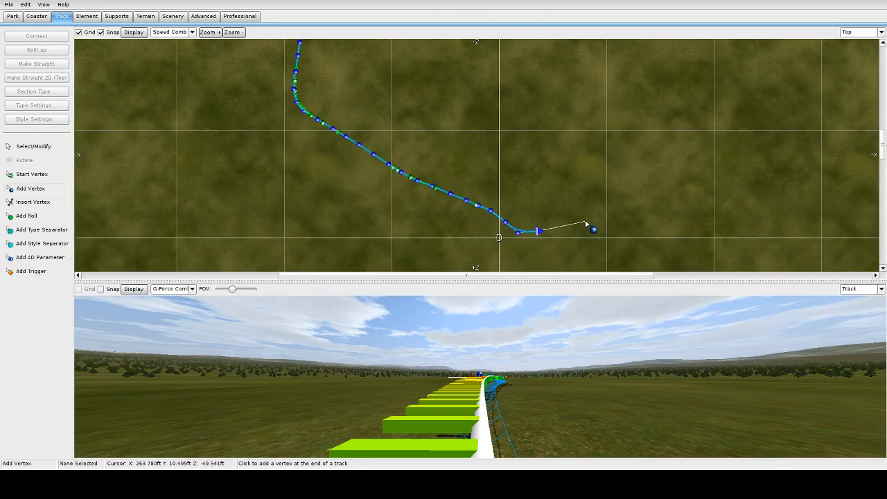
# Try closing the tight loop back onto the existing run, and undo it back to the outward bend
pyautogui.click(547, 217)
pyautogui.click(532, 201)
pyautogui.click(520, 203)
pyautogui.click(499, 210)
pyautogui.click(492, 207)
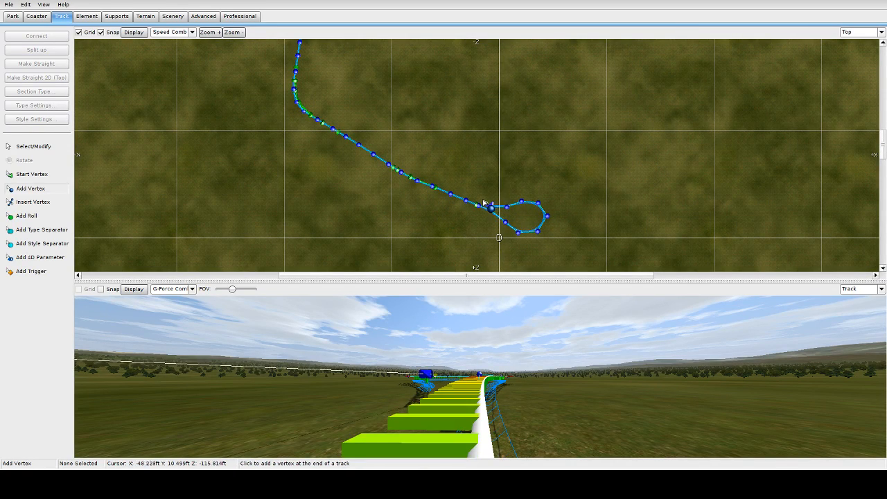
pyautogui.hotkey('ctrl', 'z')
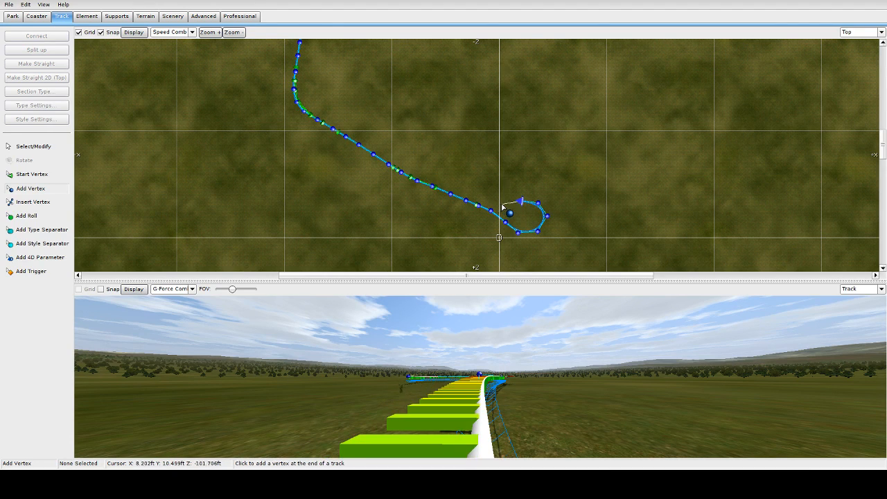
pyautogui.hotkey('ctrl', 'z')
pyautogui.hotkey('ctrl', 'z')
pyautogui.hotkey('ctrl', 'z')
pyautogui.hotkey('ctrl', 'z')
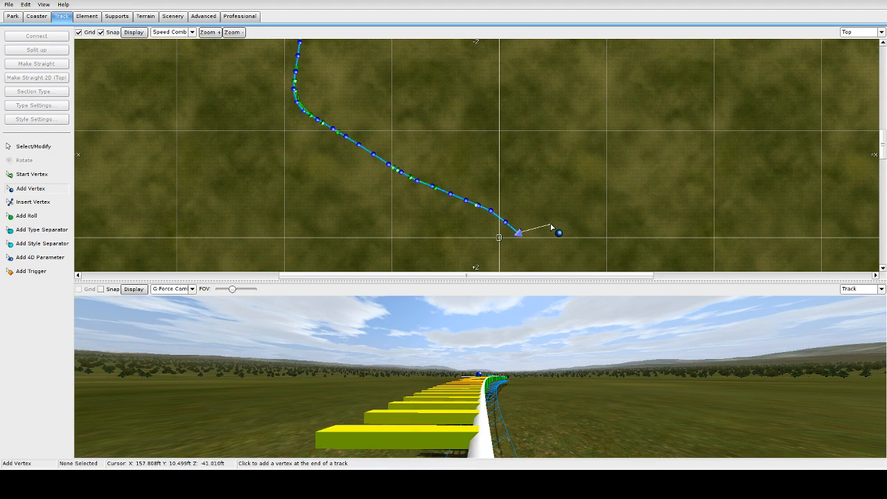
# Extend the outward bend with nine vertices forming a teardrop turnaround that returns alongside the existing run
pyautogui.click(555, 226)
pyautogui.click(553, 210)
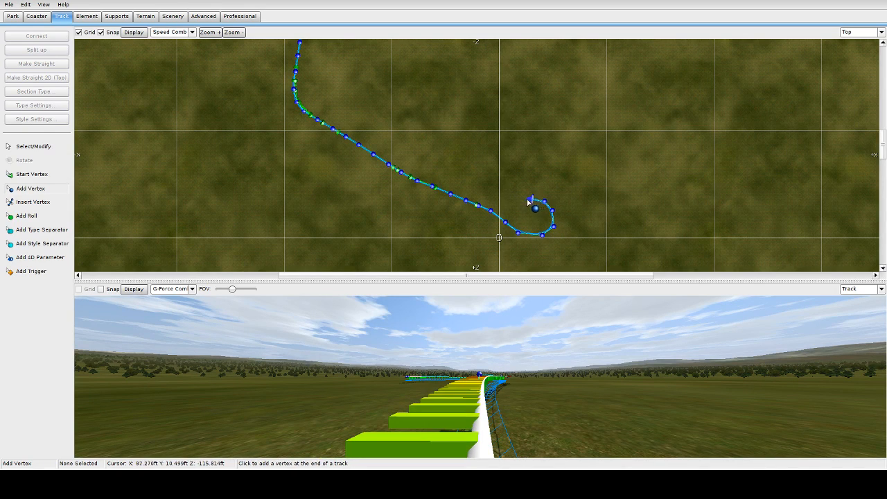
pyautogui.scroll(5, 517, 202)
pyautogui.moveTo(540, 182); pyautogui.dragTo(497, 83, button='right')
pyautogui.click(482, 171)
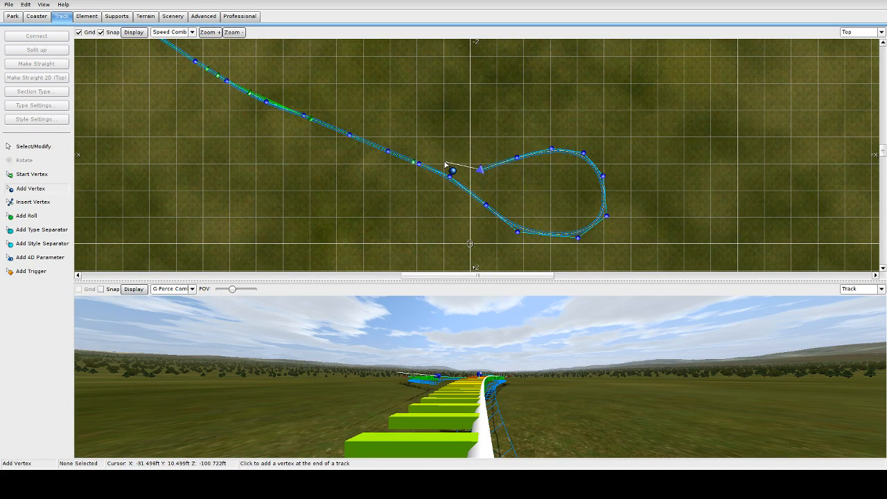
pyautogui.click(441, 162)
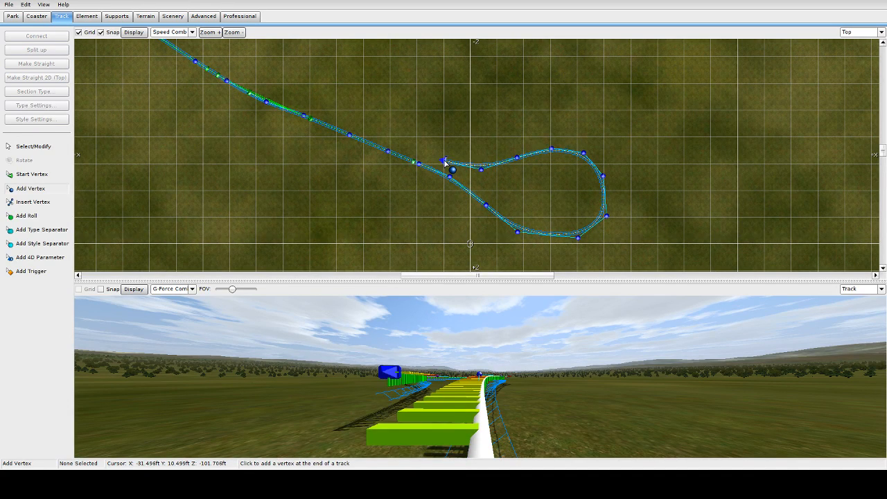
pyautogui.click(392, 142)
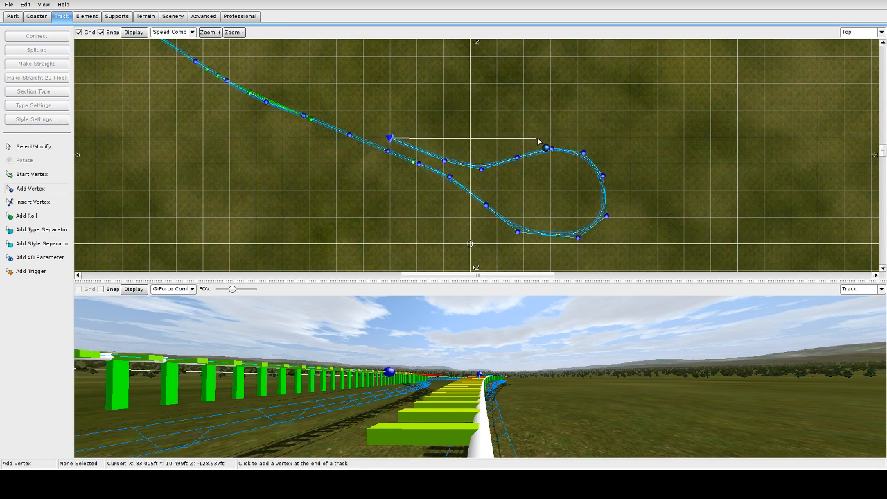
pyautogui.press('Escape')
# Nudge the vertices around the teardrop turnaround to even out its curve
pyautogui.click(516, 160)
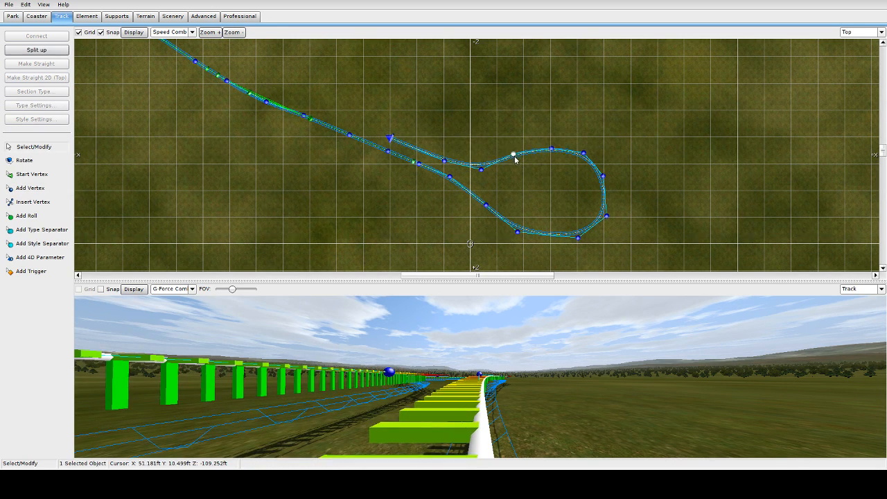
pyautogui.click(584, 153)
pyautogui.click(603, 177)
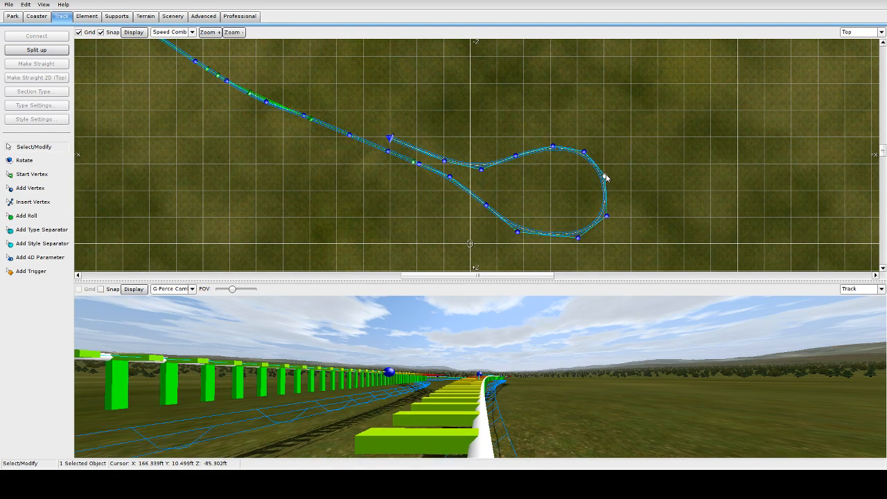
pyautogui.click(607, 217)
pyautogui.click(575, 239)
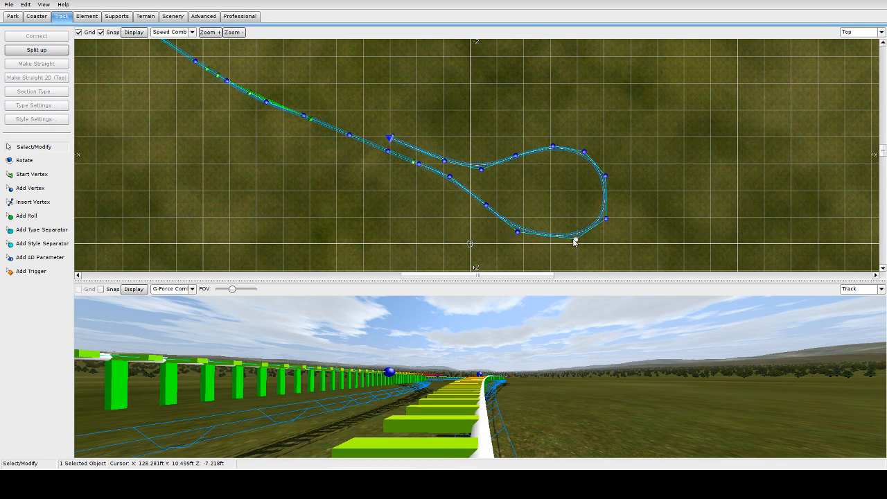
pyautogui.click(512, 234)
# Try to rotate the turnaround loop's ten vertices about a point just outside the loop, and undo the rotation
pyautogui.moveTo(473, 95); pyautogui.dragTo(732, 271)
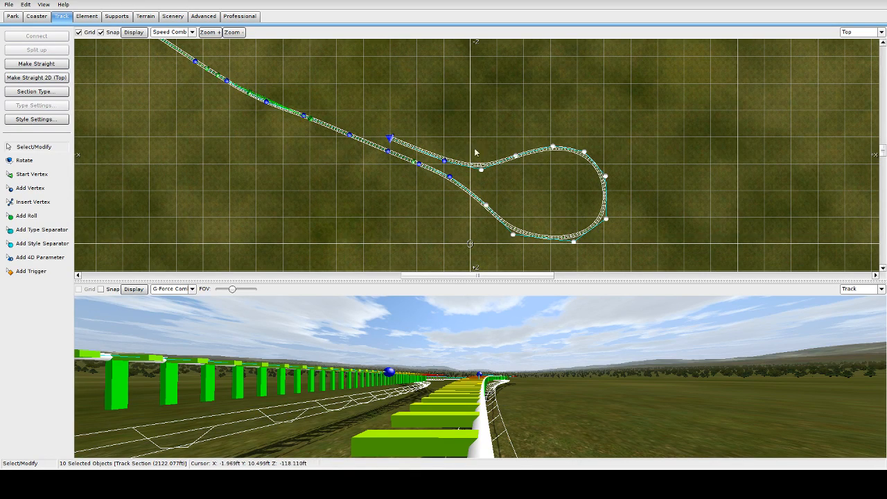
pyautogui.click(24, 160)
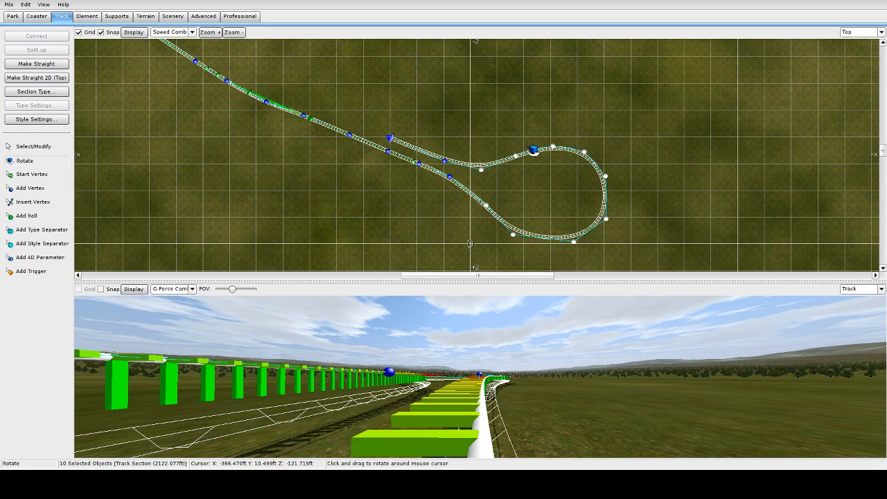
pyautogui.moveTo(547, 152)
pyautogui.mouseDown()
pyautogui.moveTo(565, 166)
pyautogui.moveTo(458, 145)
pyautogui.moveTo(587, 162)
pyautogui.moveTo(519, 152)
pyautogui.moveTo(553, 159)
pyautogui.mouseUp()
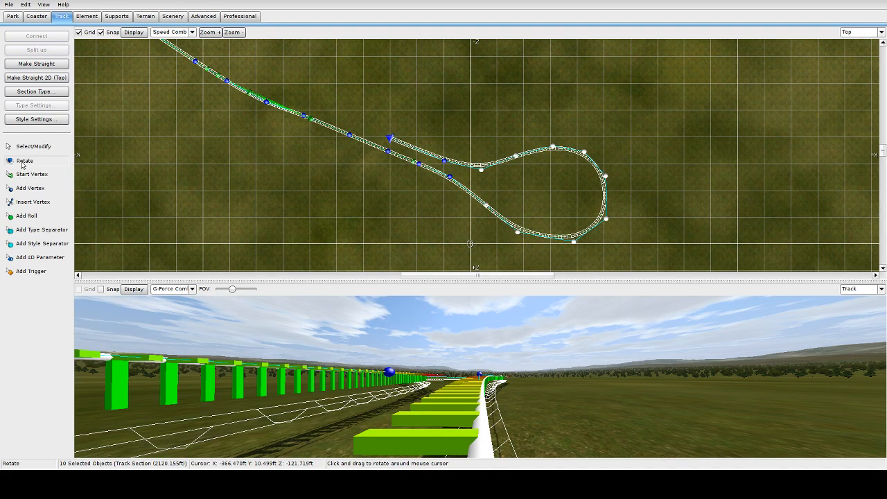
pyautogui.moveTo(555, 132); pyautogui.dragTo(557, 130)
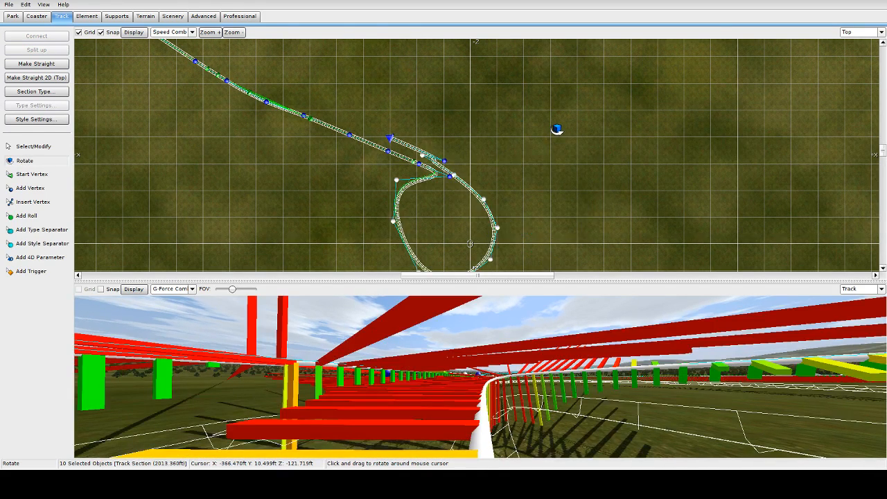
pyautogui.hotkey('ctrl', 'z')
# Rotate the turnaround loop's vertices slightly clockwise about a point in the loop's neck and nudge the whole loop slightly
pyautogui.click(33, 147)
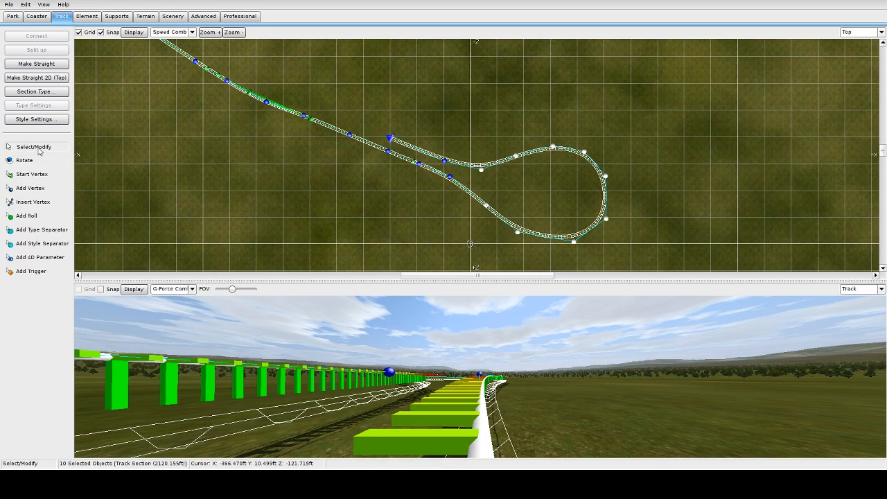
pyautogui.moveTo(493, 124); pyautogui.dragTo(678, 277)
pyautogui.click(25, 160)
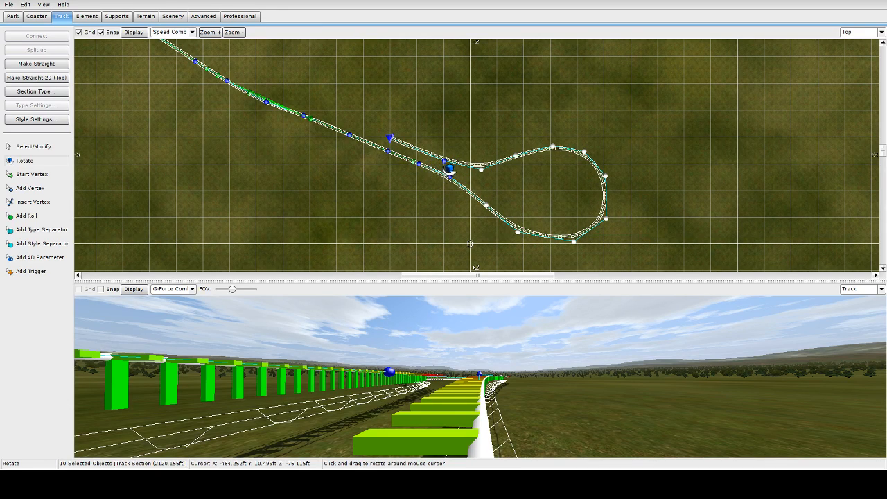
pyautogui.moveTo(452, 168); pyautogui.dragTo(477, 173)
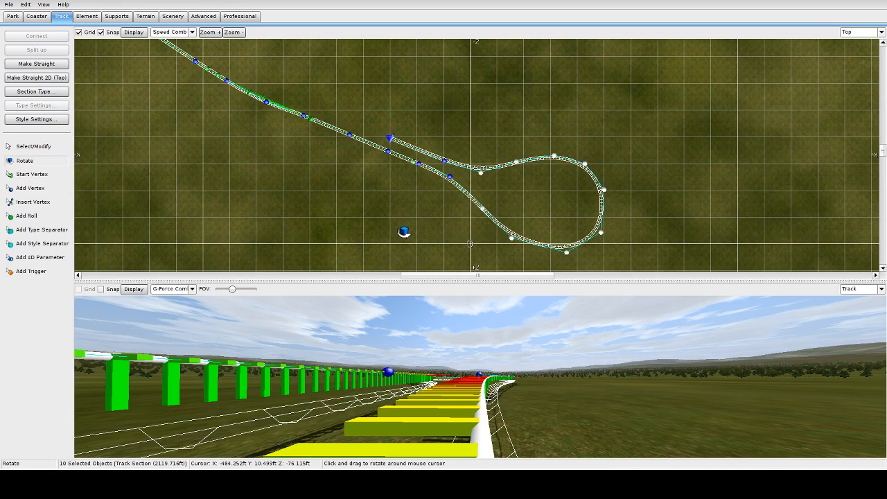
pyautogui.scroll(-2, 409, 228)
pyautogui.scroll(1, 408, 205)
pyautogui.scroll(1, 408, 205)
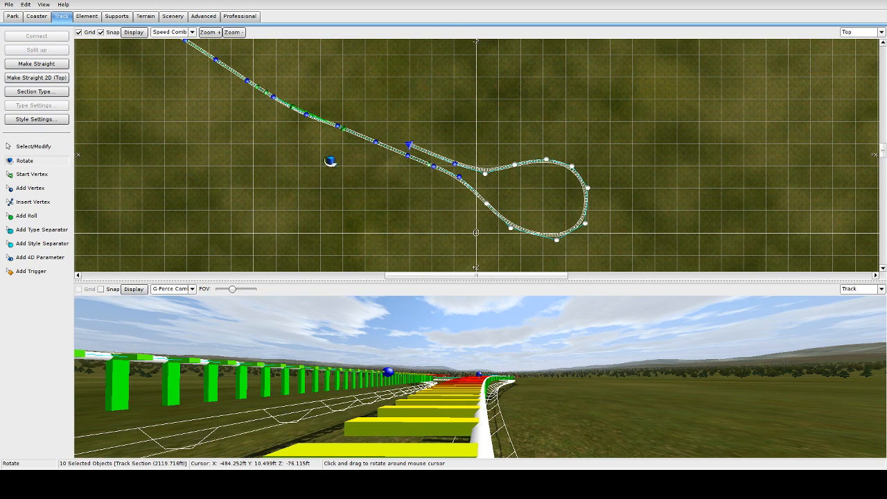
pyautogui.moveTo(488, 176); pyautogui.dragTo(486, 177)
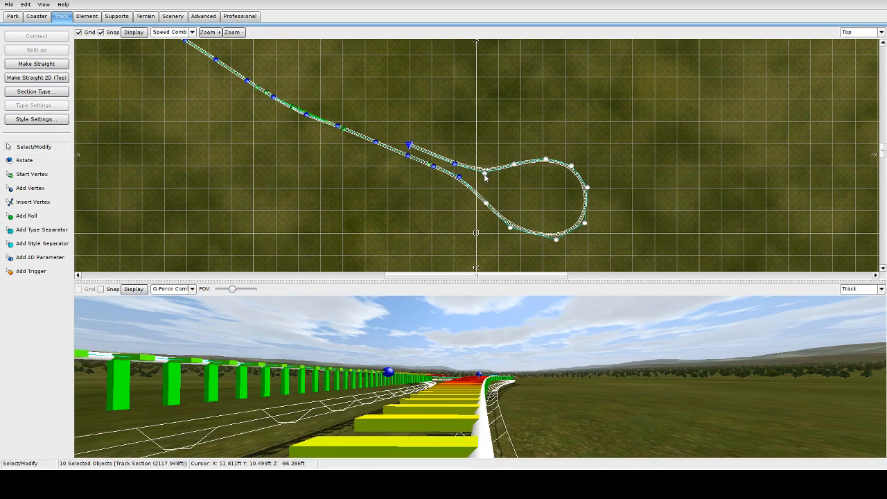
# Adjust the vertices on both sides of the loop's neck to smooth the entry and exit
pyautogui.click(496, 183)
pyautogui.click(486, 173)
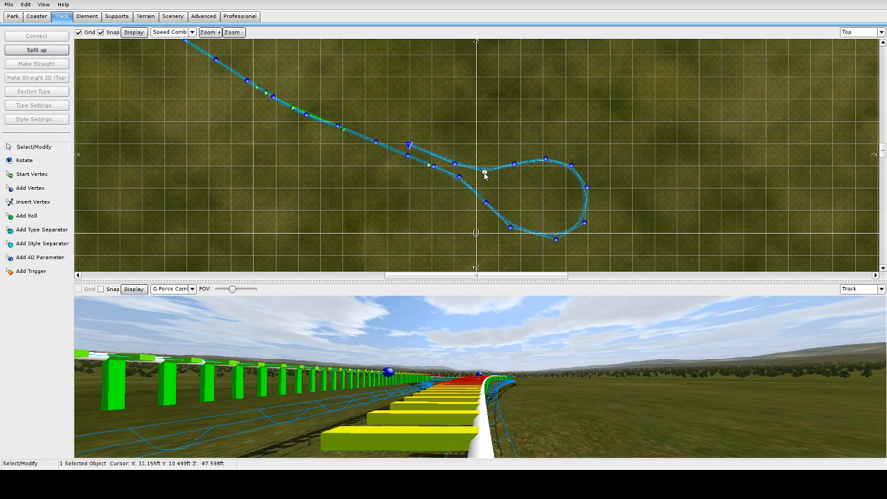
pyautogui.moveTo(484, 174); pyautogui.dragTo(488, 200)
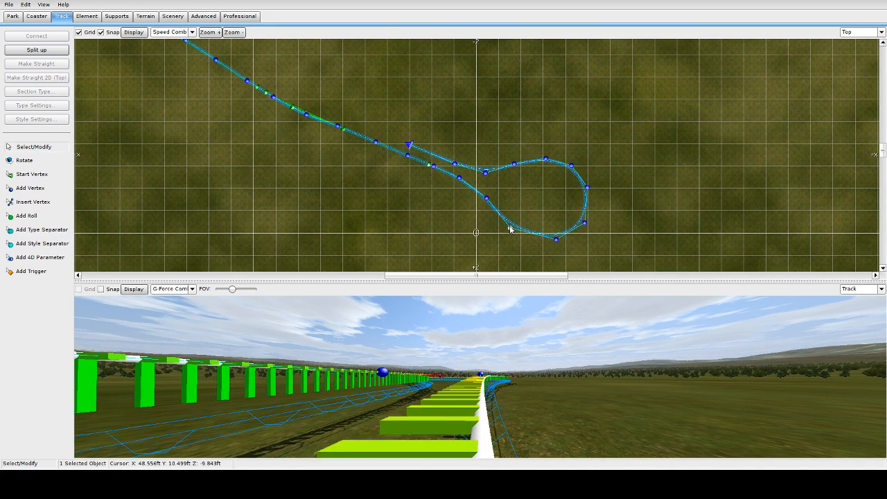
# Reposition the vertices around the loop's outer end to round out its curve and even their spacing
pyautogui.click(556, 239)
pyautogui.moveTo(555, 240); pyautogui.dragTo(577, 229)
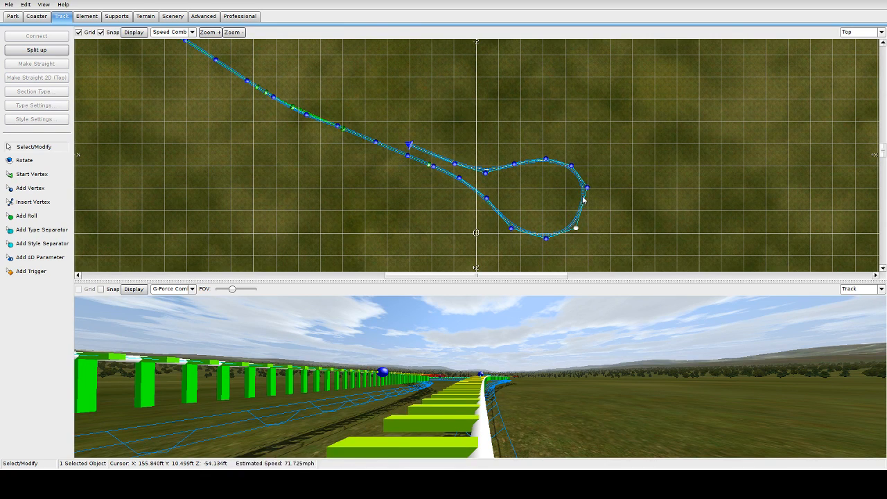
pyautogui.moveTo(588, 187); pyautogui.dragTo(591, 193)
pyautogui.moveTo(577, 229); pyautogui.dragTo(575, 233)
pyautogui.click(547, 240)
pyautogui.moveTo(574, 231); pyautogui.dragTo(580, 234)
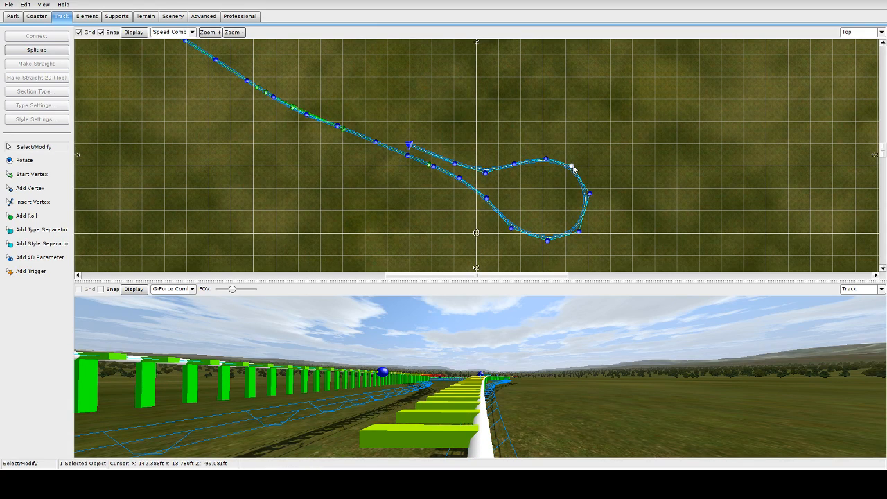
pyautogui.moveTo(572, 167); pyautogui.dragTo(587, 187)
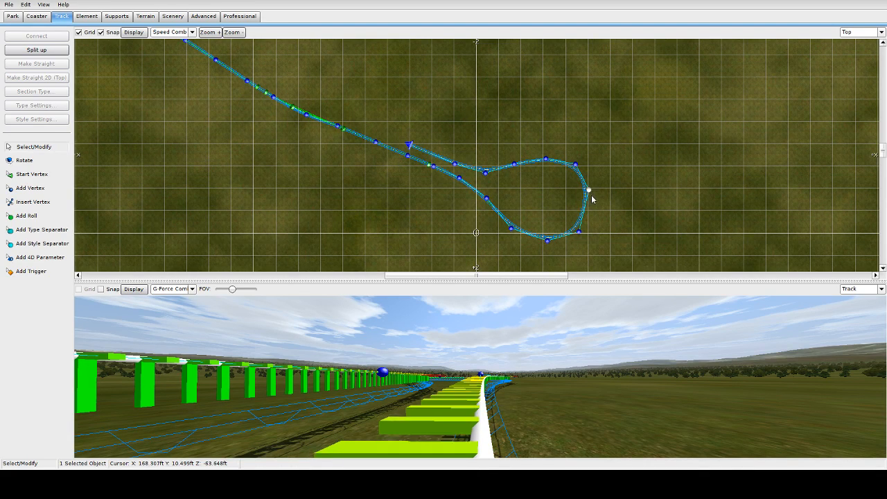
pyautogui.moveTo(589, 190); pyautogui.dragTo(591, 199)
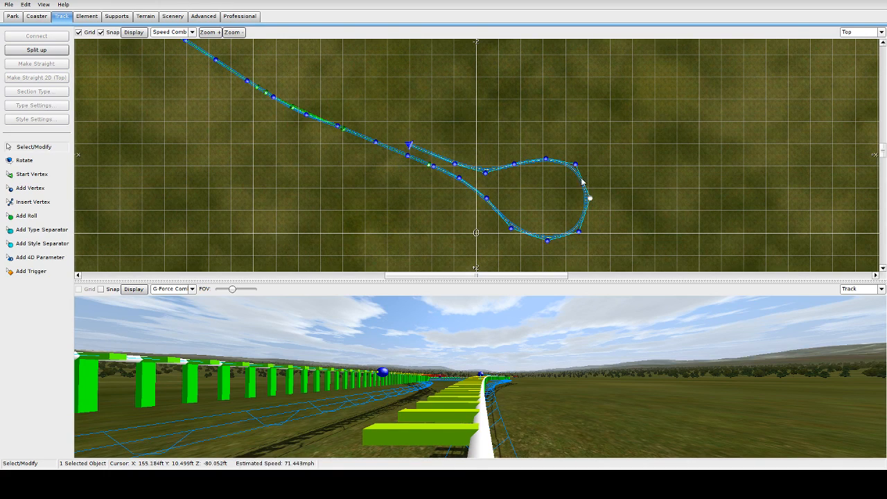
pyautogui.click(579, 232)
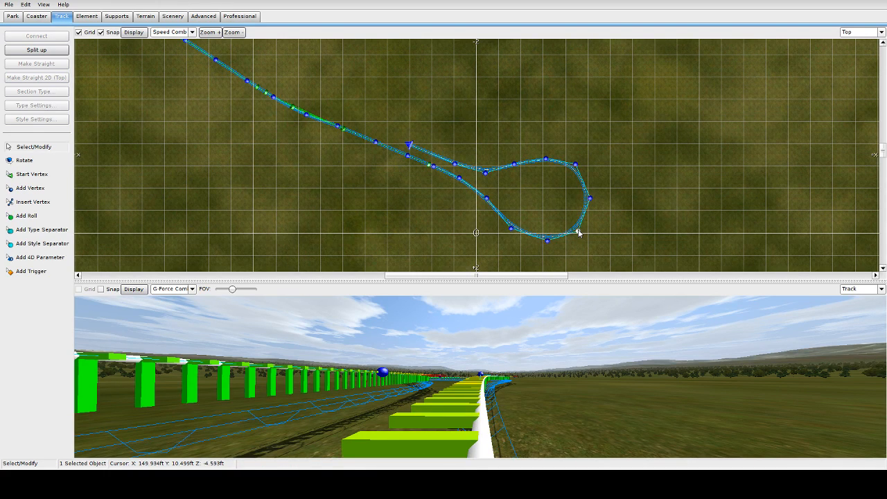
# Depump all the vertices of the turnaround loop at once
pyautogui.moveTo(480, 126); pyautogui.dragTo(655, 264)
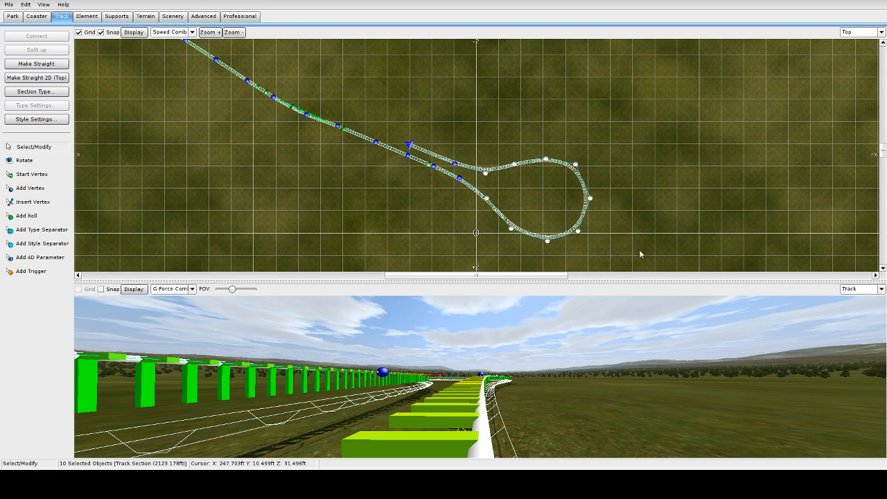
pyautogui.click(87, 17)
pyautogui.click(36, 119)
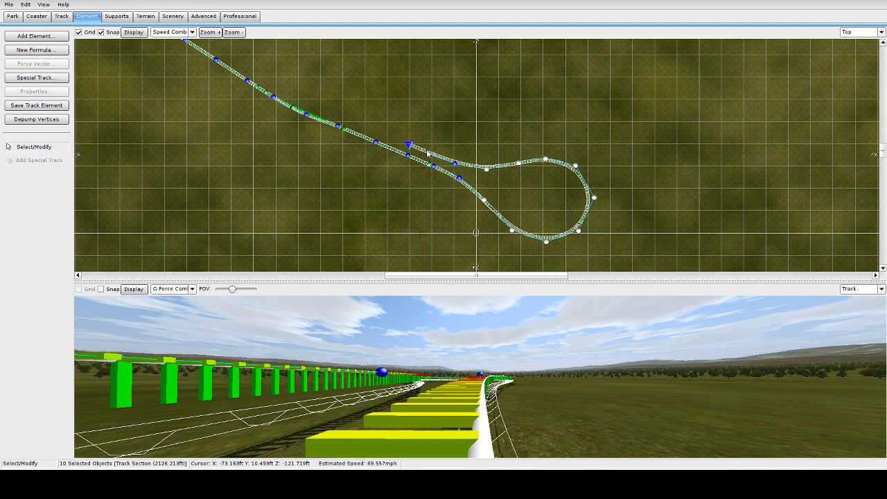
# Depump the three vertices on the loop's entry side and the three on its exit side as separate groups
pyautogui.moveTo(450, 168); pyautogui.dragTo(511, 232)
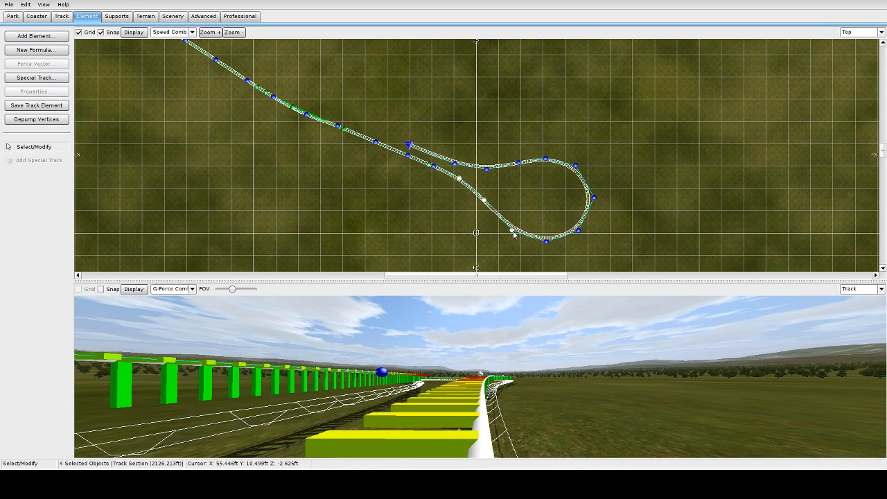
pyautogui.click(52, 119)
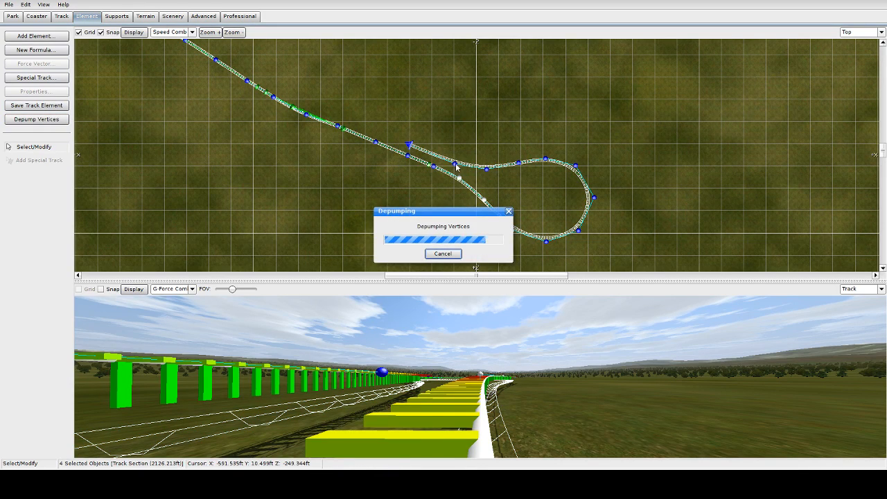
pyautogui.click(485, 173)
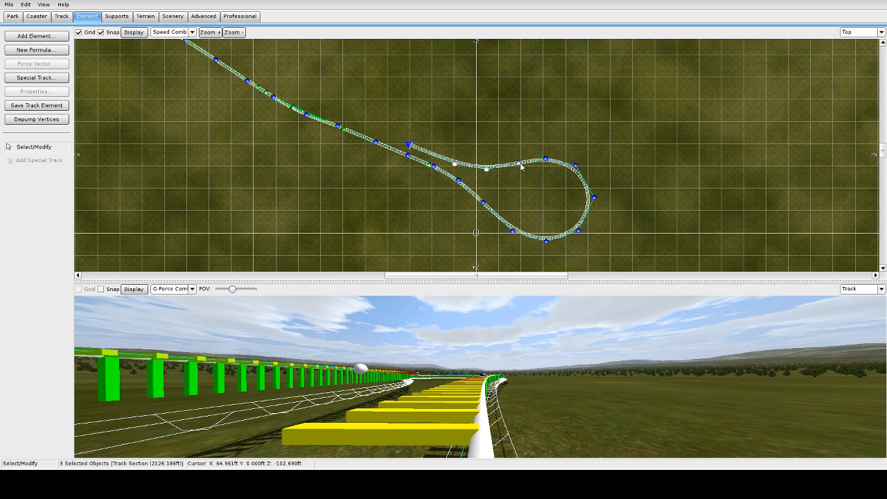
pyautogui.click(31, 120)
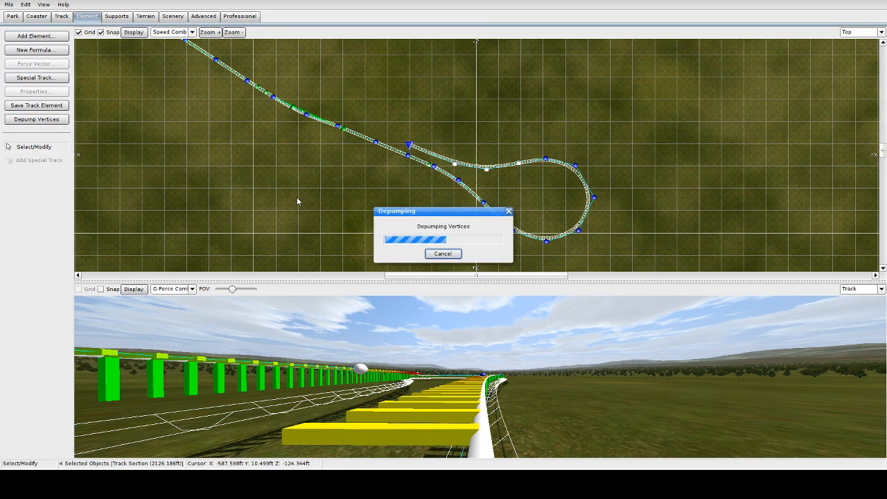
# Depump the seven vertices around the loop's round end, and the four vertices on the run leading into the loop
pyautogui.moveTo(517, 144); pyautogui.dragTo(607, 260)
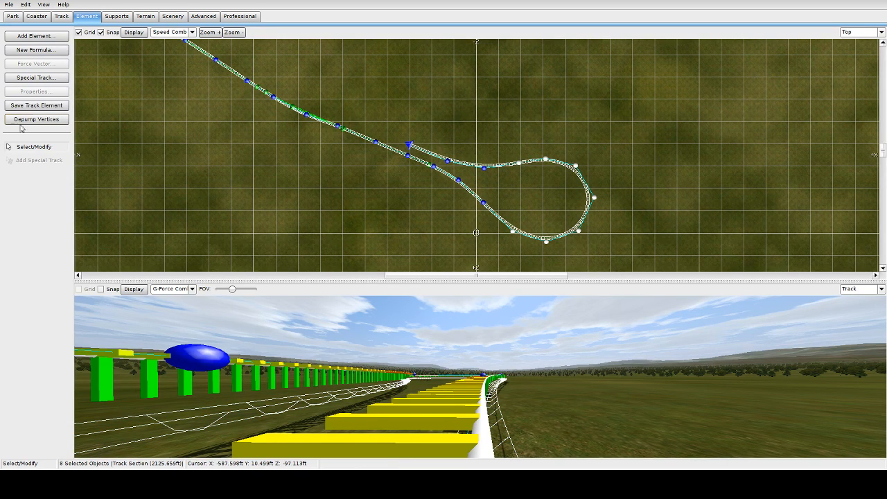
pyautogui.click(43, 121)
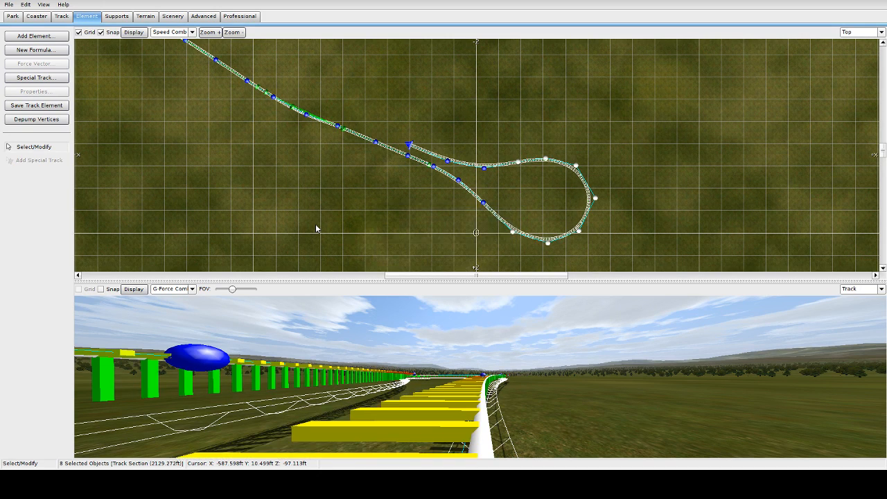
pyautogui.click(408, 155)
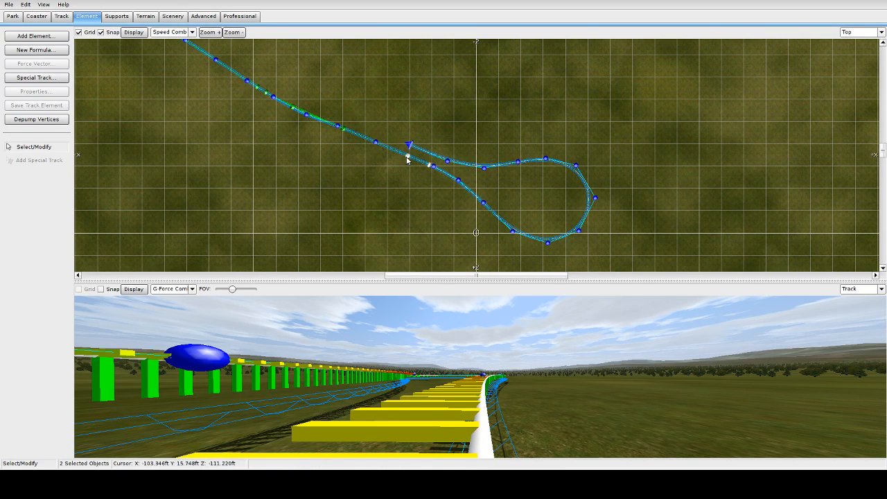
pyautogui.click(408, 161)
pyautogui.moveTo(408, 161); pyautogui.dragTo(512, 233)
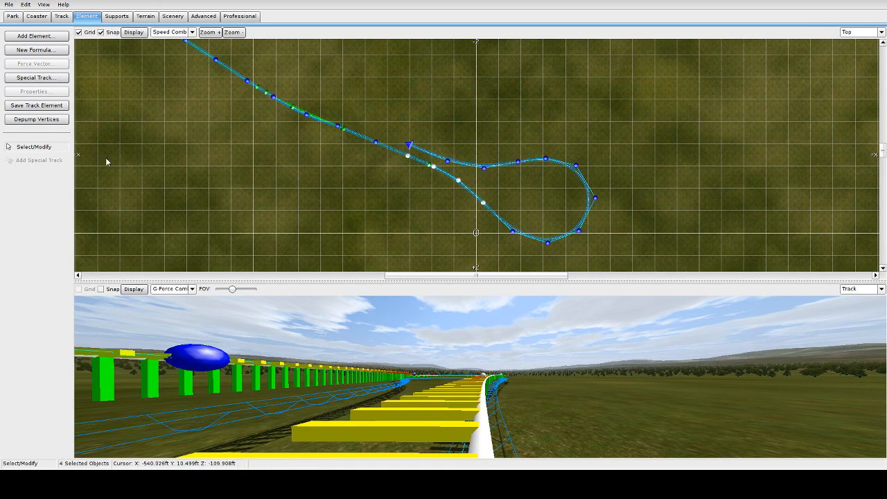
pyautogui.click(34, 119)
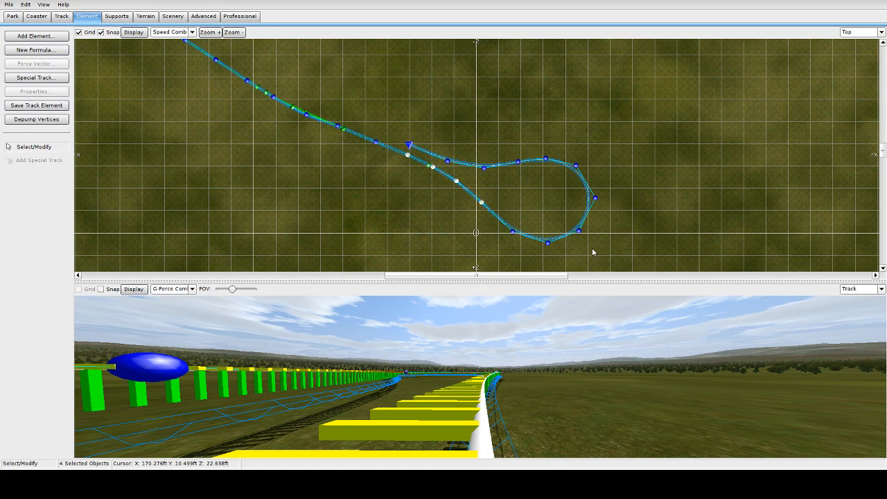
# Enlarge the lower viewport, set it to the Front view, and select the loop's outermost vertex to examine the track's height
pyautogui.moveTo(762, 281); pyautogui.dragTo(717, 201)
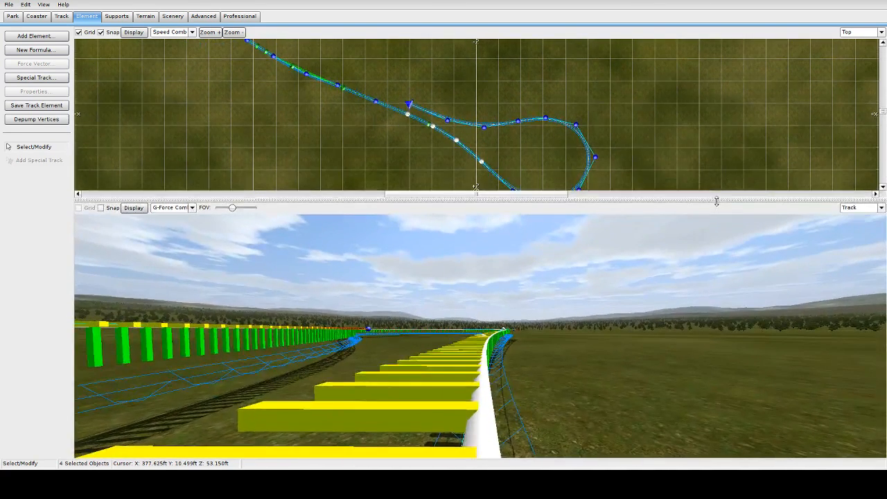
pyautogui.click(880, 207)
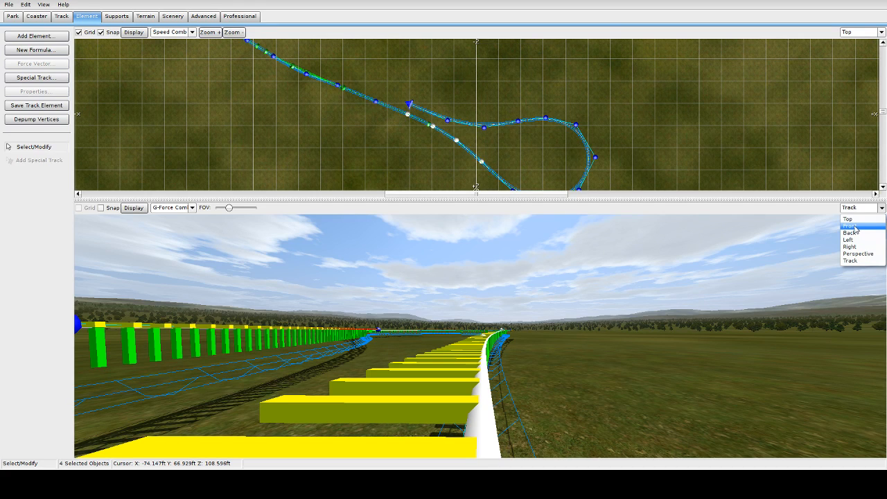
pyautogui.click(857, 227)
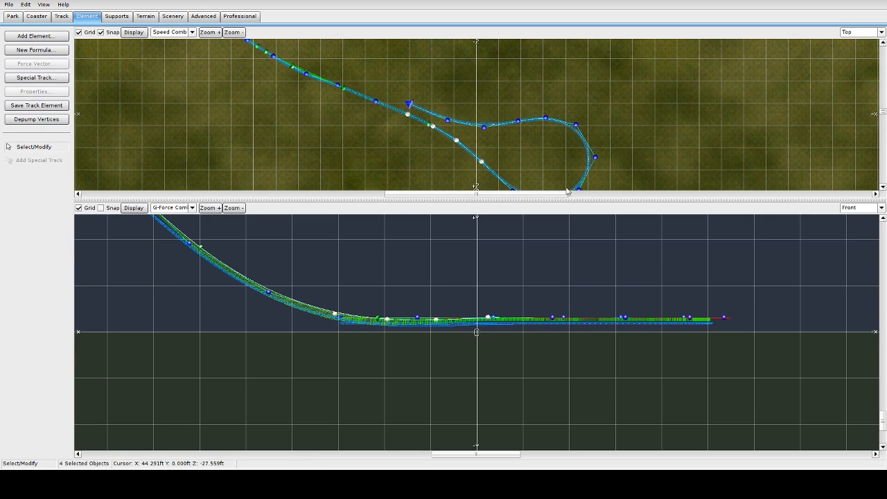
pyautogui.click(597, 159)
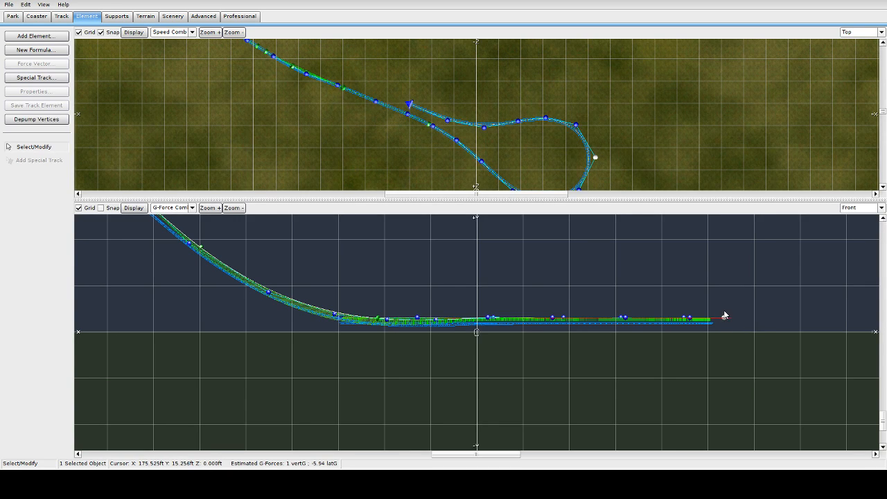
# Move the turnaround loop's vertices together a short distance outward, away from the existing run
pyautogui.click(37, 16)
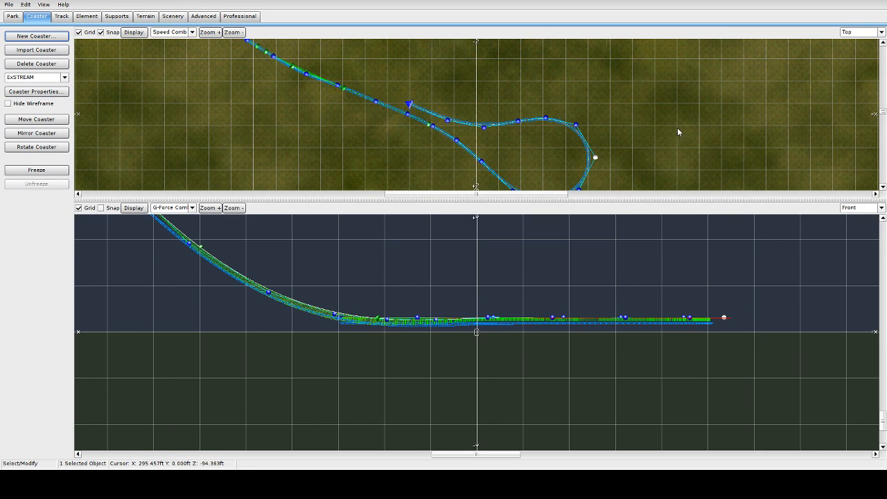
pyautogui.scroll(-4, 676, 128)
pyautogui.moveTo(456, 77); pyautogui.dragTo(589, 166)
pyautogui.moveTo(524, 137); pyautogui.dragTo(539, 141)
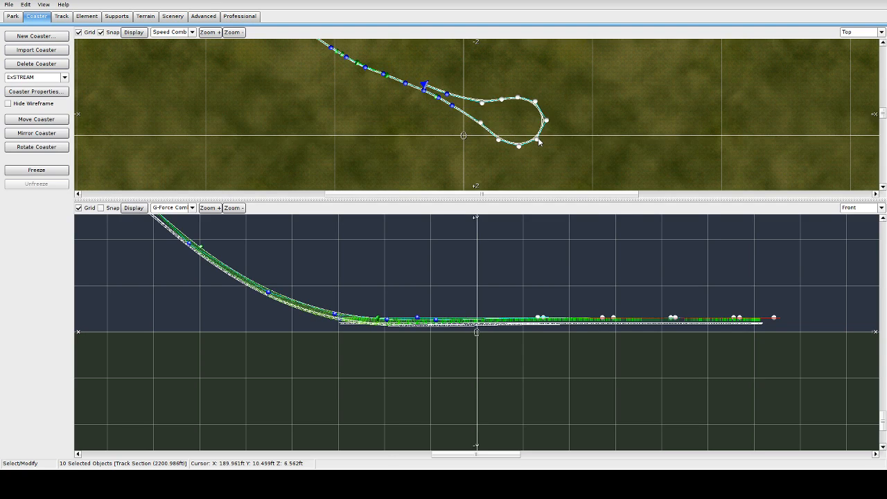
# Depump the three vertices leading into the moved loop and clear the selection
pyautogui.click(452, 106)
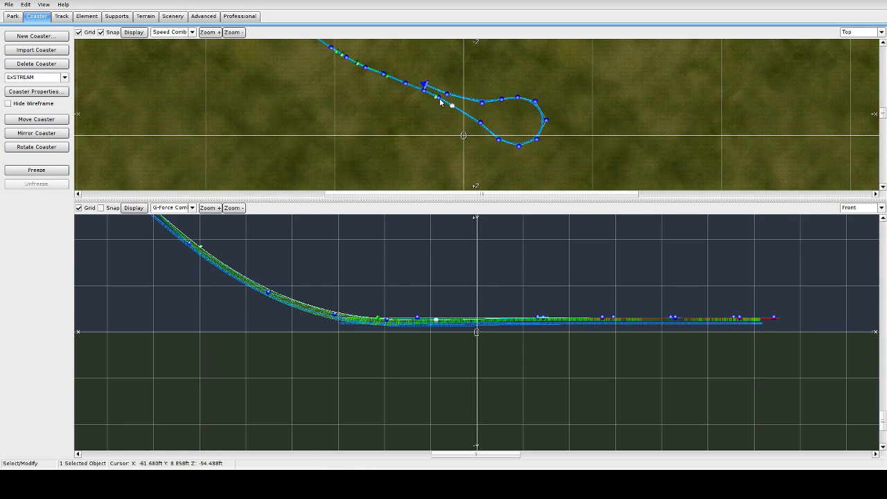
pyautogui.keyDown('shift'); pyautogui.click(480, 123); pyautogui.keyUp('shift')
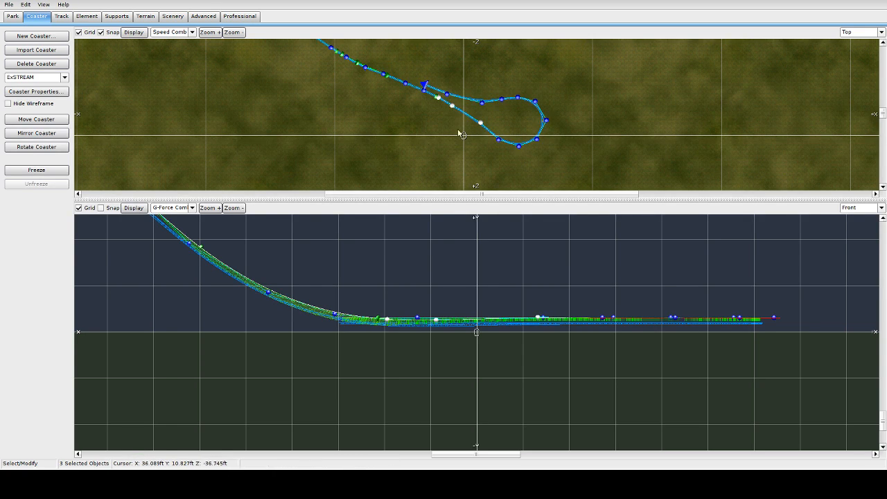
pyautogui.click(64, 18)
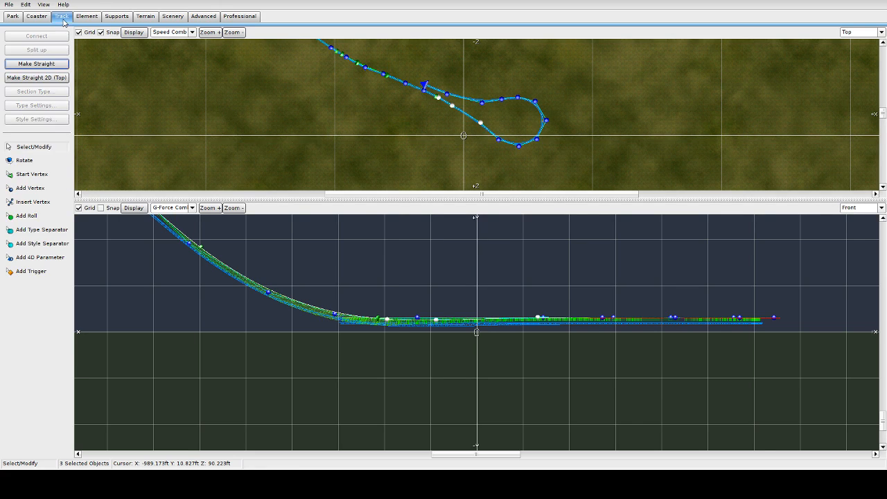
pyautogui.click(87, 17)
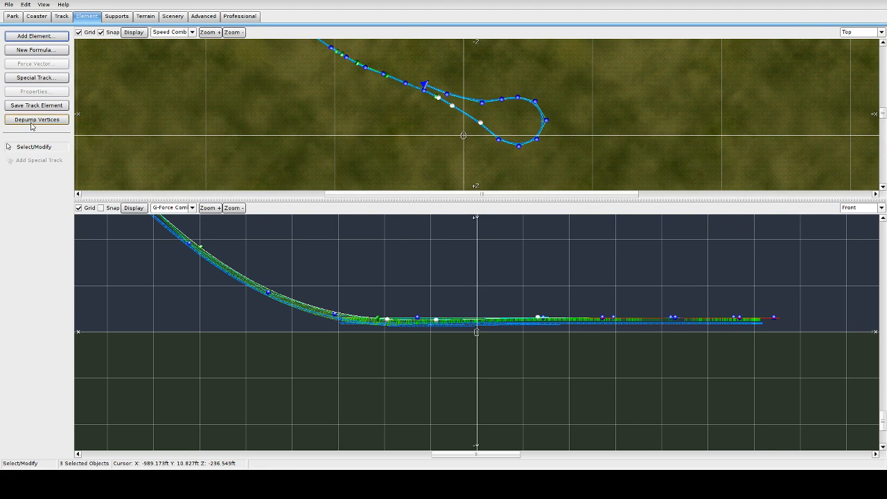
pyautogui.click(36, 119)
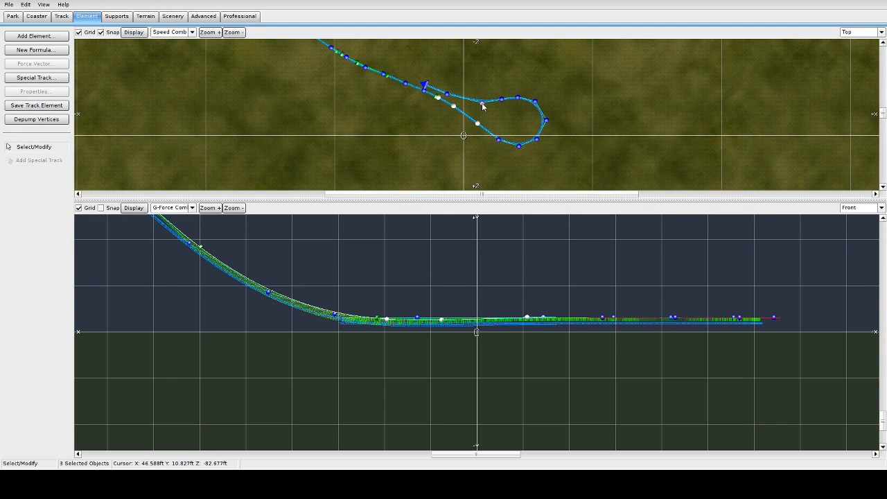
pyautogui.moveTo(480, 123); pyautogui.dragTo(480, 124)
pyautogui.click(451, 165)
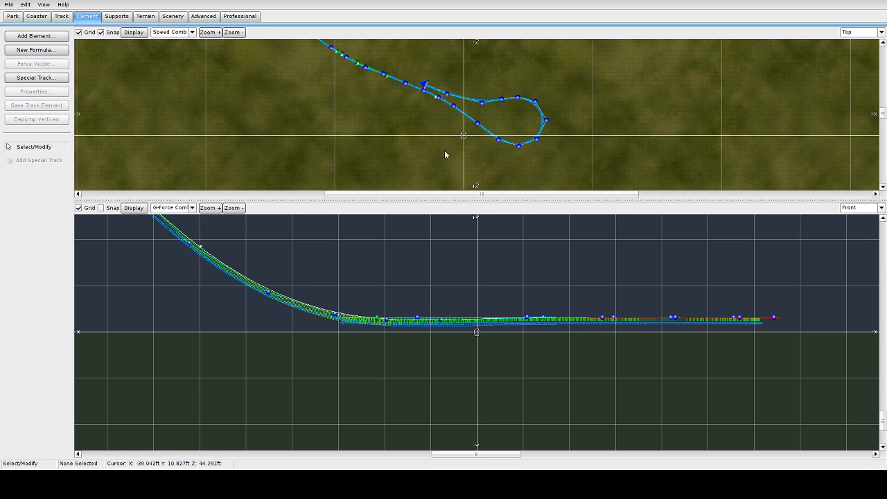
# Nudge the vertex leading out of the teardrop loop slightly inward, then depump the eight vertices around the loop
pyautogui.click(476, 126)
pyautogui.moveTo(477, 125); pyautogui.dragTo(479, 123)
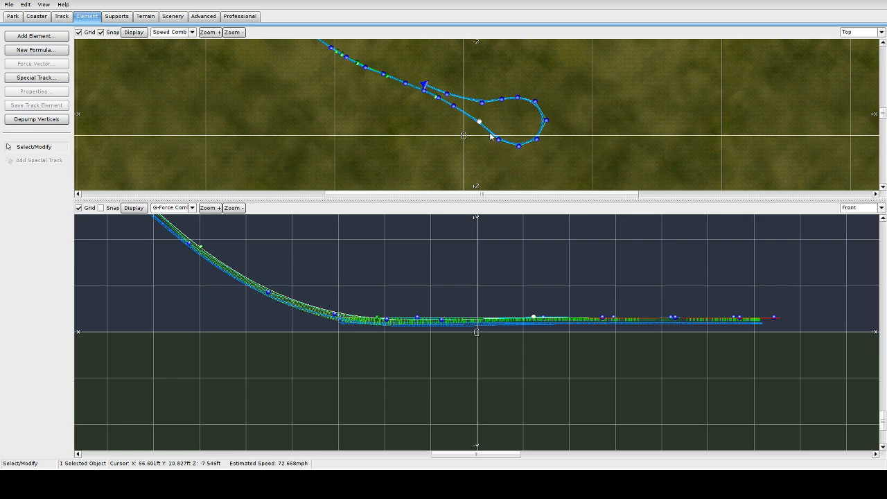
pyautogui.click(499, 140)
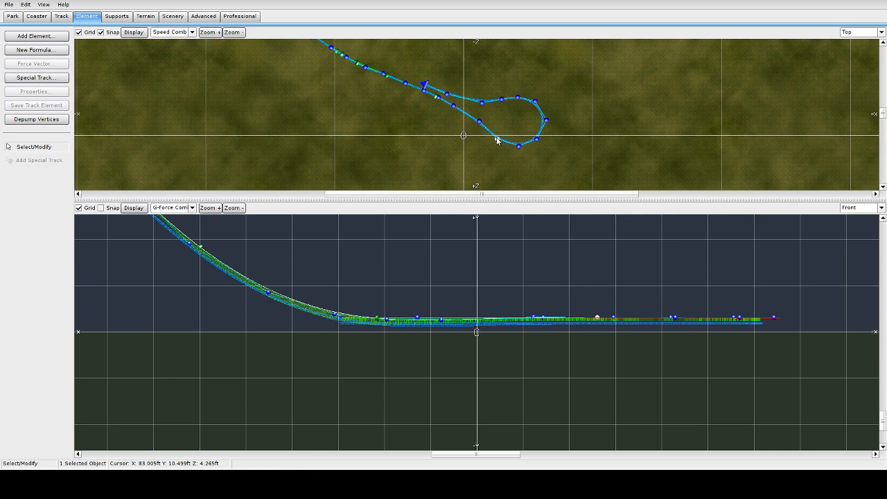
pyautogui.moveTo(495, 83); pyautogui.dragTo(593, 201)
pyautogui.click(33, 120)
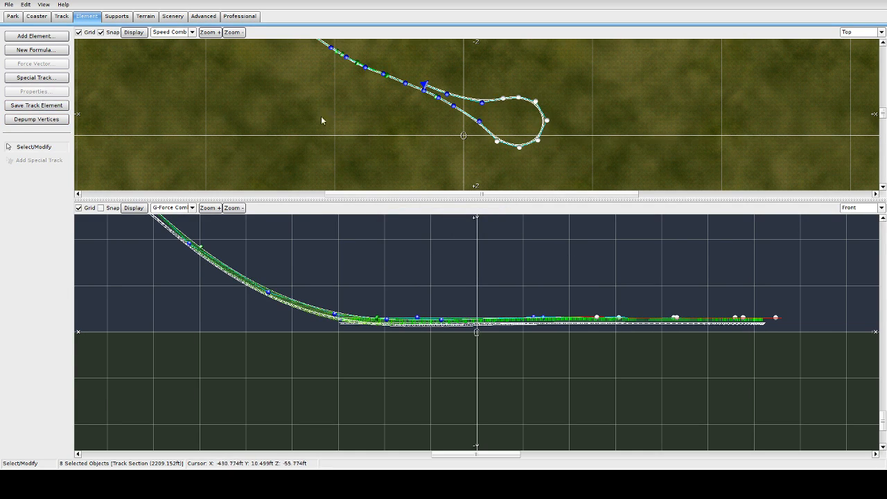
# Raise the turnaround's outermost vertex high above the rest of the loop in the Front view
pyautogui.click(547, 121)
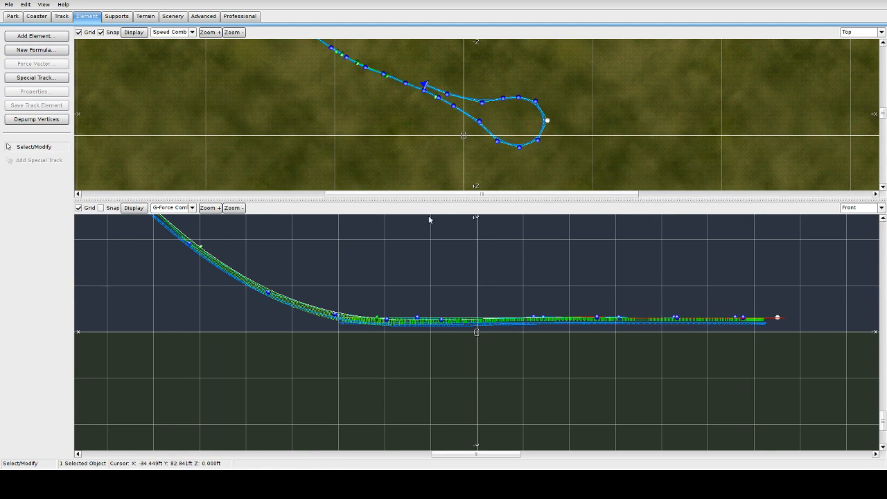
pyautogui.click(63, 17)
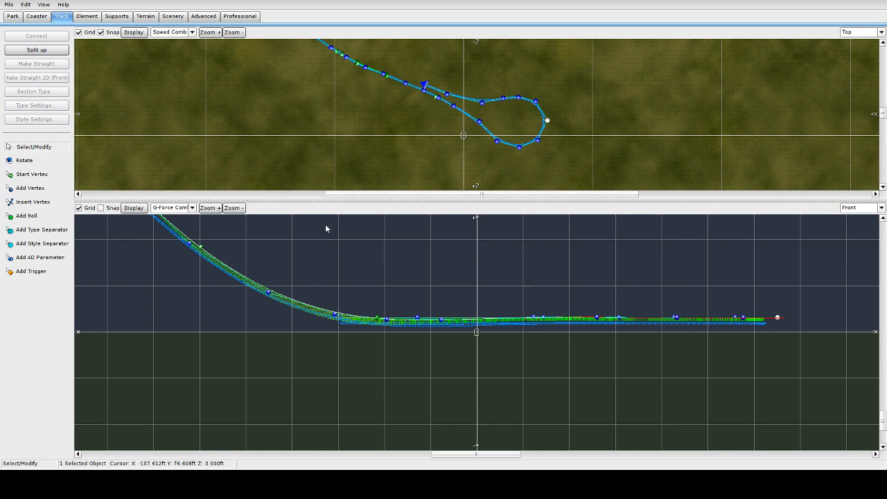
pyautogui.scroll(-3, 777, 293)
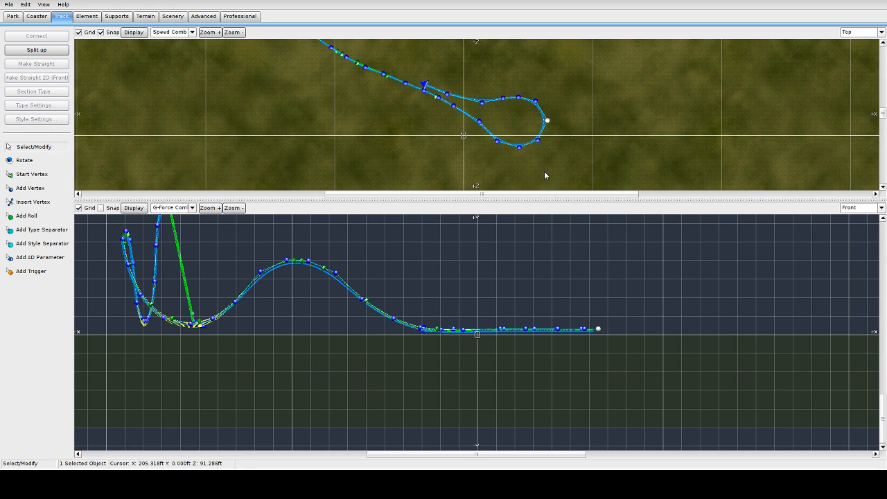
pyautogui.click(540, 299)
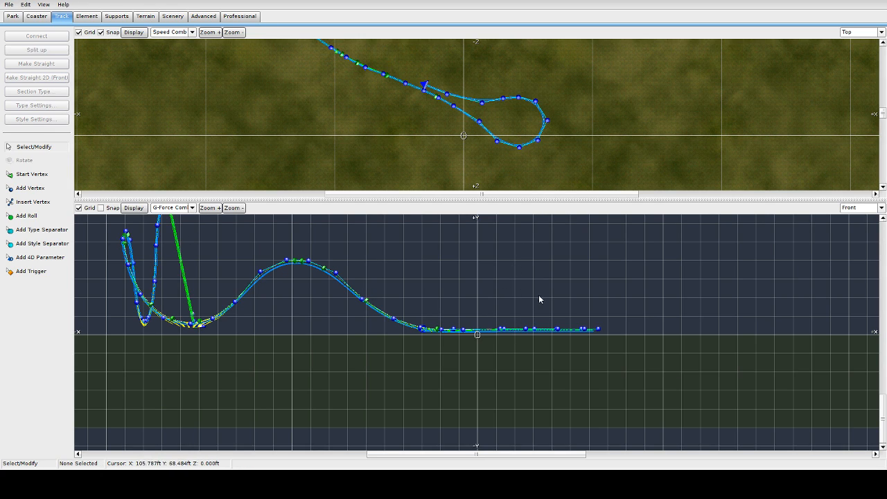
pyautogui.click(597, 330)
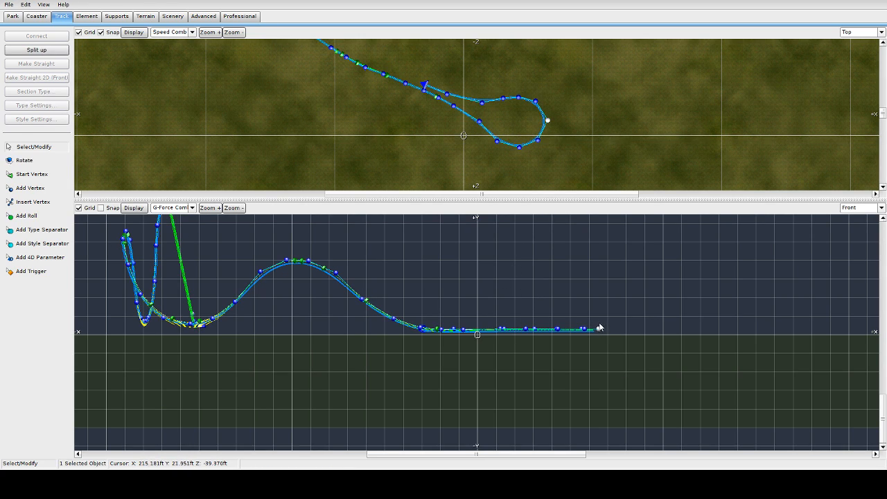
pyautogui.moveTo(598, 328); pyautogui.dragTo(600, 224)
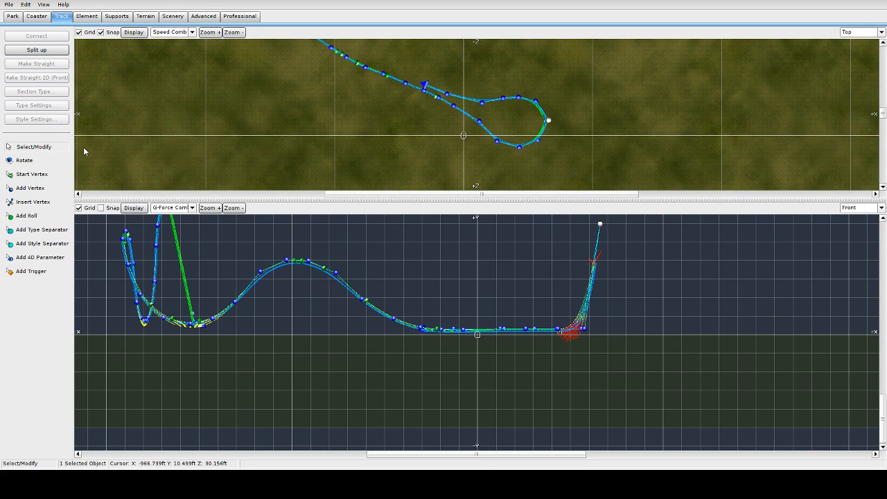
# Show the Speed Comb in the lower viewport and raise the turnaround's outermost vertex further
pyautogui.click(158, 210)
pyautogui.click(181, 256)
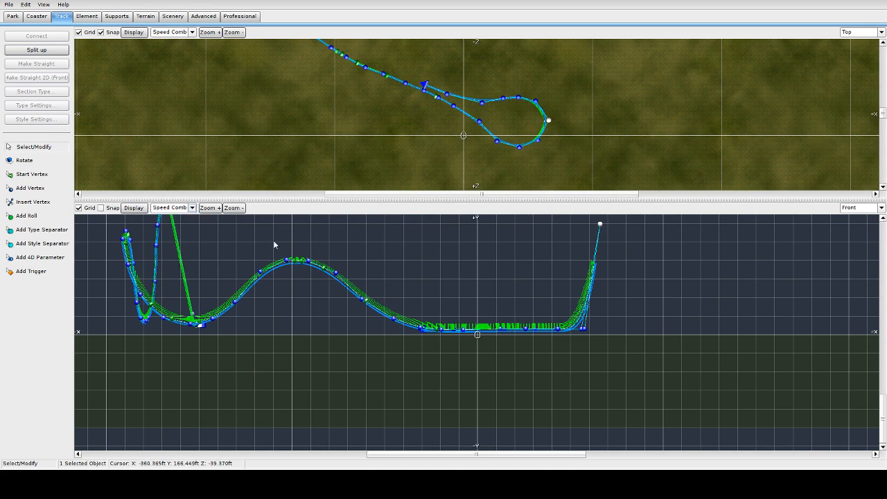
pyautogui.scroll(3, 663, 264)
pyautogui.scroll(-2, 640, 254)
pyautogui.scroll(-2, 522, 343)
pyautogui.moveTo(532, 272); pyautogui.dragTo(507, 298, button='right')
pyautogui.moveTo(542, 256); pyautogui.dragTo(532, 217)
pyautogui.moveTo(582, 253); pyautogui.dragTo(589, 318, button='right')
pyautogui.scroll(-2, 587, 316)
pyautogui.moveTo(521, 298); pyautogui.dragTo(524, 279)
pyautogui.click(587, 329)
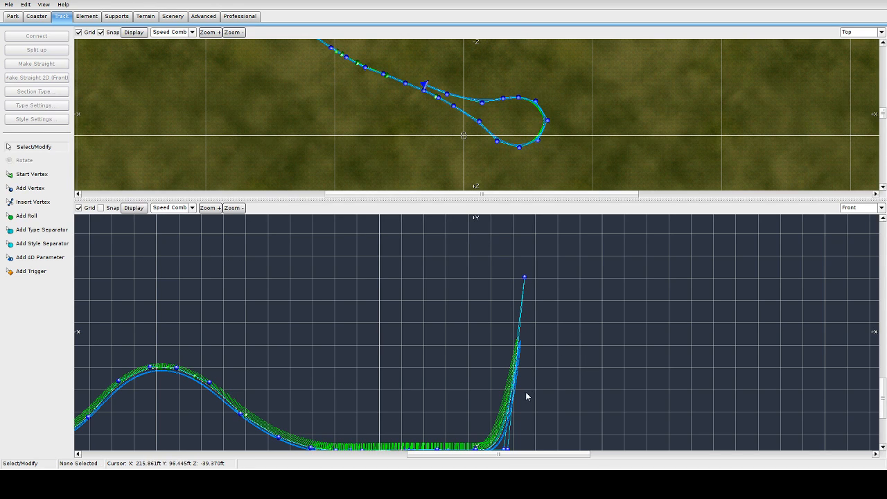
# Raise the two vertices beside the outermost one on the loop's near (+Z) side so the track climbs gradually
pyautogui.scroll(-2, 490, 407)
pyautogui.moveTo(503, 409); pyautogui.dragTo(504, 344)
pyautogui.moveTo(473, 404); pyautogui.dragTo(469, 377)
pyautogui.click(508, 342)
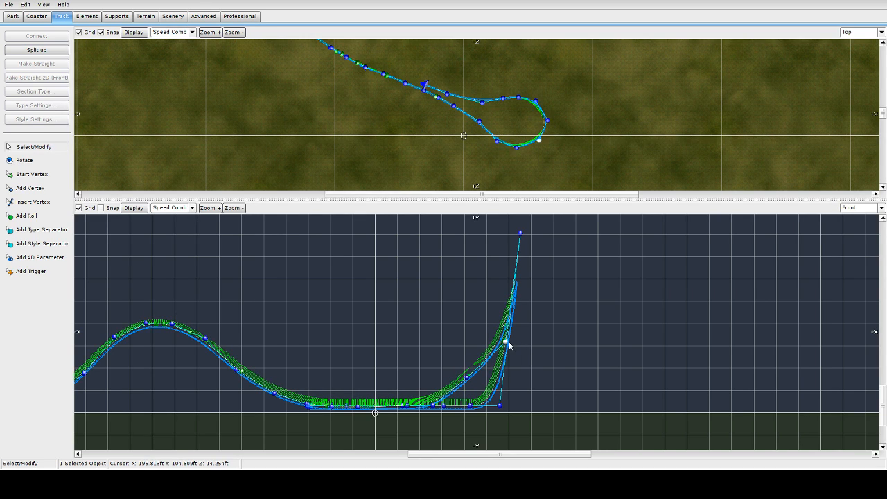
# In the Back view, reposition the three vertices on the loop's far side to match the near side's gradual climb
pyautogui.click(872, 209)
pyautogui.click(855, 234)
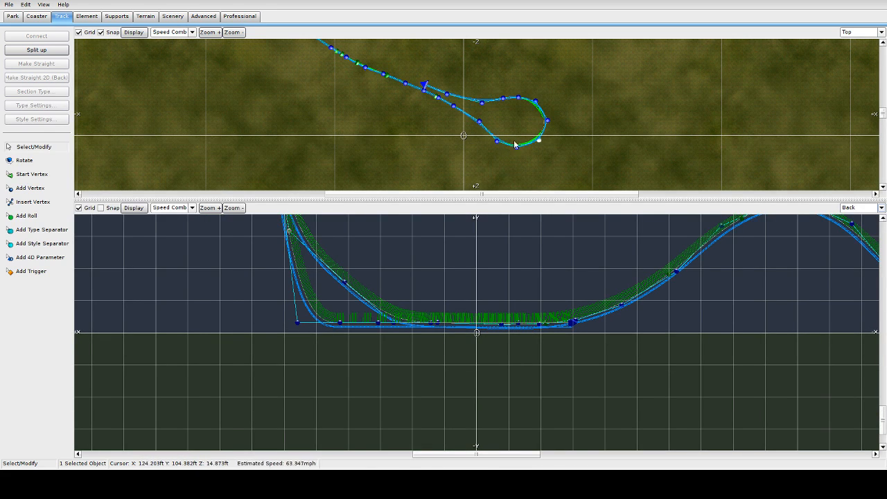
pyautogui.click(548, 122)
pyautogui.moveTo(425, 263); pyautogui.dragTo(545, 356, button='right')
pyautogui.scroll(-2, 533, 344)
pyautogui.scroll(1, 504, 309)
pyautogui.scroll(-2, 504, 312)
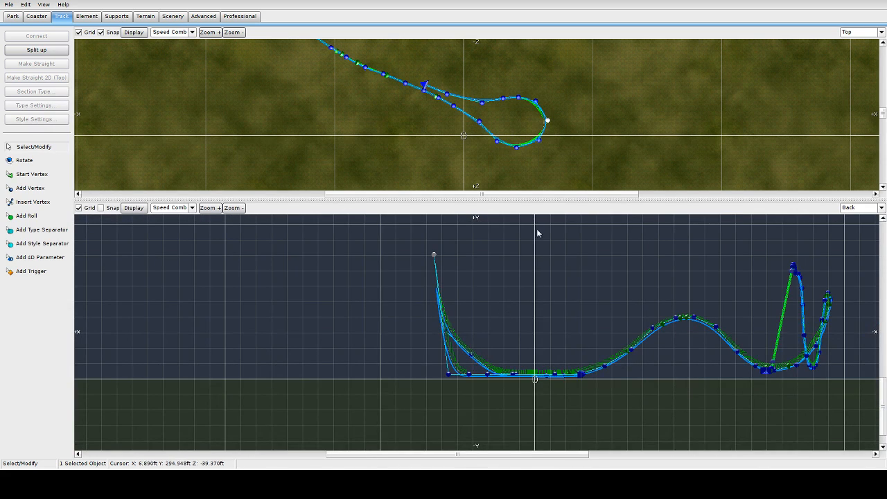
pyautogui.click(539, 102)
pyautogui.scroll(3, 507, 278)
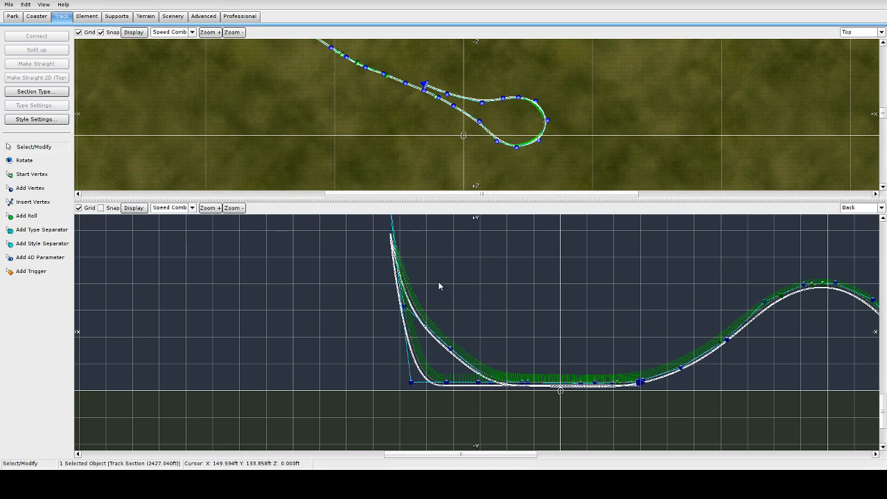
pyautogui.moveTo(588, 324); pyautogui.dragTo(574, 317, button='right')
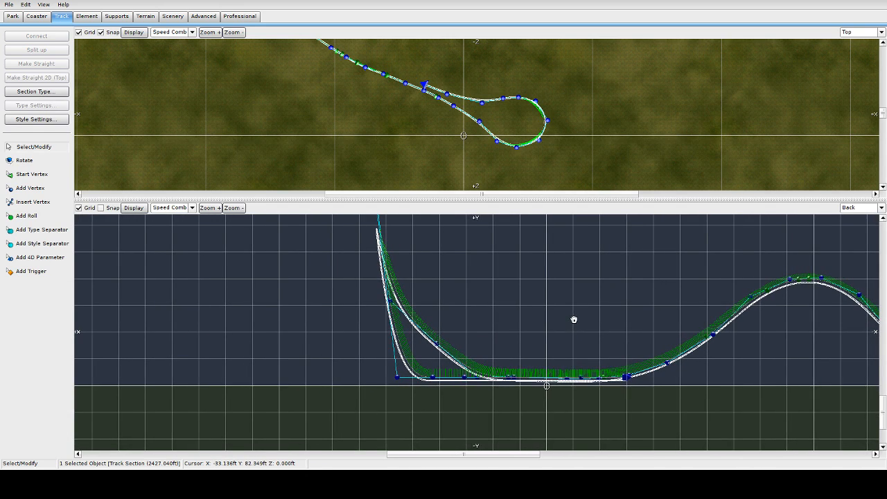
pyautogui.click(539, 101)
pyautogui.moveTo(399, 379); pyautogui.dragTo(390, 301)
pyautogui.moveTo(434, 379); pyautogui.dragTo(479, 380)
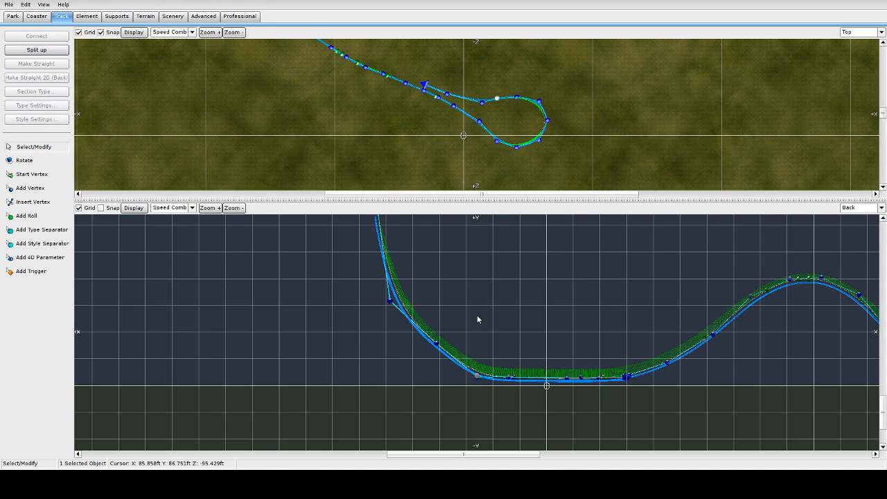
# Lower the turnaround's peak vertex and shift it outward to continue the line of the climbing track
pyautogui.scroll(-3, 482, 315)
pyautogui.scroll(3, 499, 293)
pyautogui.scroll(-1, 497, 284)
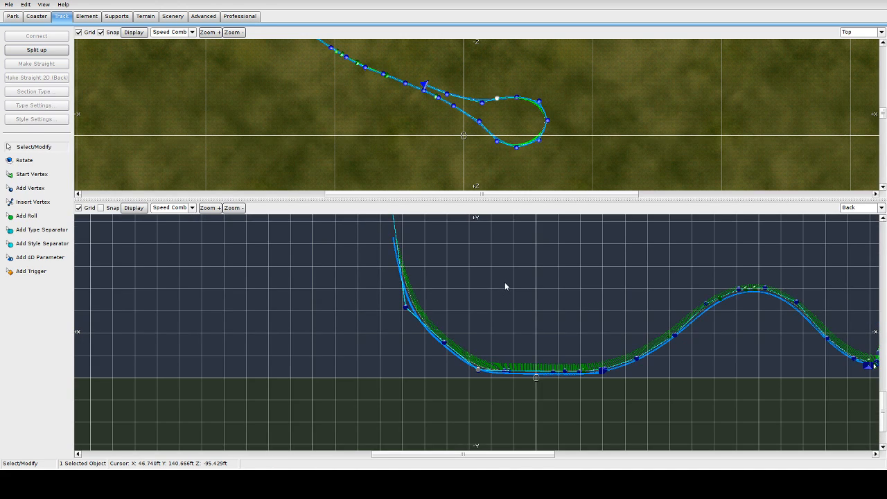
pyautogui.scroll(-2, 463, 264)
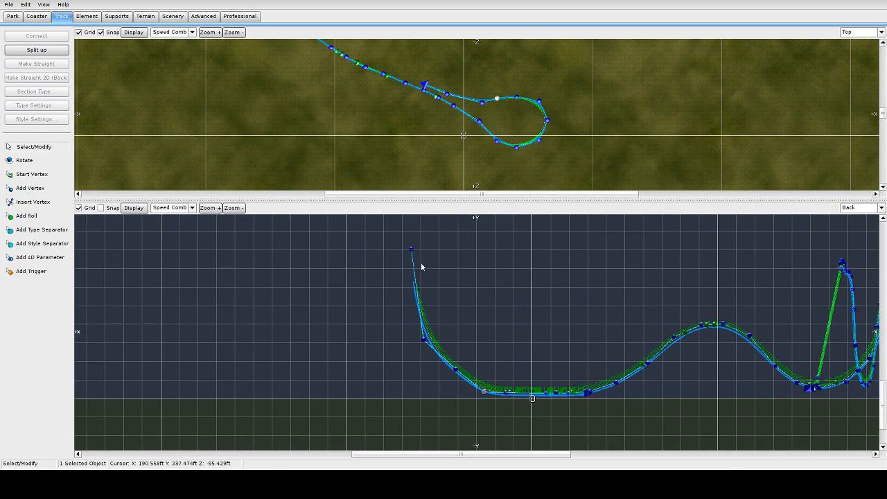
pyautogui.moveTo(409, 250); pyautogui.dragTo(403, 279)
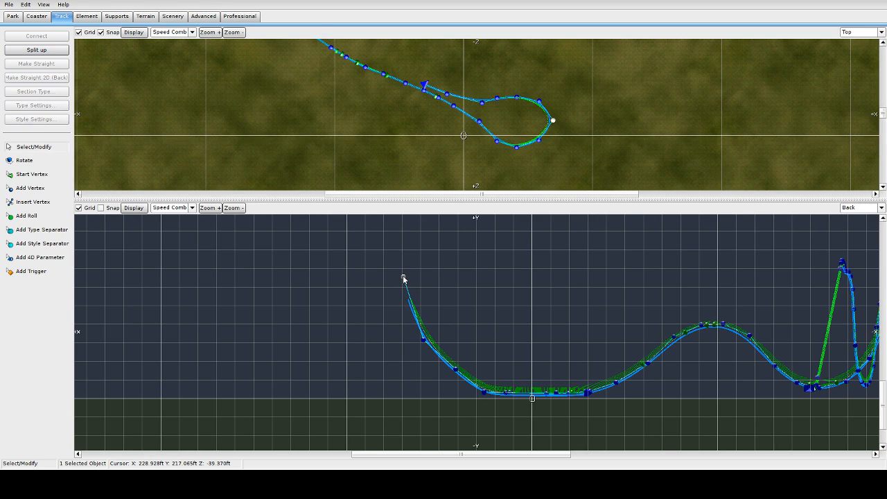
pyautogui.scroll(2, 458, 312)
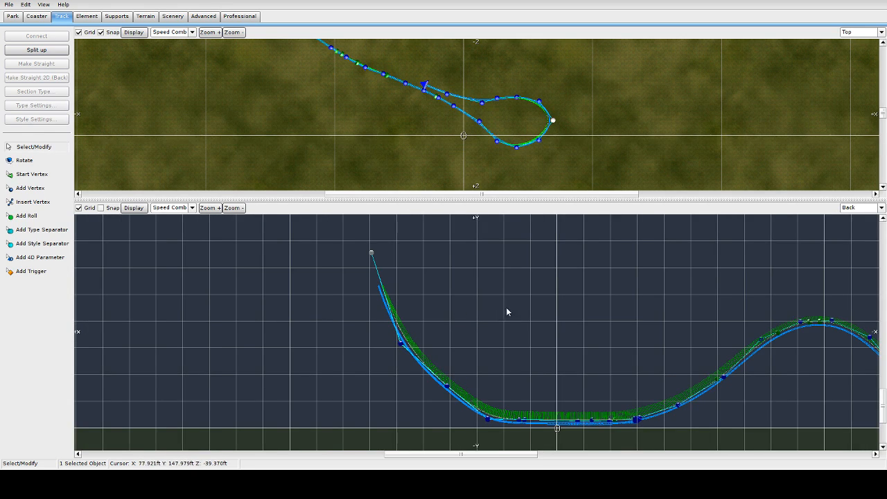
# Inspect the turnaround in the Left view and shift its peak vertex slightly toward +Z to centre it between both sides
pyautogui.click(860, 208)
pyautogui.click(859, 242)
pyautogui.scroll(-2, 588, 299)
pyautogui.scroll(3, 588, 304)
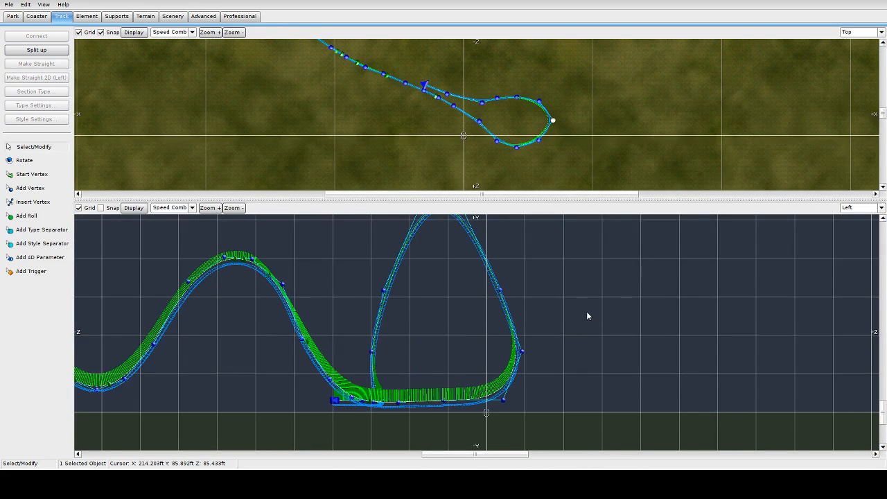
pyautogui.moveTo(586, 316); pyautogui.dragTo(594, 329, button='right')
pyautogui.scroll(-1, 600, 317)
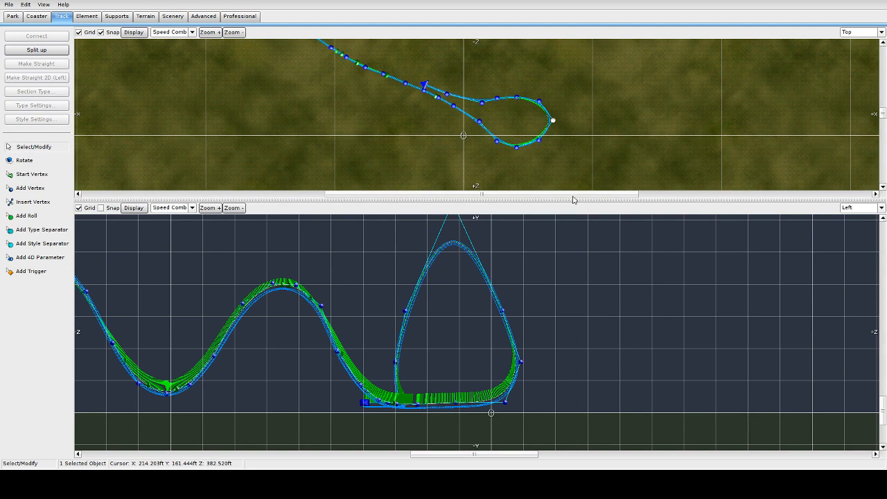
pyautogui.moveTo(555, 120); pyautogui.dragTo(554, 123)
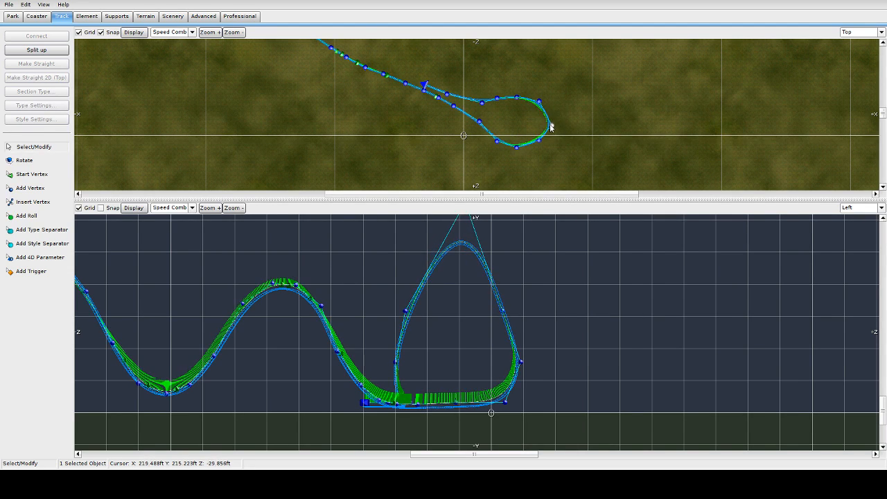
# Set the lower viewport to the Right view and depump the eight vertices of the raised turnaround
pyautogui.click(863, 207)
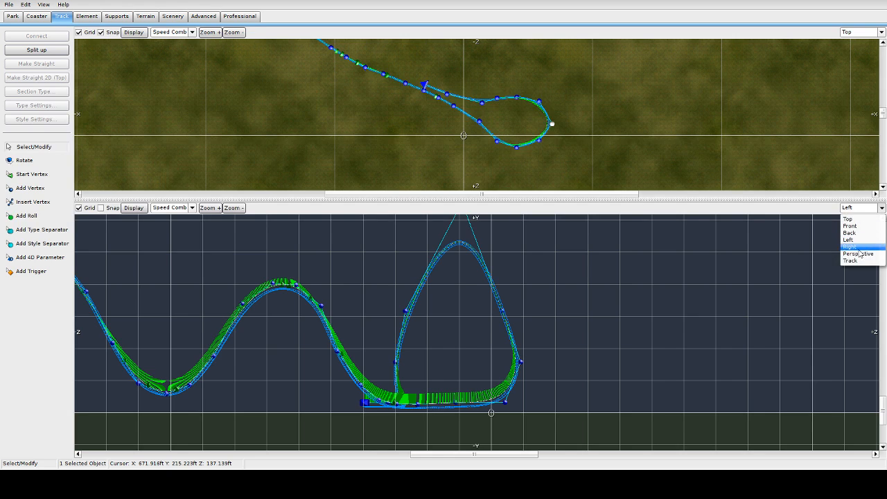
pyautogui.click(859, 250)
pyautogui.scroll(-5, 636, 319)
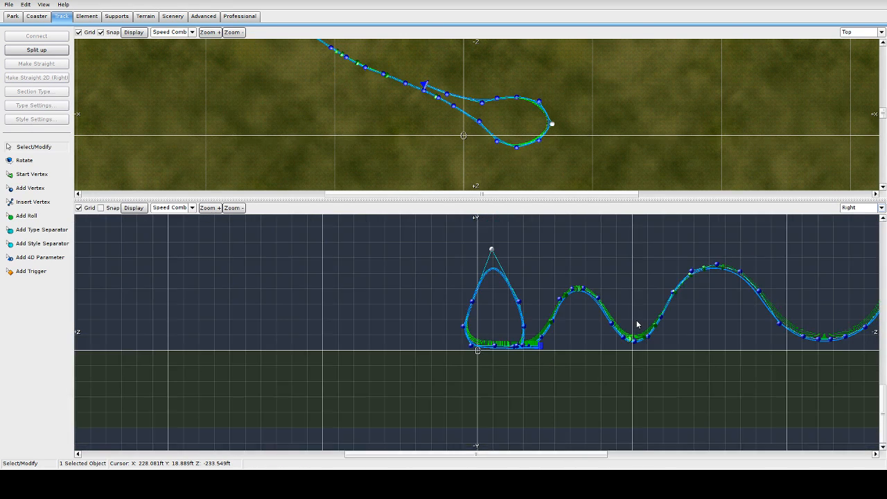
pyautogui.scroll(6, 621, 311)
pyautogui.scroll(2, 621, 315)
pyautogui.moveTo(488, 87); pyautogui.dragTo(564, 180)
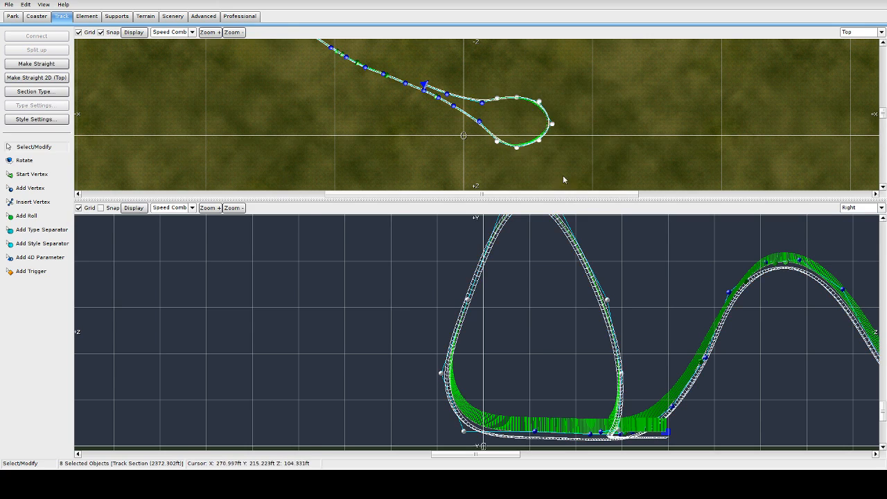
pyautogui.click(86, 16)
pyautogui.click(37, 120)
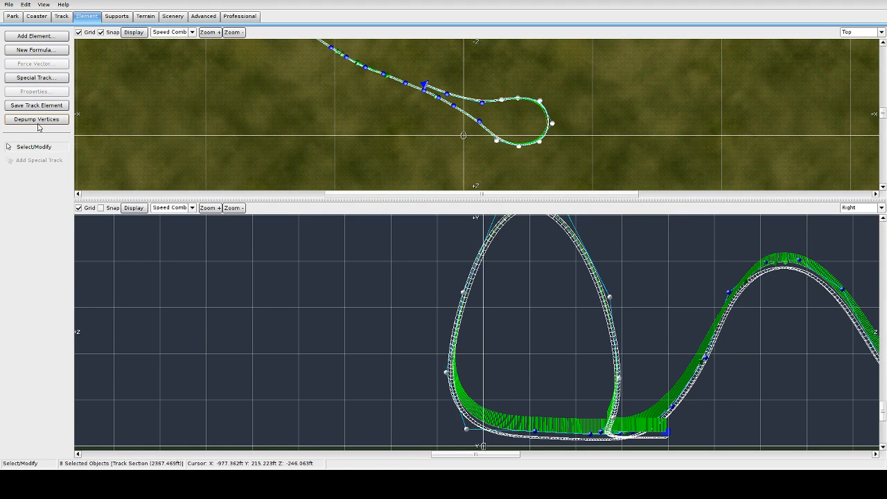
# Lower the turnaround's peak vertex gradually in the Right view so the top of the loop becomes rounder
pyautogui.scroll(-3, 691, 251)
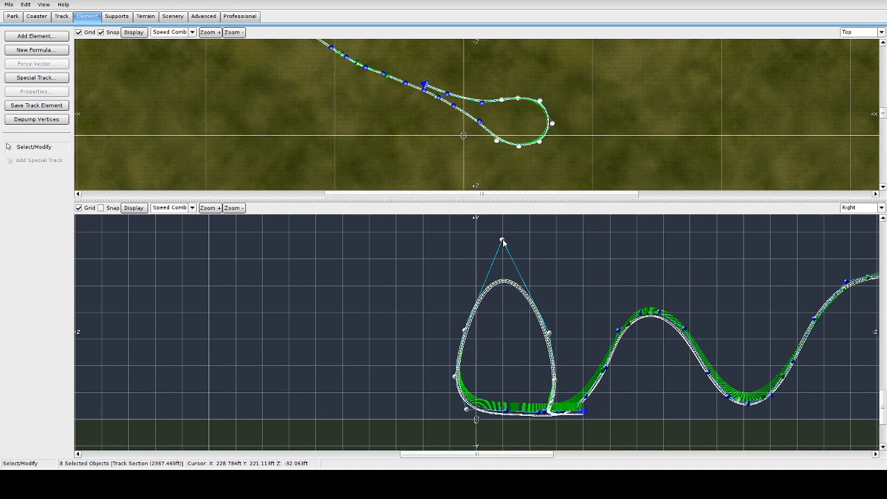
pyautogui.click(515, 255)
pyautogui.click(504, 241)
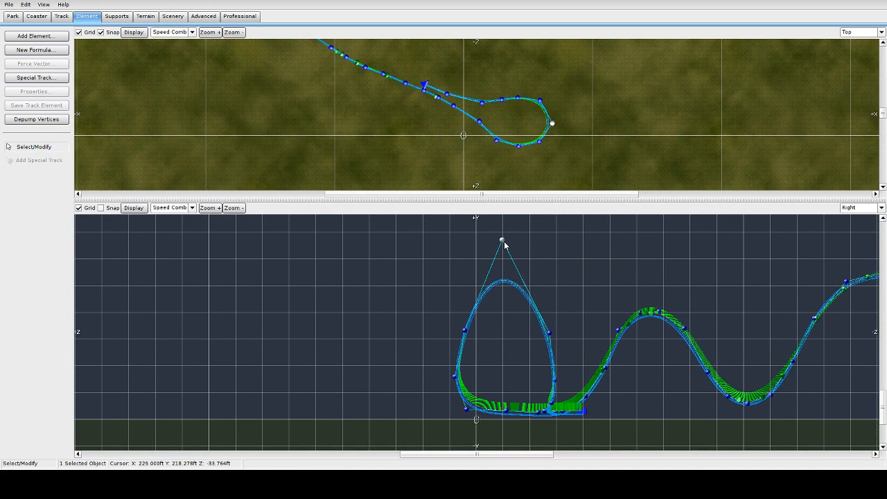
pyautogui.moveTo(504, 244); pyautogui.dragTo(538, 251)
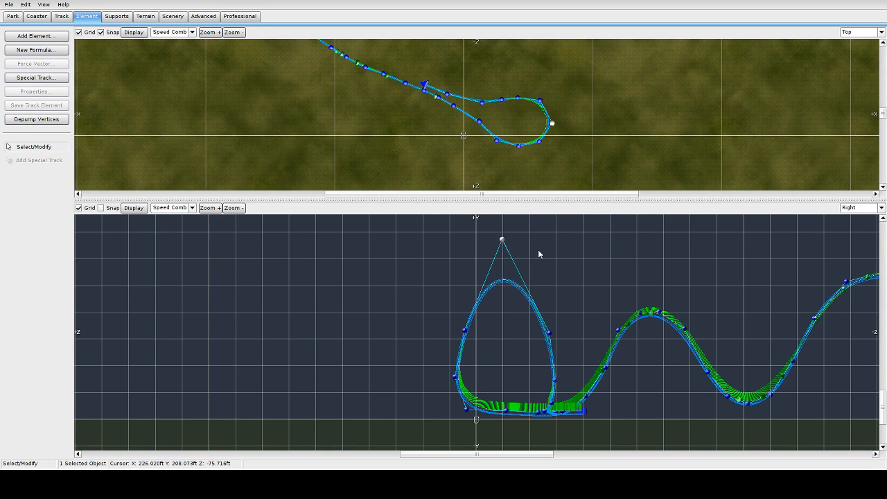
pyautogui.moveTo(538, 253); pyautogui.dragTo(538, 253)
pyautogui.press('Down')
pyautogui.press('Down')
pyautogui.press('Down')
pyautogui.press('Down')
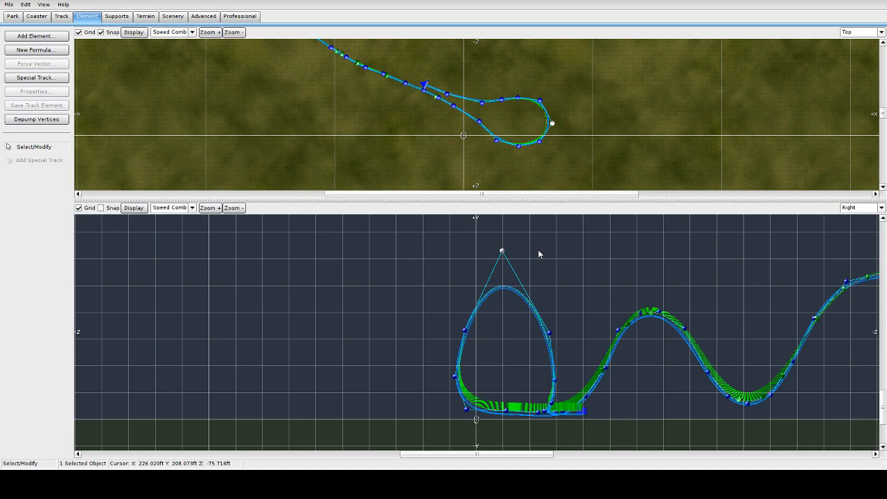
pyautogui.press('Down')
pyautogui.press('Down')
pyautogui.press('Down')
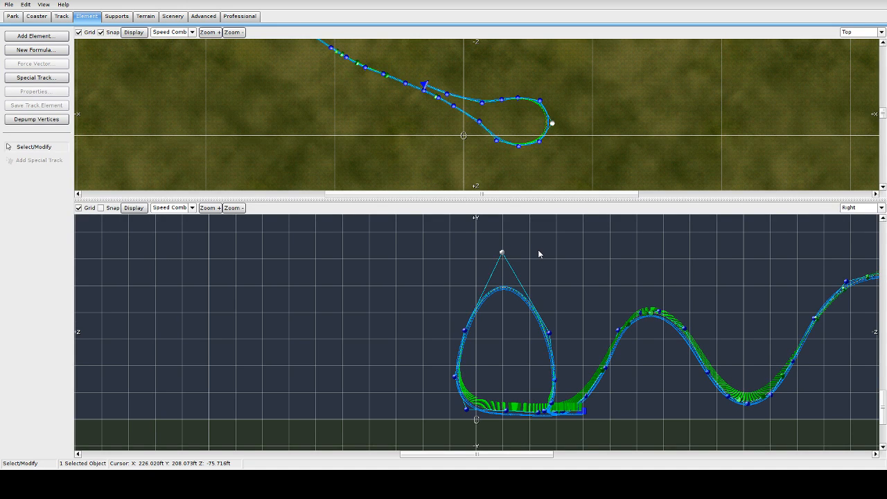
pyautogui.press('Down')
pyautogui.press('Down')
pyautogui.press('Down')
pyautogui.press('Down')
pyautogui.press('Down')
pyautogui.press('Down')
pyautogui.press('Down')
pyautogui.press('Down')
pyautogui.press('Down')
pyautogui.press('Down')
pyautogui.press('Down')
pyautogui.press('Down')
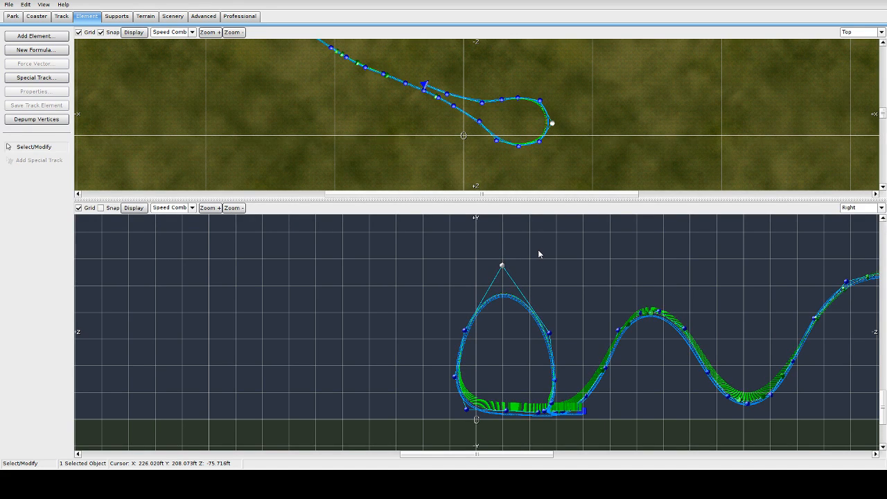
pyautogui.press('Up')
pyautogui.press('Up')
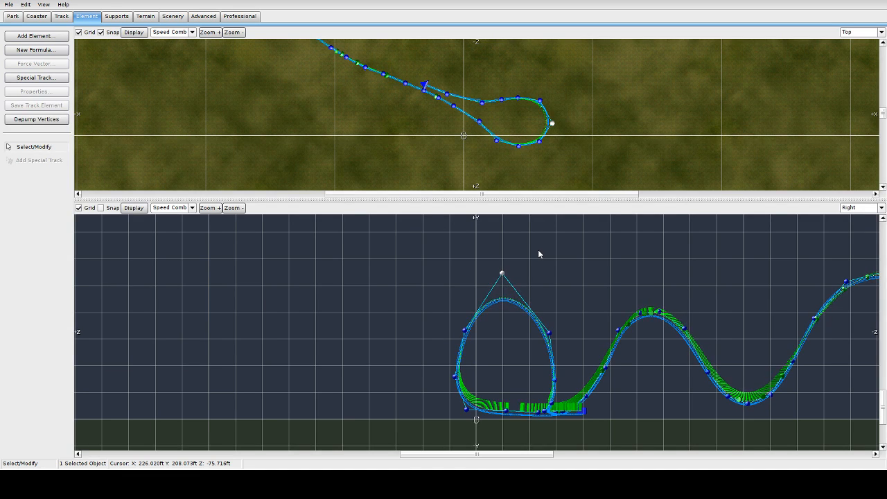
# Select all vertices of the coaster track in the Top view
pyautogui.scroll(1, 501, 329)
pyautogui.scroll(1, 502, 334)
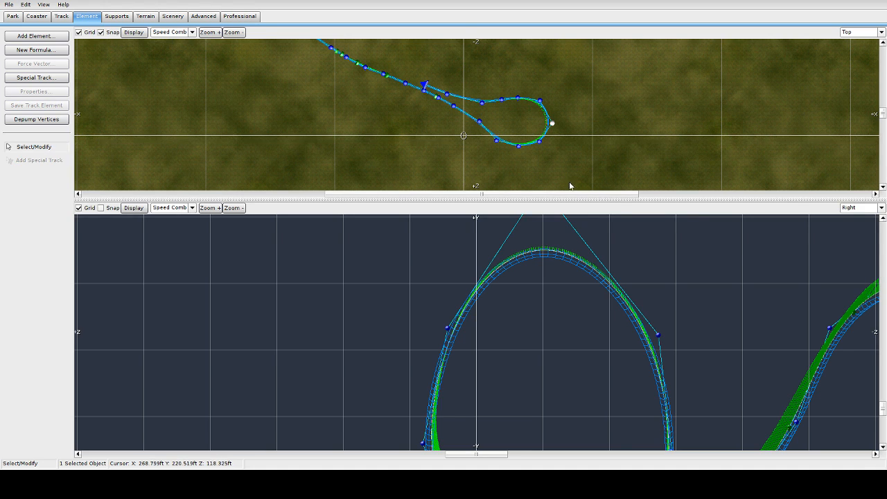
pyautogui.scroll(-3, 565, 143)
pyautogui.moveTo(454, 104); pyautogui.dragTo(545, 140, button='right')
pyautogui.moveTo(340, 120); pyautogui.dragTo(400, 126, button='right')
pyautogui.click(400, 126)
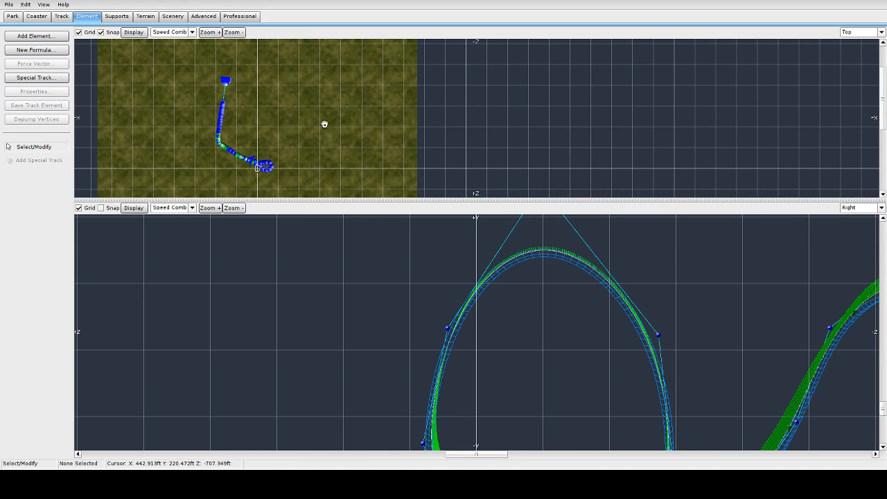
pyautogui.scroll(2, 319, 125)
pyautogui.moveTo(311, 123); pyautogui.dragTo(293, 170, button='right')
pyautogui.scroll(-2, 329, 122)
pyautogui.moveTo(402, 80); pyautogui.dragTo(546, 201)
pyautogui.scroll(2, 537, 153)
pyautogui.moveTo(537, 152); pyautogui.dragTo(519, 109, button='right')
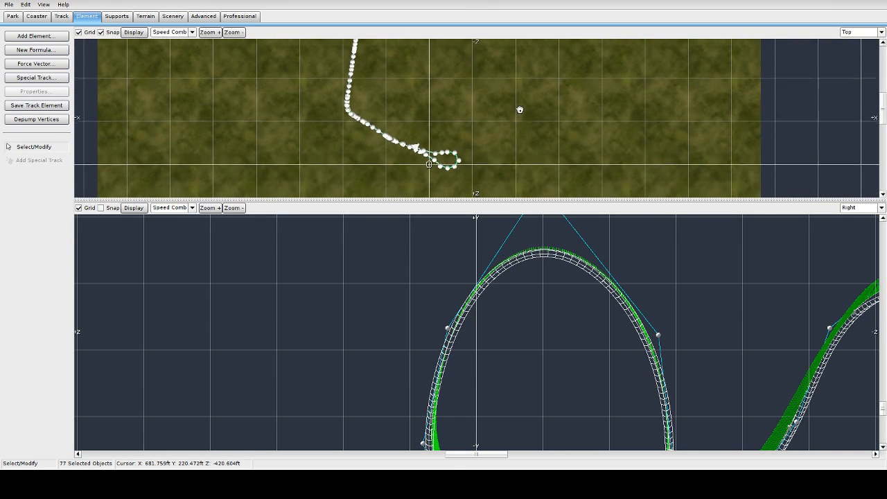
# Try to rotate the whole selected track in the Top view
pyautogui.click(55, 18)
pyautogui.click(24, 160)
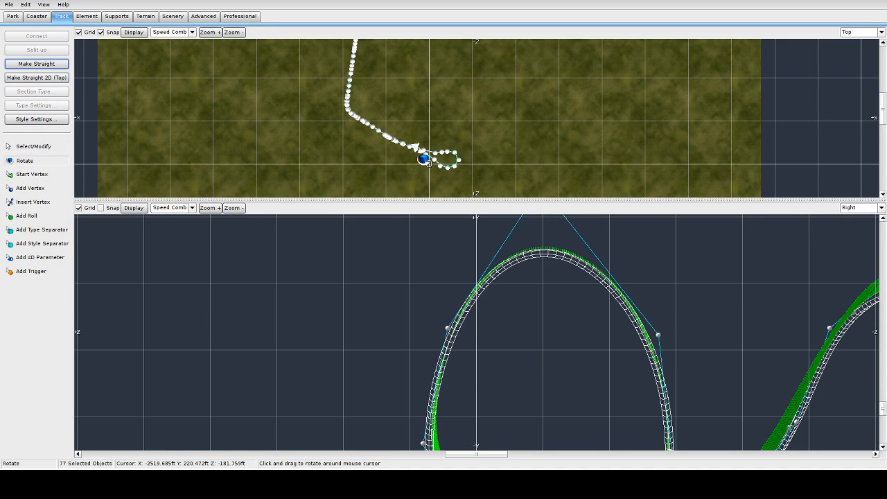
pyautogui.moveTo(460, 167); pyautogui.dragTo(407, 192)
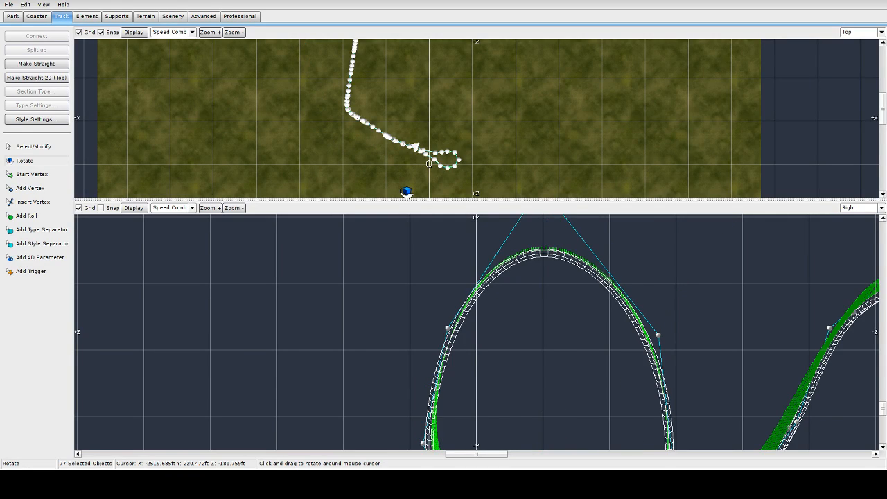
# Show the Track view in the lower viewport, and shift the turnaround's vertices slightly toward +Z and rotate them slightly in the Top view
pyautogui.click(863, 207)
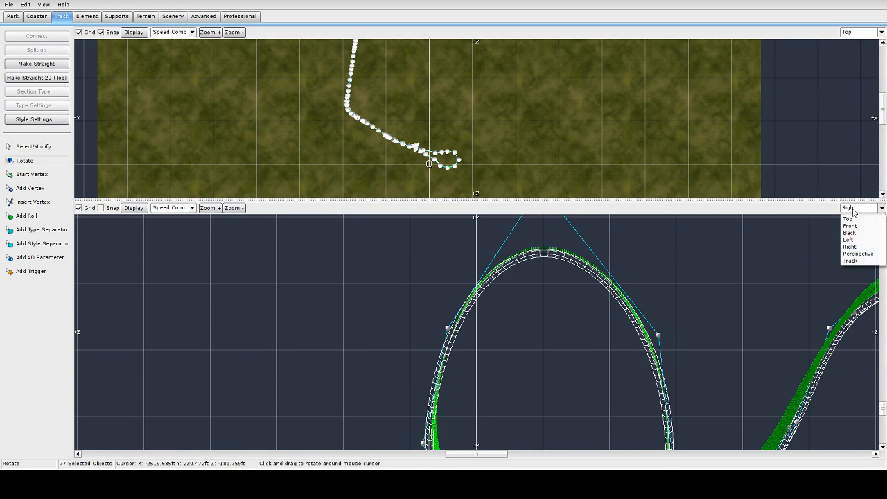
pyautogui.click(856, 263)
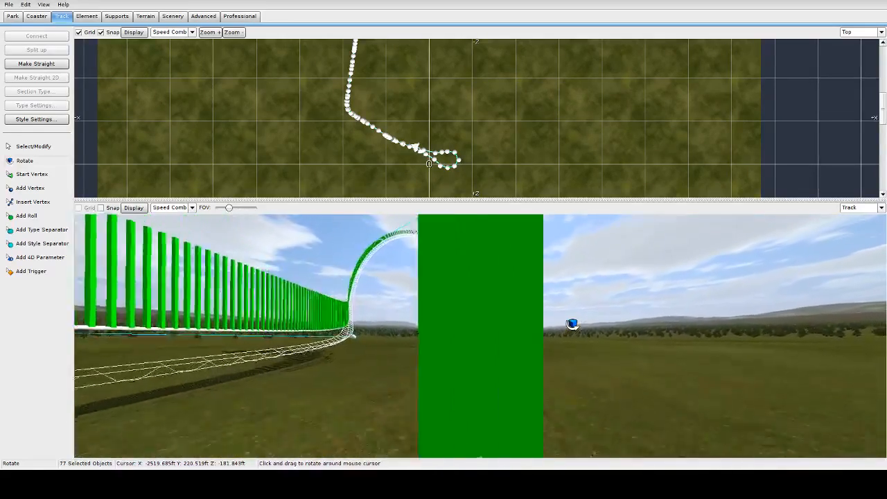
pyautogui.scroll(5, 481, 147)
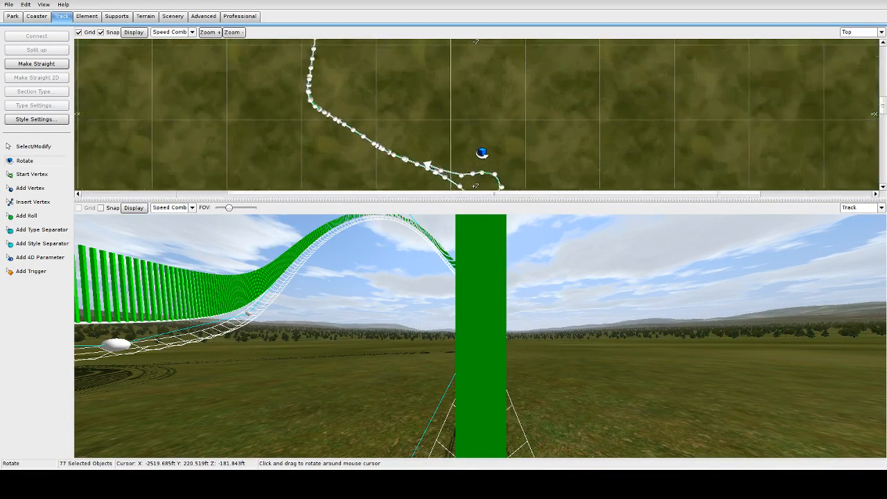
pyautogui.moveTo(546, 142); pyautogui.dragTo(540, 122, button='right')
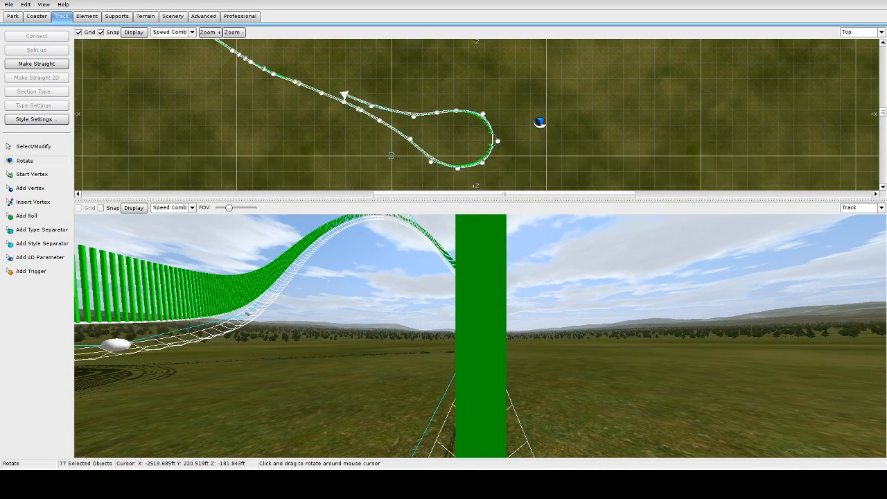
pyautogui.click(31, 151)
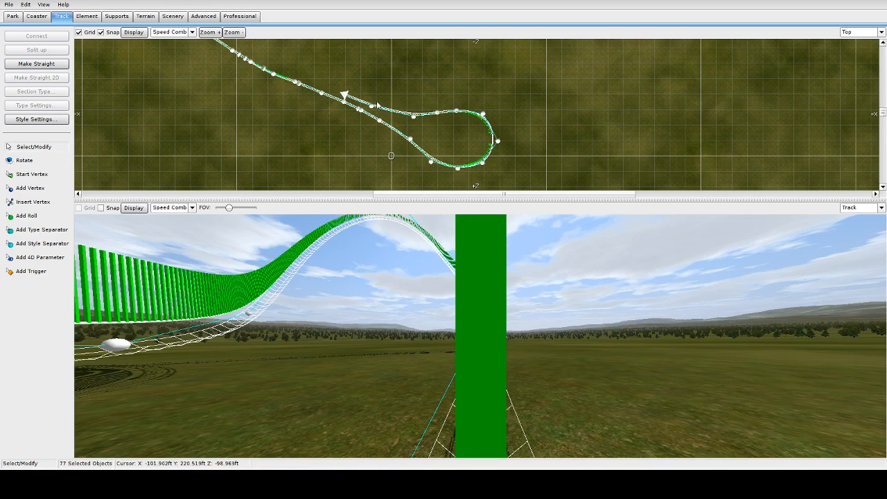
pyautogui.moveTo(433, 88); pyautogui.dragTo(424, 131)
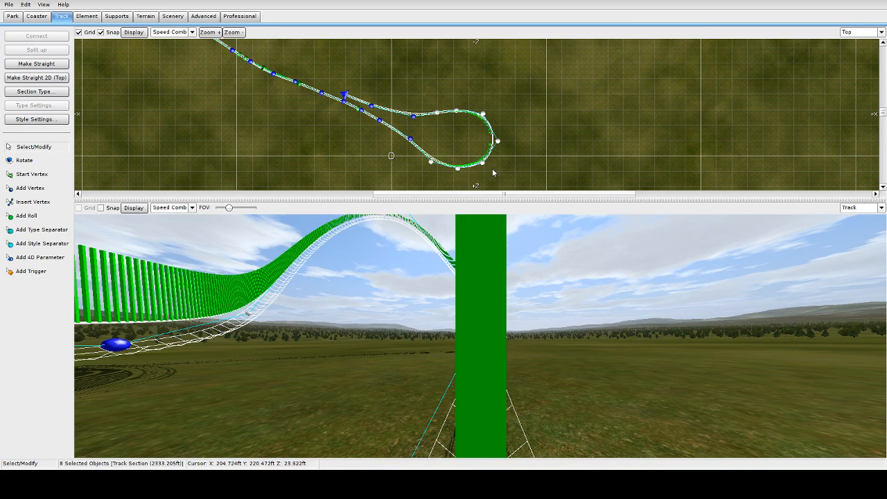
pyautogui.moveTo(458, 168); pyautogui.dragTo(456, 178)
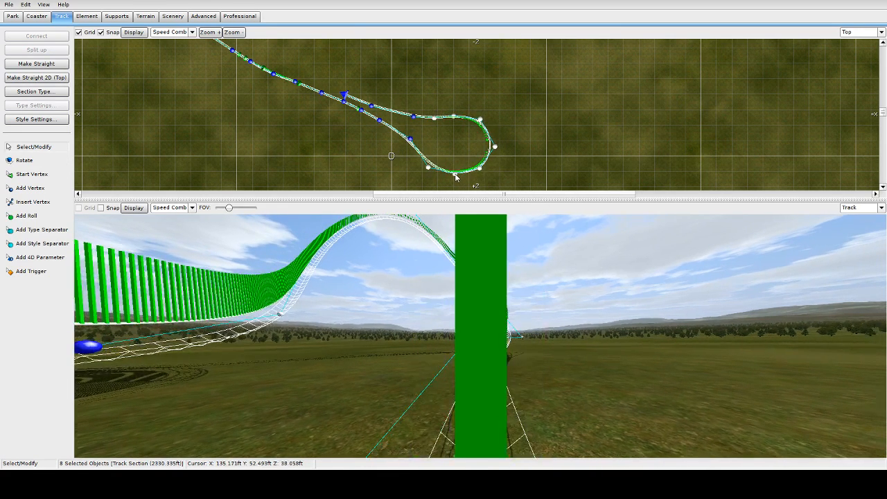
pyautogui.click(33, 160)
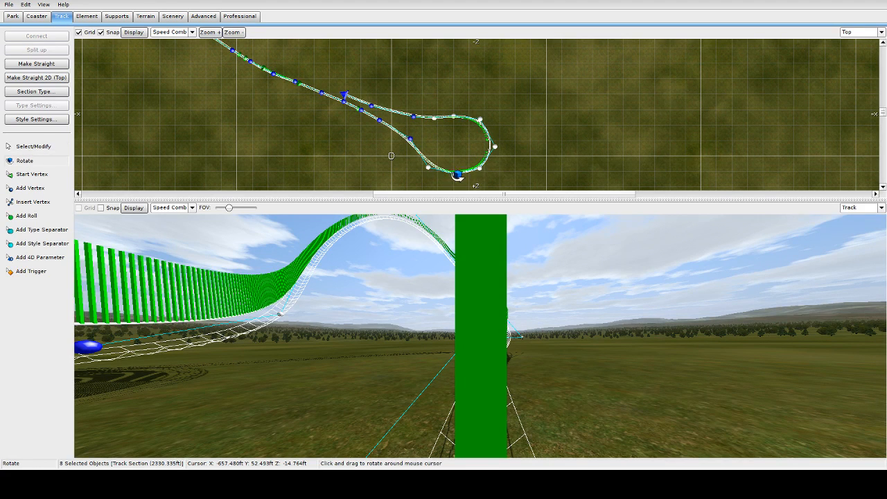
pyautogui.moveTo(458, 176); pyautogui.dragTo(483, 176)
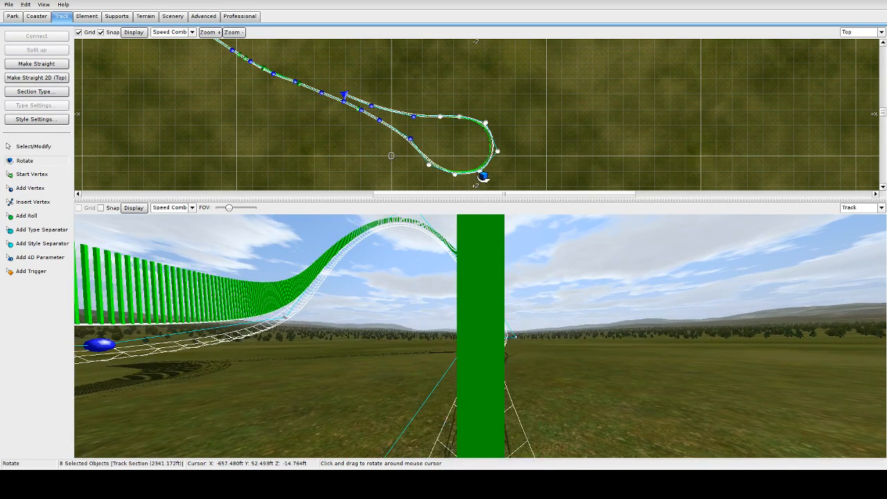
# Travel along the turnaround in the Track view to examine its shape from the rider's position
pyautogui.press('f')
pyautogui.scroll(8, 597, 335)
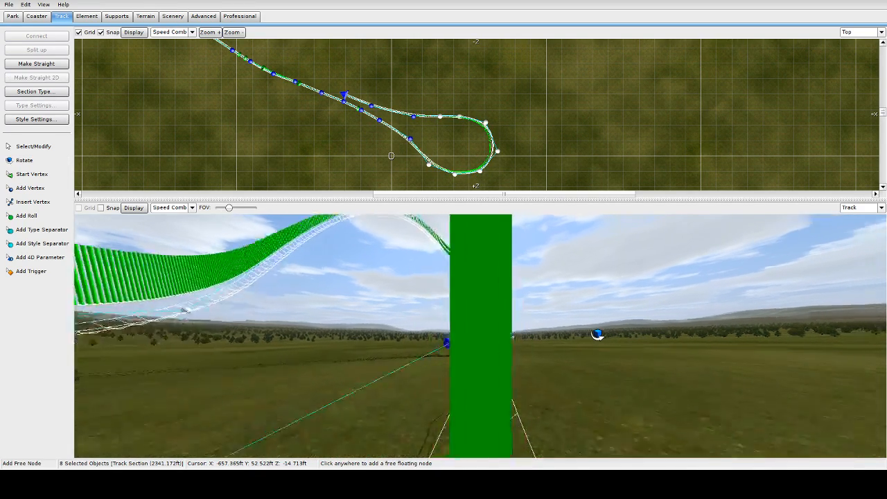
pyautogui.scroll(8, 598, 334)
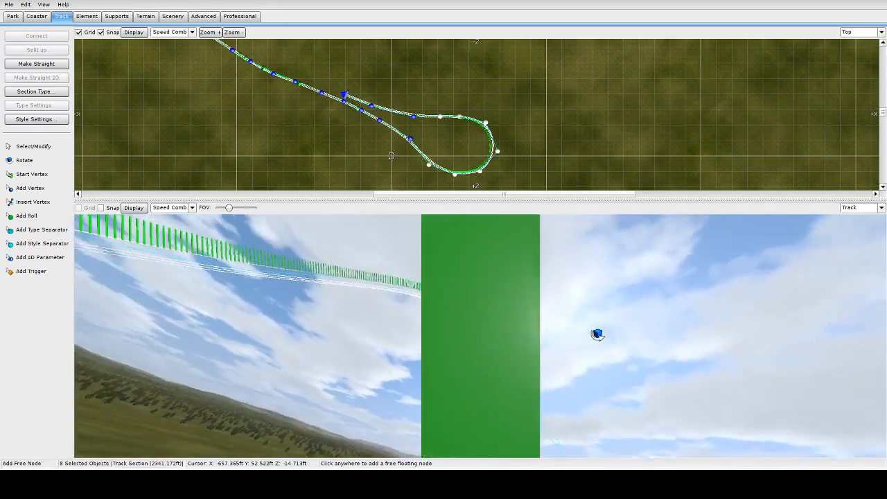
pyautogui.scroll(8, 598, 334)
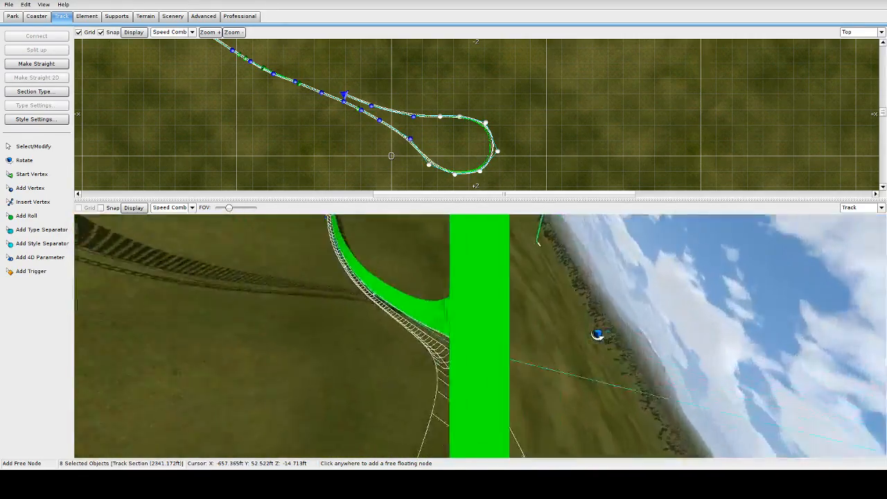
pyautogui.scroll(8, 597, 334)
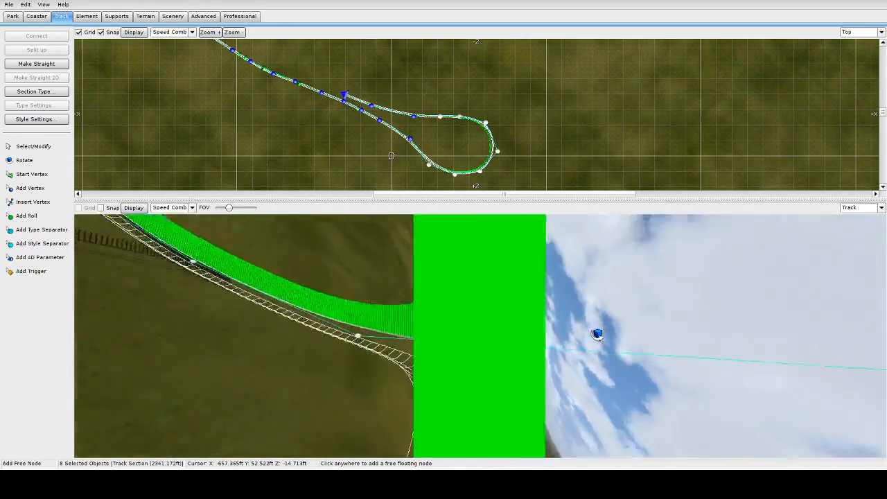
pyautogui.scroll(8, 597, 334)
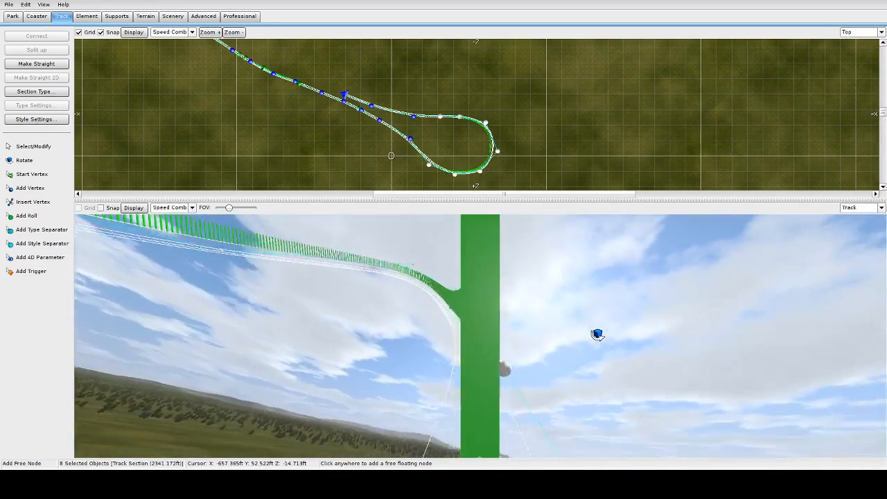
# Depump the selected vertices of the turnaround
pyautogui.click(30, 149)
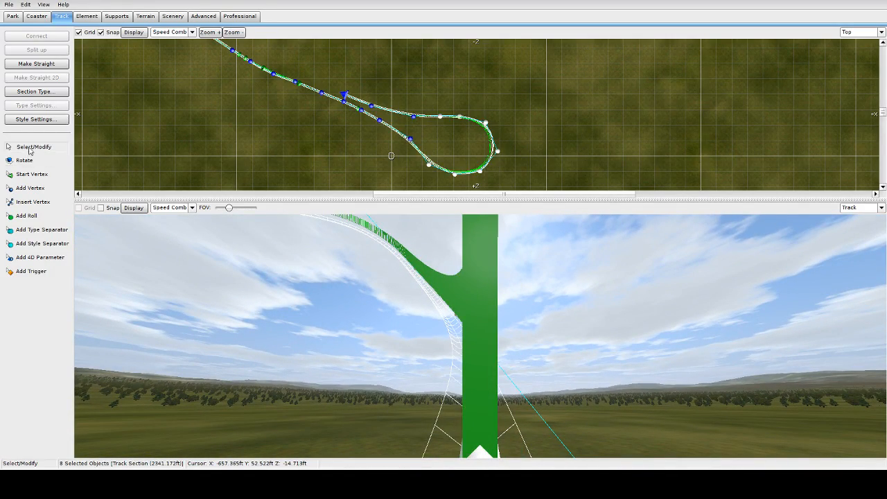
pyautogui.moveTo(418, 91); pyautogui.dragTo(551, 197)
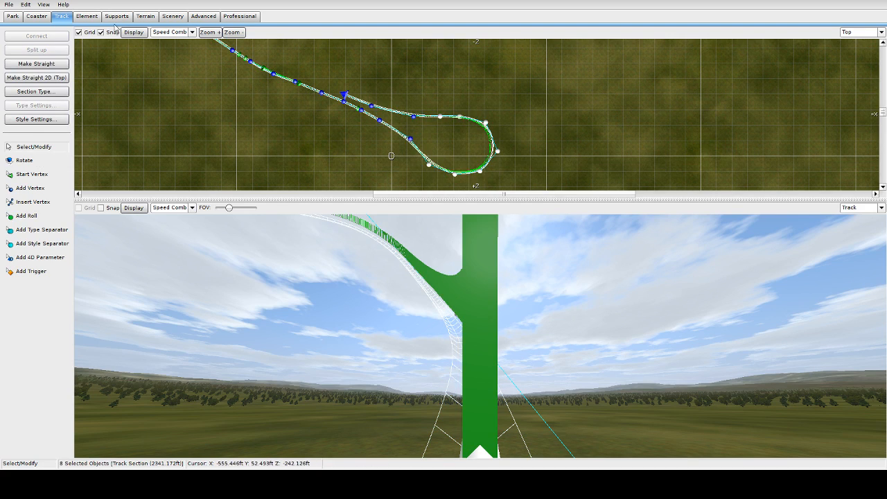
pyautogui.click(88, 17)
pyautogui.click(42, 120)
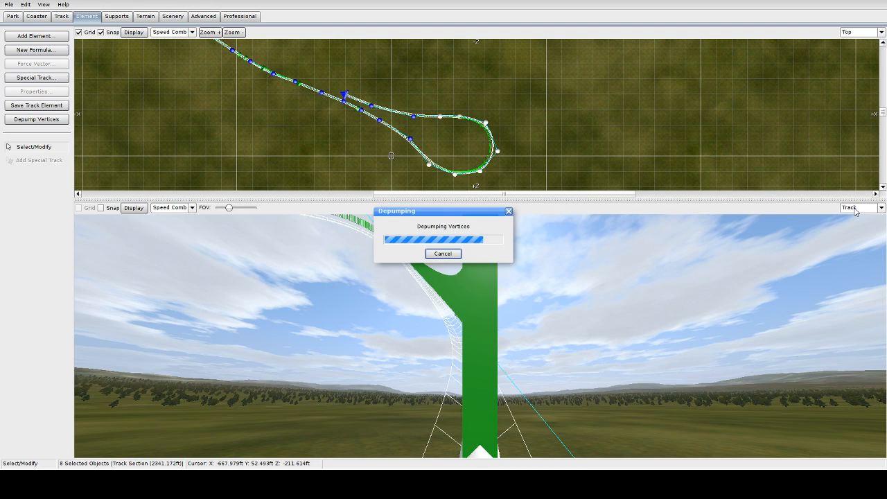
# Set the lower viewport to the Front view and raise the vertices of the turnaround's +Z leg to open up the loop
pyautogui.click(855, 209)
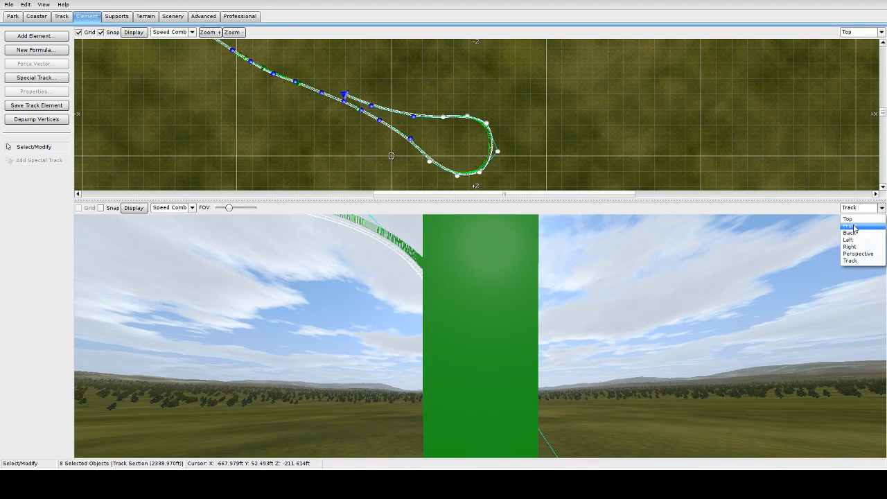
pyautogui.click(854, 226)
pyautogui.scroll(-2, 488, 320)
pyautogui.scroll(6, 497, 305)
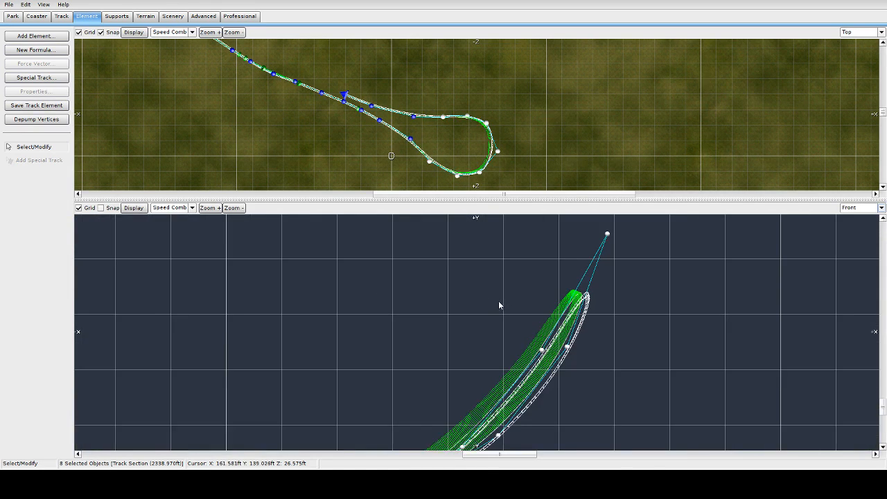
pyautogui.moveTo(499, 302); pyautogui.dragTo(411, 255, button='right')
pyautogui.scroll(-3, 458, 262)
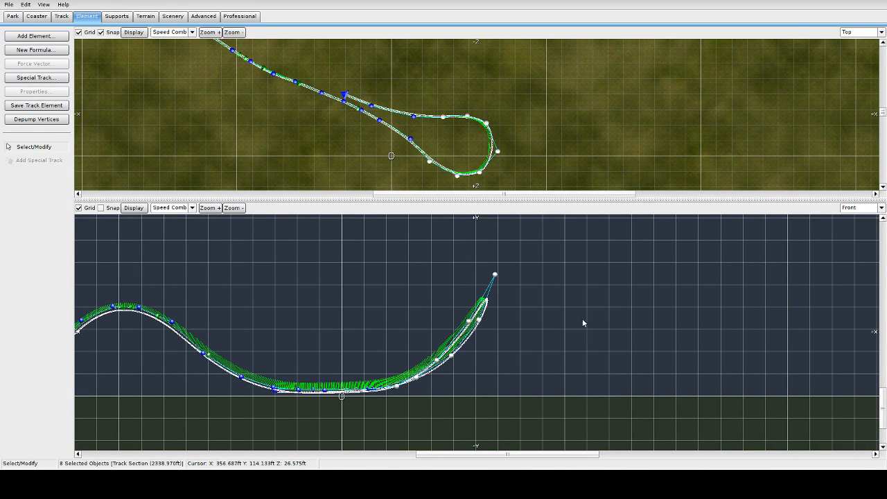
pyautogui.scroll(5, 468, 344)
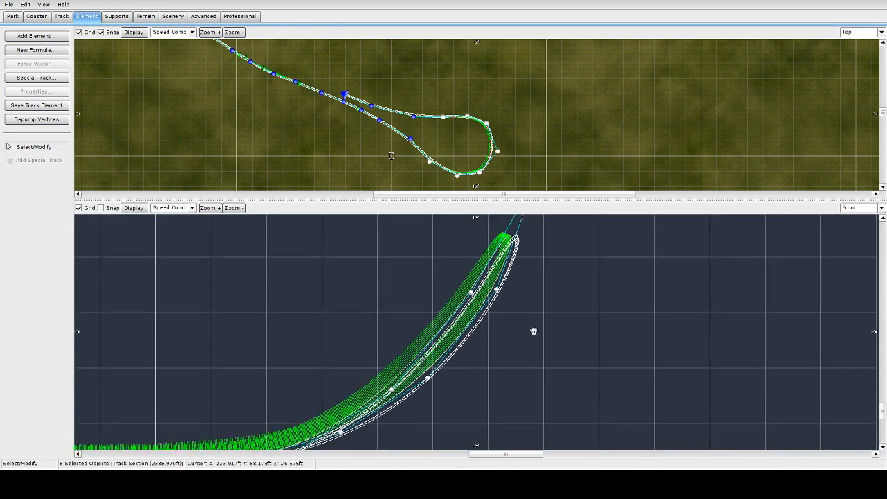
pyautogui.scroll(-3, 485, 347)
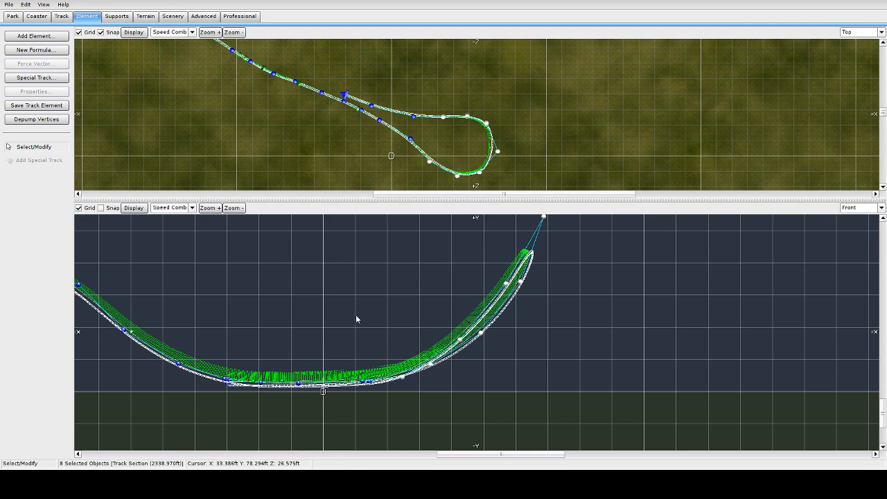
pyautogui.click(363, 382)
pyautogui.moveTo(363, 382); pyautogui.dragTo(451, 318)
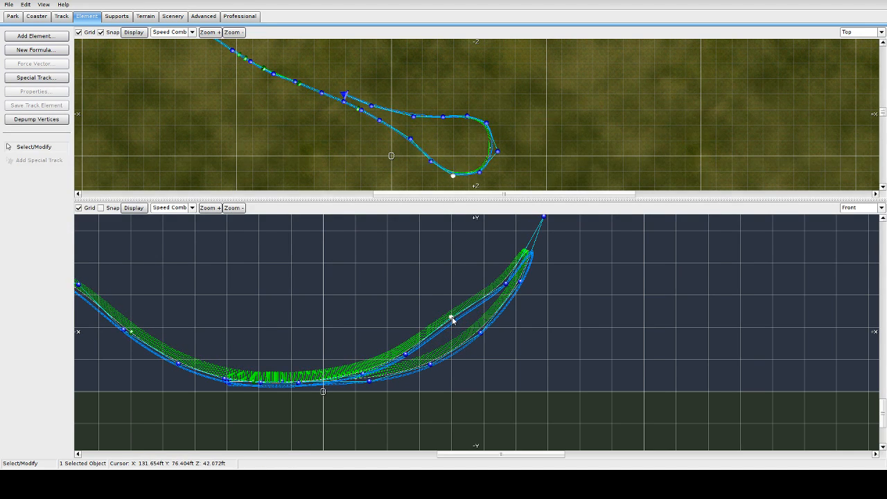
pyautogui.moveTo(509, 288); pyautogui.dragTo(492, 260)
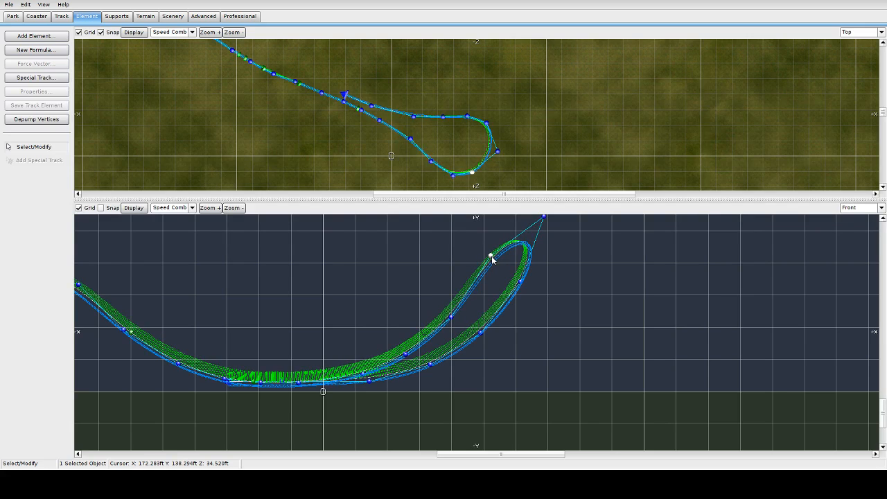
# Reshape the turnaround's returning -Z leg in the Back view by shifting its vertices inward and lowering the flat exit vertex slightly
pyautogui.click(862, 209)
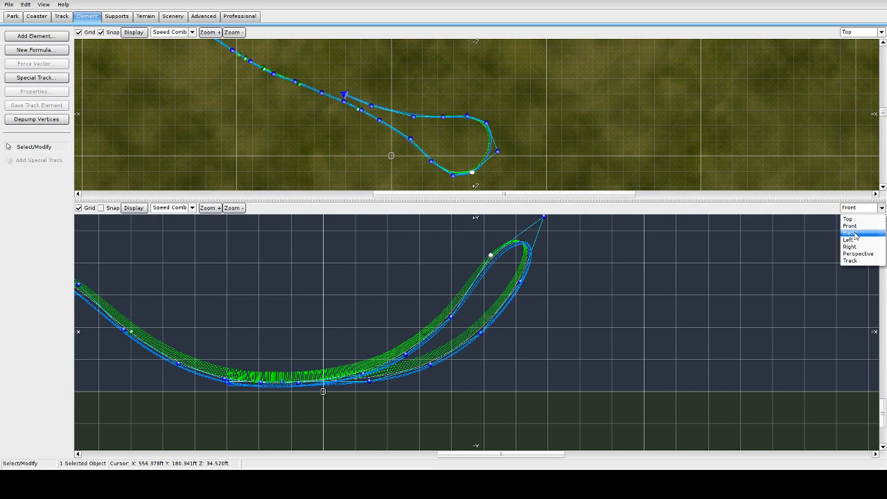
pyautogui.click(855, 235)
pyautogui.moveTo(394, 338); pyautogui.dragTo(401, 334)
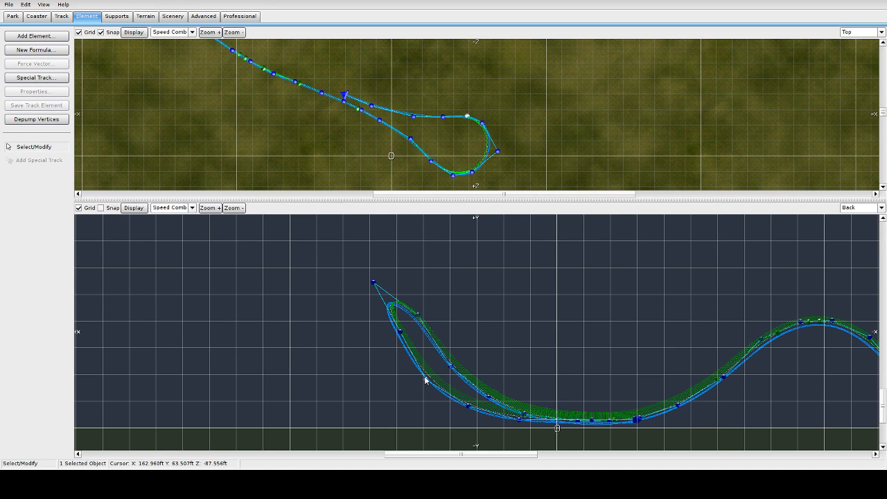
pyautogui.moveTo(427, 382); pyautogui.dragTo(434, 371)
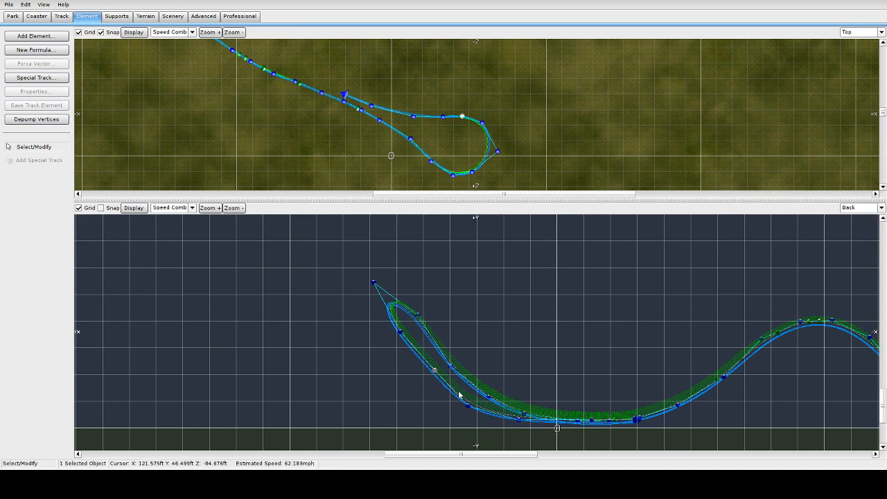
pyautogui.moveTo(468, 404); pyautogui.dragTo(524, 413)
pyautogui.moveTo(594, 422); pyautogui.dragTo(594, 425)
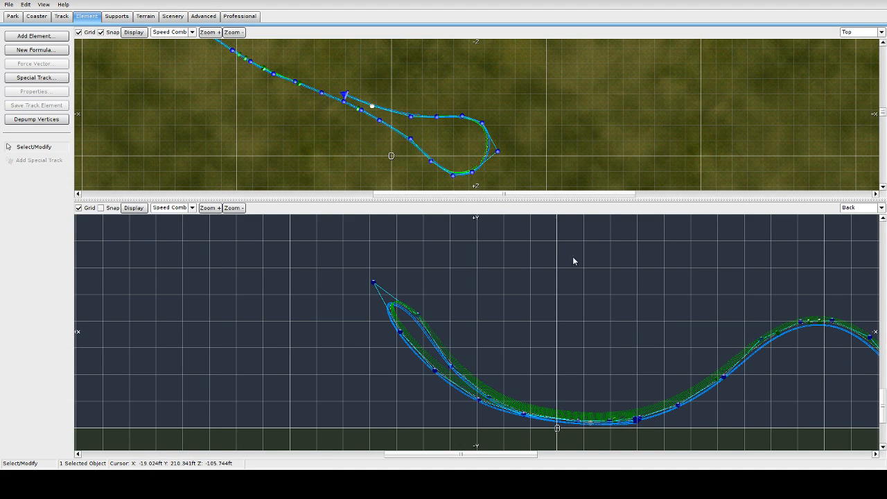
# Select the whole track and rotate it in the Top view so the final turnaround points more directly along the X axis
pyautogui.scroll(3, 601, 319)
pyautogui.scroll(-5, 602, 319)
pyautogui.scroll(-6, 465, 121)
pyautogui.moveTo(338, 93); pyautogui.dragTo(366, 188, button='right')
pyautogui.scroll(-3, 338, 99)
pyautogui.moveTo(469, 104); pyautogui.dragTo(323, 100, button='right')
pyautogui.moveTo(240, 41); pyautogui.dragTo(411, 199)
pyautogui.scroll(3, 410, 108)
pyautogui.moveTo(493, 126); pyautogui.dragTo(422, 51, button='right')
pyautogui.click(61, 16)
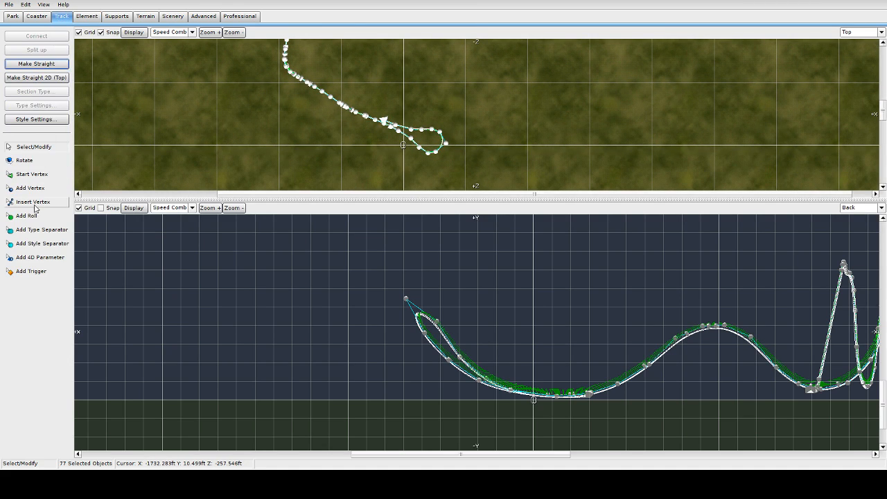
pyautogui.click(26, 164)
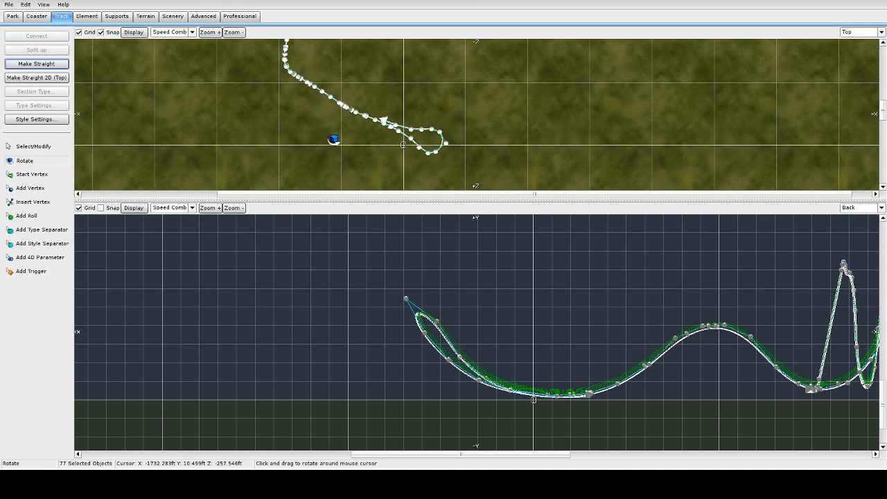
pyautogui.scroll(5, 475, 140)
pyautogui.moveTo(429, 150); pyautogui.dragTo(389, 145)
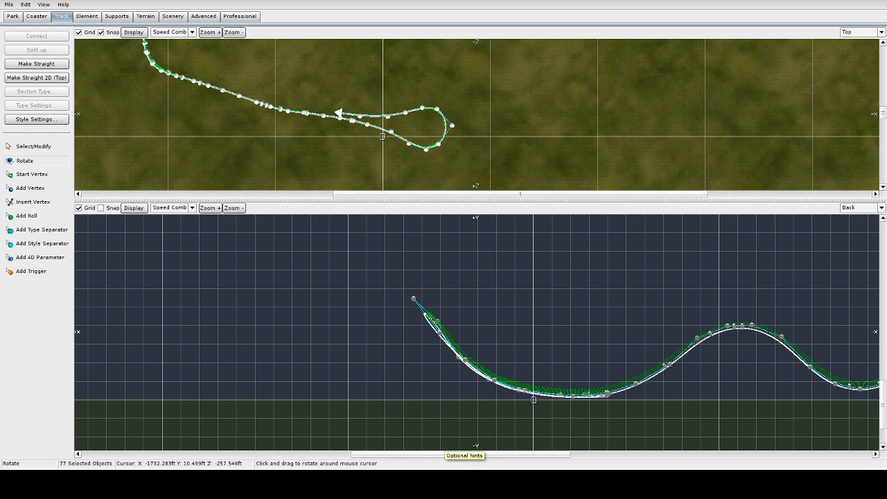
# Set the lower viewport to the Right view and insert a vertex on each side of the loop's apex vertex
pyautogui.click(862, 208)
pyautogui.click(864, 246)
pyautogui.moveTo(539, 316); pyautogui.dragTo(544, 309)
pyautogui.scroll(-1, 543, 308)
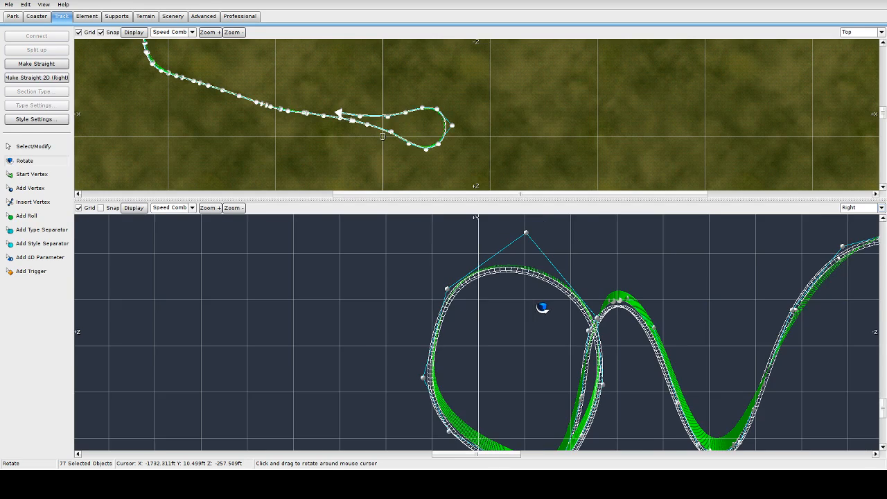
pyautogui.click(36, 148)
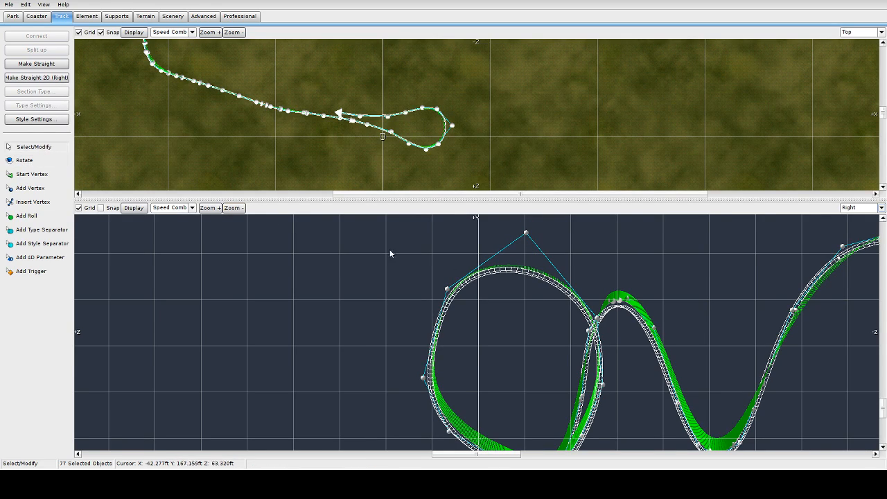
pyautogui.click(31, 188)
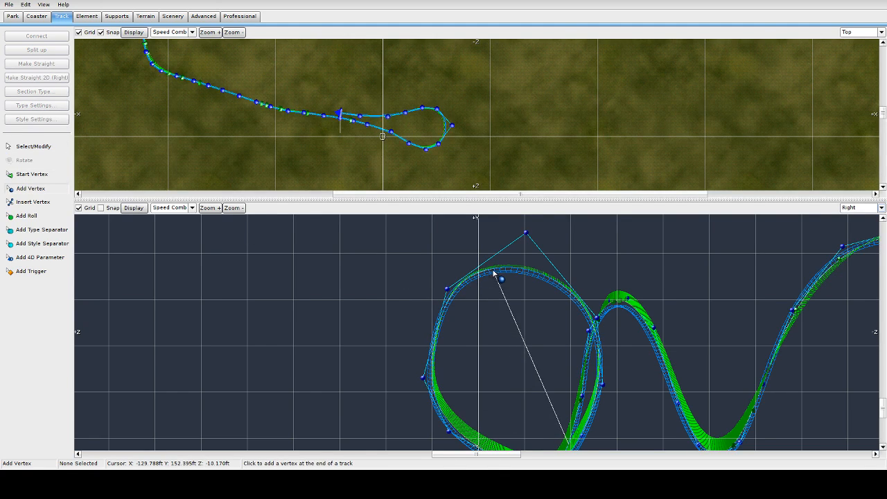
pyautogui.click(41, 204)
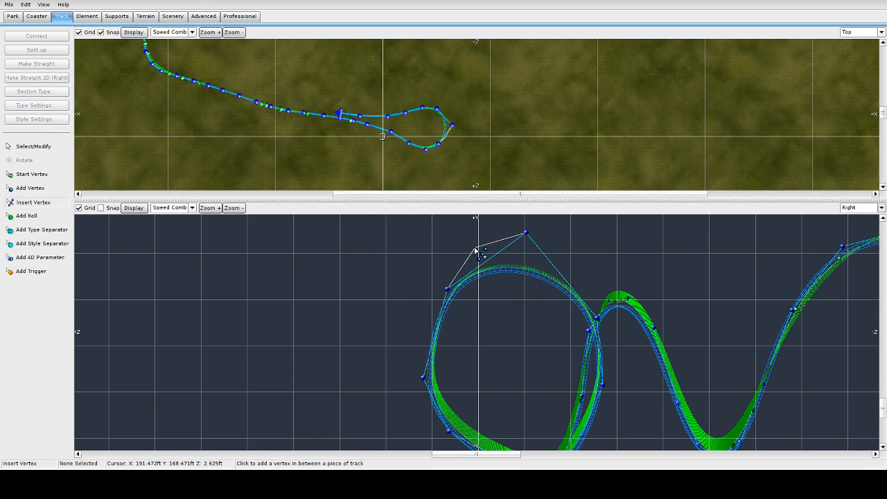
pyautogui.click(480, 248)
pyautogui.click(567, 277)
pyautogui.press('Escape')
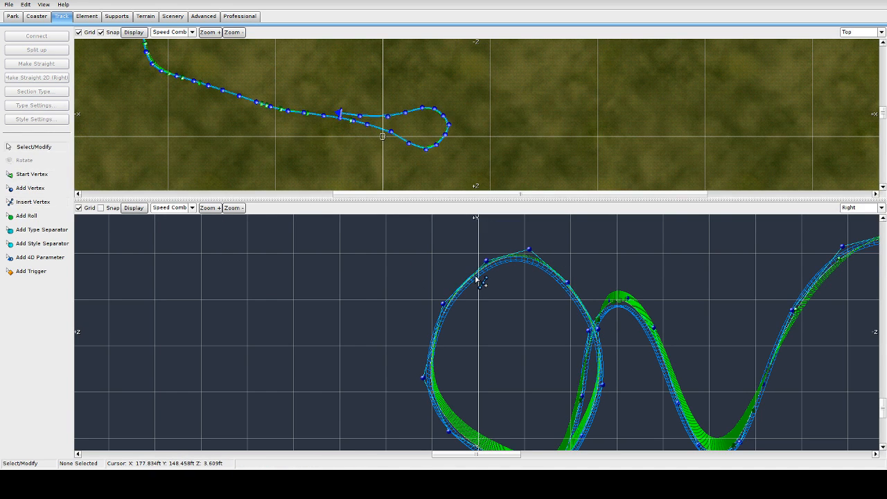
# Spread the three crown vertices of the loop into a broader, flatter arch in the Right view
pyautogui.moveTo(485, 262); pyautogui.dragTo(473, 271)
pyautogui.moveTo(530, 254); pyautogui.dragTo(519, 264)
pyautogui.moveTo(567, 283); pyautogui.dragTo(570, 275)
# Level the three crown vertices of the loop by setting their Y heights to 140 ft
pyautogui.click(517, 263)
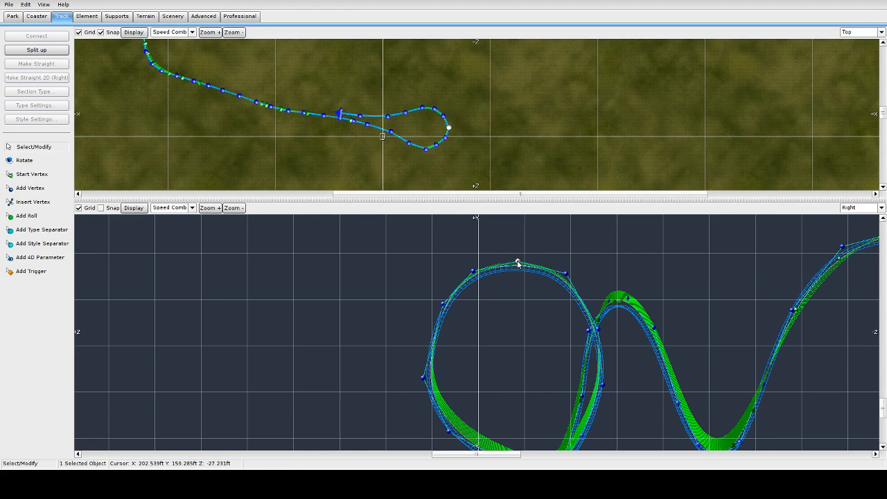
pyautogui.doubleClick(517, 263)
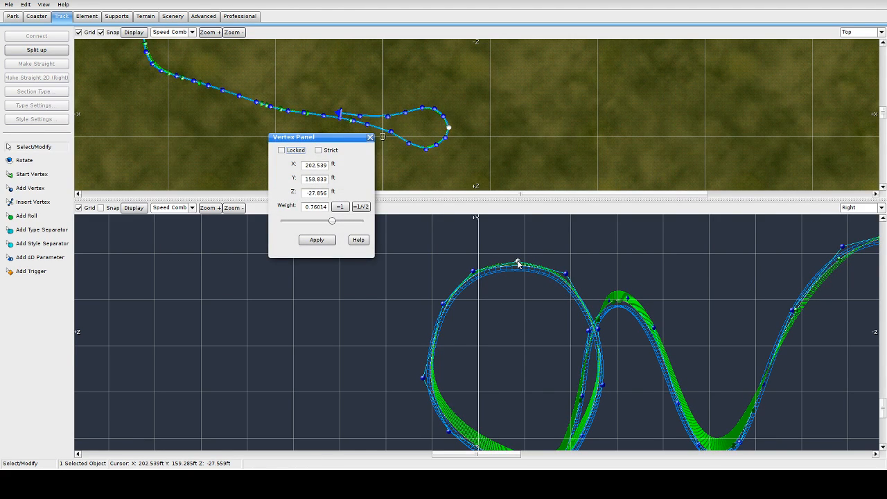
pyautogui.doubleClick(311, 182)
pyautogui.click(317, 239)
pyautogui.click(472, 271)
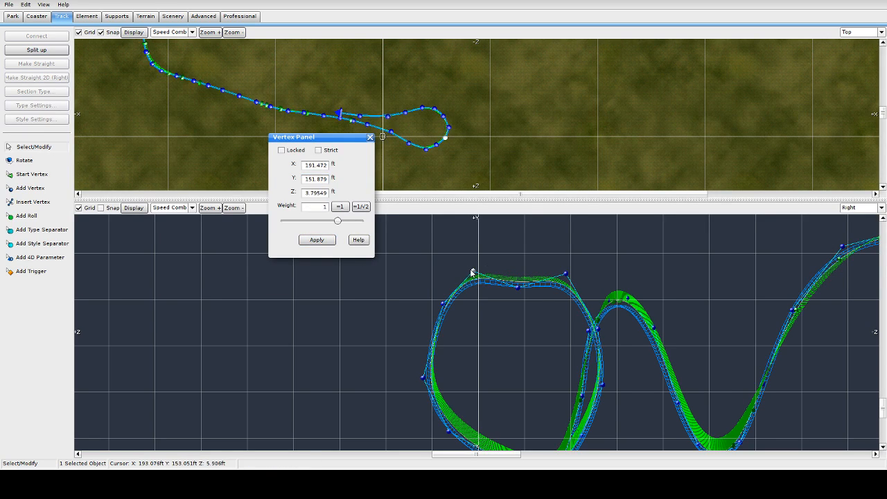
pyautogui.doubleClick(306, 181)
pyautogui.moveTo(306, 180); pyautogui.dragTo(338, 186)
pyautogui.click(317, 240)
pyautogui.click(566, 273)
pyautogui.moveTo(303, 181); pyautogui.dragTo(326, 182)
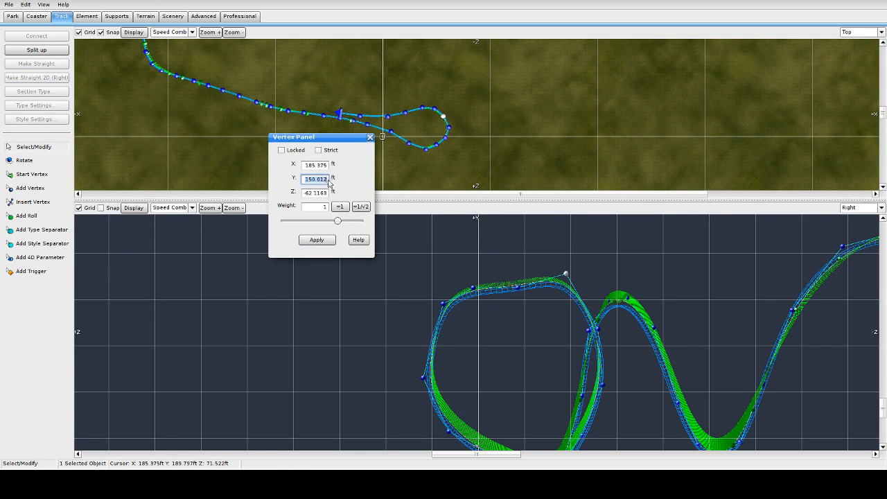
pyautogui.write('140')
pyautogui.click(315, 240)
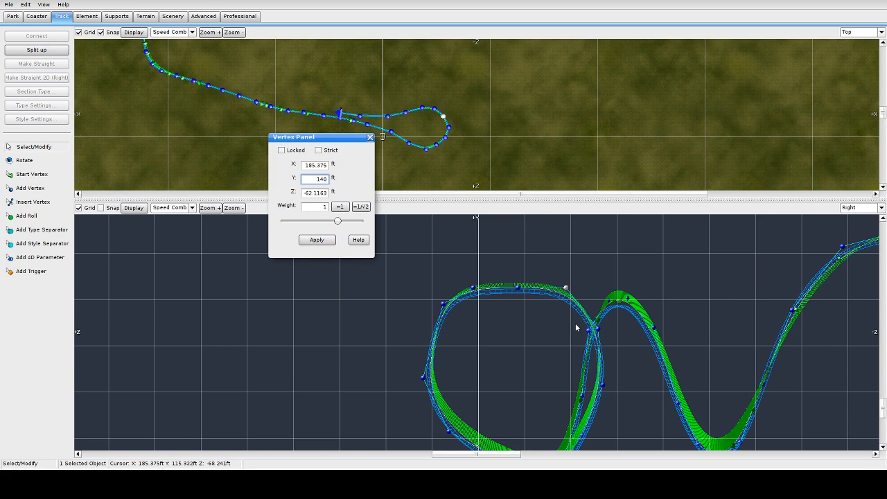
# Pull the loop's +Z side vertices inward in the Left view and lower the two outer crown vertices slightly
pyautogui.click(860, 207)
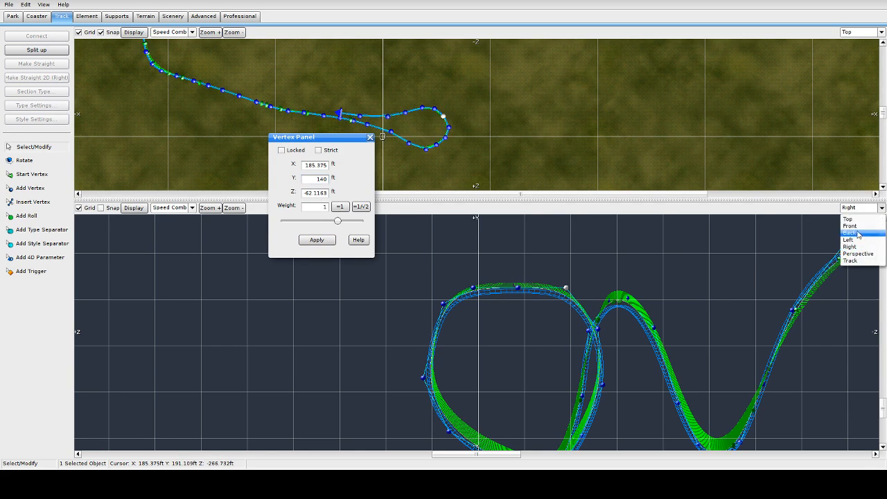
pyautogui.click(856, 241)
pyautogui.scroll(3, 569, 300)
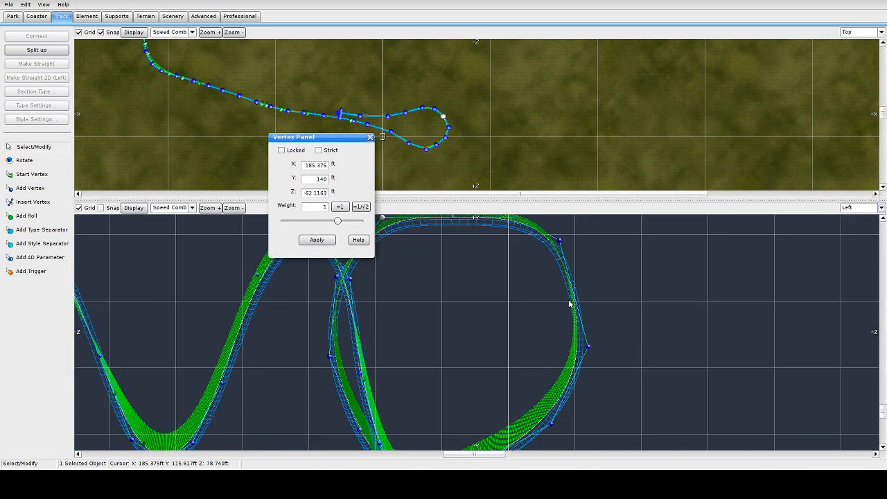
pyautogui.moveTo(546, 256); pyautogui.dragTo(540, 277)
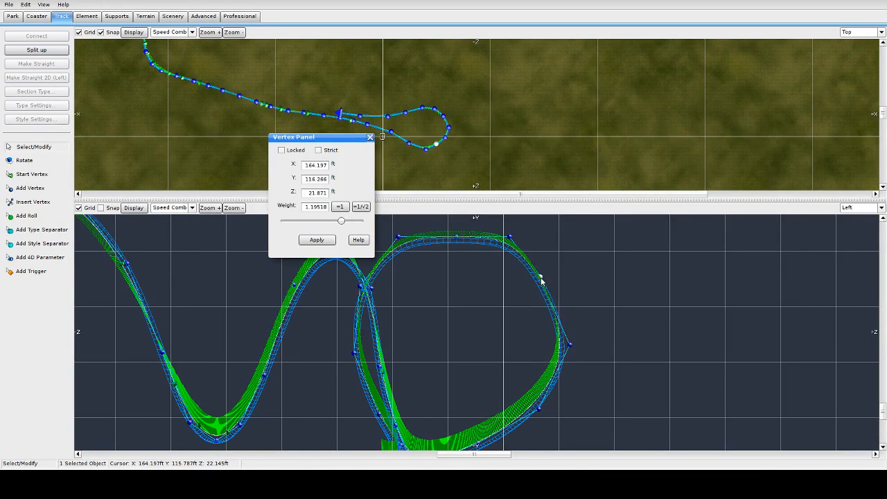
pyautogui.moveTo(573, 349); pyautogui.dragTo(541, 342)
pyautogui.moveTo(540, 407); pyautogui.dragTo(521, 407)
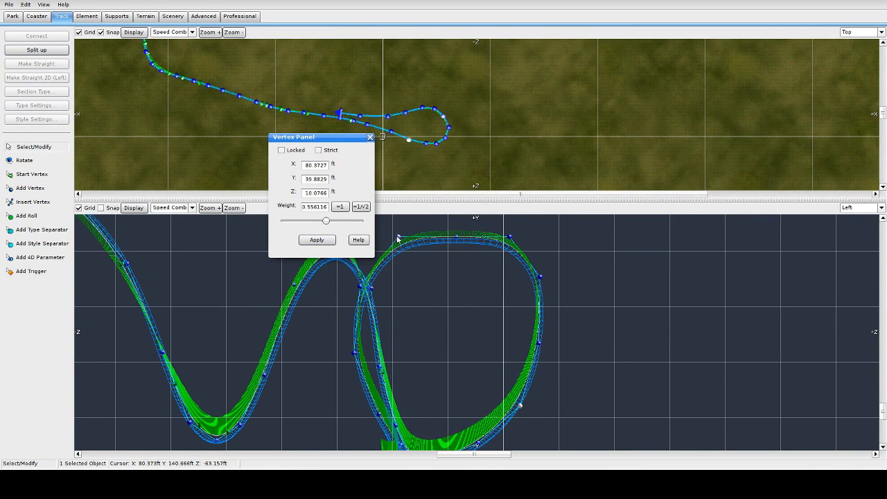
pyautogui.moveTo(398, 239); pyautogui.dragTo(399, 244)
pyautogui.moveTo(511, 239); pyautogui.dragTo(513, 247)
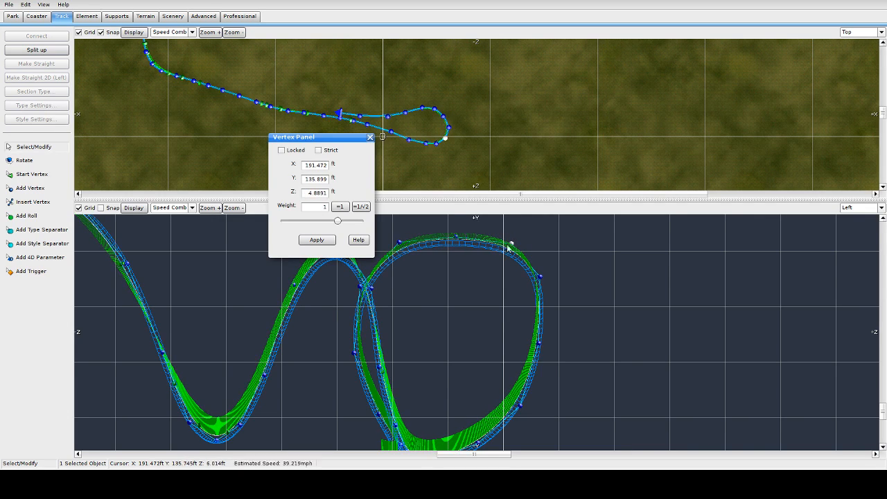
# Shift the two lower vertices of the loop's +Z leg inward in the Right view to taper it toward the base
pyautogui.click(851, 209)
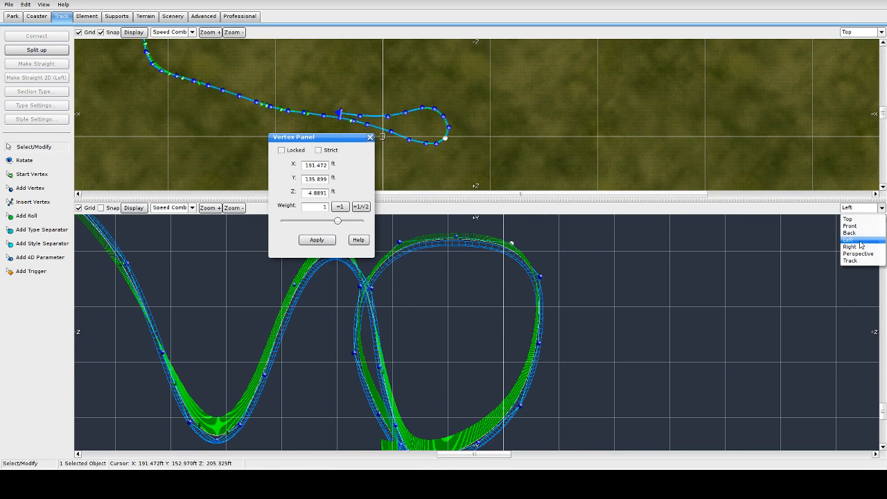
pyautogui.click(860, 244)
pyautogui.moveTo(525, 329); pyautogui.dragTo(501, 266, button='right')
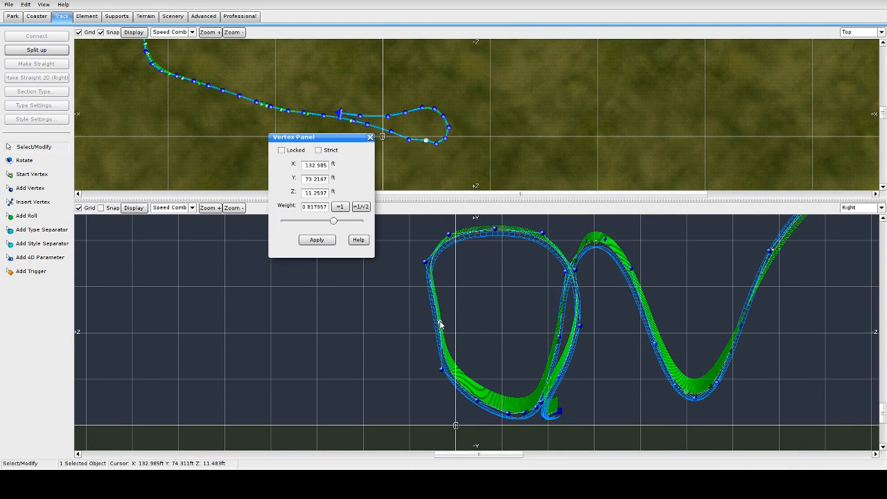
pyautogui.click(448, 371)
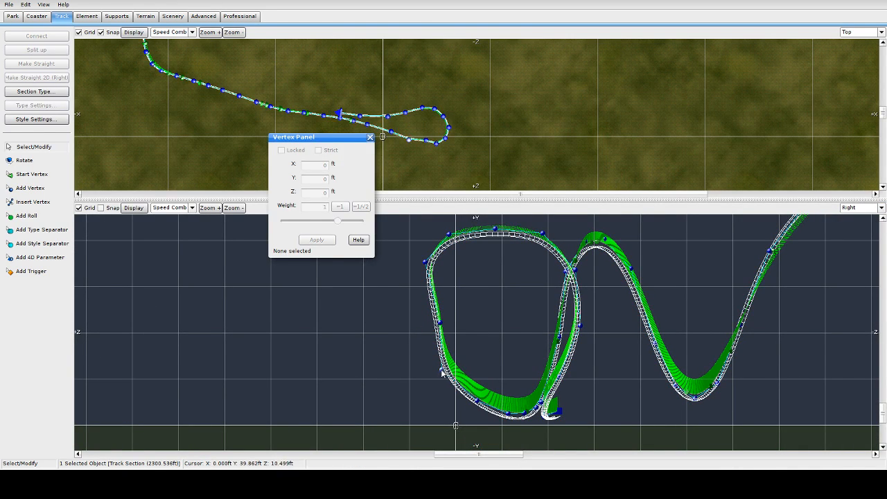
pyautogui.click(453, 370)
pyautogui.moveTo(455, 372); pyautogui.dragTo(467, 378)
# Set the lower viewport to the Front view and tighten the turnaround's crown and -Z leg vertices in the Top view
pyautogui.click(861, 209)
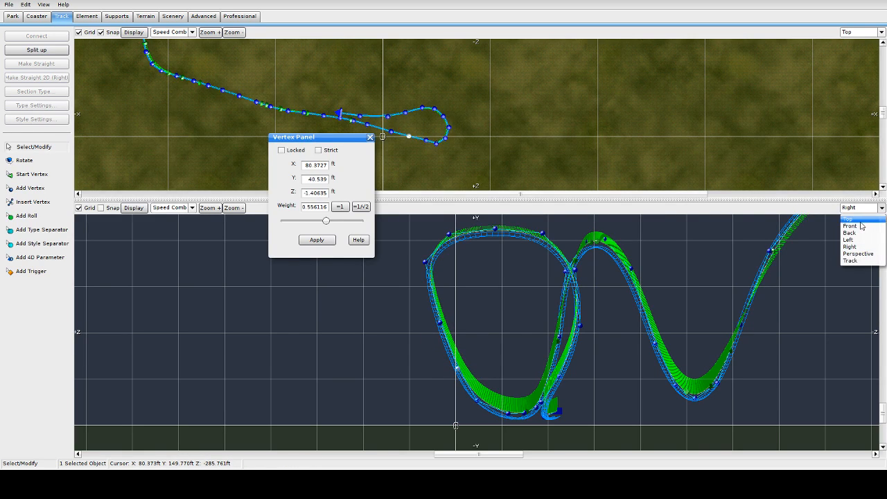
pyautogui.click(857, 244)
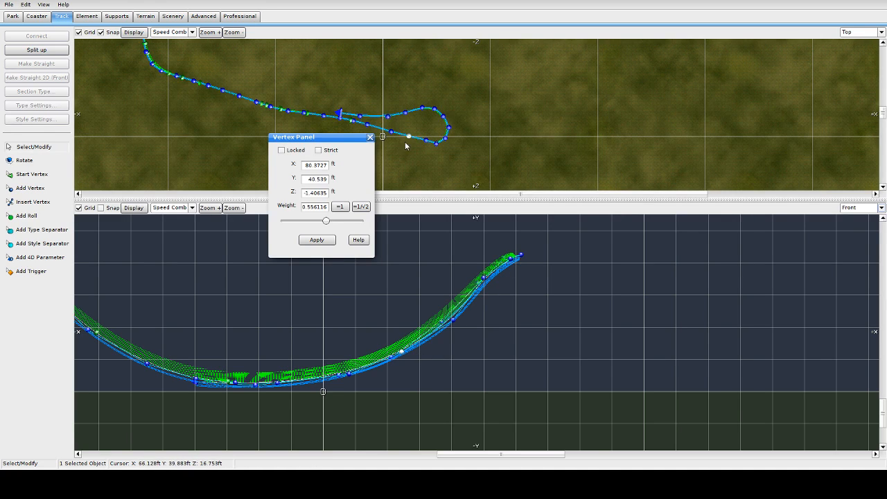
pyautogui.click(444, 137)
pyautogui.moveTo(445, 138); pyautogui.dragTo(445, 120)
pyautogui.click(432, 108)
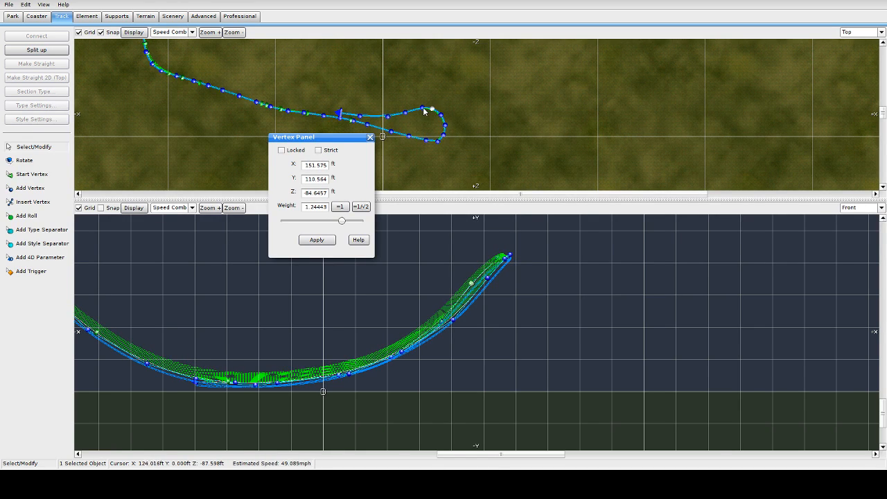
pyautogui.click(420, 109)
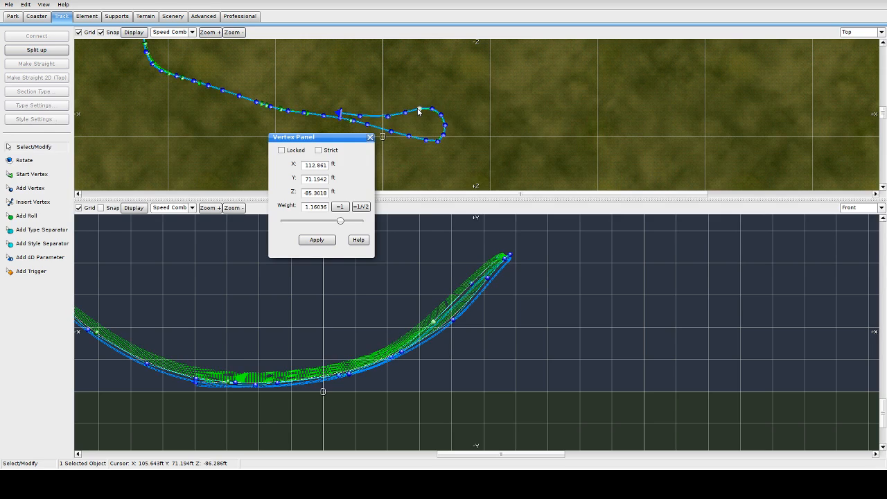
pyautogui.moveTo(418, 109); pyautogui.dragTo(419, 112)
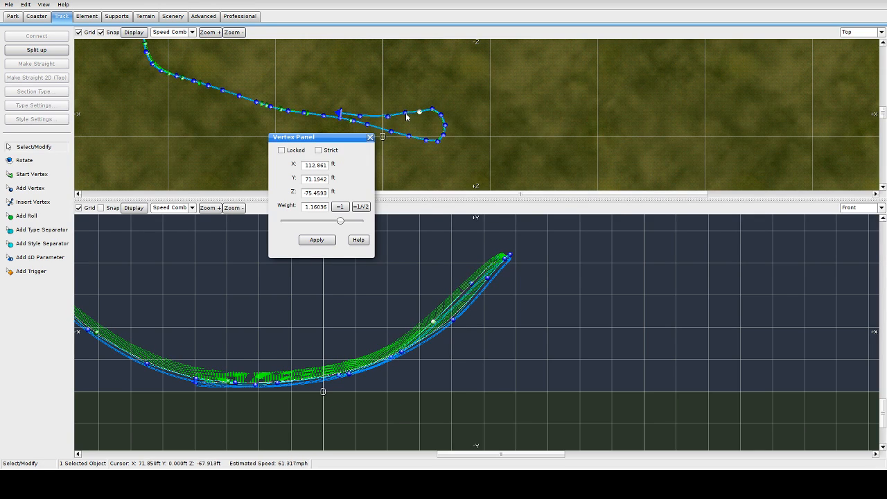
# Close the vertex properties and move the vertices of both turnaround legs inward in the Top view to form a narrower neck
pyautogui.scroll(4, 451, 128)
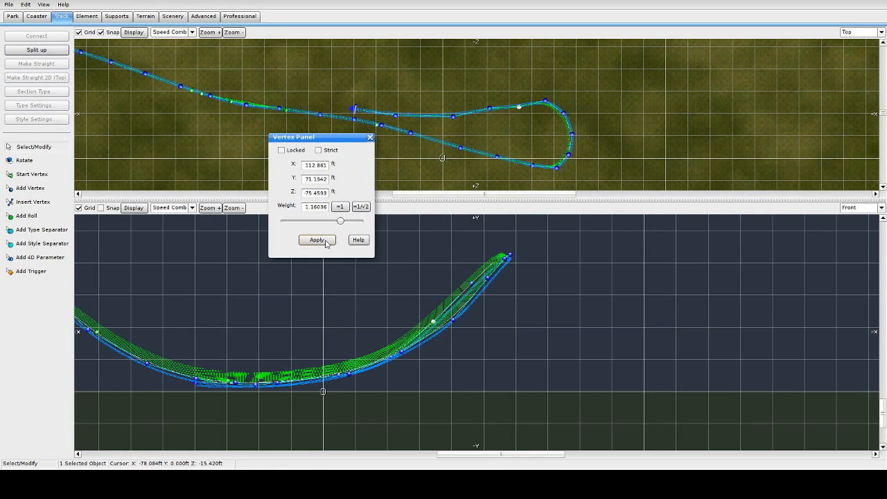
pyautogui.click(371, 138)
pyautogui.moveTo(489, 108); pyautogui.dragTo(489, 120)
pyautogui.moveTo(496, 156); pyautogui.dragTo(491, 151)
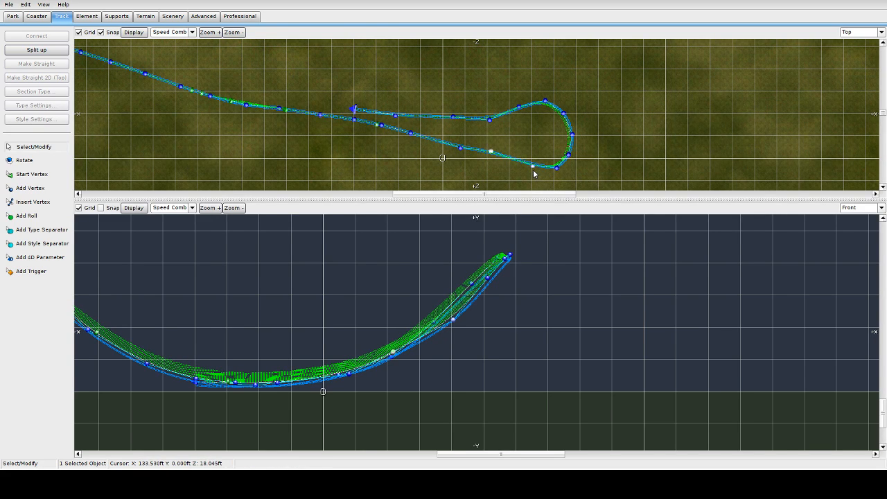
pyautogui.moveTo(533, 167)
pyautogui.mouseDown()
pyautogui.moveTo(521, 160)
pyautogui.moveTo(568, 164)
pyautogui.moveTo(578, 133)
pyautogui.moveTo(546, 103)
pyautogui.moveTo(519, 119)
pyautogui.mouseUp()
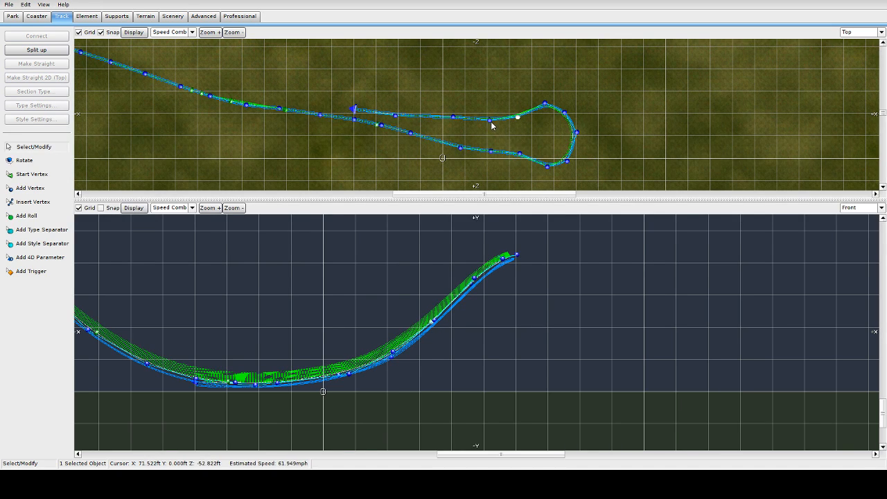
# Adjust the neck and approach vertices in the Top view so both legs run close together before flaring into the teardrop
pyautogui.moveTo(517, 118); pyautogui.dragTo(515, 111)
pyautogui.moveTo(521, 153); pyautogui.dragTo(491, 127)
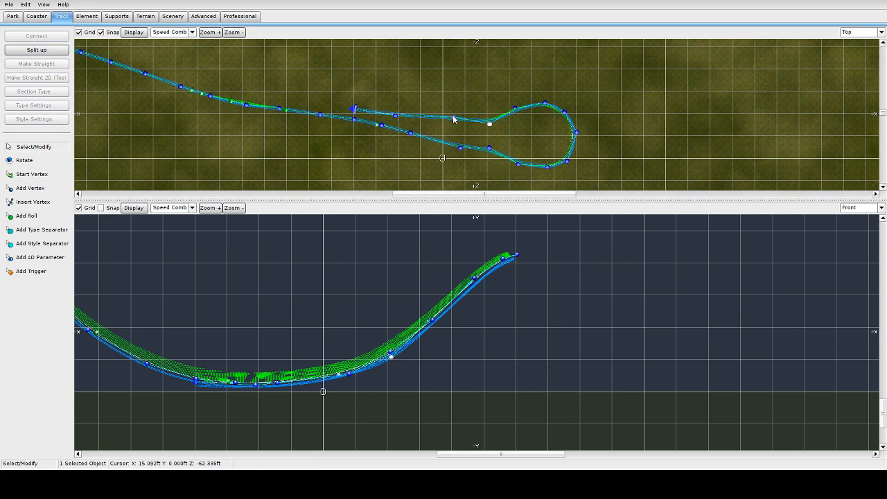
pyautogui.moveTo(453, 117); pyautogui.dragTo(452, 138)
pyautogui.click(458, 147)
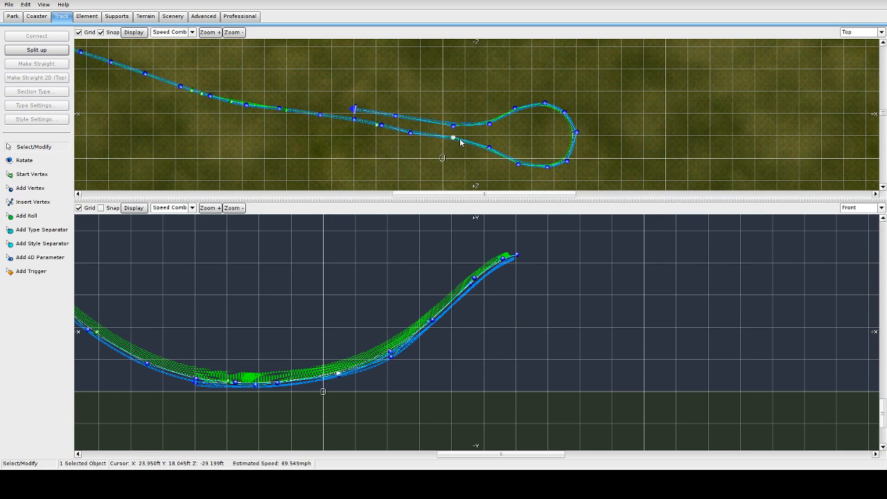
pyautogui.click(410, 131)
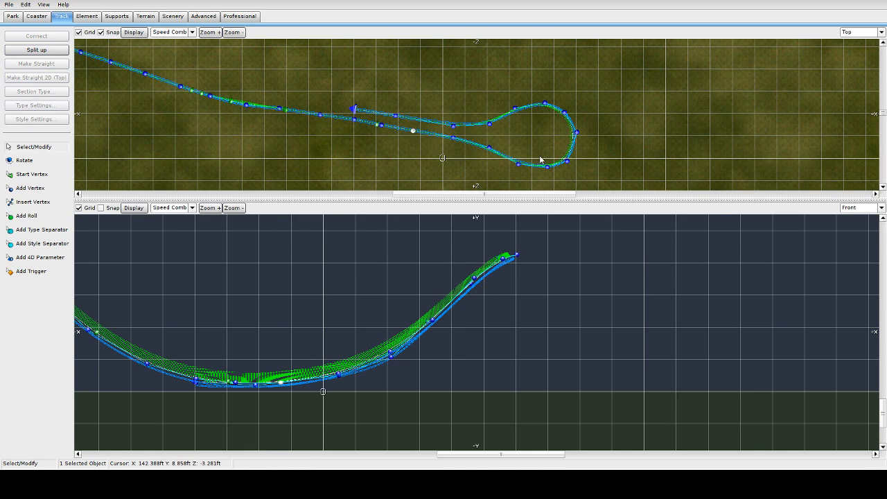
# Depump the ten vertices of the teardrop's head, and depump again with the neck and approach vertices included in the selection
pyautogui.moveTo(472, 90); pyautogui.dragTo(624, 198)
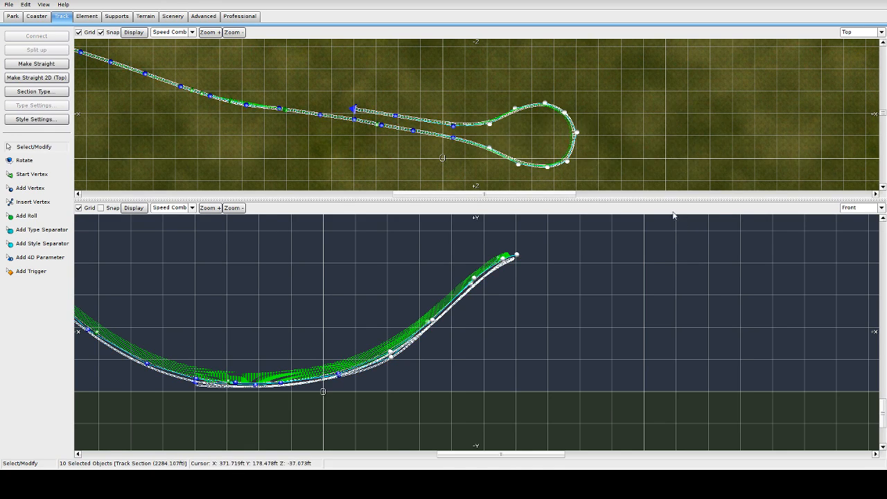
pyautogui.click(86, 16)
pyautogui.click(44, 121)
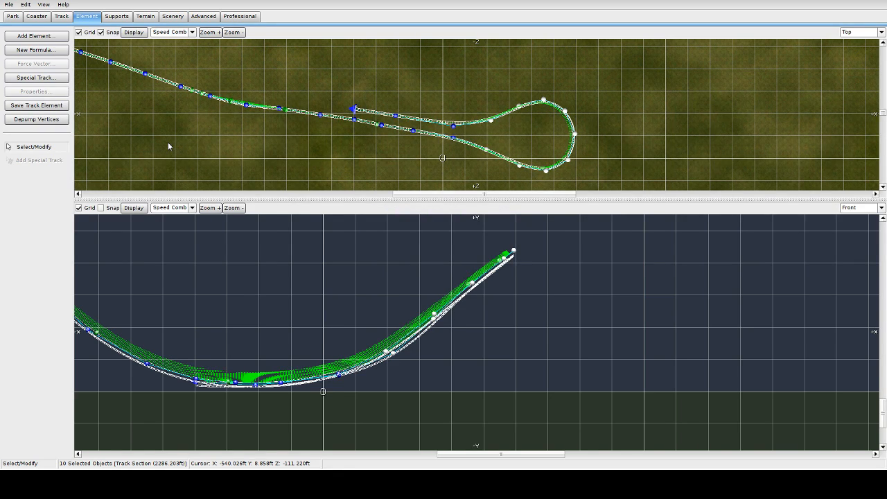
pyautogui.moveTo(371, 99); pyautogui.dragTo(734, 186)
pyautogui.click(50, 122)
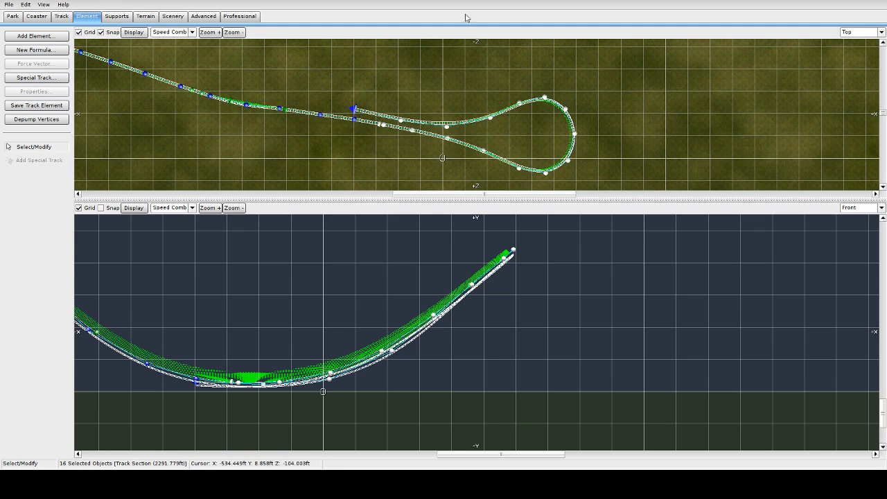
# Set the lower viewport to the Track view and inspect the turnaround from the rails
pyautogui.click(863, 207)
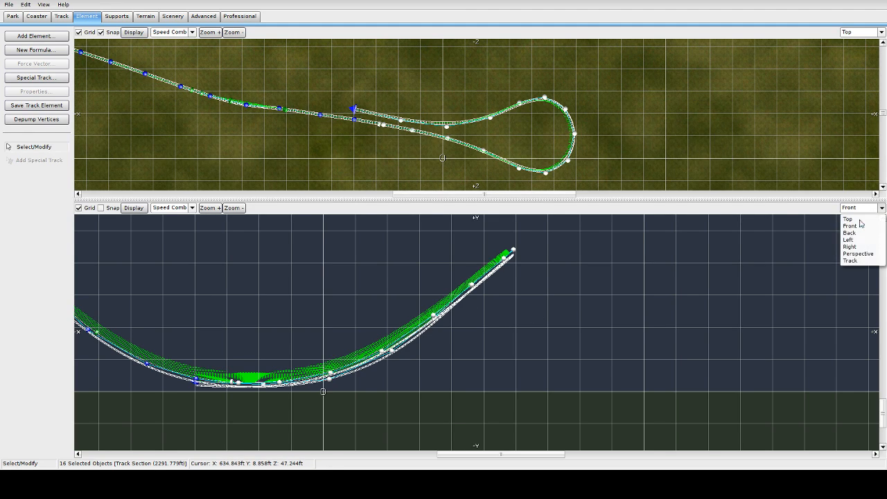
pyautogui.click(852, 260)
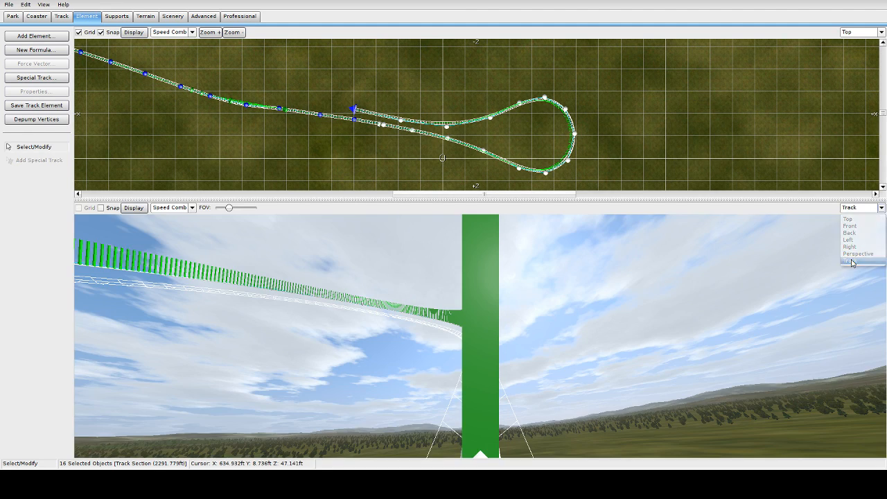
pyautogui.click(630, 357)
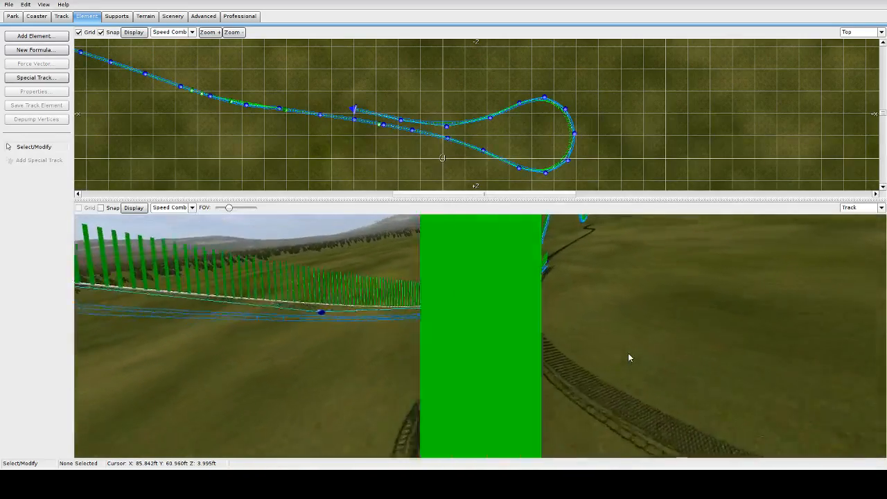
# Rotate the teardrop head's vertices slightly clockwise in the Top view and shift them toward +Z
pyautogui.moveTo(465, 80); pyautogui.dragTo(655, 192)
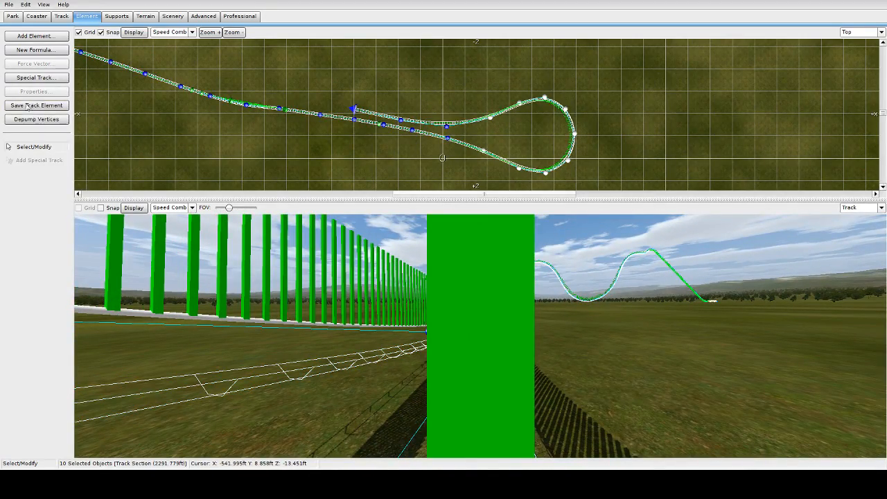
pyautogui.click(62, 17)
pyautogui.click(25, 162)
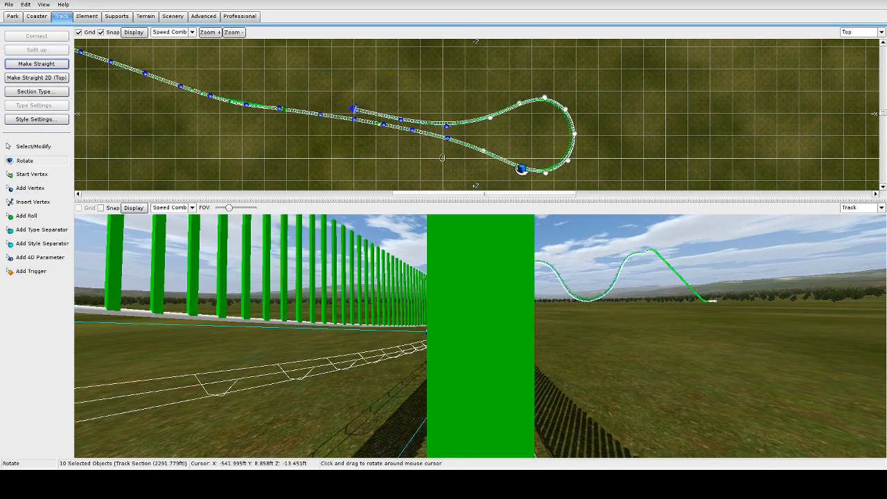
pyautogui.moveTo(515, 166); pyautogui.dragTo(545, 174)
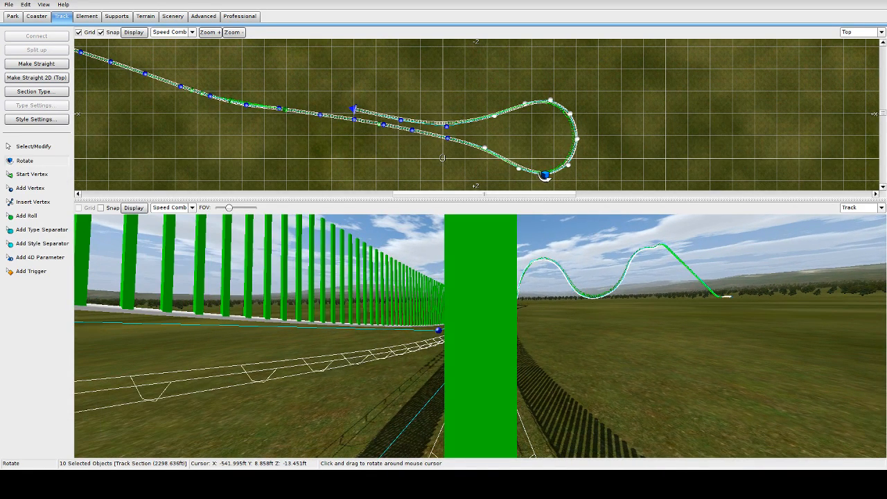
pyautogui.click(32, 147)
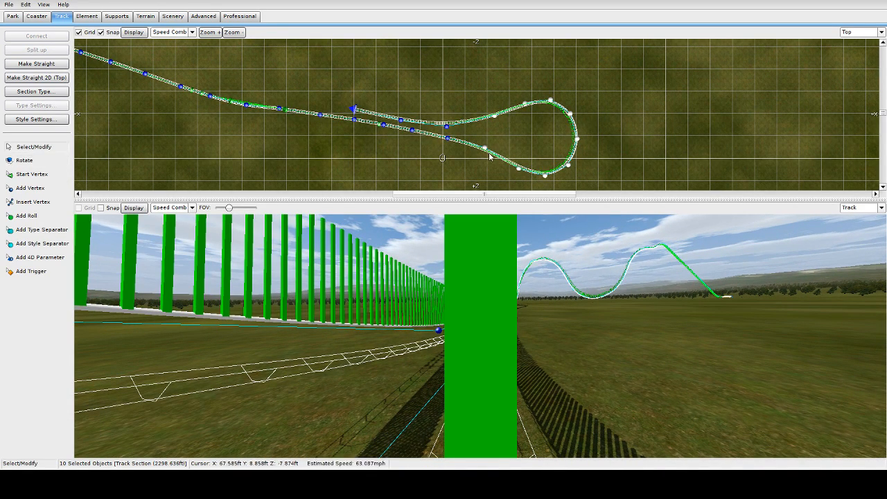
pyautogui.moveTo(519, 169); pyautogui.dragTo(516, 177)
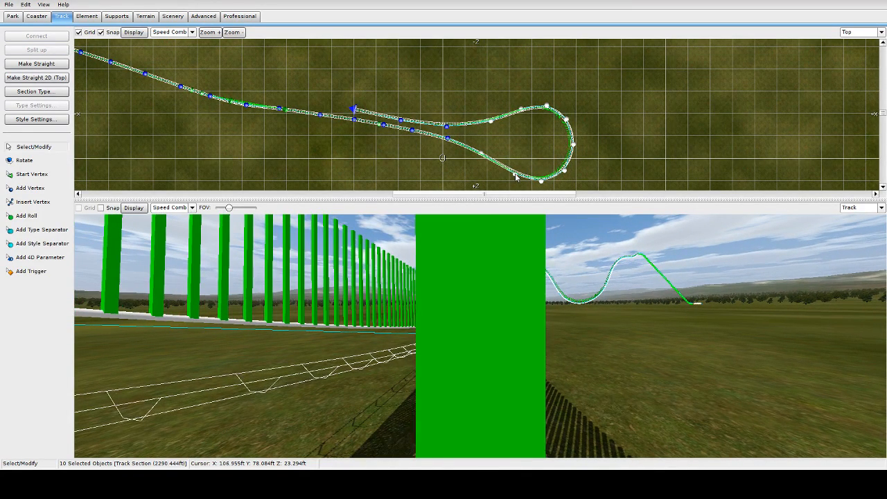
# Select the entire coaster and rotate it in the Top view until the run entering the teardrop lies parallel to the X axis
pyautogui.scroll(-3, 346, 151)
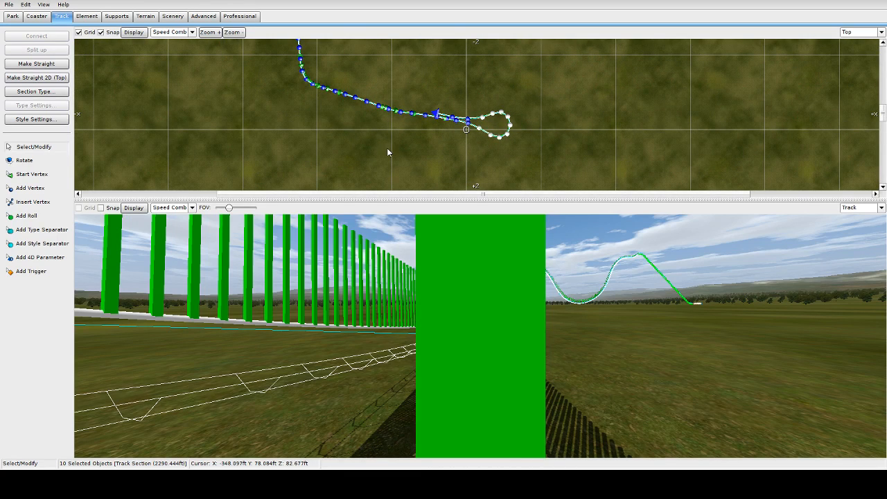
pyautogui.scroll(5, 350, 153)
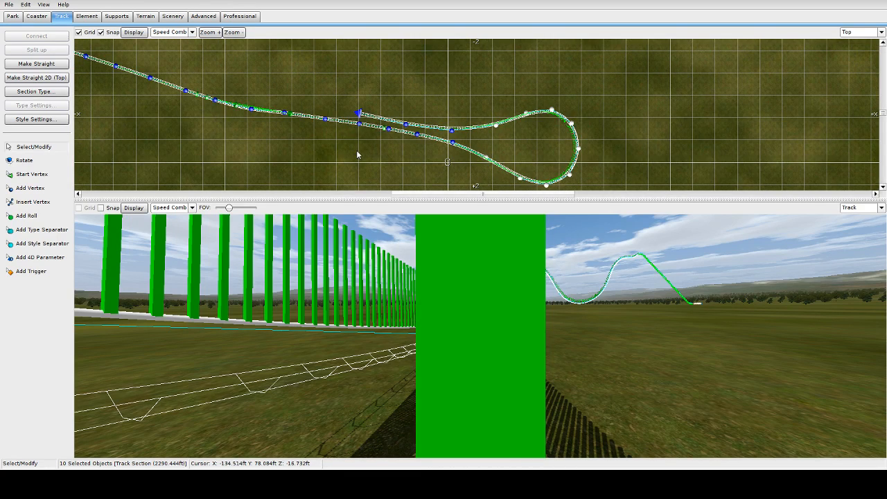
pyautogui.scroll(-2, 357, 154)
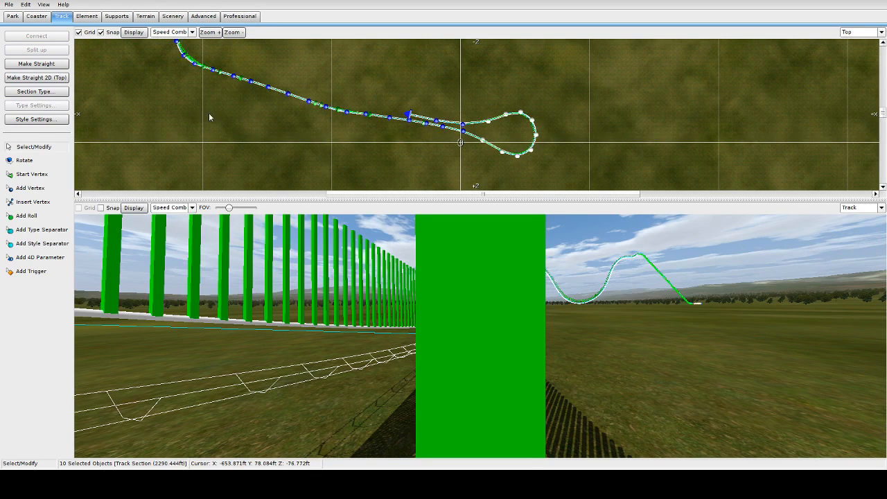
pyautogui.scroll(2, 386, 151)
pyautogui.scroll(-5, 387, 147)
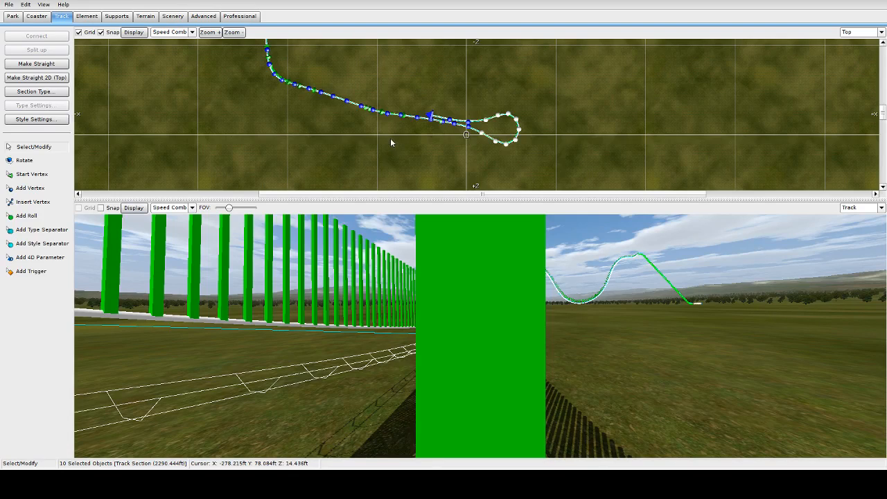
pyautogui.scroll(-5, 391, 136)
pyautogui.moveTo(379, 118); pyautogui.dragTo(380, 167, button='right')
pyautogui.moveTo(224, 55); pyautogui.dragTo(447, 205)
pyautogui.click(28, 163)
pyautogui.scroll(4, 334, 158)
pyautogui.moveTo(411, 157); pyautogui.dragTo(400, 63, button='right')
pyautogui.moveTo(515, 138); pyautogui.dragTo(509, 109, button='right')
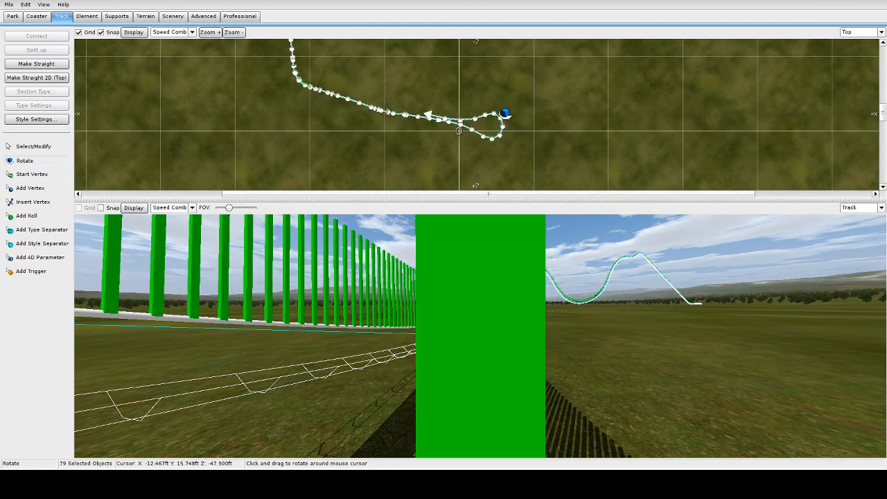
pyautogui.scroll(3, 482, 122)
pyautogui.moveTo(435, 156); pyautogui.dragTo(434, 155)
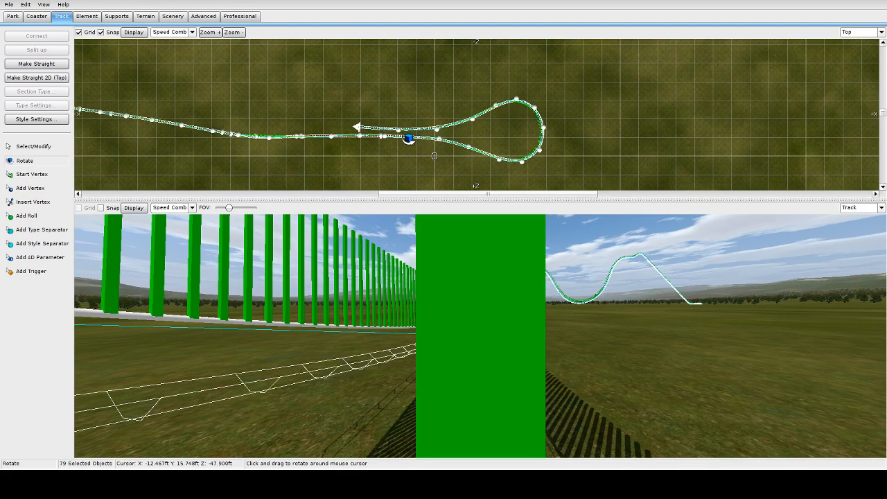
# Move the entire coaster in the Top view so the straight approach to the teardrop lies on the X axis at the origin
pyautogui.click(25, 146)
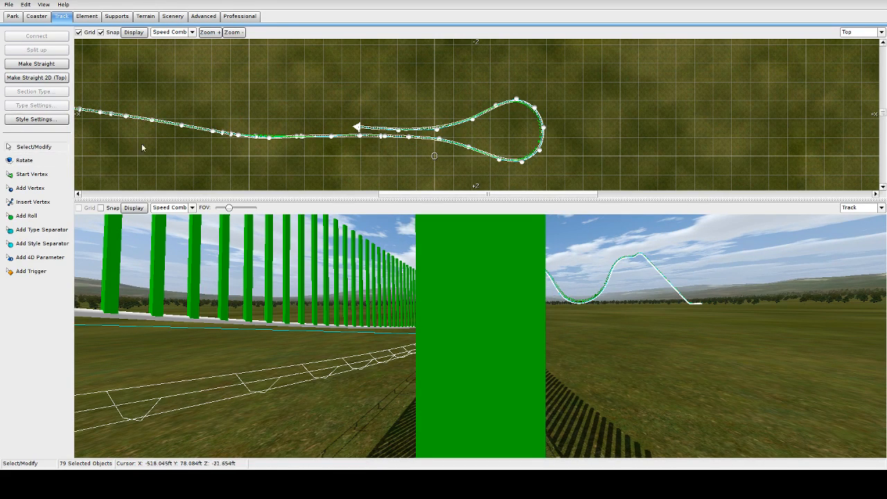
pyautogui.moveTo(365, 140); pyautogui.dragTo(387, 158)
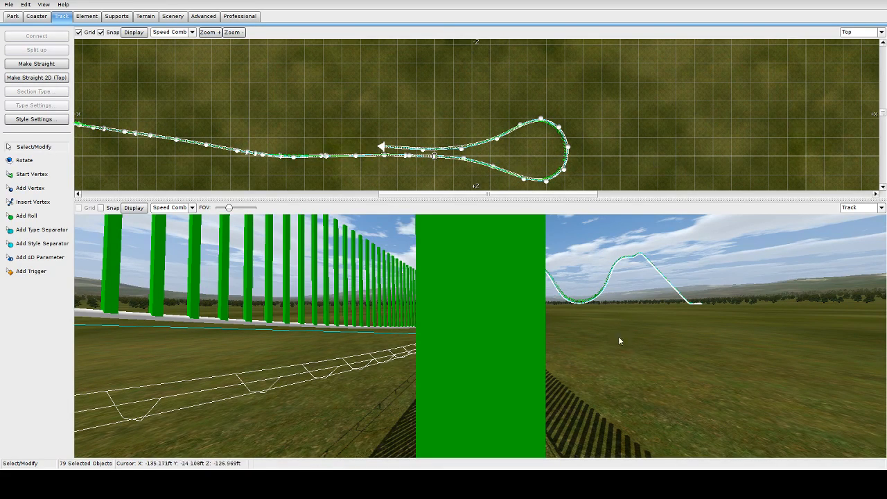
pyautogui.scroll(2, 612, 136)
pyautogui.scroll(-3, 634, 124)
pyautogui.scroll(2, 647, 129)
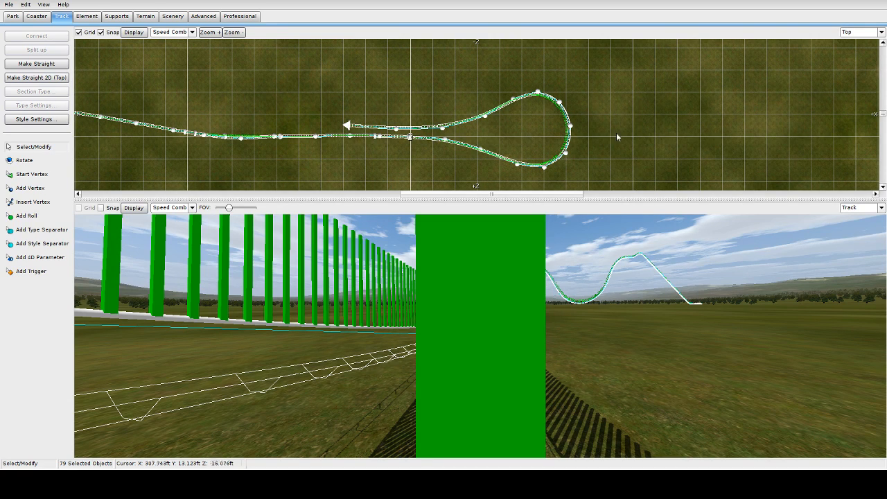
# Shift the return leg's end vertices toward -Z to widen its gap from the run, and adjust the vertex where it meets the flare
pyautogui.click(592, 347)
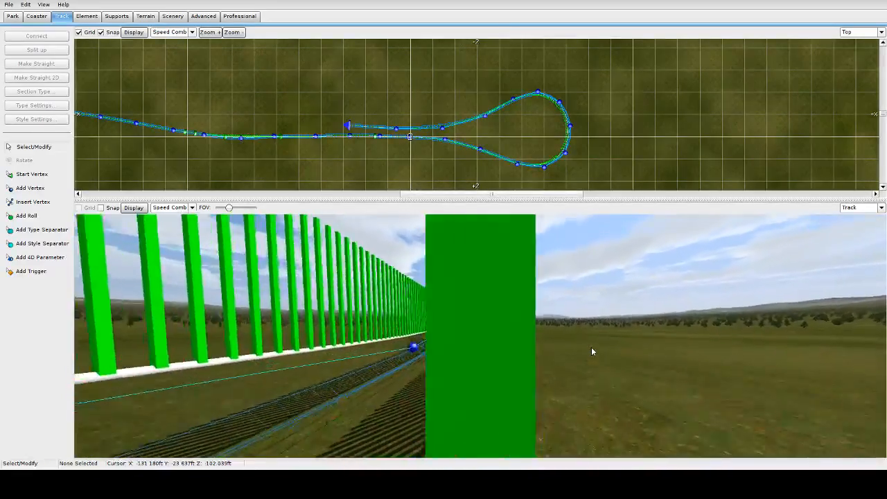
pyautogui.moveTo(337, 107); pyautogui.dragTo(485, 136)
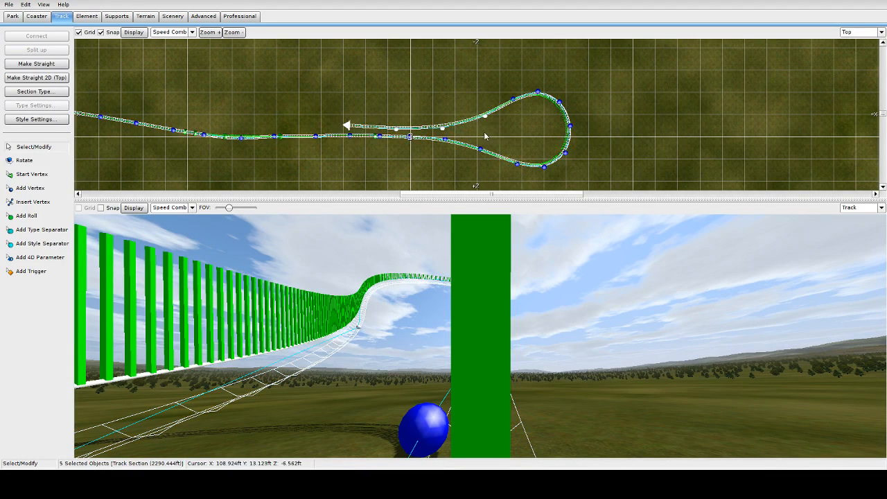
pyautogui.moveTo(347, 126); pyautogui.dragTo(350, 118)
pyautogui.click(327, 114)
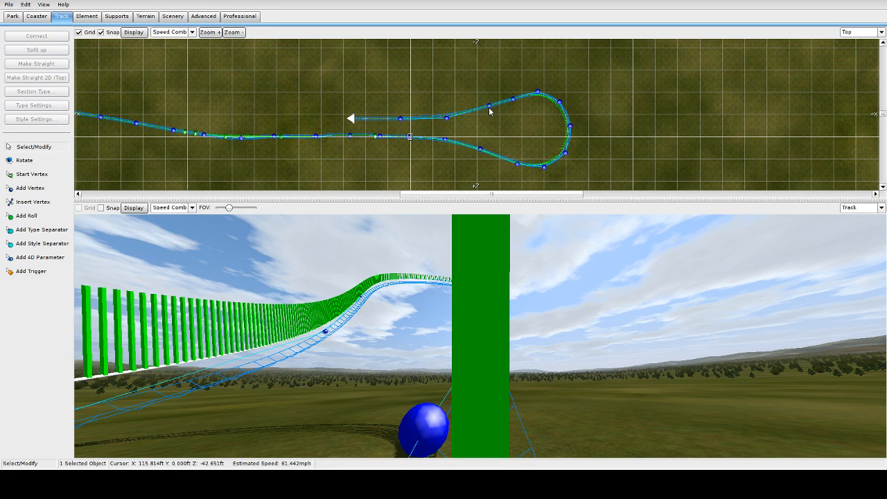
pyautogui.moveTo(489, 109); pyautogui.dragTo(483, 110)
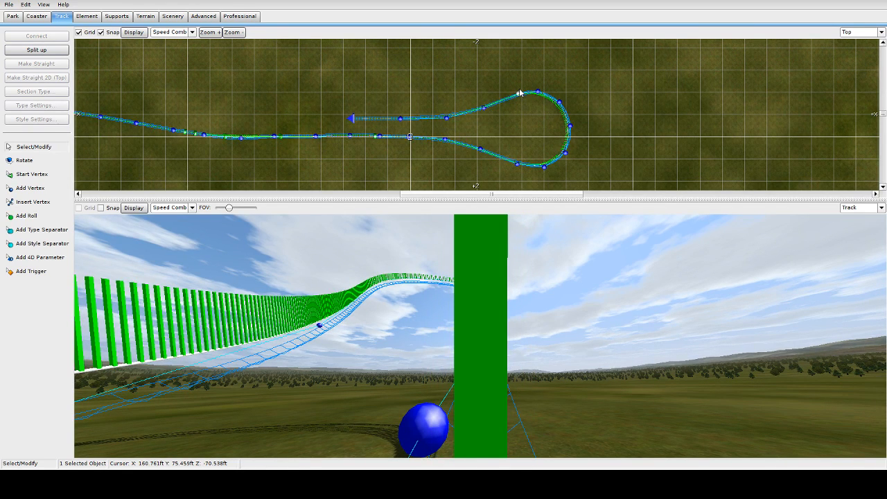
# Move the crown and -Z side vertices of the teardrop head outward in the Top view to round the loop
pyautogui.rightClick(520, 93)
pyautogui.click(503, 91)
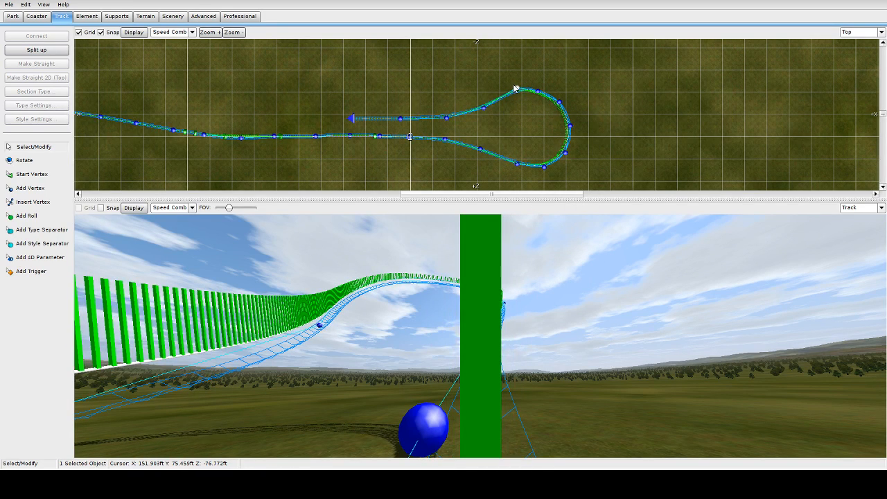
pyautogui.click(541, 92)
pyautogui.moveTo(542, 93); pyautogui.dragTo(574, 129)
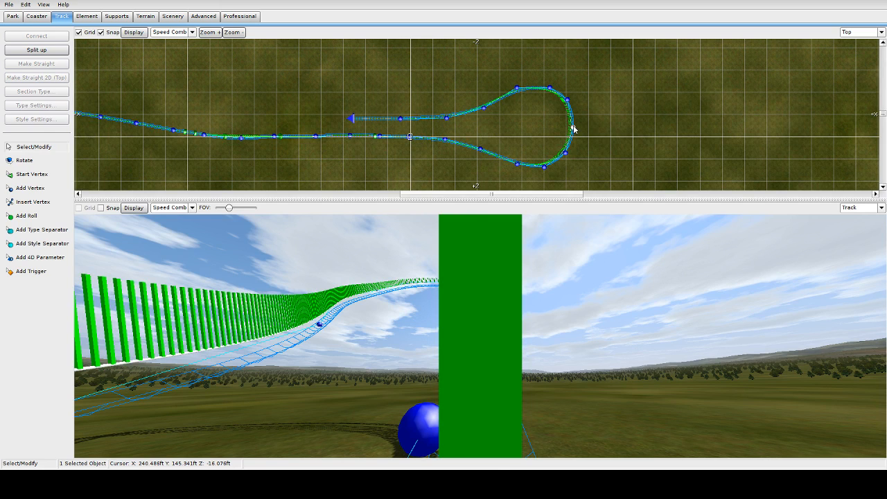
# Set the lower viewport to the Front view and nudge the teardrop's upper vertices slightly toward +X
pyautogui.click(585, 326)
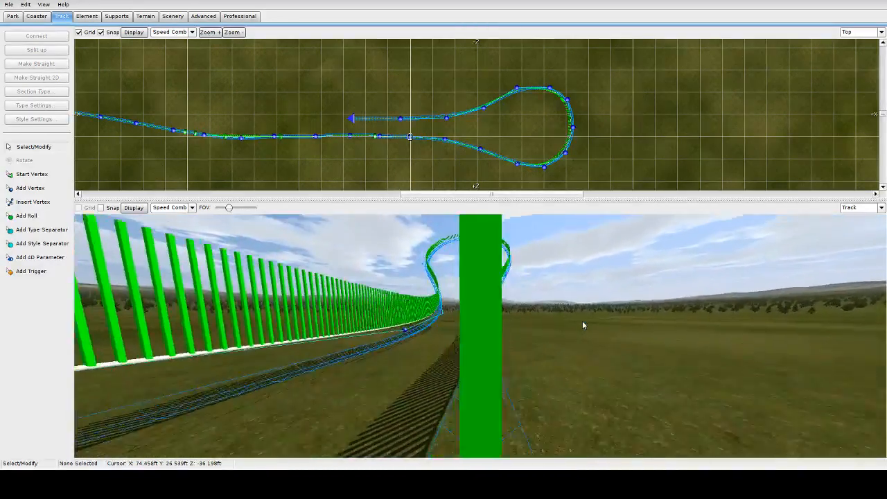
pyautogui.click(863, 207)
pyautogui.click(856, 219)
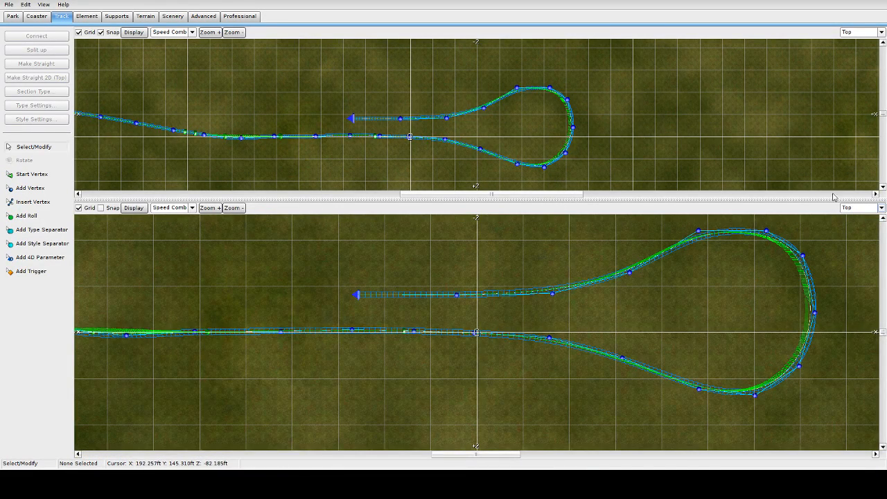
pyautogui.click(856, 209)
pyautogui.click(854, 228)
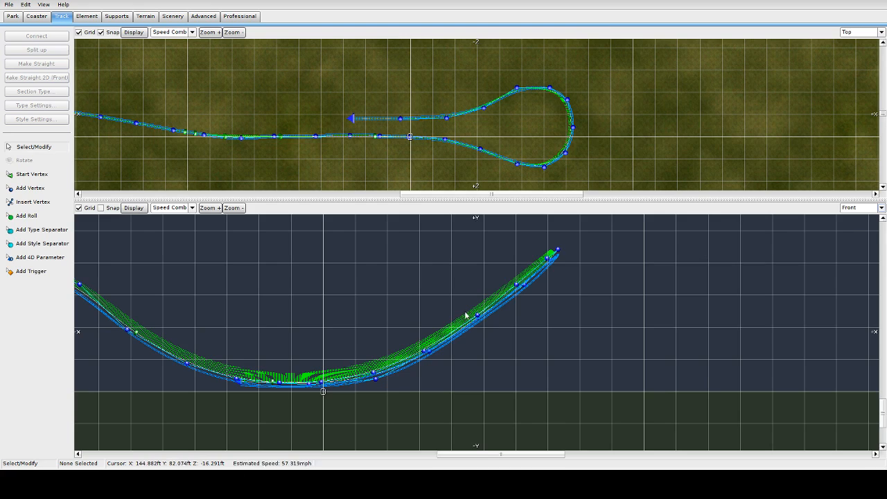
pyautogui.moveTo(484, 238); pyautogui.dragTo(639, 366)
pyautogui.moveTo(617, 295); pyautogui.dragTo(578, 313, button='right')
pyautogui.moveTo(519, 267); pyautogui.dragTo(522, 251)
# Select the teardrop head's ten vertices in the Front view and depump them
pyautogui.moveTo(364, 251); pyautogui.dragTo(648, 430)
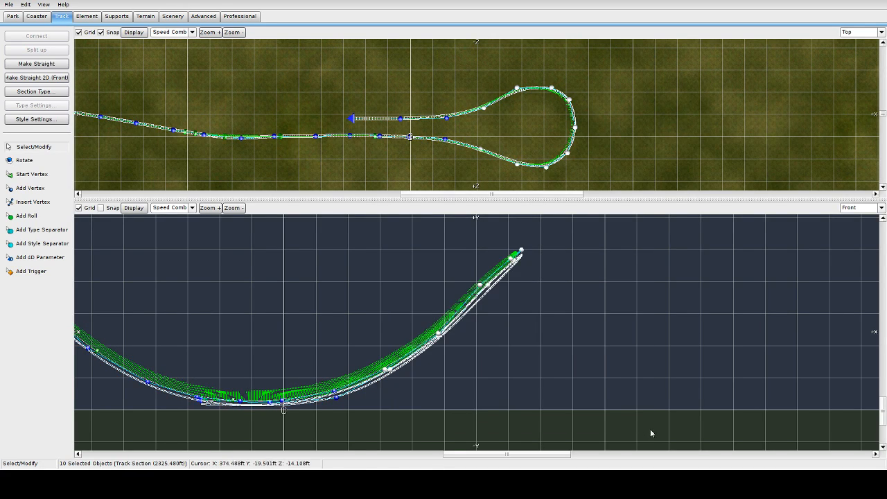
pyautogui.click(84, 17)
pyautogui.click(28, 120)
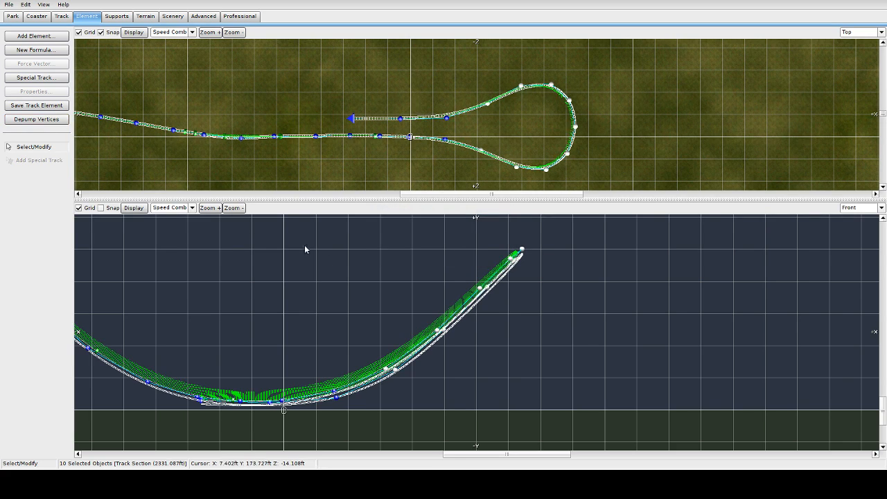
# Move the teardrop head's ten vertices toward -X in the Front view to shorten the loop
pyautogui.moveTo(419, 236); pyautogui.dragTo(614, 408)
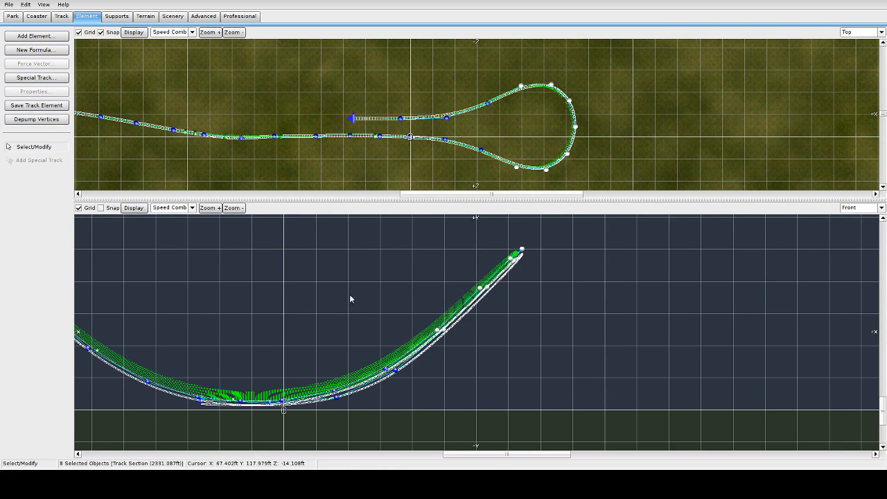
pyautogui.moveTo(365, 227); pyautogui.dragTo(634, 445)
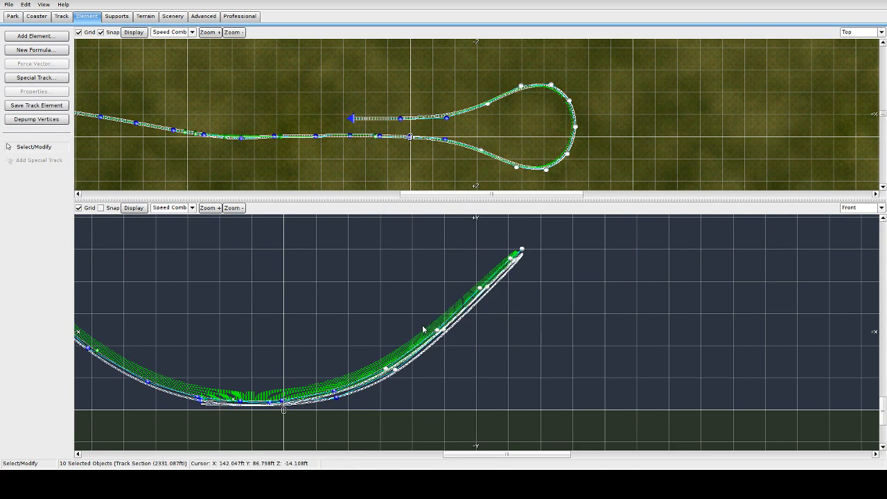
pyautogui.moveTo(440, 333); pyautogui.dragTo(426, 332)
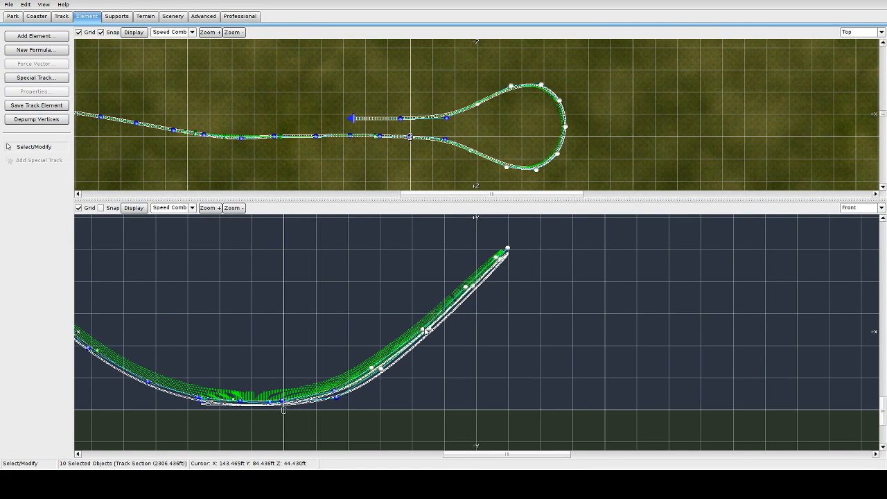
# Depump the vertices along the turnaround's low base, and depump the teardrop head together with its neck vertices
pyautogui.moveTo(179, 332); pyautogui.dragTo(386, 455)
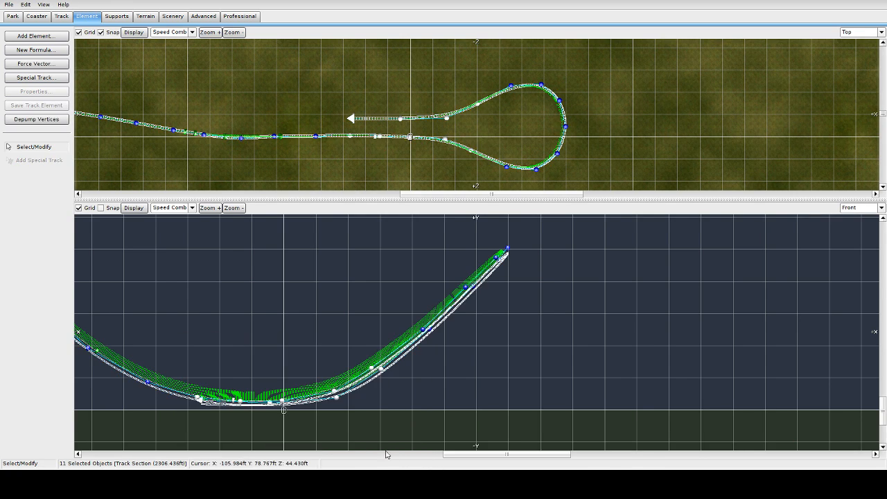
pyautogui.click(36, 119)
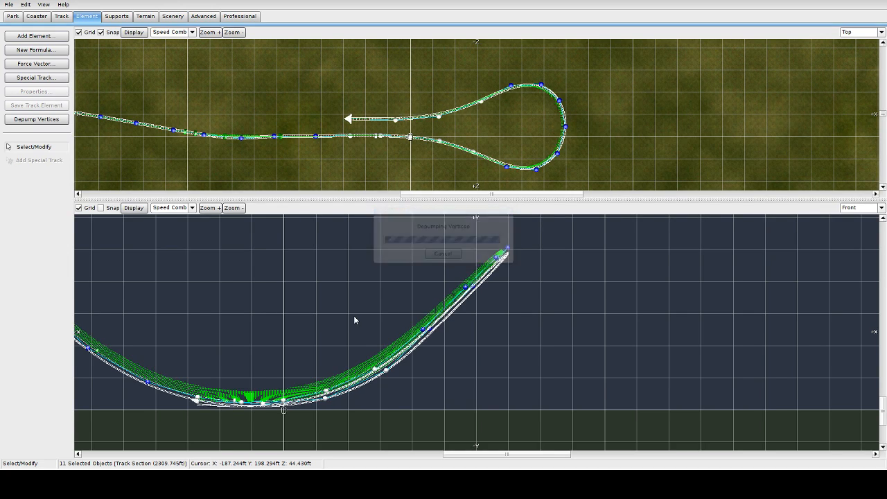
pyautogui.moveTo(307, 218); pyautogui.dragTo(613, 437)
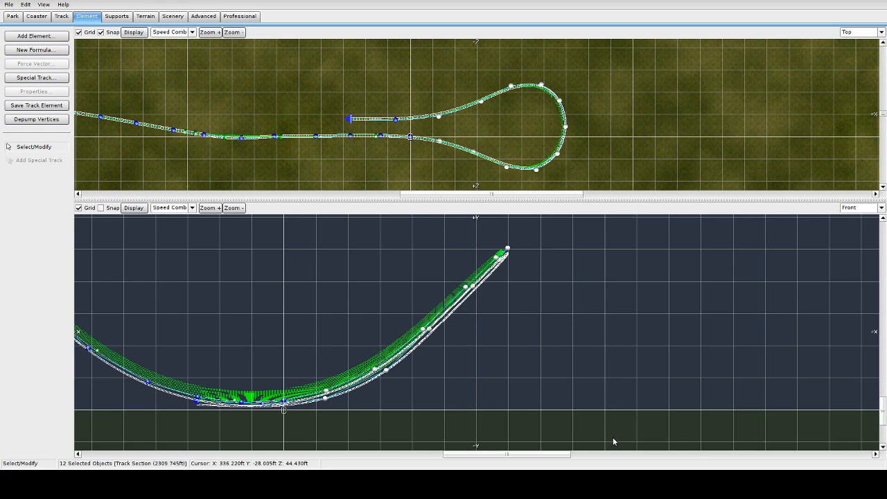
pyautogui.click(40, 120)
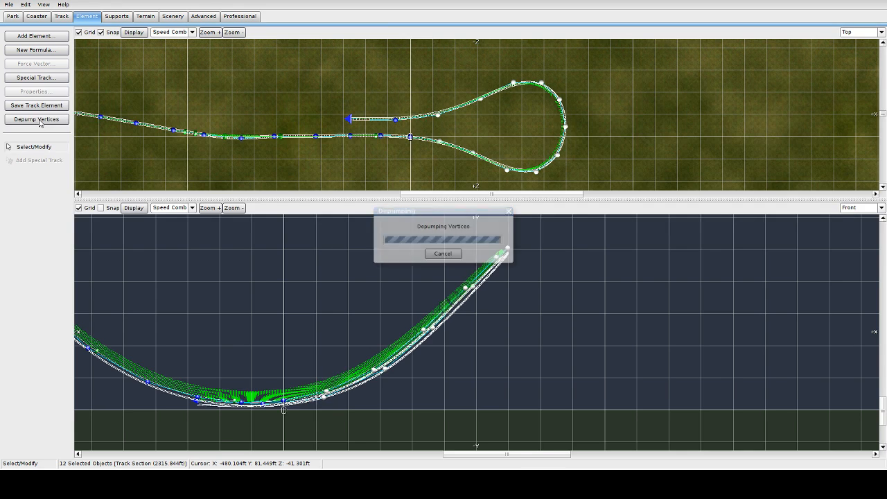
# Inspect the depumped turnaround in the lower viewport's Track view and return that viewport to the Front view
pyautogui.click(853, 208)
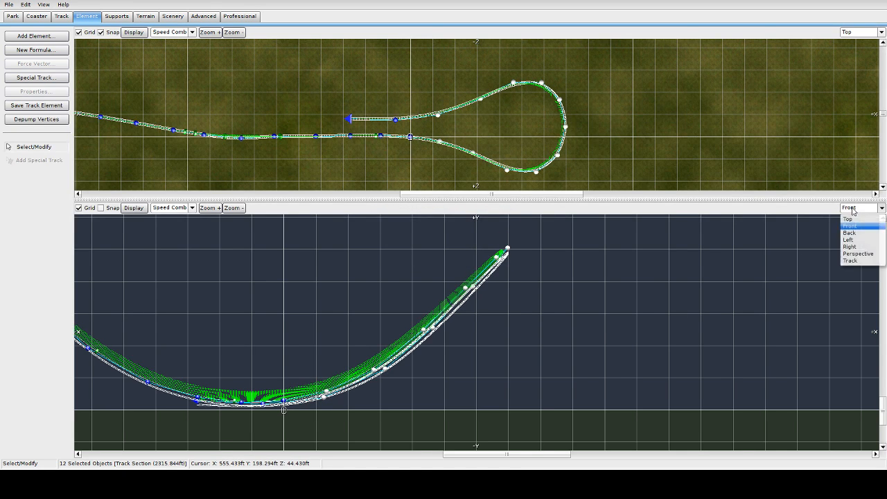
pyautogui.click(851, 260)
pyautogui.click(570, 341)
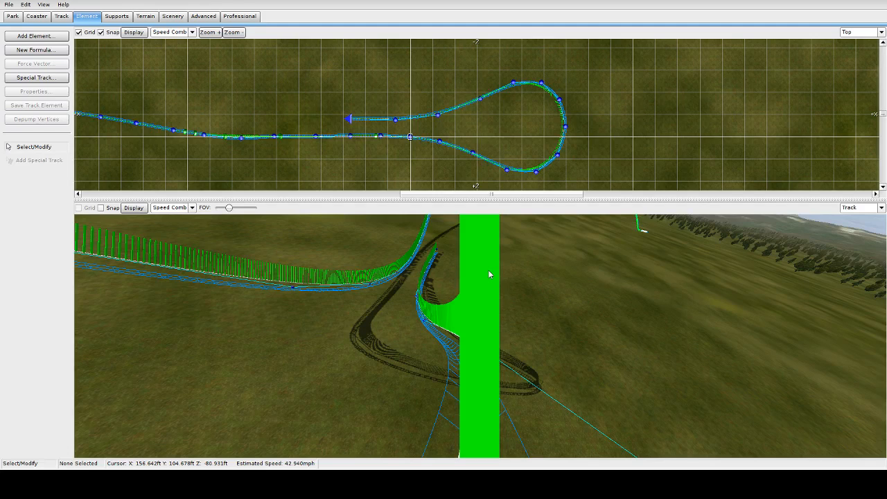
pyautogui.click(853, 210)
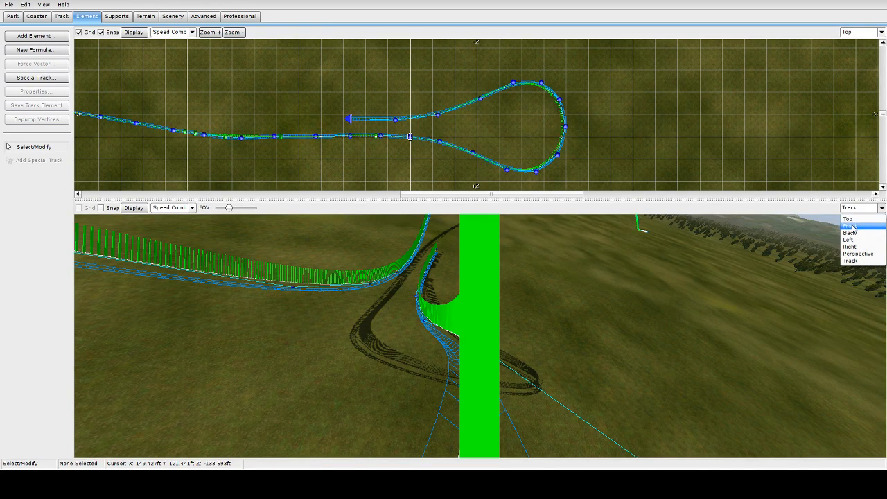
pyautogui.click(854, 230)
# Try to raise the teardrop's twelve vertices in the Front view, first toward -X and back toward +X, and undo the move
pyautogui.moveTo(336, 239)
pyautogui.mouseDown()
pyautogui.moveTo(591, 370)
pyautogui.moveTo(597, 407)
pyautogui.mouseUp()
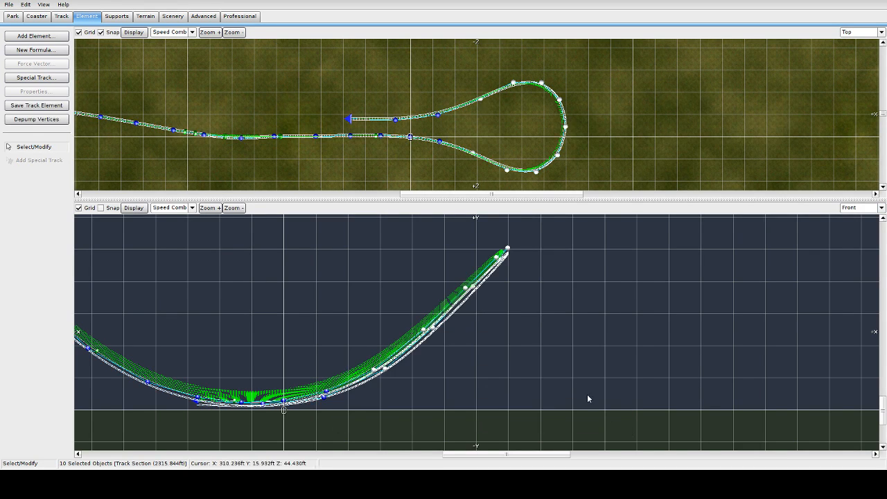
pyautogui.moveTo(293, 242); pyautogui.dragTo(681, 447)
pyautogui.moveTo(508, 252); pyautogui.dragTo(489, 224)
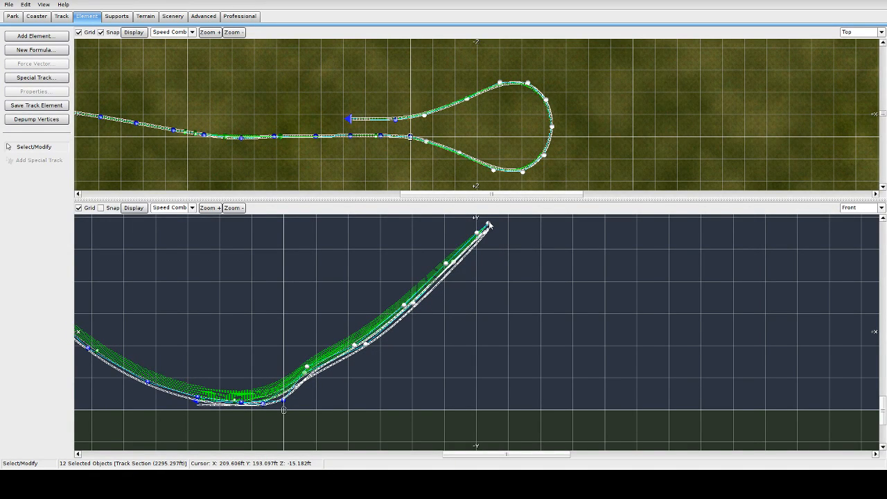
pyautogui.moveTo(489, 224); pyautogui.dragTo(535, 233)
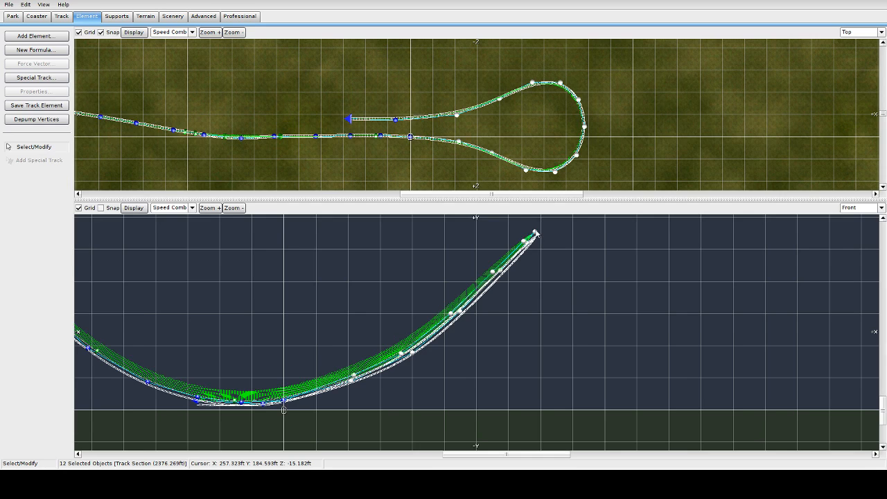
pyautogui.hotkey('ctrl', 'z')
# Select the teardrop head's eight vertices in the Front view, trying and undoing a small move up and toward -X
pyautogui.moveTo(385, 242); pyautogui.dragTo(598, 406)
pyautogui.moveTo(416, 236); pyautogui.dragTo(602, 421)
pyautogui.moveTo(508, 253); pyautogui.dragTo(496, 236)
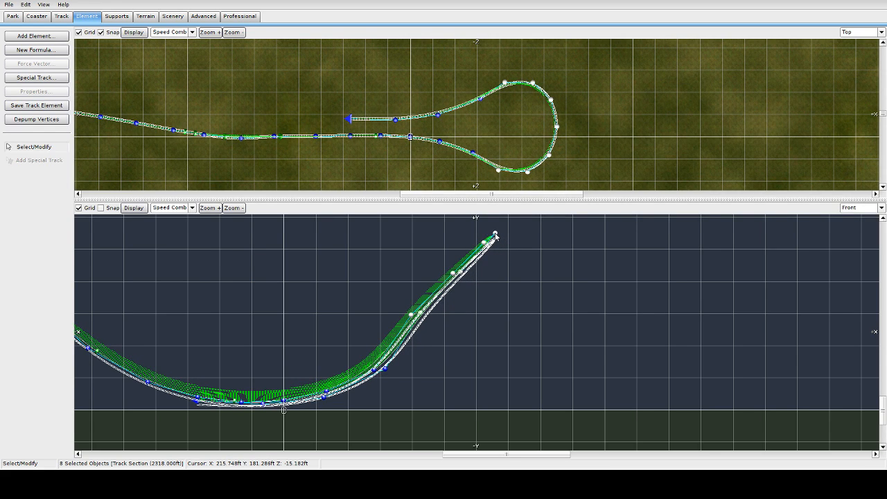
pyautogui.hotkey('ctrl', 'z')
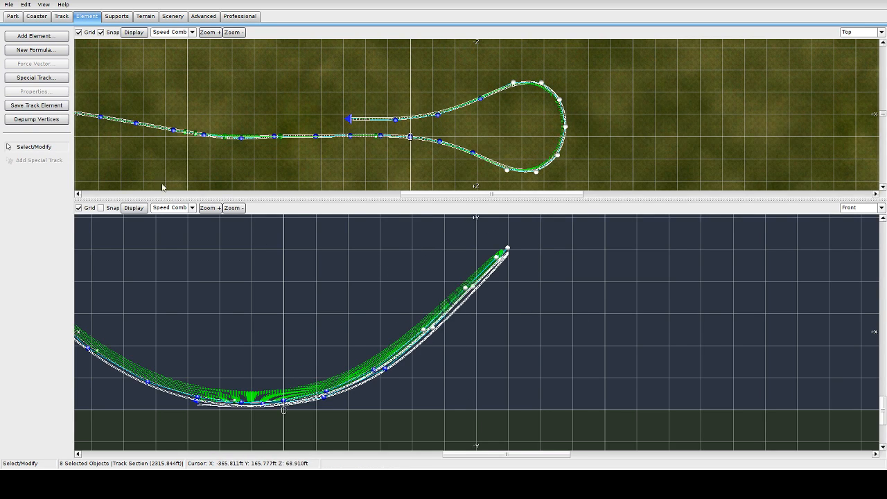
# Rotate the selected eight head vertices to a steeper angle in the Front view, pivoting about a point on the neck below them
pyautogui.click(61, 15)
pyautogui.click(25, 160)
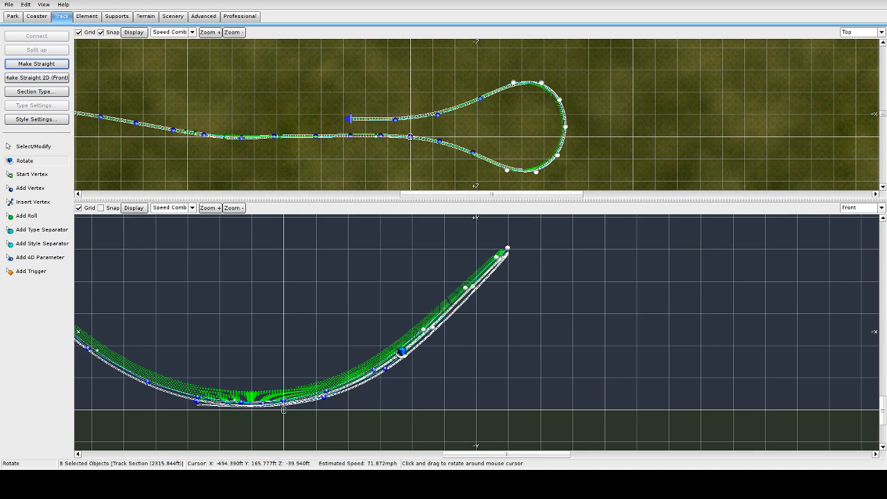
pyautogui.moveTo(402, 352); pyautogui.dragTo(349, 321)
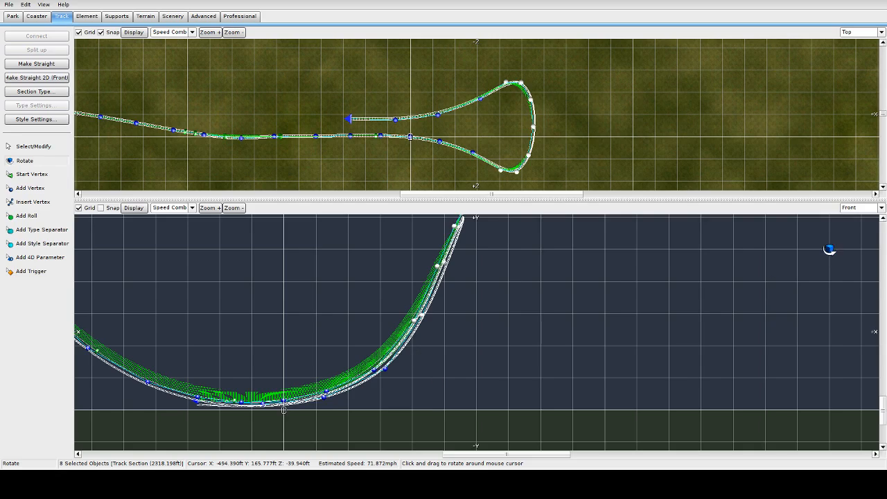
# Inspect the steepened teardrop head in the lower viewport's Track view and switch back to the Front view
pyautogui.click(847, 210)
pyautogui.click(859, 262)
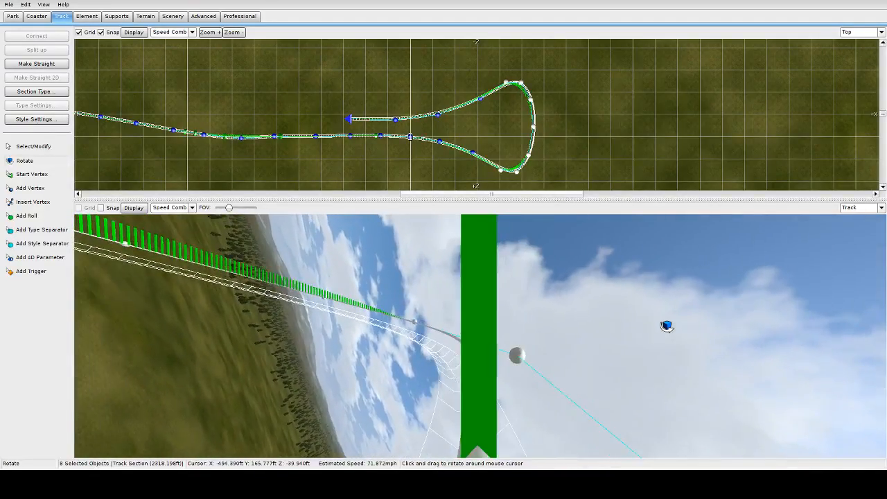
pyautogui.click(859, 207)
pyautogui.click(854, 226)
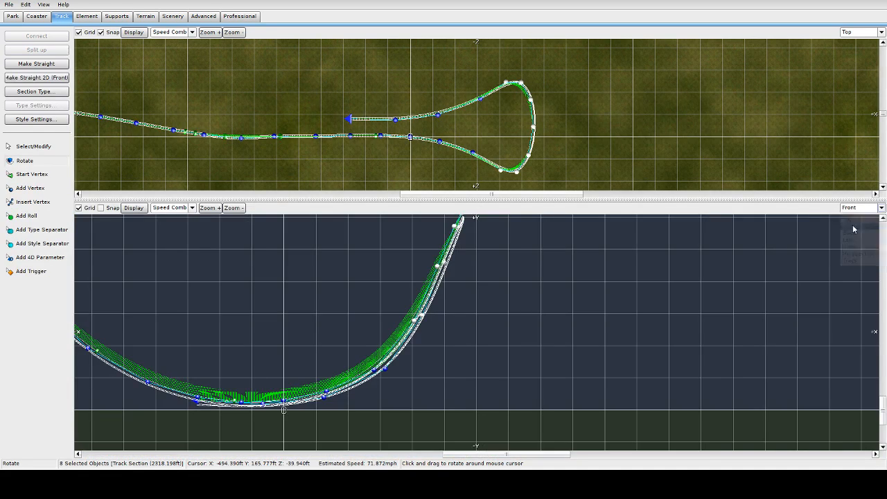
# Select the teardrop's four topmost vertices in the Front view and lower them slightly
pyautogui.moveTo(544, 260); pyautogui.dragTo(546, 286, button='right')
pyautogui.click(30, 149)
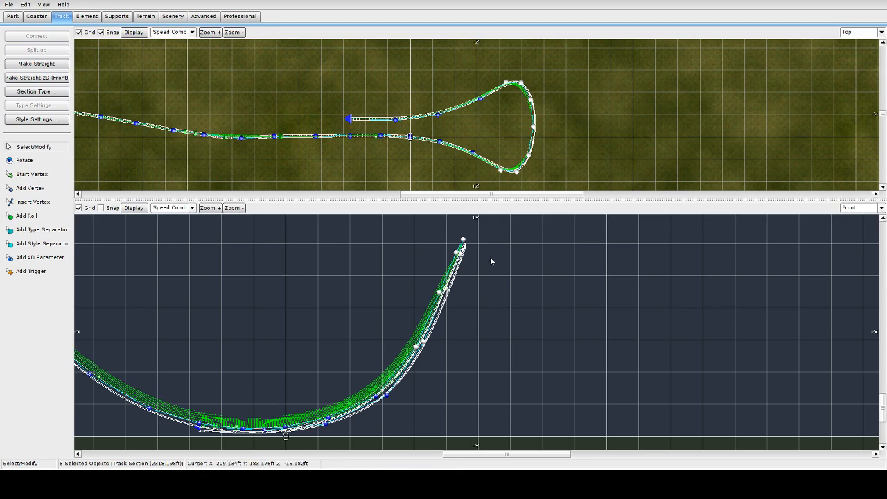
pyautogui.moveTo(425, 228); pyautogui.dragTo(501, 300)
pyautogui.click(447, 237)
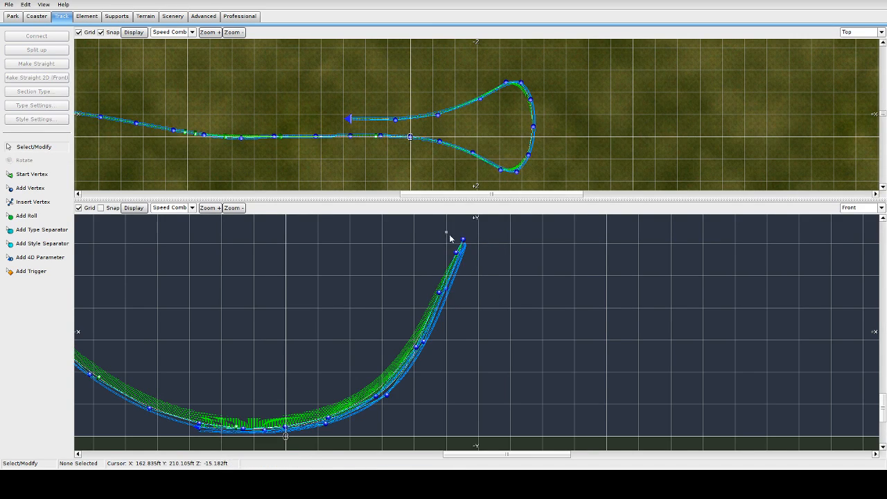
pyautogui.moveTo(481, 264); pyautogui.dragTo(462, 255)
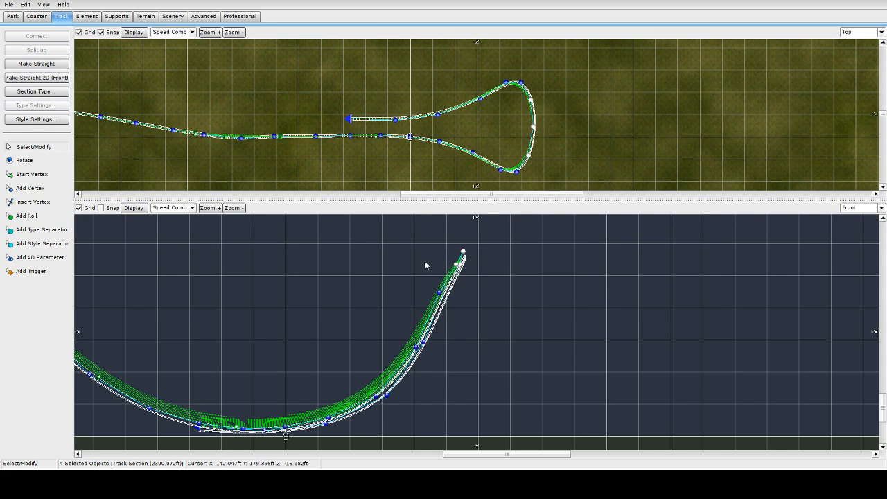
# Select the teardrop head's six upper vertices in the Front view and depump them
pyautogui.moveTo(412, 236); pyautogui.dragTo(501, 301)
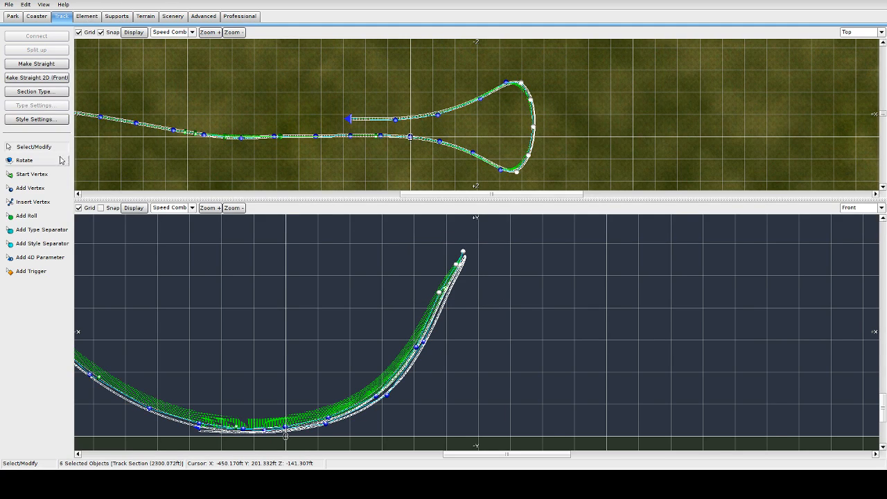
pyautogui.click(91, 15)
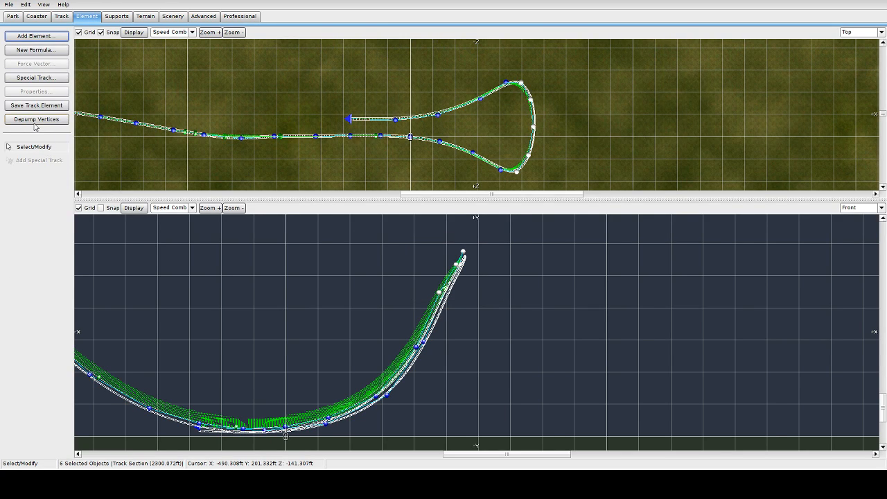
pyautogui.click(36, 119)
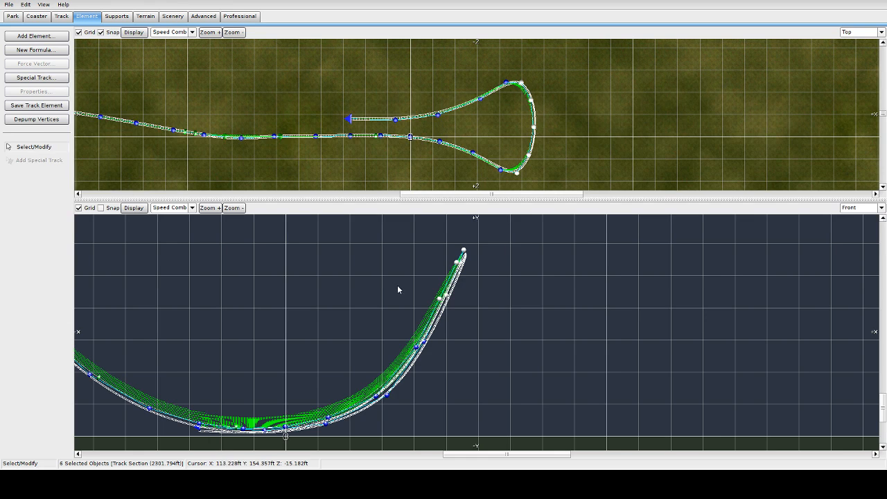
# Check the banked top of the turnaround in the Track view and restore the lower viewport's Front view
pyautogui.click(860, 208)
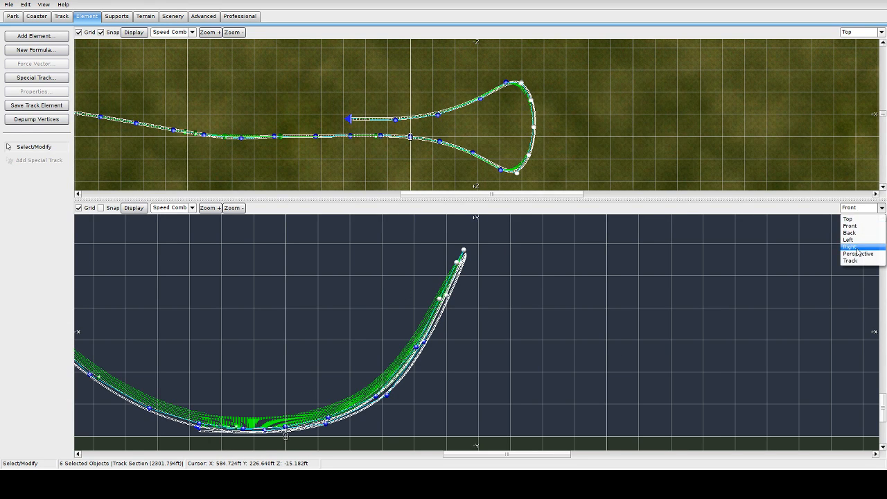
pyautogui.click(857, 263)
pyautogui.click(584, 320)
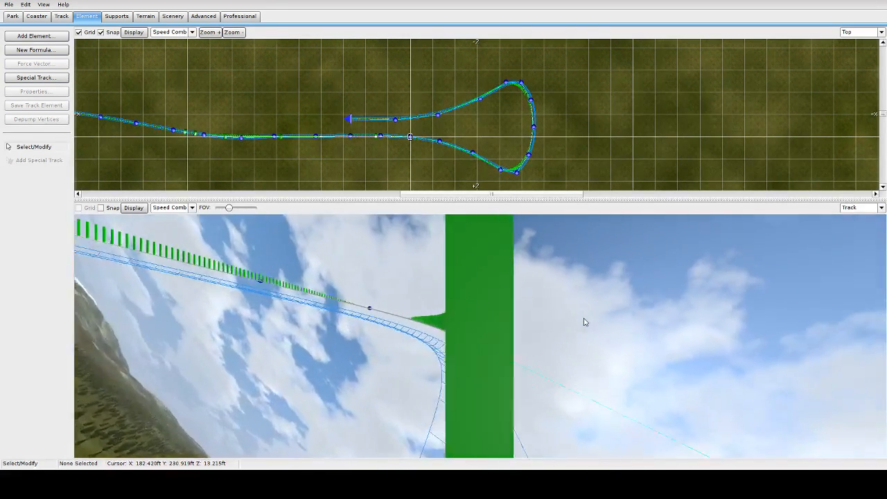
pyautogui.click(860, 208)
pyautogui.click(853, 226)
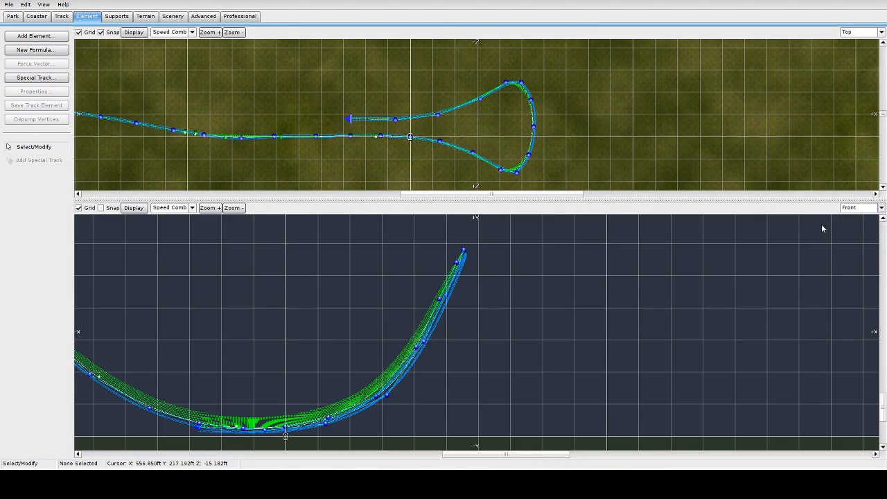
# Select the teardrop's ten upper vertices in the Front view and rotate them slightly toward +X
pyautogui.moveTo(356, 236); pyautogui.dragTo(616, 416)
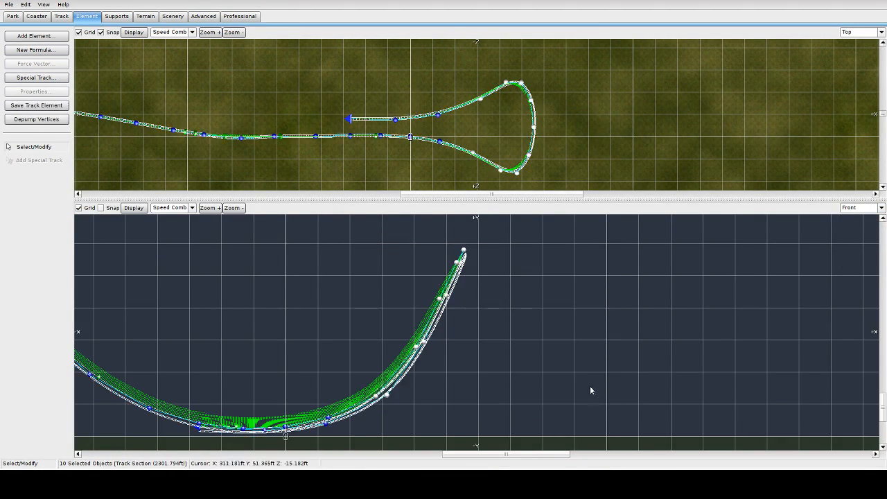
pyautogui.click(63, 16)
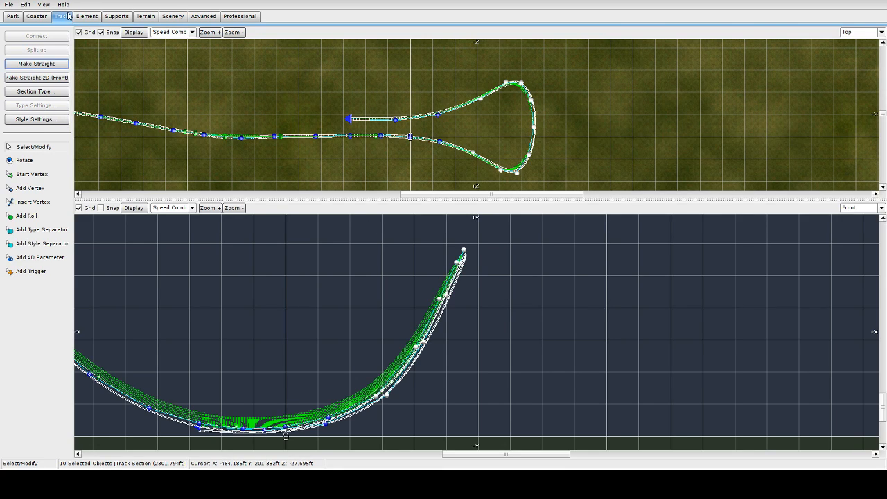
pyautogui.click(30, 164)
pyautogui.moveTo(467, 252); pyautogui.dragTo(465, 251)
pyautogui.moveTo(402, 372); pyautogui.dragTo(415, 381)
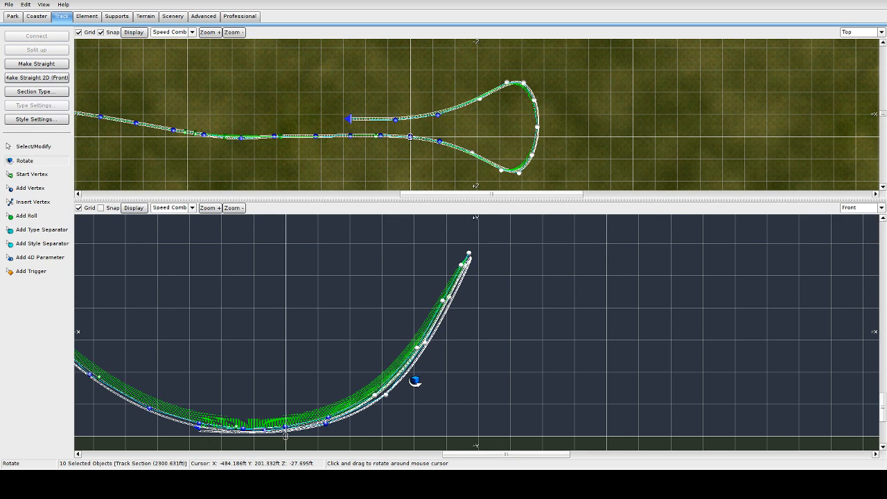
# Select the teardrop head's eight vertices and move them down and slightly toward -X in the Front view
pyautogui.click(28, 146)
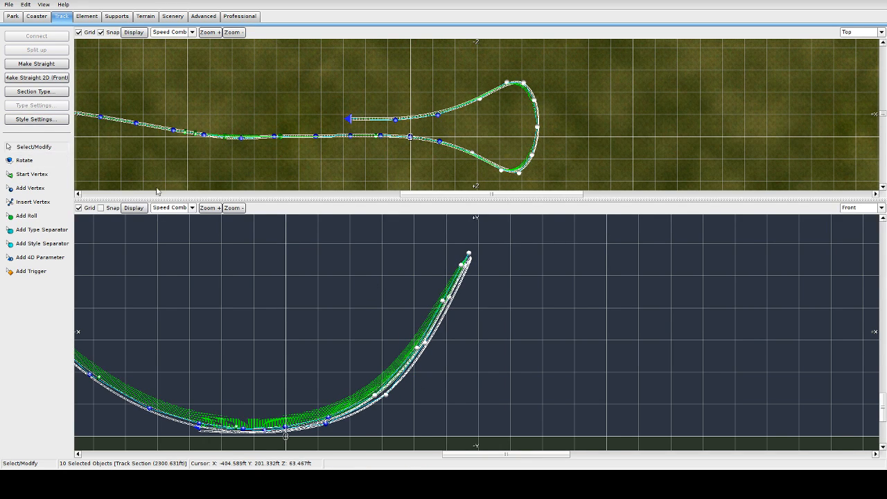
pyautogui.moveTo(395, 238); pyautogui.dragTo(552, 386)
pyautogui.moveTo(470, 258); pyautogui.dragTo(466, 271)
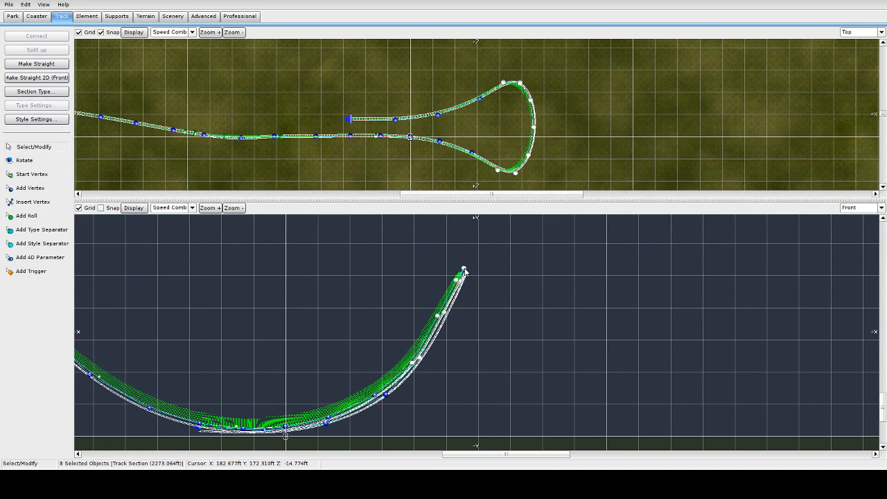
# Select seven vertices along the teardrop's lower neck in the Front view and depump them
pyautogui.moveTo(282, 331); pyautogui.dragTo(455, 450)
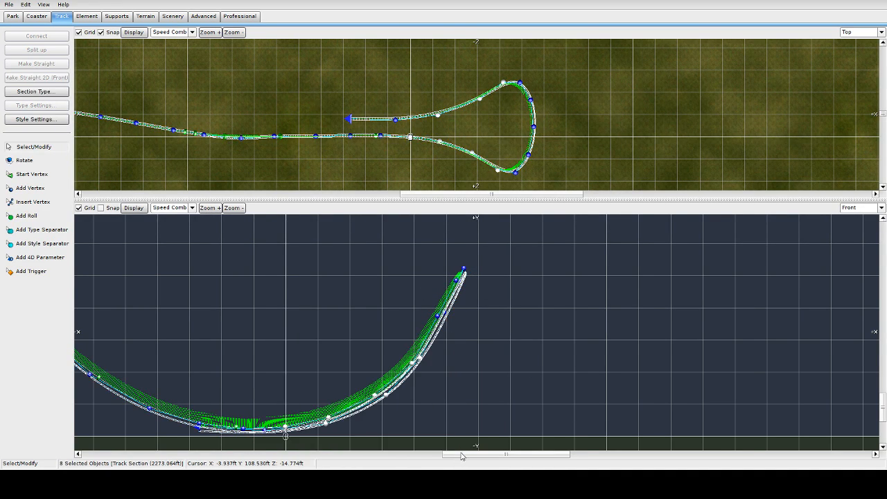
pyautogui.moveTo(276, 343)
pyautogui.mouseDown()
pyautogui.moveTo(404, 409)
pyautogui.moveTo(421, 449)
pyautogui.moveTo(438, 448)
pyautogui.mouseUp()
pyautogui.click(92, 19)
pyautogui.click(35, 121)
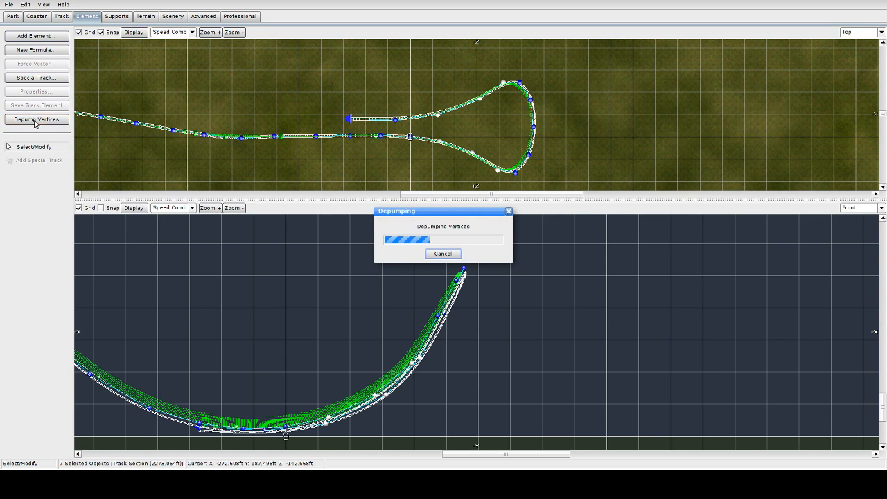
# Depump the teardrop head's eight vertices, and depump the head and neck together as thirteen vertices selected in the Top view
pyautogui.moveTo(496, 68); pyautogui.dragTo(579, 191)
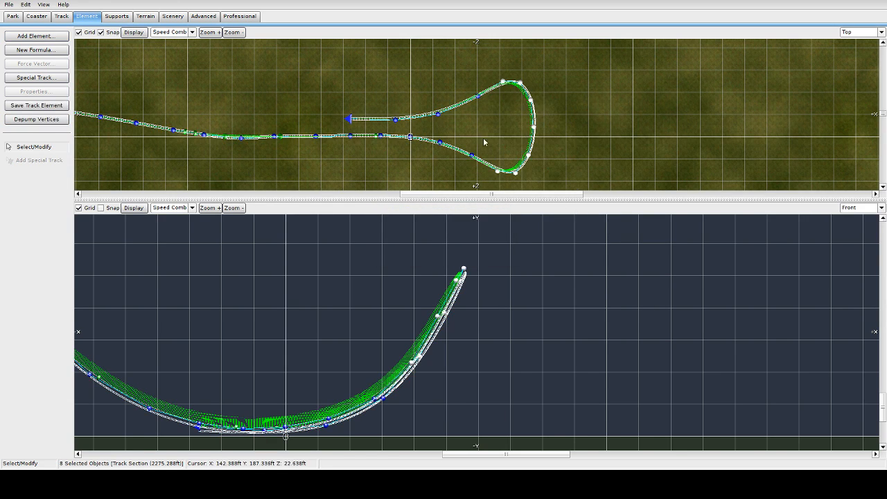
pyautogui.click(36, 119)
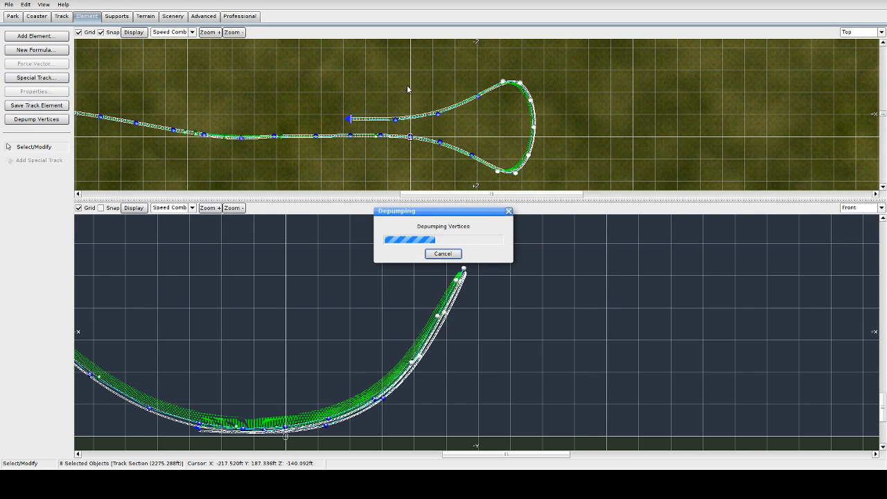
pyautogui.moveTo(406, 96); pyautogui.dragTo(650, 207)
pyautogui.moveTo(405, 64); pyautogui.dragTo(664, 218)
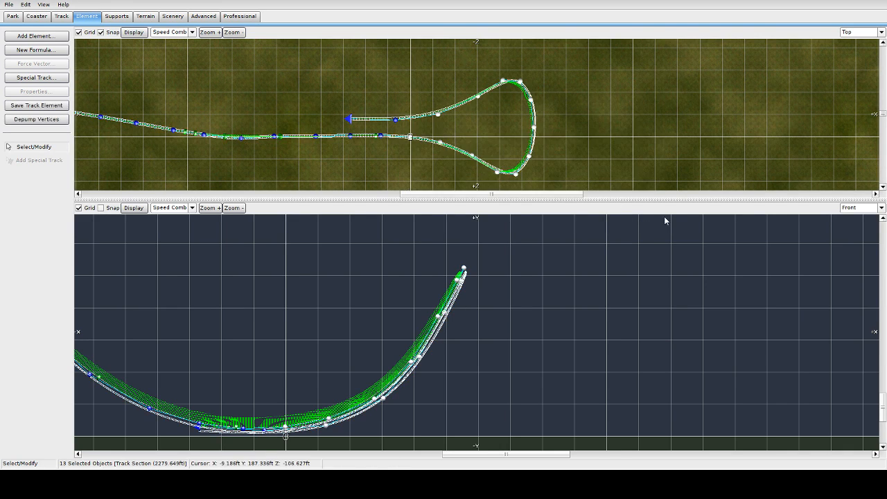
pyautogui.click(36, 120)
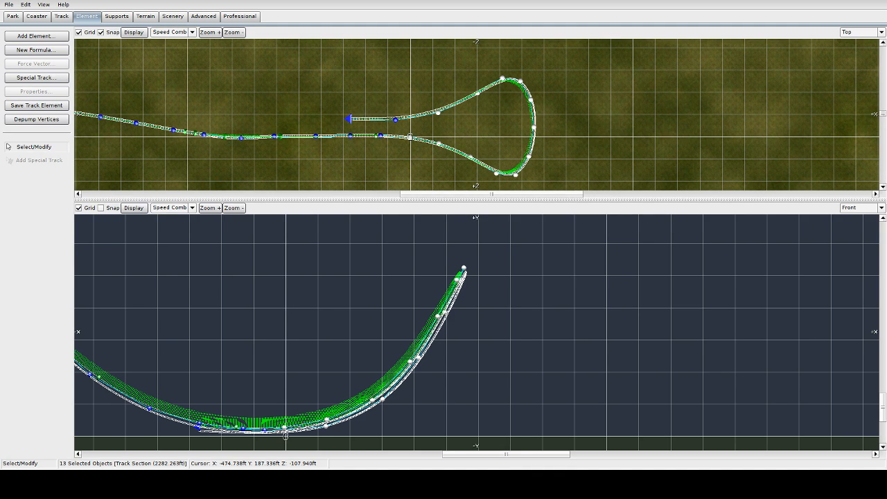
# Inspect the reshaped turnaround along the ride in the Track view and examine the track's end closely in the Top view
pyautogui.click(851, 208)
pyautogui.click(851, 260)
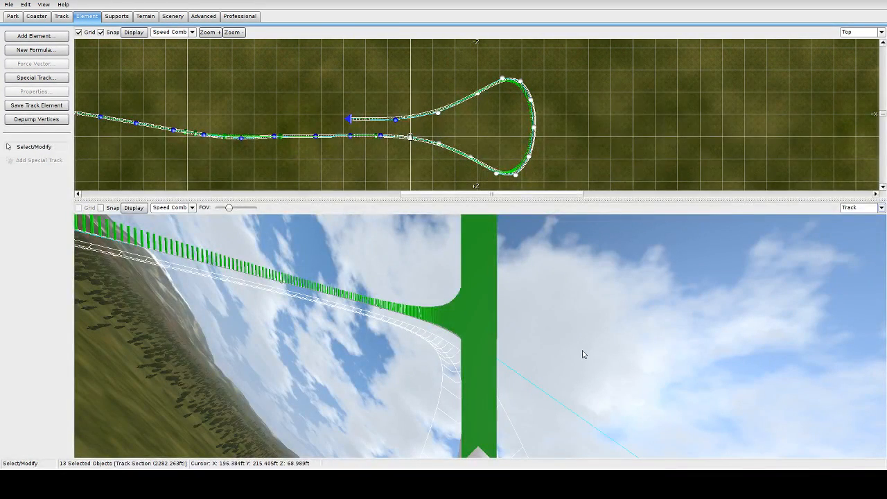
pyautogui.click(584, 354)
pyautogui.press('Up')
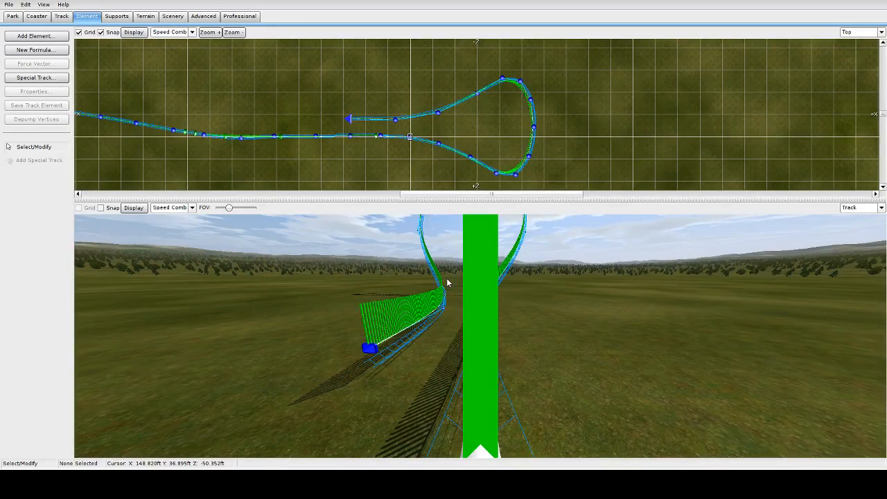
pyautogui.scroll(5, 333, 94)
pyautogui.scroll(-3, 384, 151)
pyautogui.scroll(3, 309, 95)
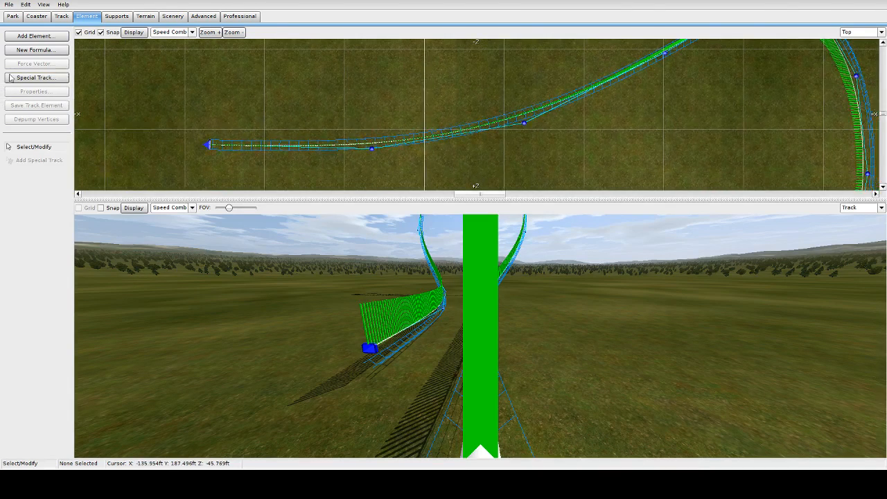
pyautogui.click(61, 16)
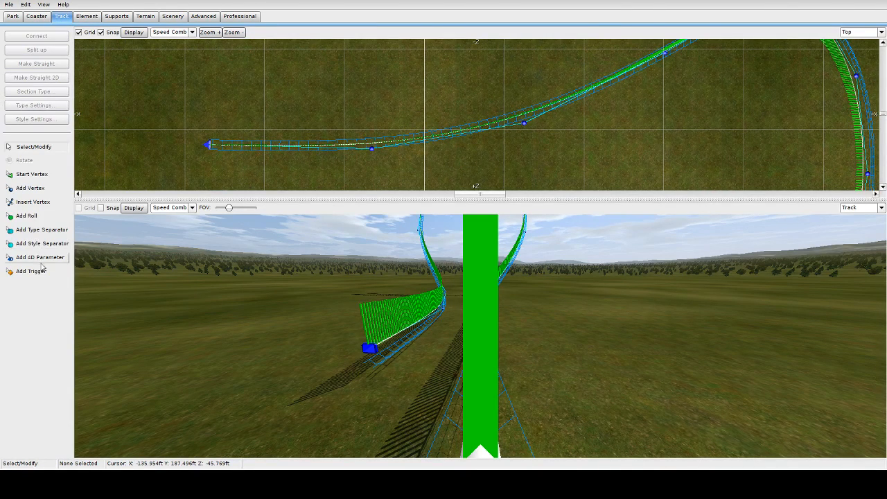
pyautogui.click(42, 230)
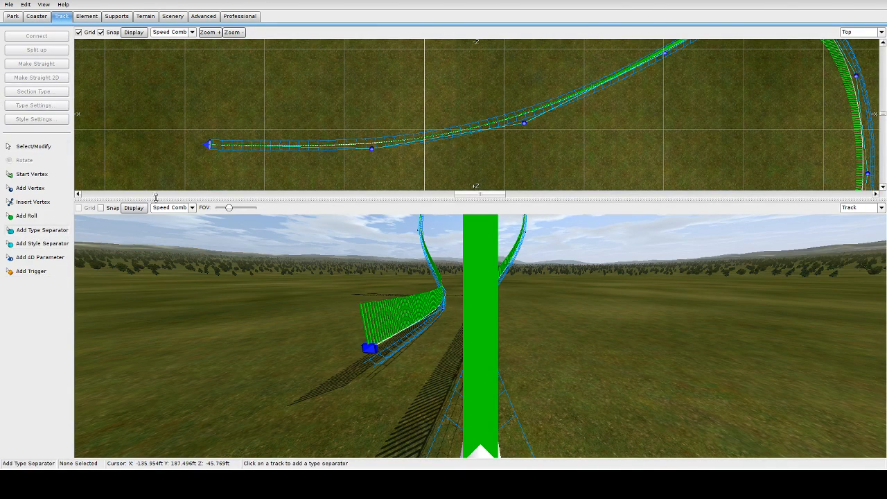
pyautogui.rightClick(223, 148)
pyautogui.press('Escape')
# Set the ExSTREAM coaster's operation mode to Shuttle Mode in its properties
pyautogui.click(31, 19)
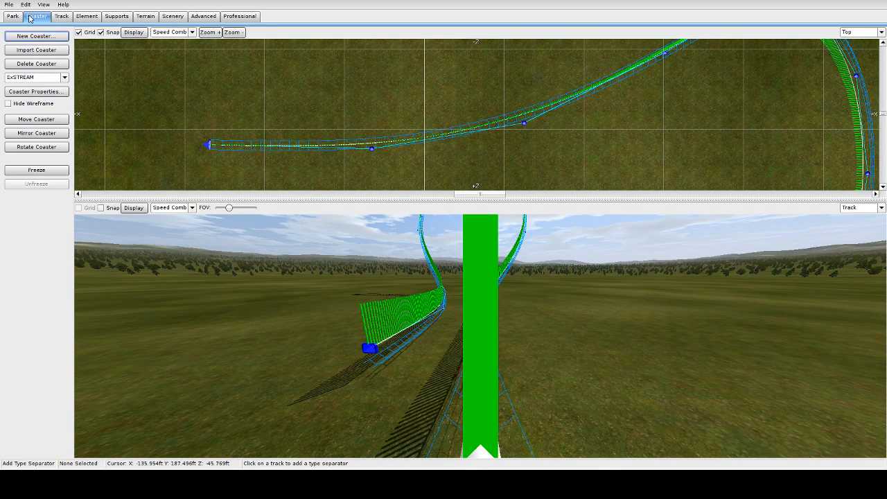
pyautogui.click(51, 95)
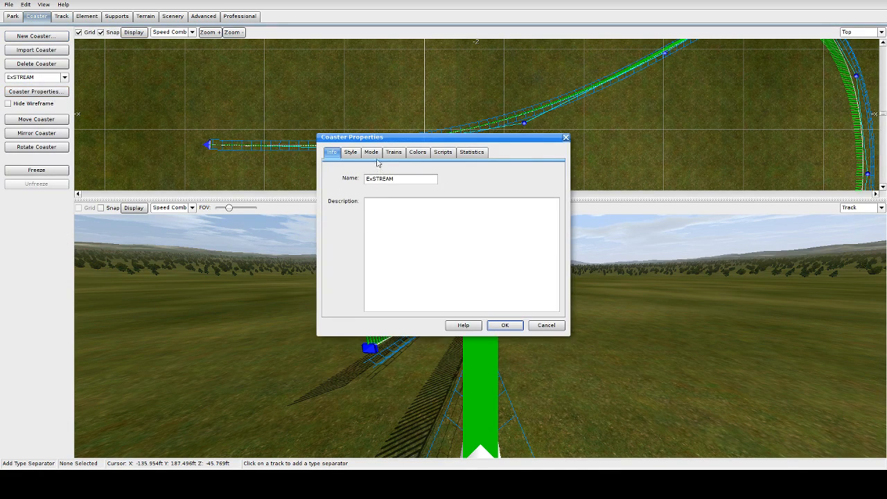
pyautogui.click(371, 152)
pyautogui.click(413, 178)
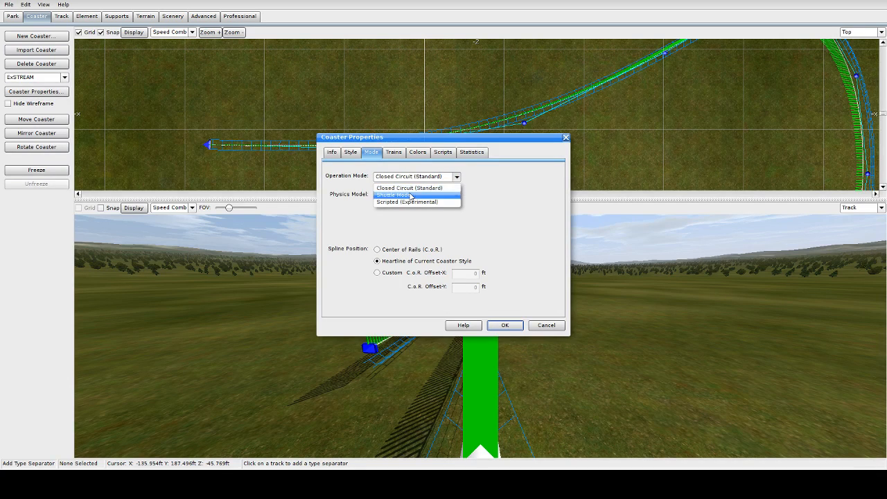
pyautogui.click(411, 197)
pyautogui.click(504, 325)
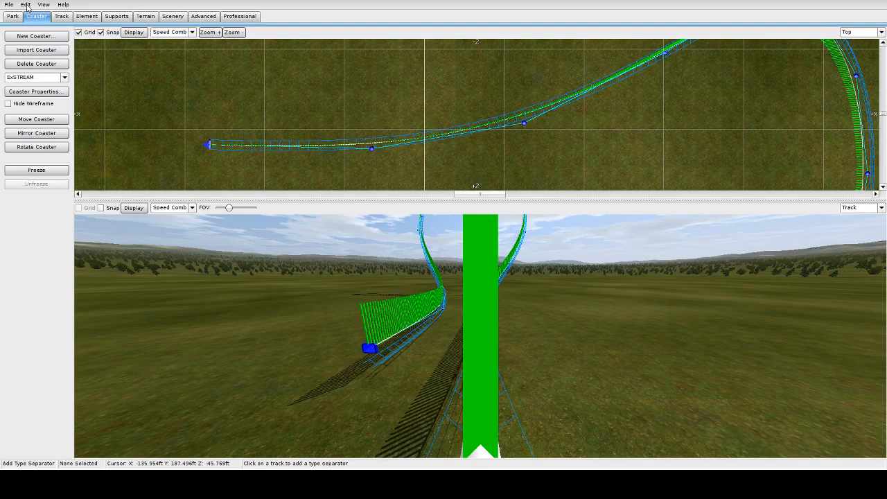
# Freeze the ExSTREAM coaster and leave the editor, saving the changes to the project
pyautogui.click(54, 170)
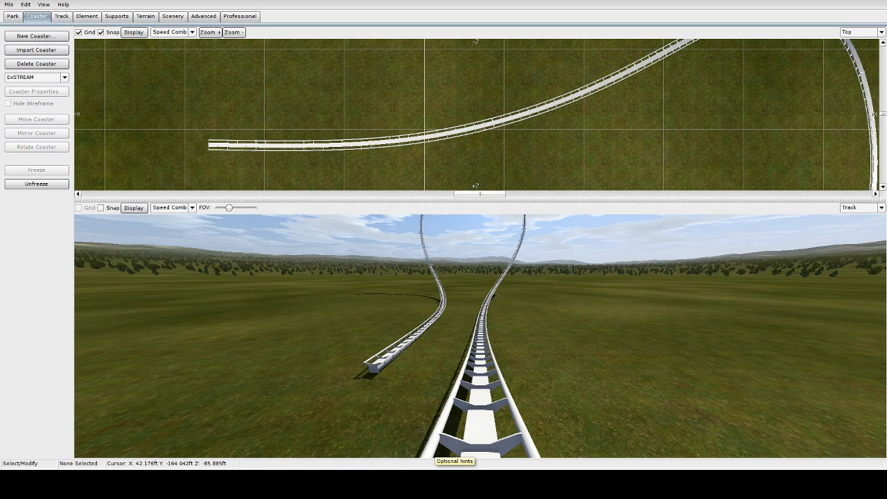
pyautogui.click(9, 5)
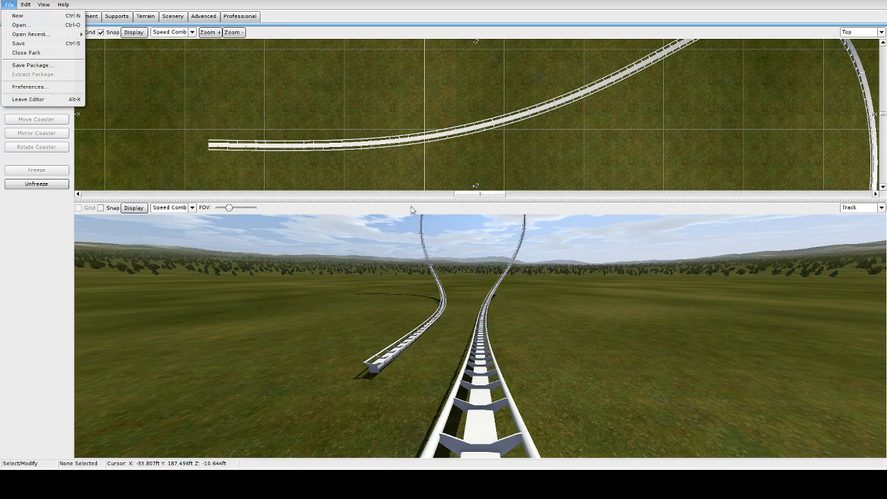
pyautogui.click(31, 100)
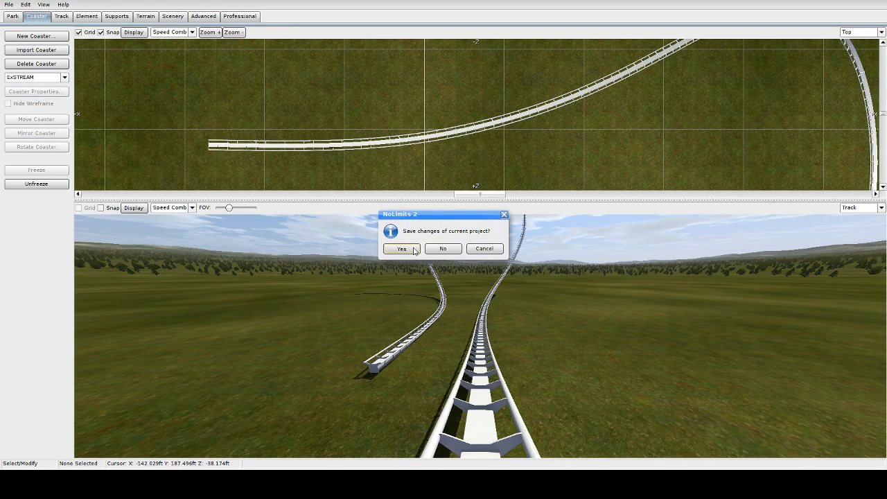
pyautogui.click(402, 249)
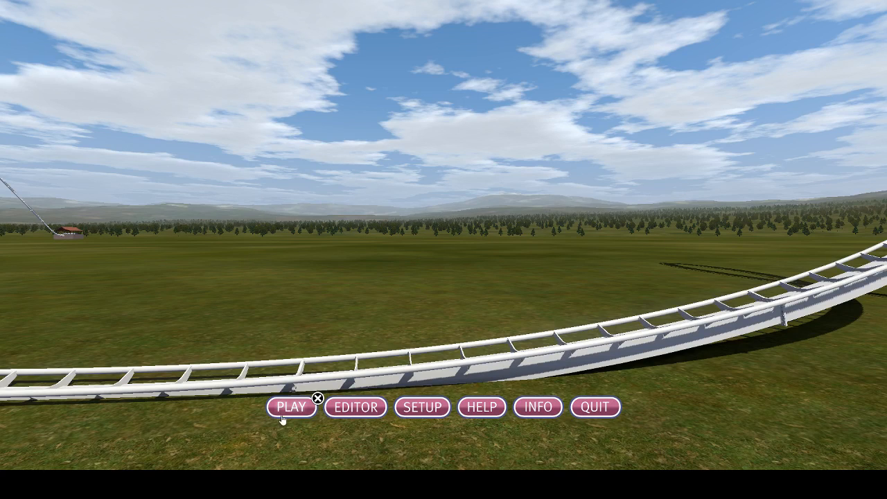
# Test-ride the coaster in play mode, and clear and close the messages window
pyautogui.click(312, 402)
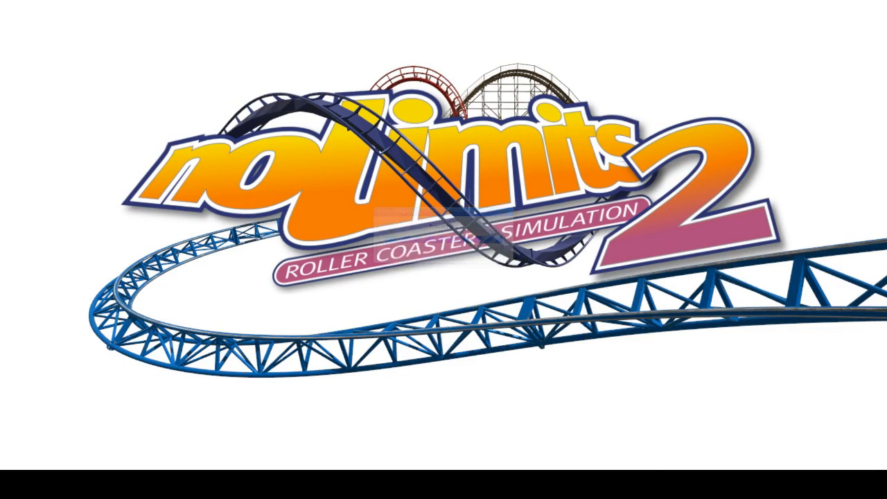
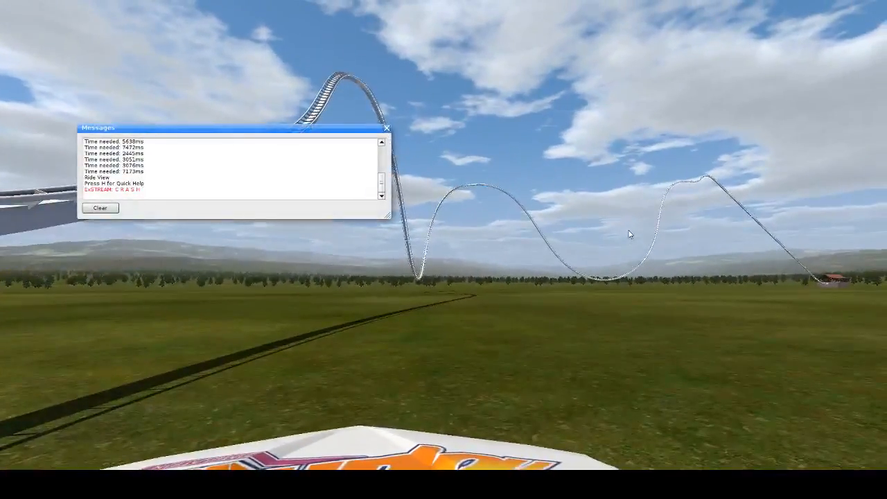
pyautogui.click(99, 209)
pyautogui.click(387, 129)
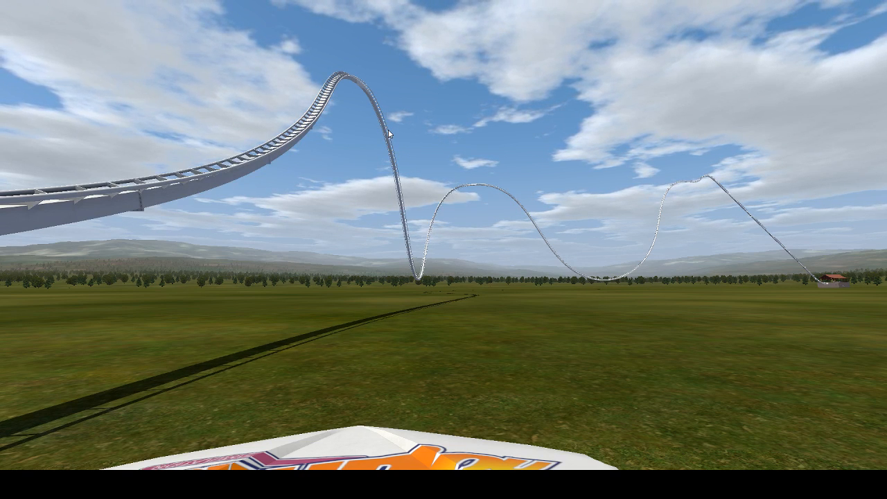
# Return to the editor and unfreeze the ExSTREAM coaster for editing
pyautogui.press('Escape')
pyautogui.click(357, 409)
pyautogui.click(63, 18)
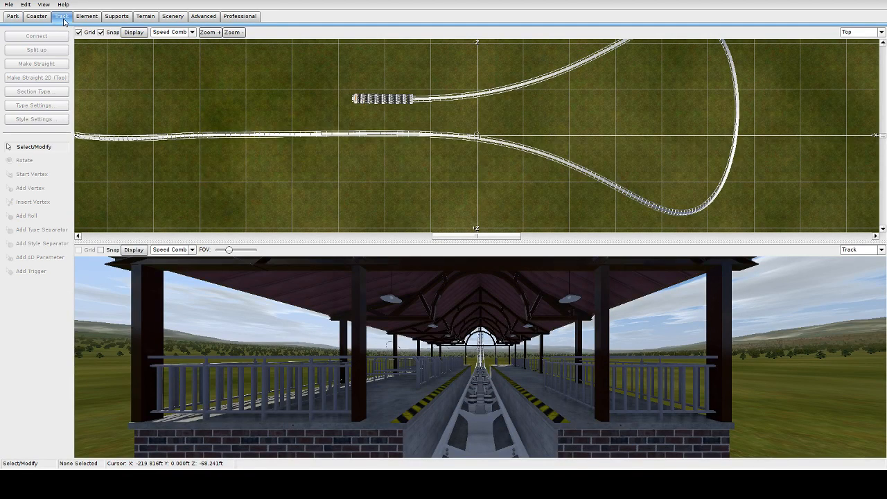
pyautogui.click(37, 16)
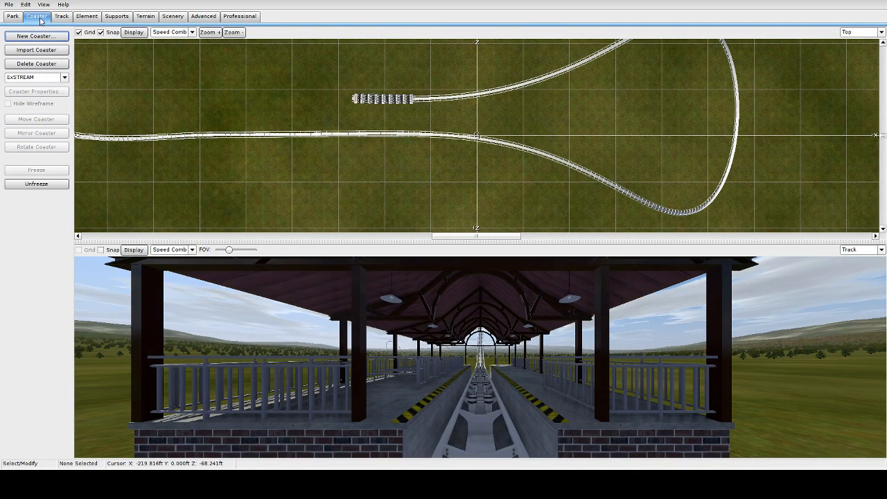
pyautogui.click(39, 184)
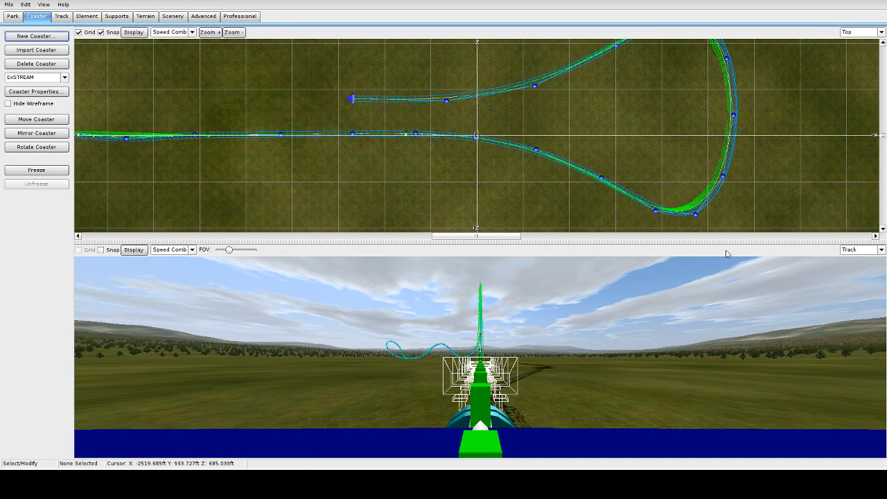
# Select the teardrop turnaround's eleven vertices in the Front view and move them slightly down and toward -X
pyautogui.click(860, 250)
pyautogui.click(860, 269)
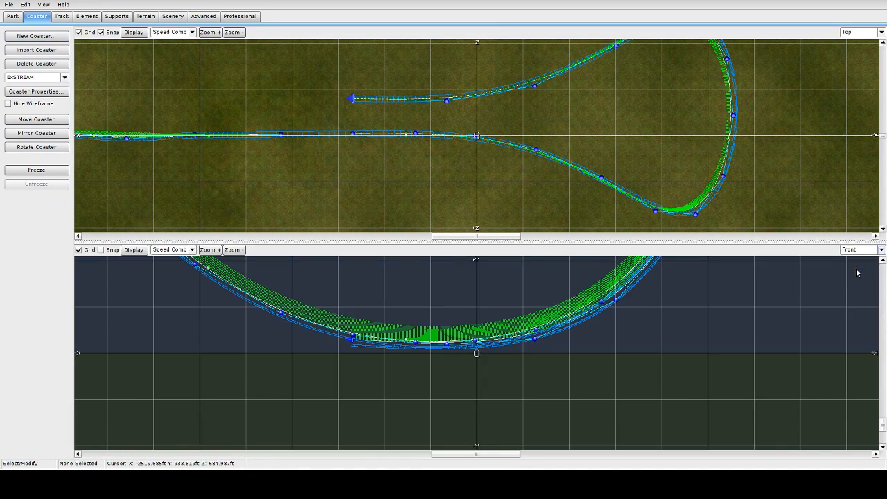
pyautogui.scroll(-2, 671, 317)
pyautogui.moveTo(679, 325); pyautogui.dragTo(578, 383, button='right')
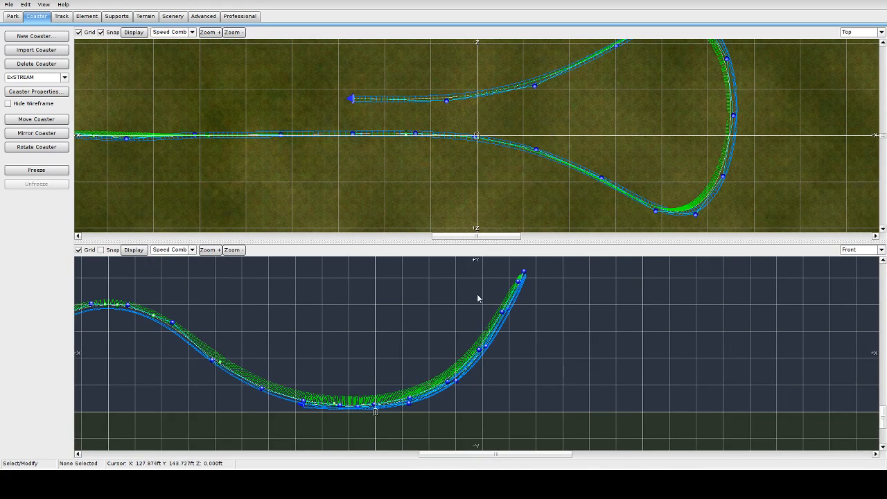
pyautogui.moveTo(423, 271); pyautogui.dragTo(623, 419)
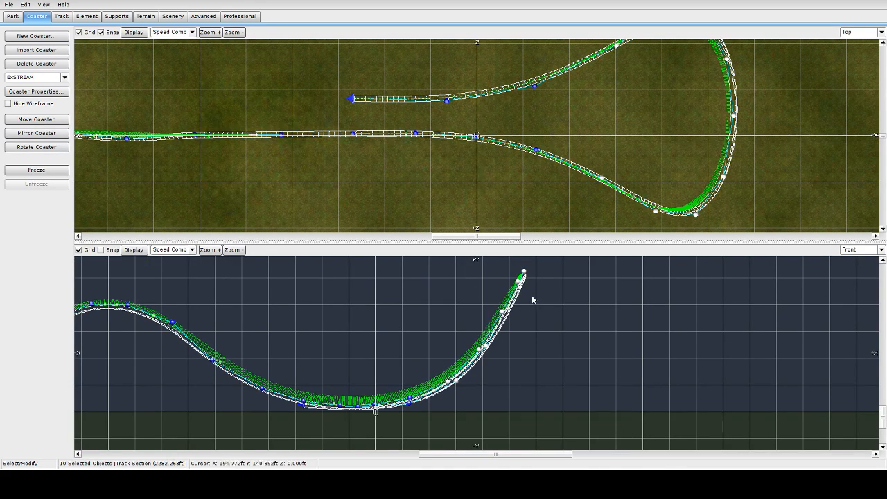
pyautogui.moveTo(356, 278); pyautogui.dragTo(638, 426)
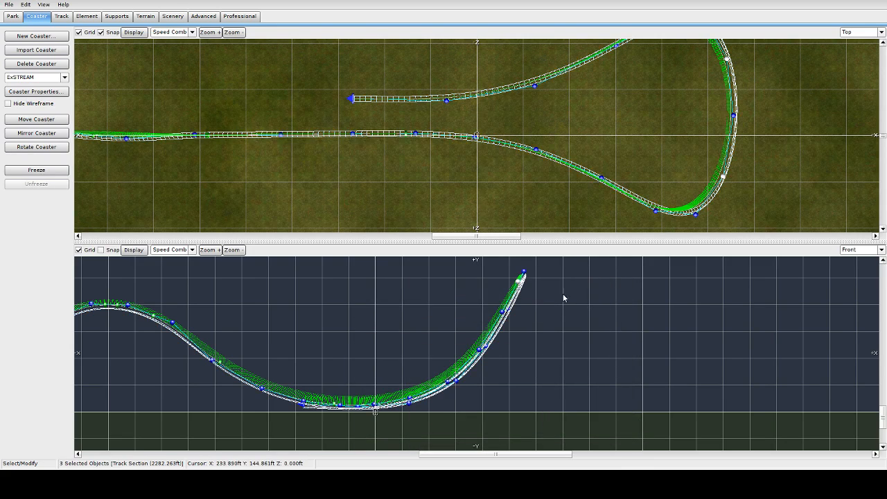
pyautogui.click(380, 261)
pyautogui.moveTo(381, 262); pyautogui.dragTo(622, 426)
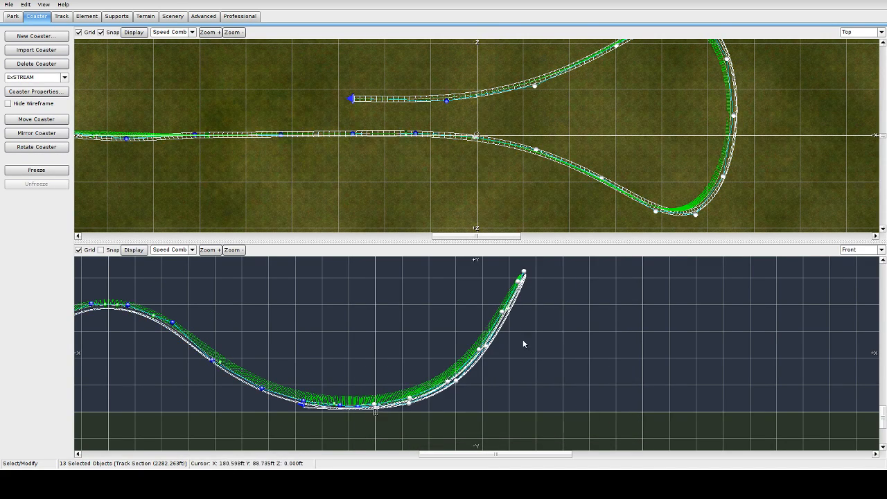
pyautogui.keyDown('ctrl'); pyautogui.click(374, 407); pyautogui.keyUp('ctrl')
pyautogui.moveTo(525, 273); pyautogui.dragTo(518, 278)
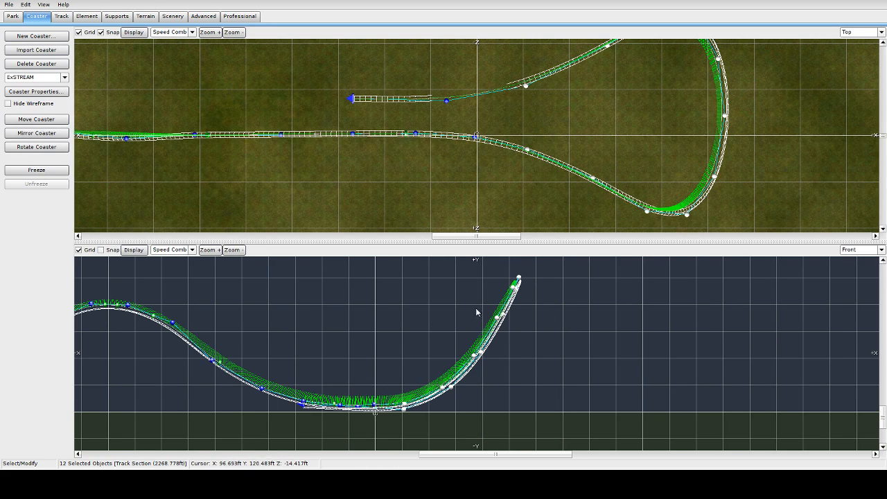
pyautogui.click(545, 311)
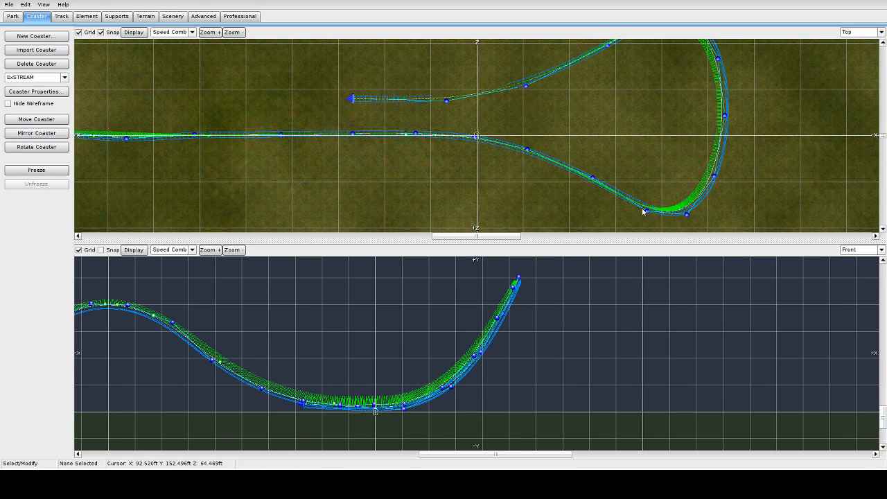
# Set the Y height of the teardrop's apex vertex to 140.07 ft
pyautogui.scroll(-1, 770, 115)
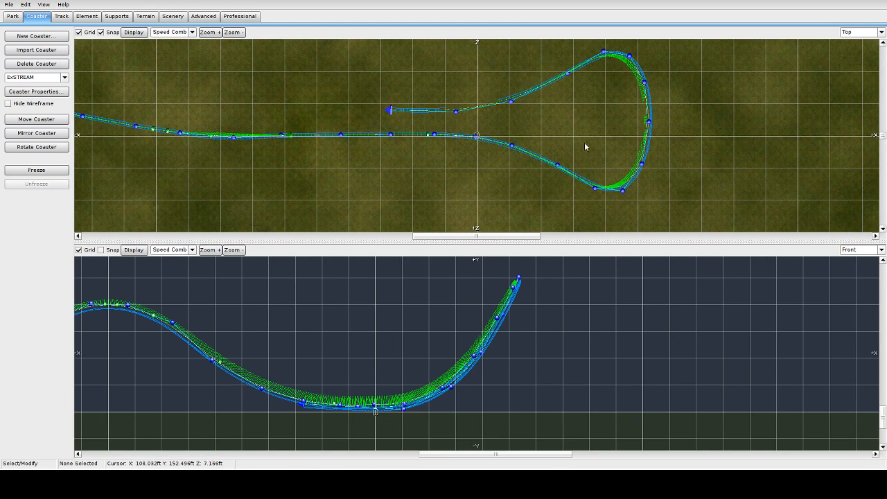
pyautogui.click(648, 122)
pyautogui.doubleClick(649, 123)
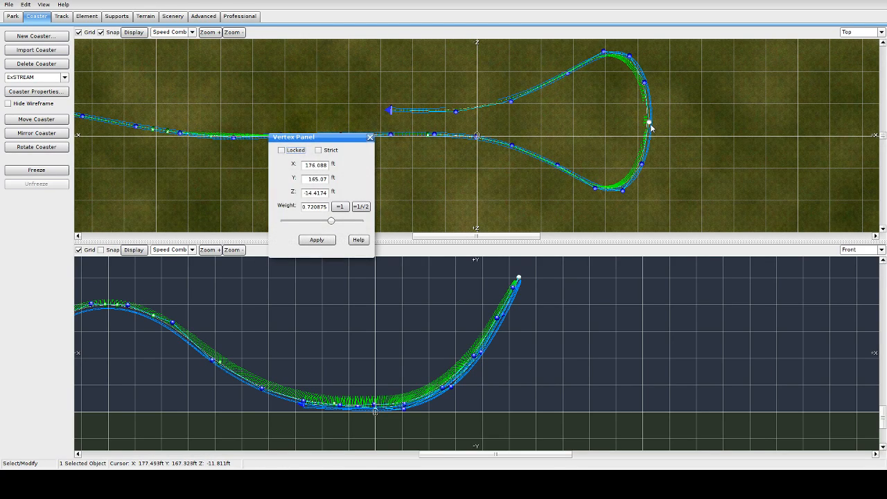
pyautogui.click(316, 180)
pyautogui.click(328, 240)
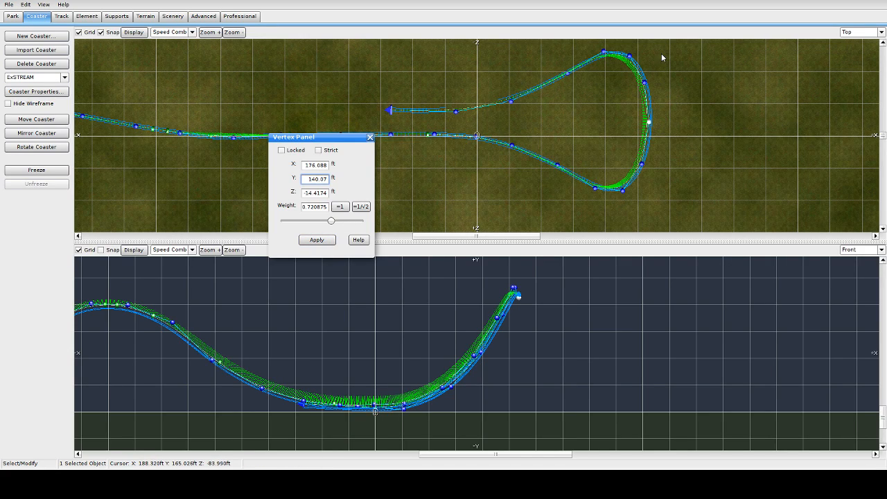
# Set the Y height of the vertices flanking the apex to 135.28 ft on the -Z side and 135.496 ft on the +Z side
pyautogui.click(645, 83)
pyautogui.click(316, 180)
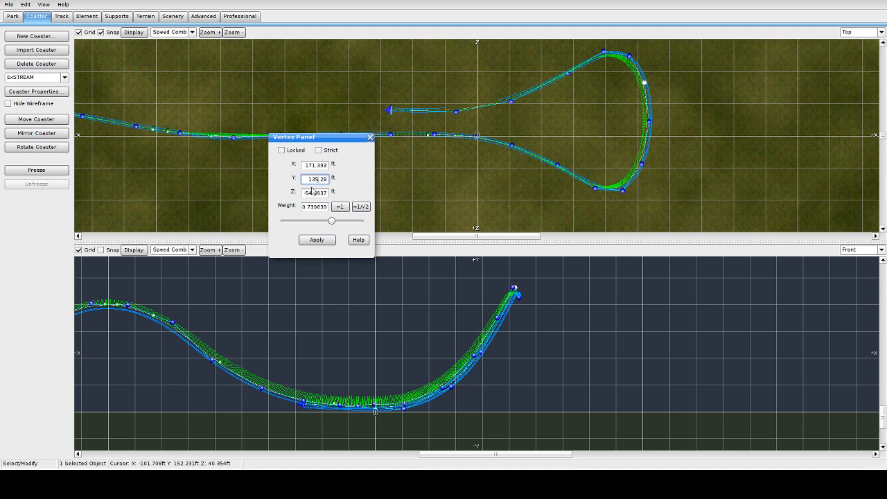
pyautogui.click(317, 240)
pyautogui.click(642, 165)
pyautogui.moveTo(303, 181); pyautogui.dragTo(311, 181)
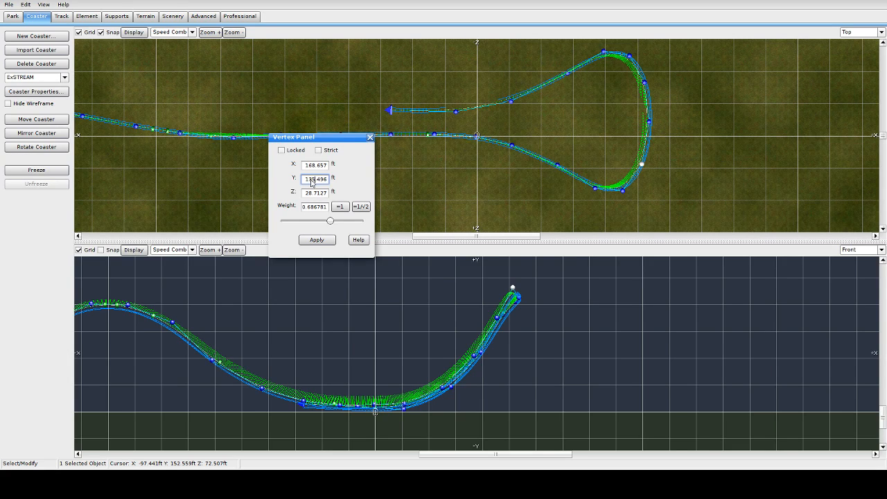
pyautogui.click(321, 239)
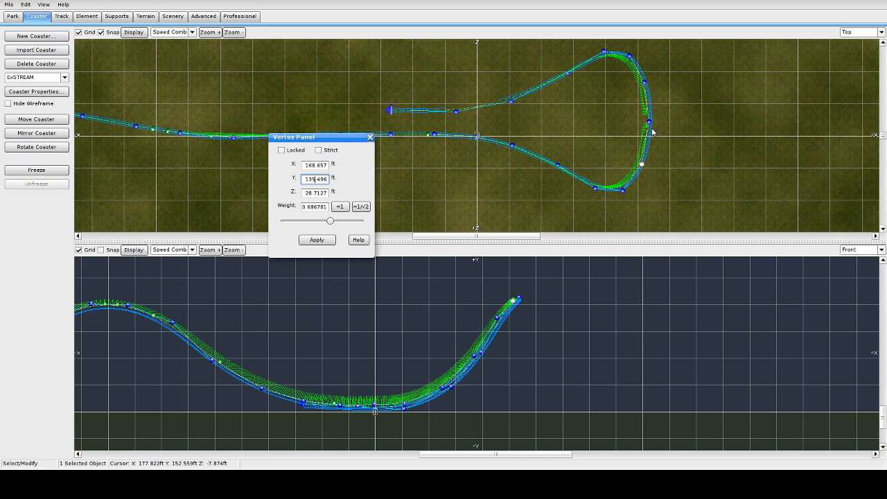
# Select the four outer vertices of the teardrop head, two per side, and move them down about 16 ft in the Front view
pyautogui.click(629, 55)
pyautogui.keyDown('shift'); pyautogui.click(622, 190); pyautogui.keyUp('shift')
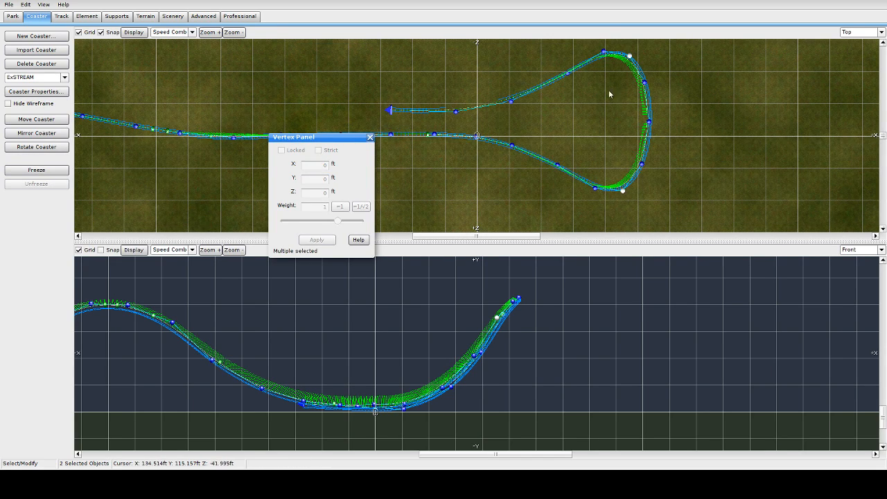
pyautogui.keyDown('shift'); pyautogui.click(604, 52); pyautogui.keyUp('shift')
pyautogui.keyDown('shift'); pyautogui.click(596, 188); pyautogui.keyUp('shift')
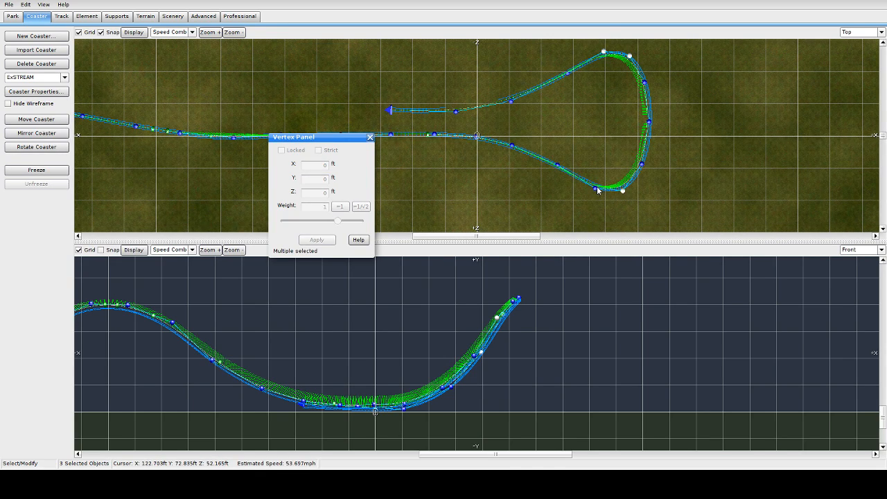
pyautogui.click(483, 355)
pyautogui.moveTo(465, 307); pyautogui.dragTo(512, 369)
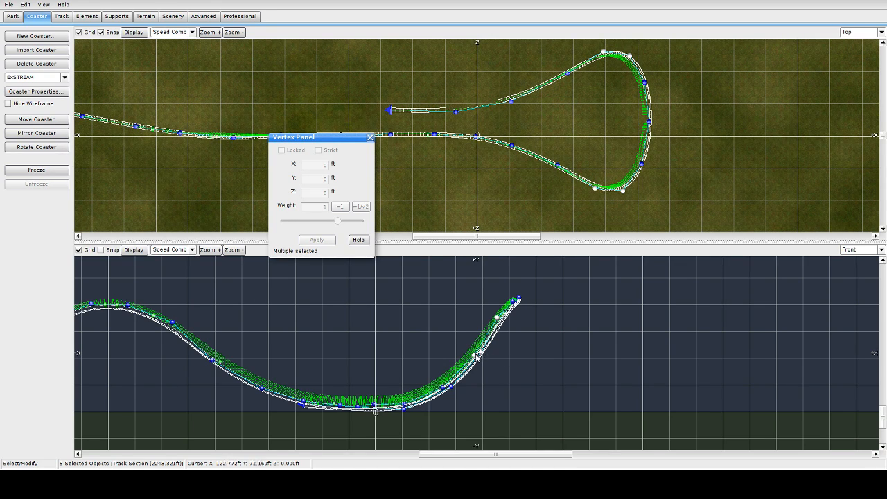
pyautogui.moveTo(481, 359); pyautogui.dragTo(474, 369)
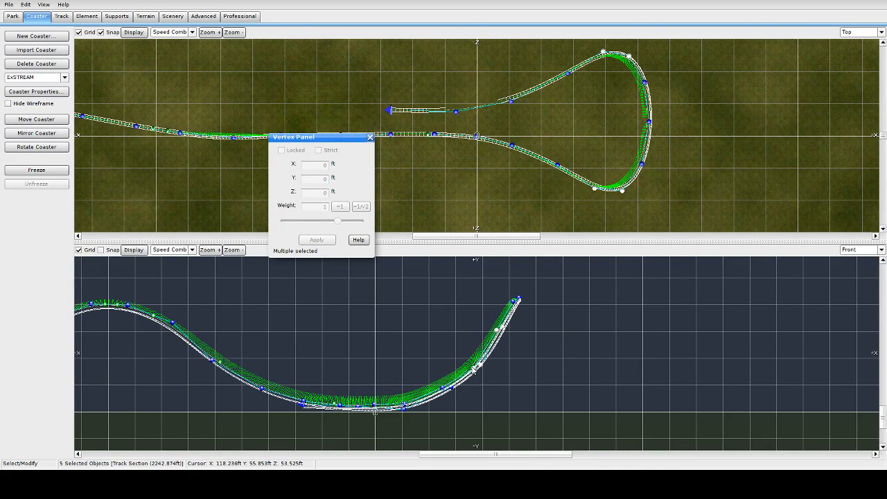
# Select the teardrop head's seven vertices in the Front view and depump them
pyautogui.moveTo(473, 281); pyautogui.dragTo(577, 421)
pyautogui.click(86, 16)
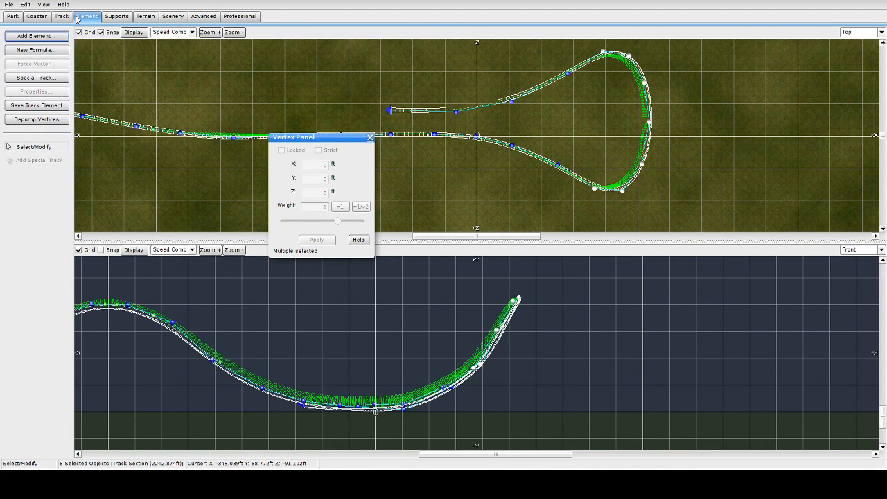
pyautogui.click(38, 119)
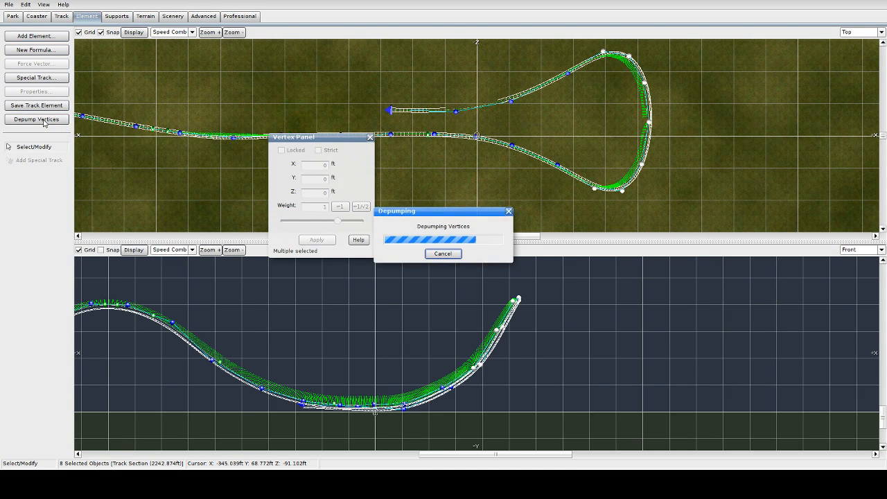
# Close the vertex panel, select all teardrop vertices above the valley floor in the Front view, and depump them
pyautogui.click(370, 137)
pyautogui.click(425, 298)
pyautogui.moveTo(424, 296); pyautogui.dragTo(584, 431)
pyautogui.click(38, 120)
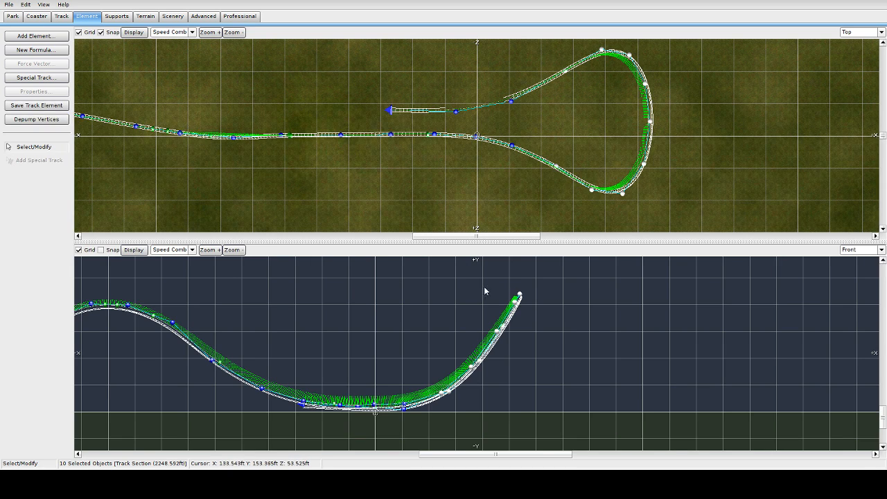
# Select the valley-floor vertices at the teardrop's entry and exit in the Front view and depump them
pyautogui.scroll(3, 483, 292)
pyautogui.moveTo(587, 316); pyautogui.dragTo(488, 409, button='right')
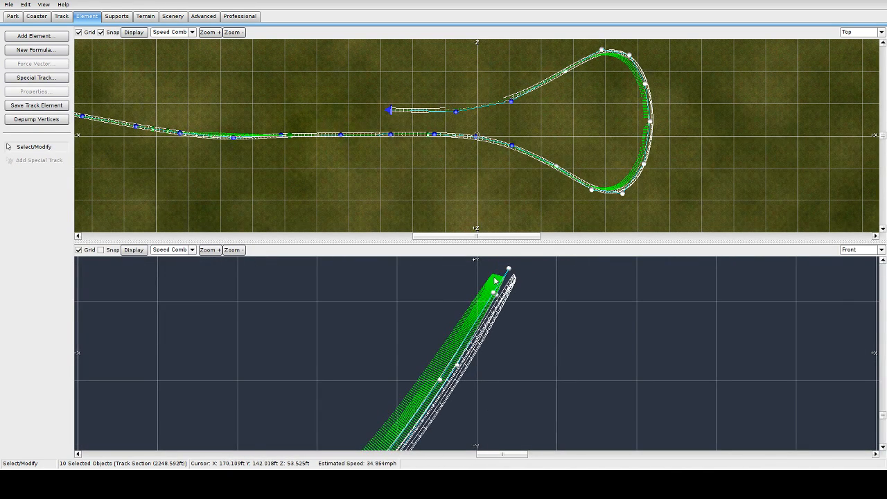
pyautogui.scroll(-3, 362, 304)
pyautogui.moveTo(405, 328); pyautogui.dragTo(433, 282, button='right')
pyautogui.moveTo(347, 356); pyautogui.dragTo(446, 423)
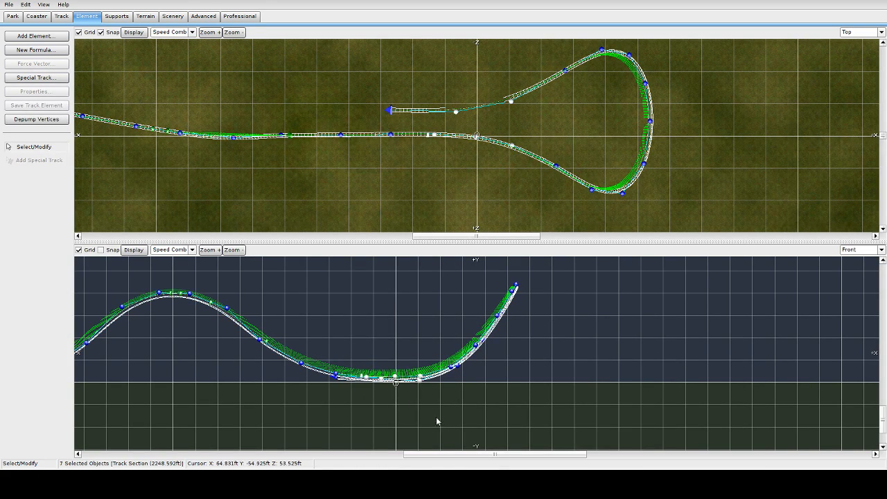
pyautogui.click(23, 119)
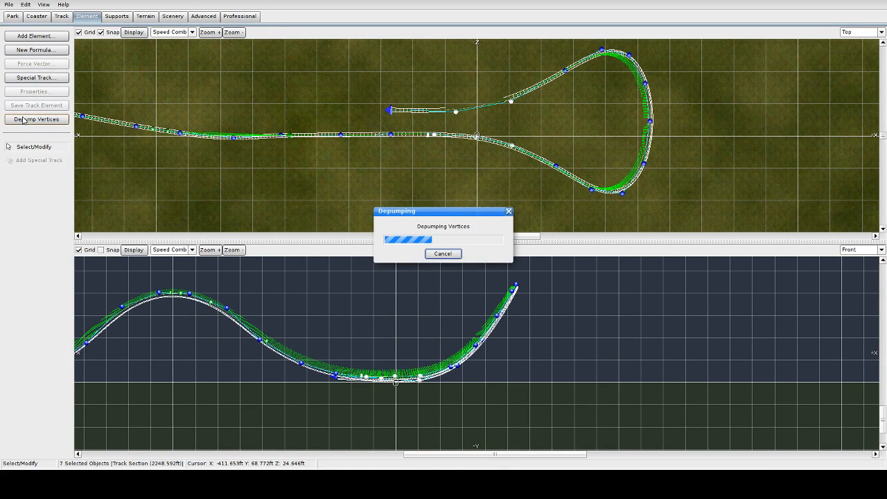
# Raise the valley-floor points including the track's end about 5 ft, and depump the points on the valley's hill side
pyautogui.moveTo(335, 341); pyautogui.dragTo(437, 417)
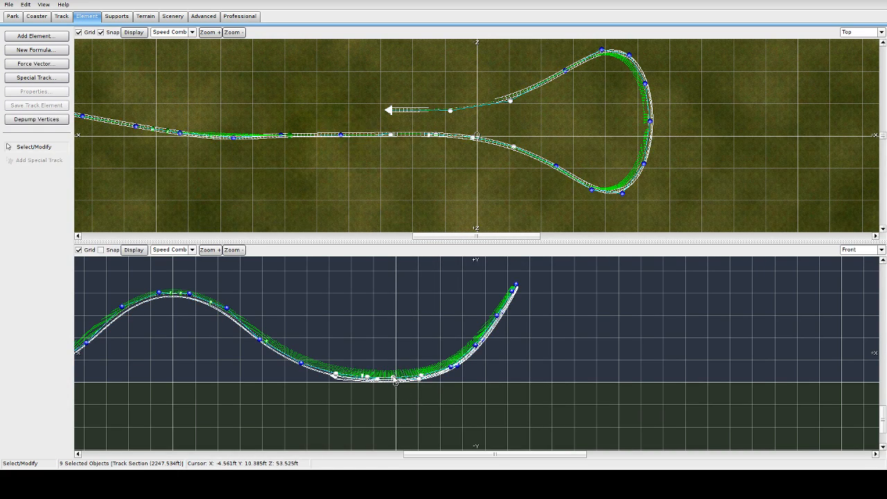
pyautogui.moveTo(394, 379); pyautogui.dragTo(394, 376)
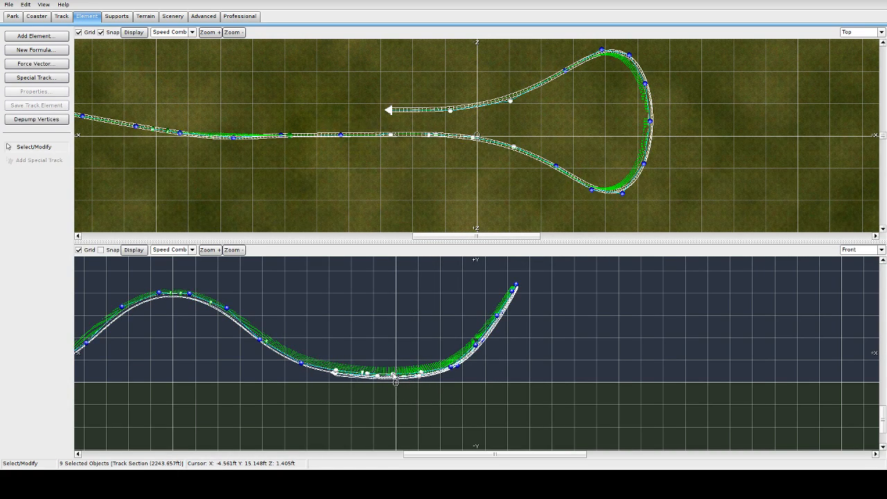
pyautogui.moveTo(279, 334); pyautogui.dragTo(373, 390)
pyautogui.click(36, 119)
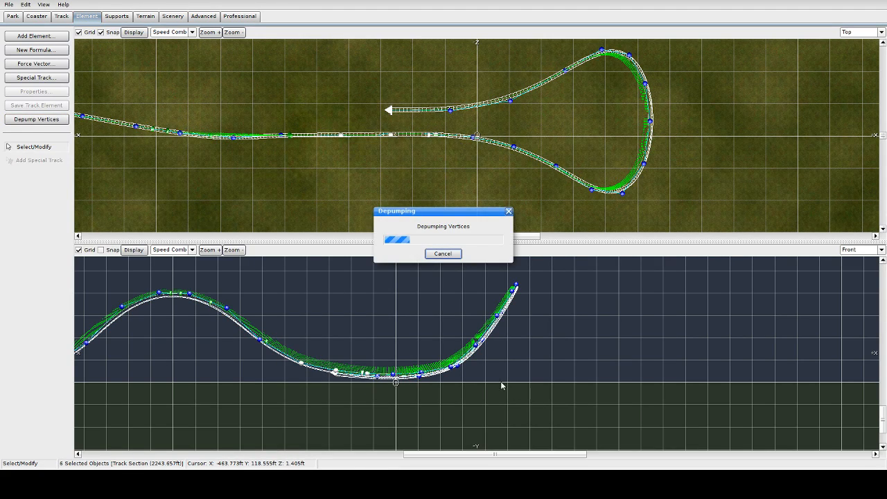
# Depump the vertices at the foot of the teardrop's climb, and again those along the middle of the valley floor
pyautogui.moveTo(407, 352); pyautogui.dragTo(465, 409)
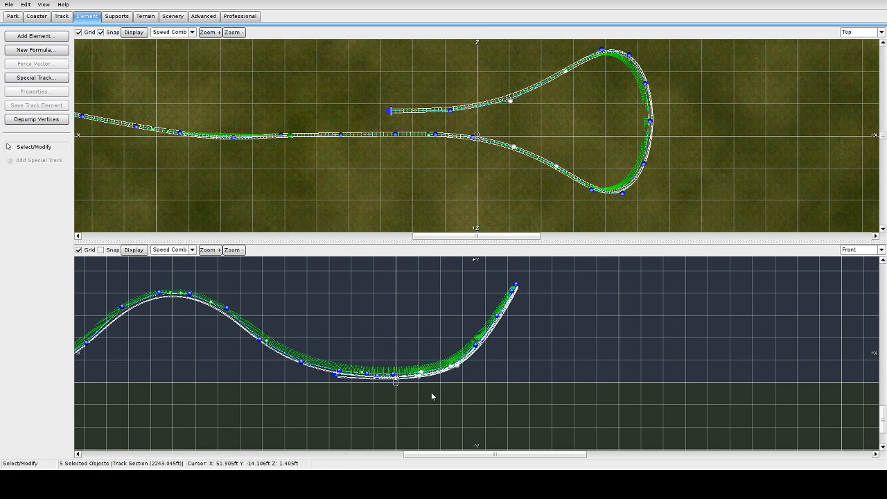
pyautogui.click(50, 119)
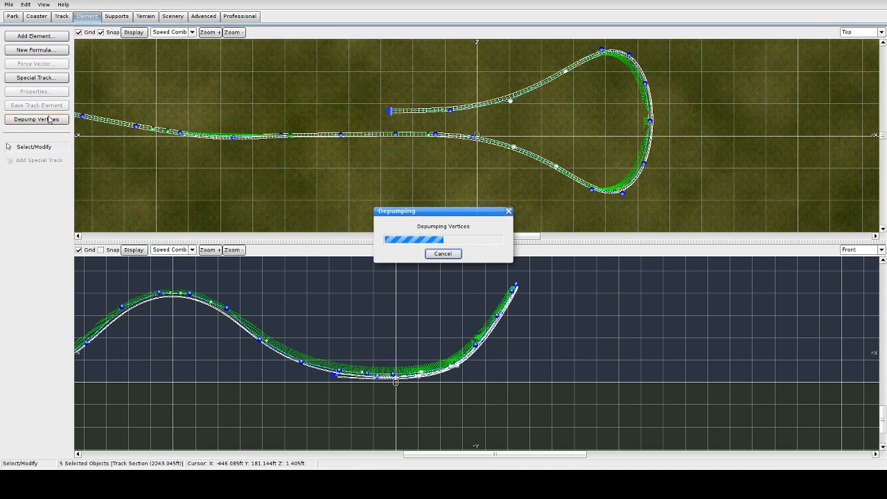
pyautogui.moveTo(348, 348); pyautogui.dragTo(432, 400)
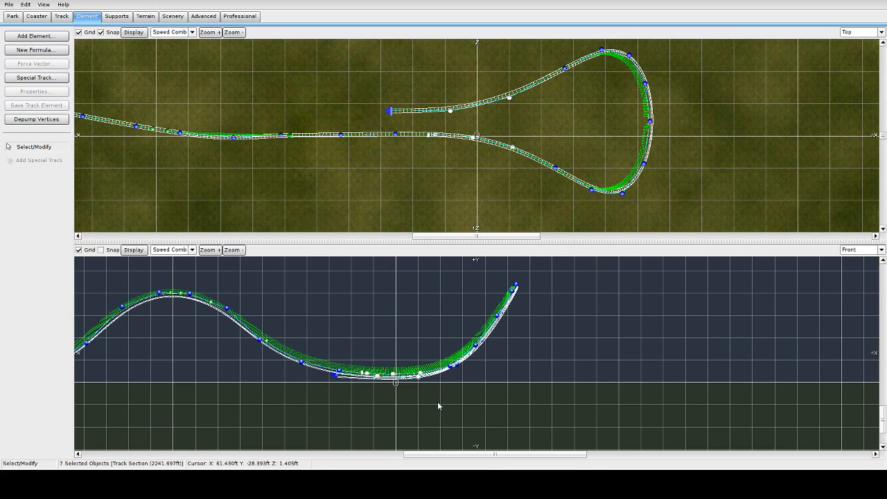
pyautogui.click(32, 122)
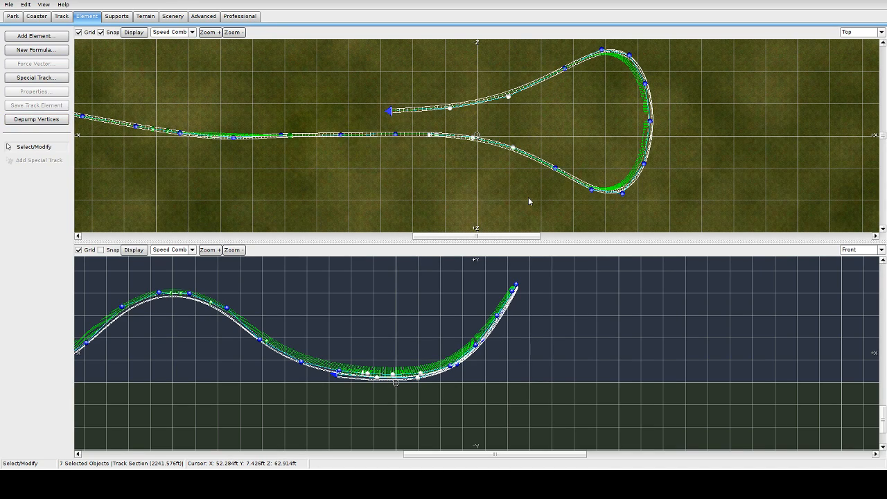
# Move the outer vertices on both sides of the teardrop about 9 ft inward in the Top view to narrow its head
pyautogui.click(601, 52)
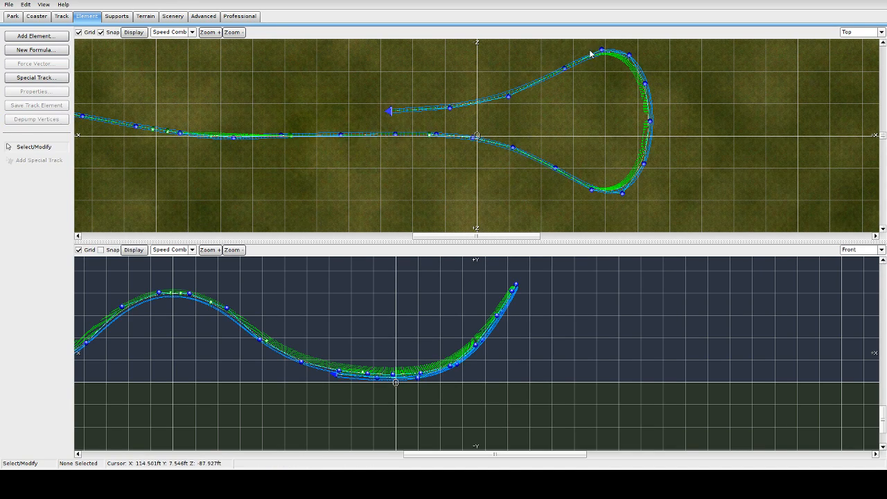
pyautogui.click(601, 51)
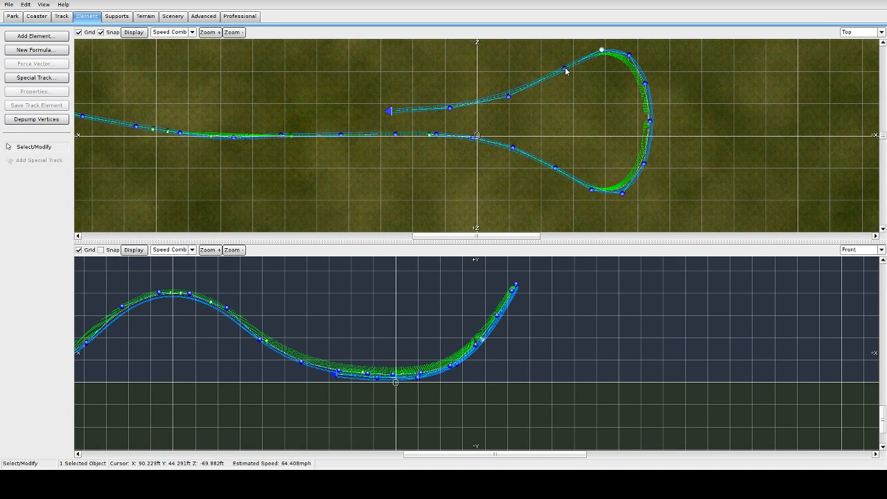
pyautogui.scroll(-1, 565, 74)
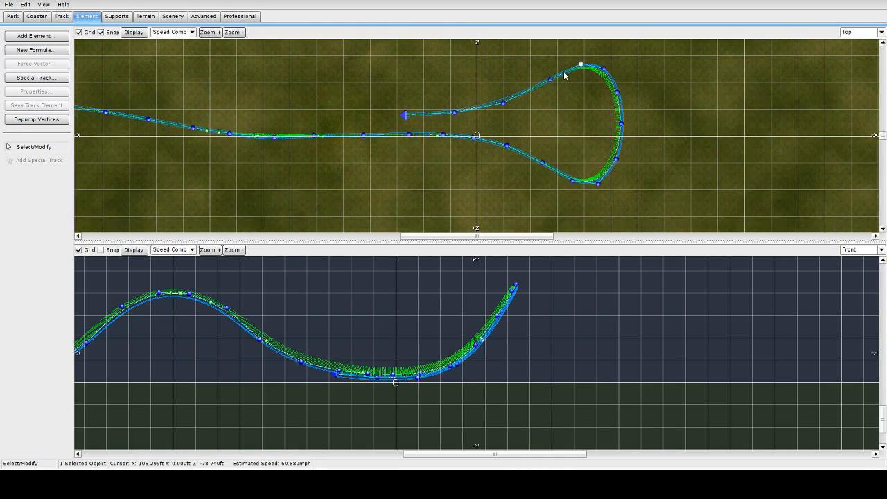
pyautogui.moveTo(543, 54); pyautogui.dragTo(581, 71)
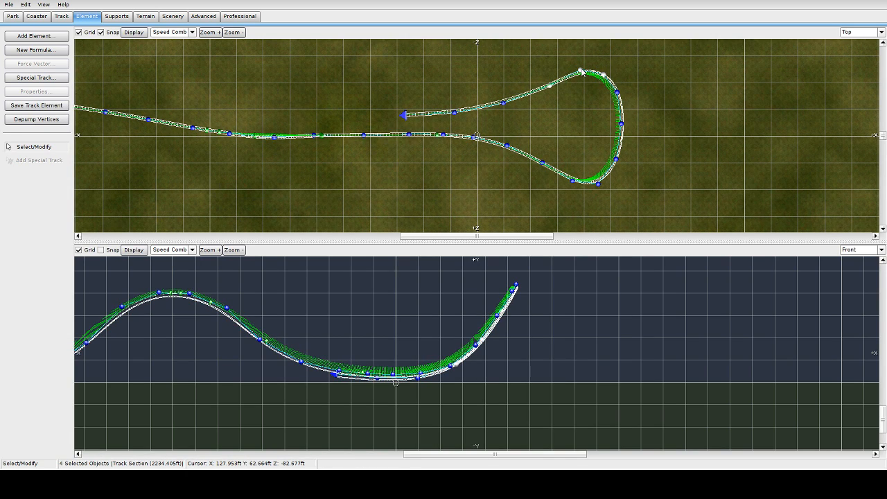
pyautogui.moveTo(540, 154); pyautogui.dragTo(600, 180)
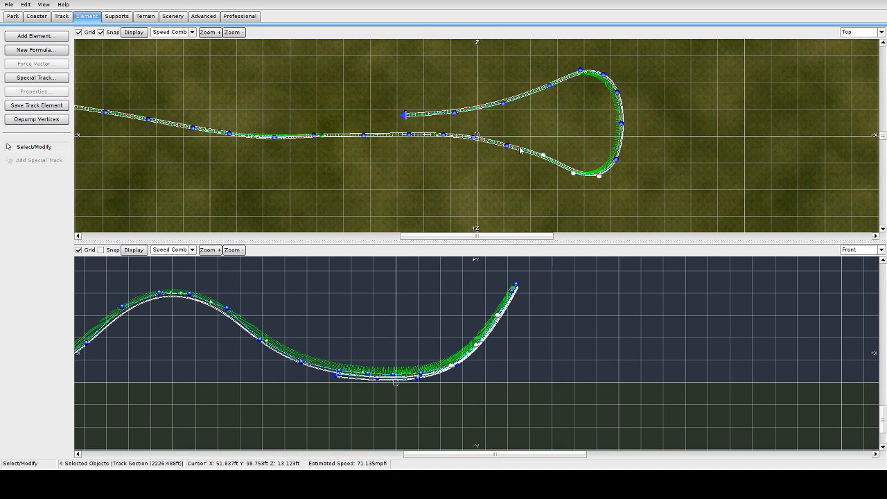
# Pull the teardrop's two opposite neck vertices inward in the Top view, and depump the entire teardrop
pyautogui.moveTo(494, 91); pyautogui.dragTo(506, 105)
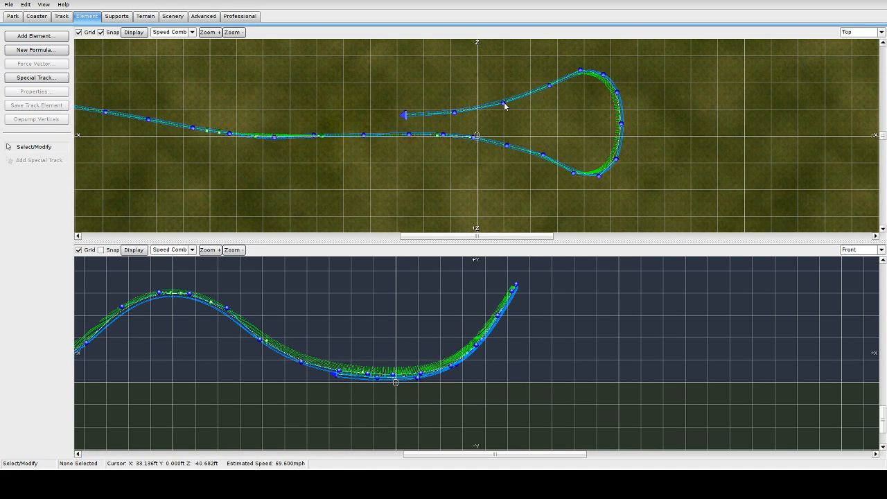
pyautogui.click(503, 102)
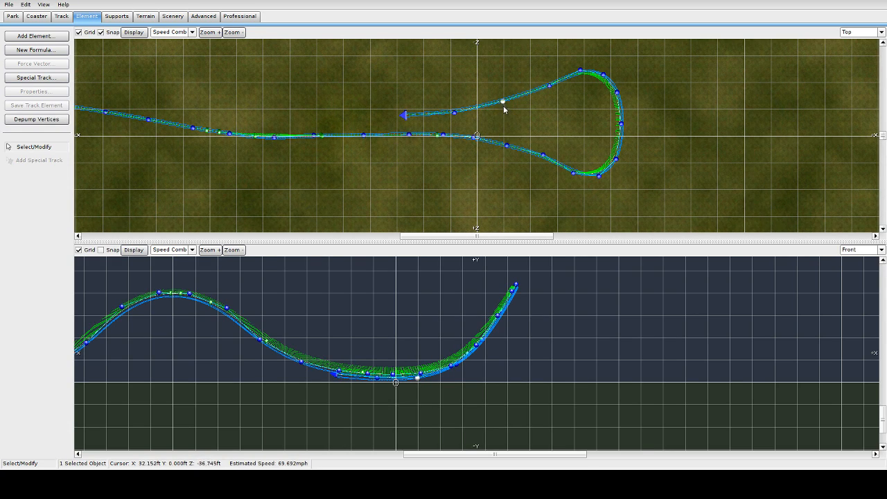
pyautogui.click(505, 109)
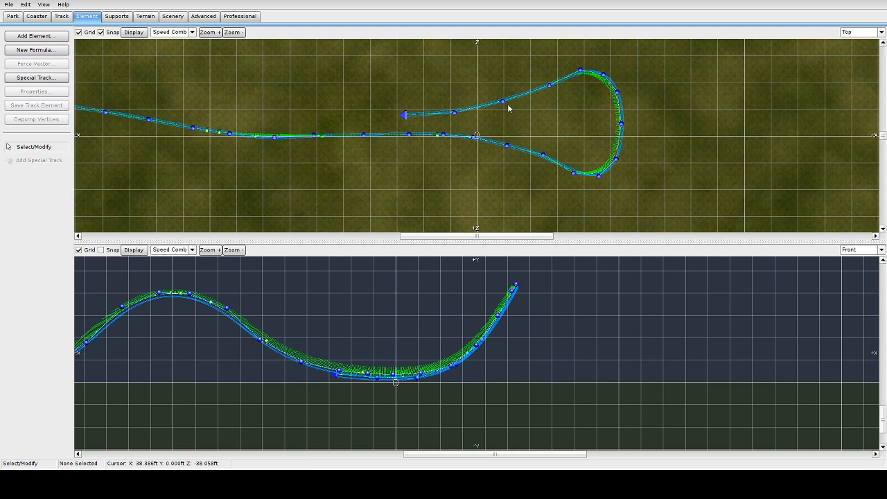
pyautogui.moveTo(505, 104); pyautogui.dragTo(507, 113)
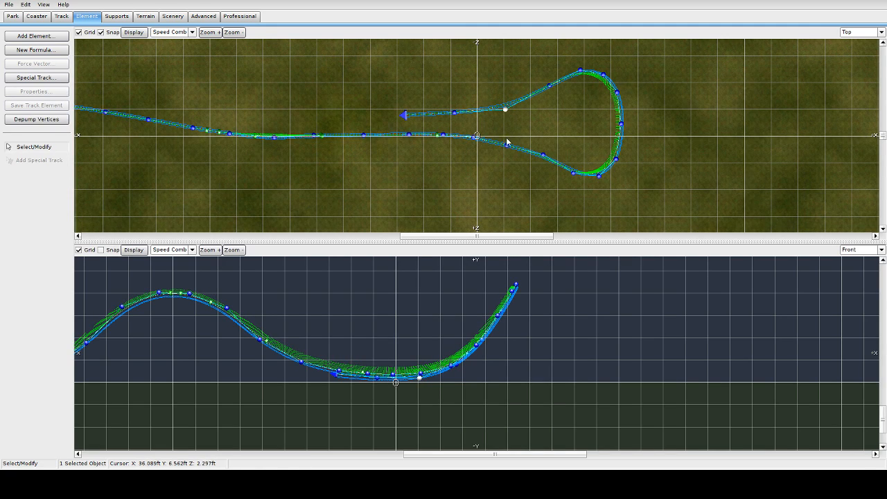
pyautogui.moveTo(507, 145); pyautogui.dragTo(506, 141)
pyautogui.moveTo(499, 70); pyautogui.dragTo(722, 270)
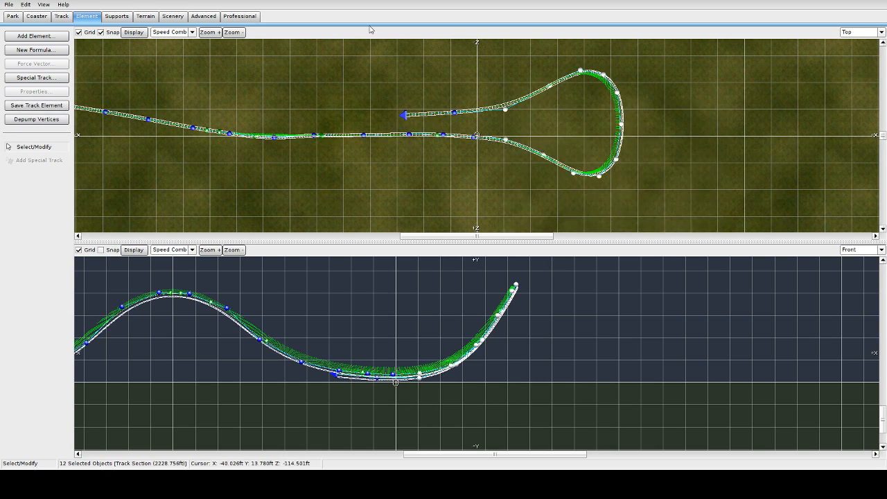
pyautogui.click(46, 119)
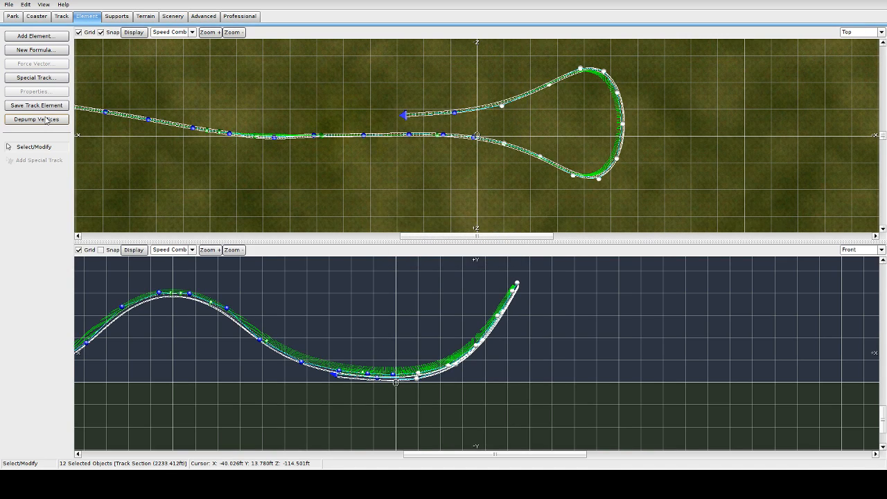
# Select the vertices of the hill before the teardrop, including its feet, and lower them about 21 ft in the Front view
pyautogui.moveTo(210, 364); pyautogui.dragTo(330, 352, button='right')
pyautogui.scroll(-2, 309, 338)
pyautogui.moveTo(282, 294); pyautogui.dragTo(455, 382)
pyautogui.moveTo(241, 296); pyautogui.dragTo(456, 393)
pyautogui.moveTo(353, 311); pyautogui.dragTo(354, 323)
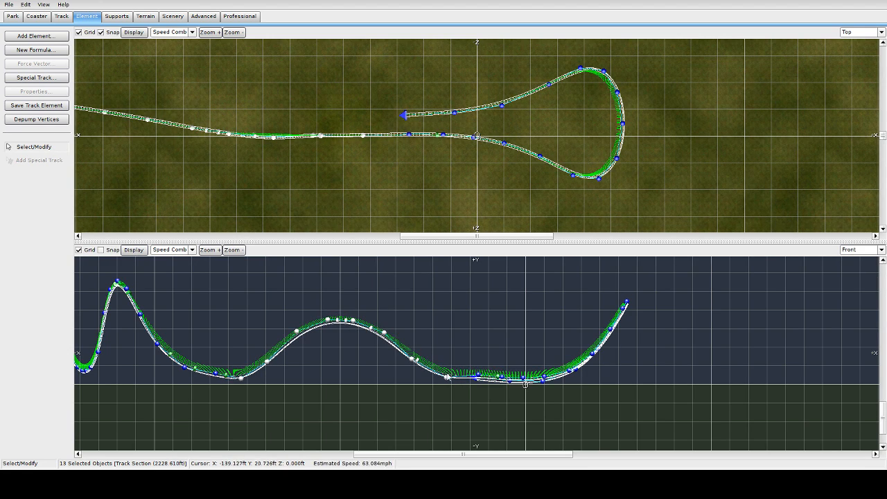
# Depump the valley vertices after the hill, leaving out the track's end and adding the next run vertex, and those before the hill
pyautogui.click(451, 362)
pyautogui.moveTo(404, 337); pyautogui.dragTo(489, 410)
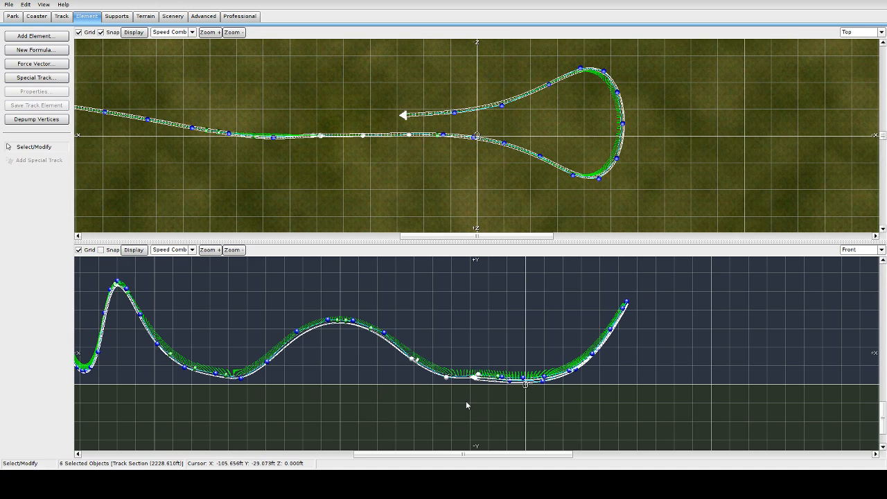
pyautogui.keyDown('ctrl'); pyautogui.click(405, 115); pyautogui.keyUp('ctrl')
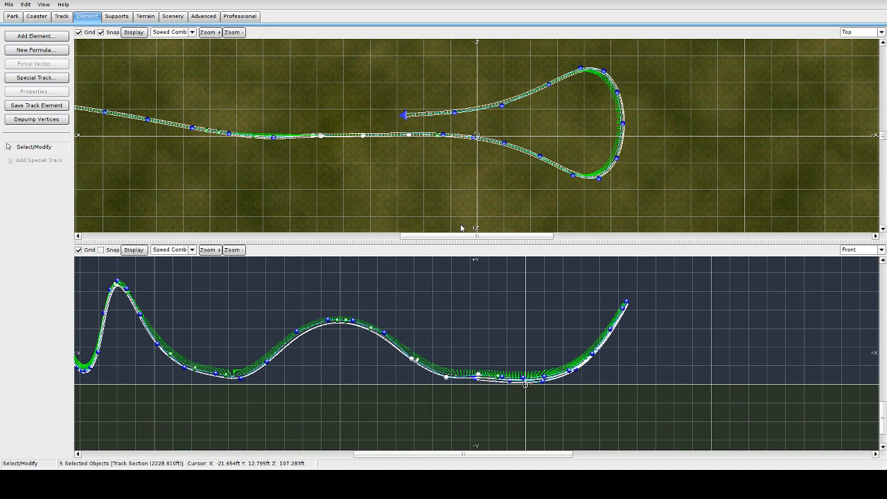
pyautogui.keyDown('ctrl'); pyautogui.click(444, 135); pyautogui.keyUp('ctrl')
pyautogui.click(31, 120)
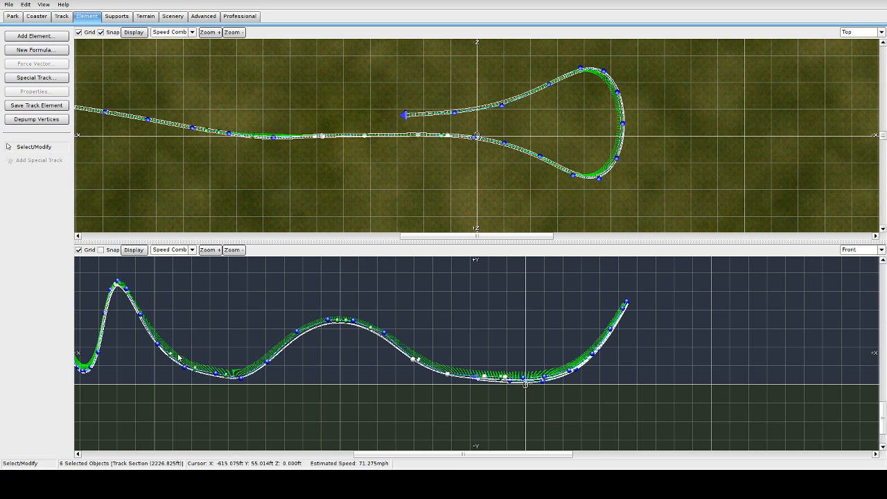
pyautogui.moveTo(180, 329); pyautogui.dragTo(272, 413)
pyautogui.click(36, 120)
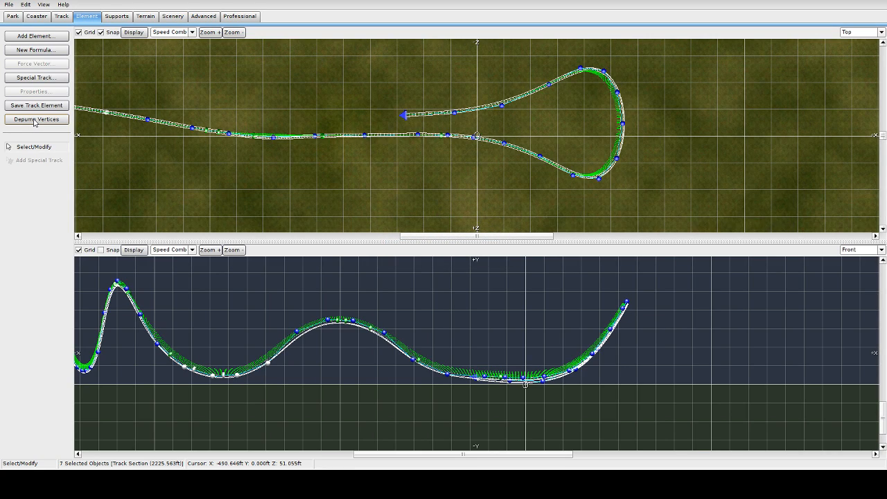
# Freeze the ExSTREAM coaster and leave the editor
pyautogui.click(30, 16)
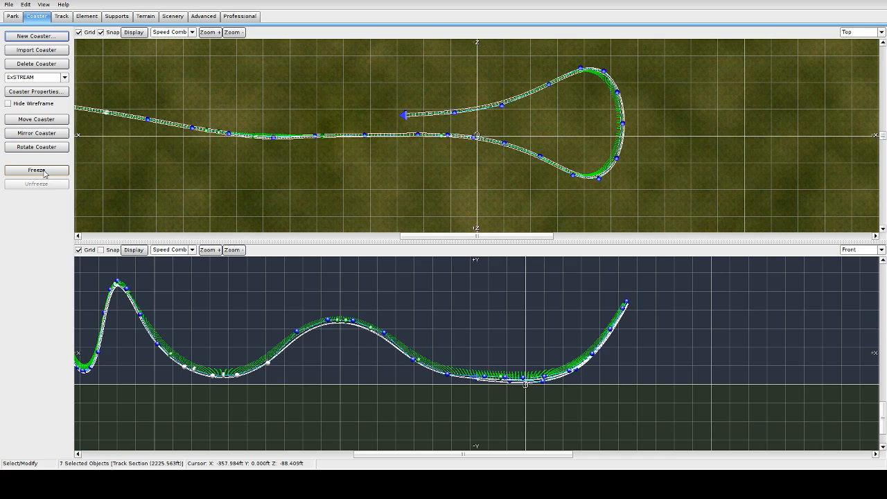
pyautogui.click(42, 170)
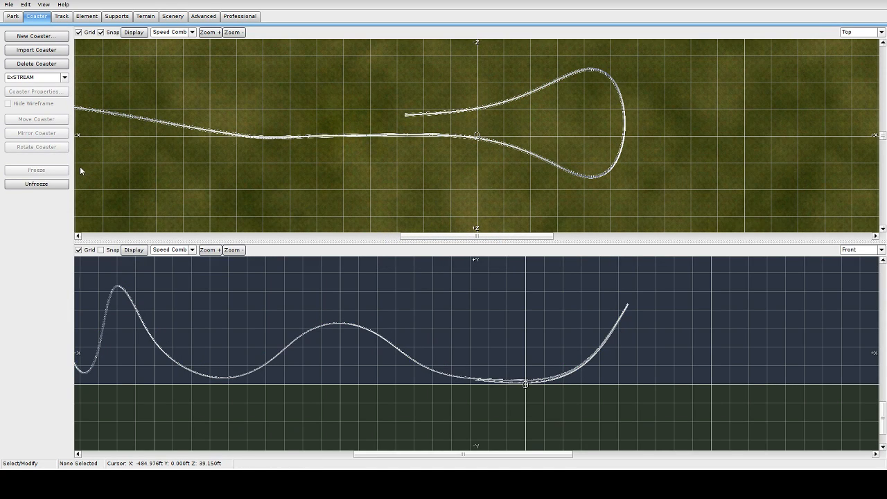
pyautogui.click(9, 4)
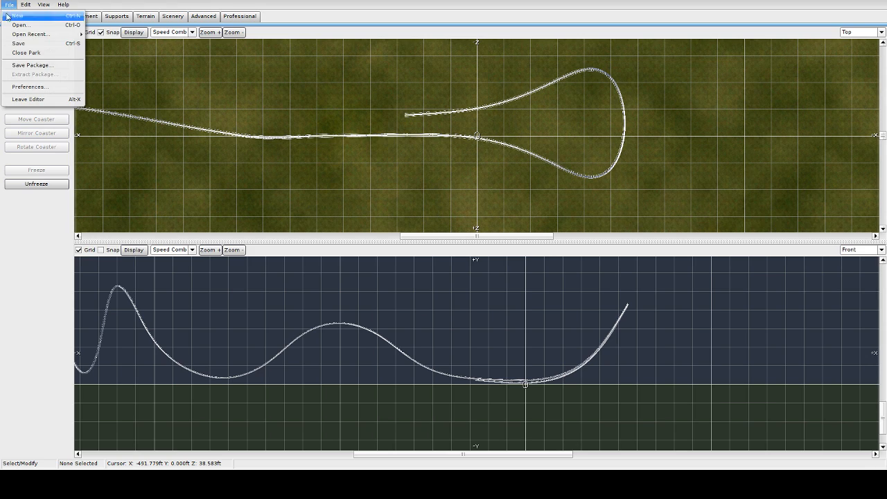
pyautogui.click(29, 100)
pyautogui.click(402, 249)
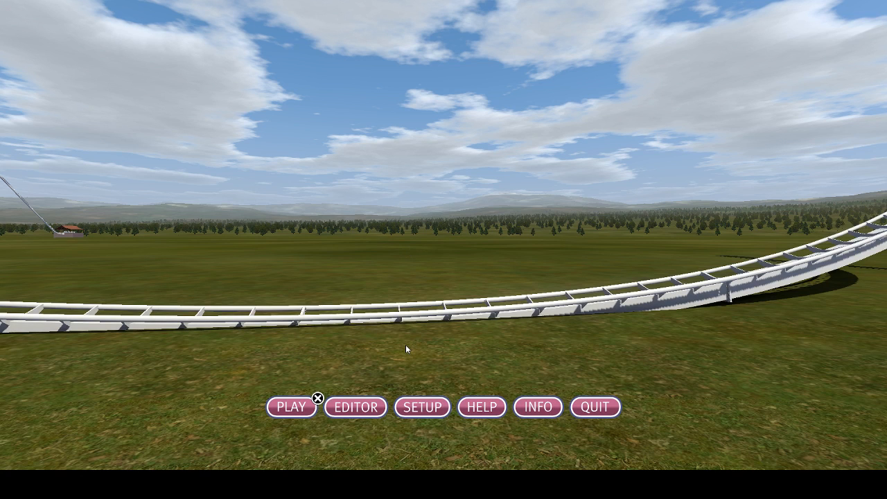
# Test-ride the coaster, speeding the simulation up to x4 on the lift and returning it to x1 for the ride
pyautogui.click(291, 408)
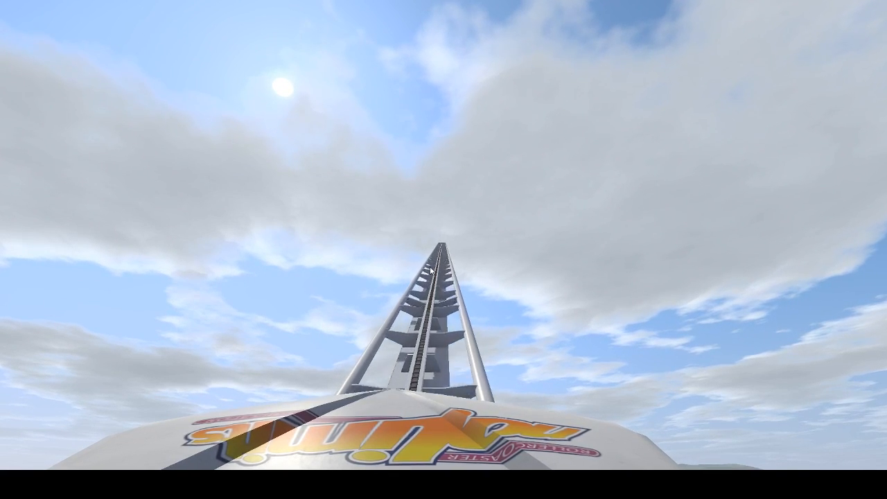
pyautogui.press('KP_Add')
pyautogui.press('KP_Add')
pyautogui.press('KP_Add')
pyautogui.press('KP_Add')
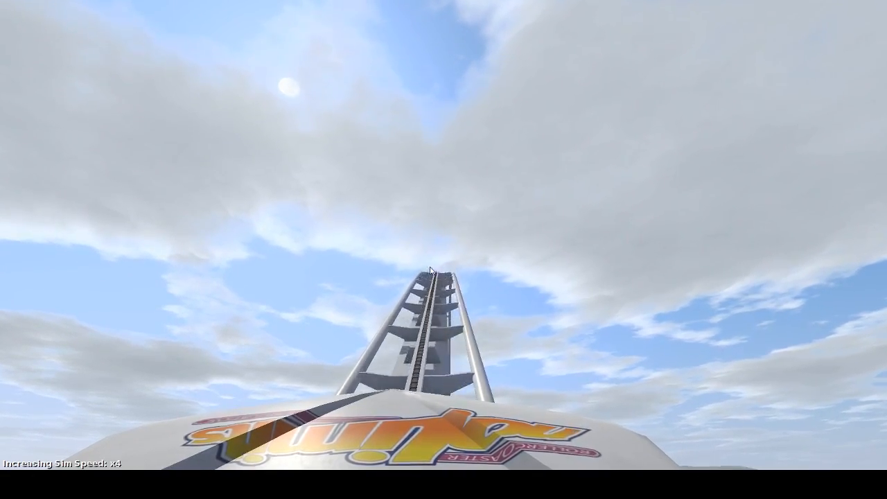
pyautogui.press('KP_Subtract')
pyautogui.press('KP_Subtract')
pyautogui.press('KP_Subtract')
pyautogui.press('KP_Subtract')
pyautogui.press('KP_Subtract')
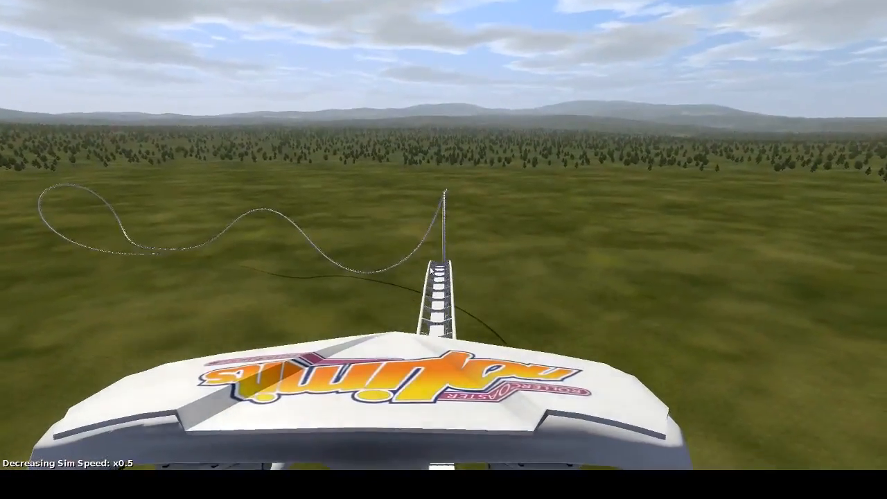
pyautogui.press('KP_Add')
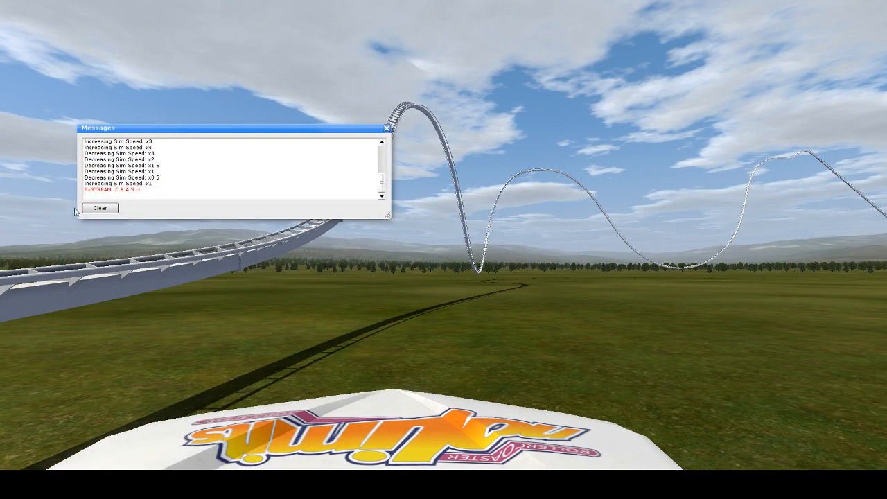
# Clear and close the message log, end the test ride, and return to the editor
pyautogui.click(104, 209)
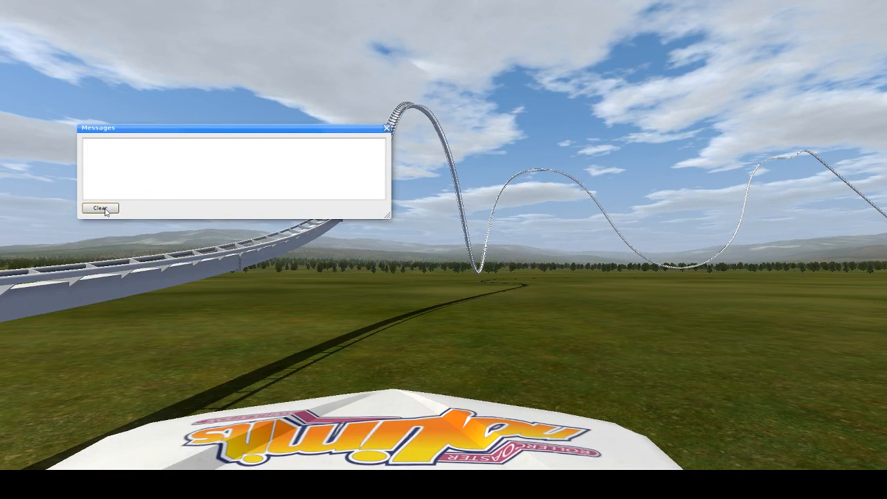
pyautogui.click(387, 129)
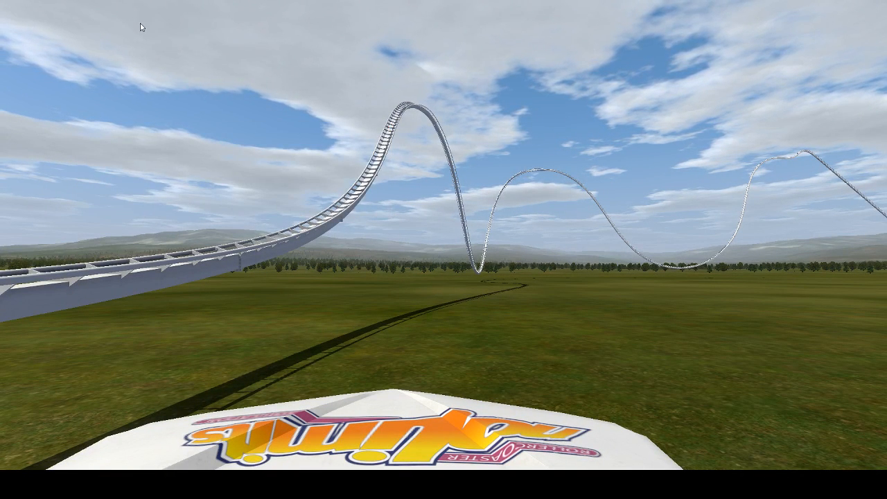
pyautogui.press('Escape')
pyautogui.click(349, 409)
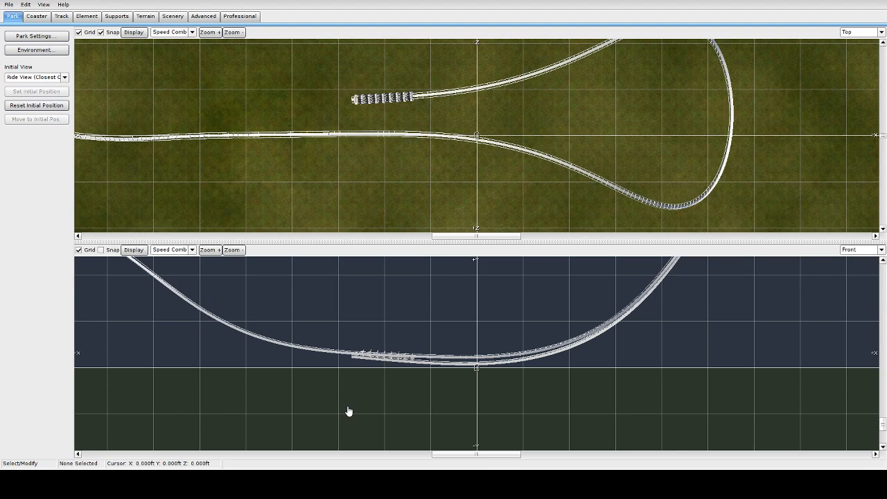
# Unfreeze the ExSTREAM coaster with the whole teardrop turnaround framed in the Top view
pyautogui.scroll(-3, 595, 177)
pyautogui.moveTo(705, 159); pyautogui.dragTo(635, 158, button='right')
pyautogui.scroll(-1, 578, 147)
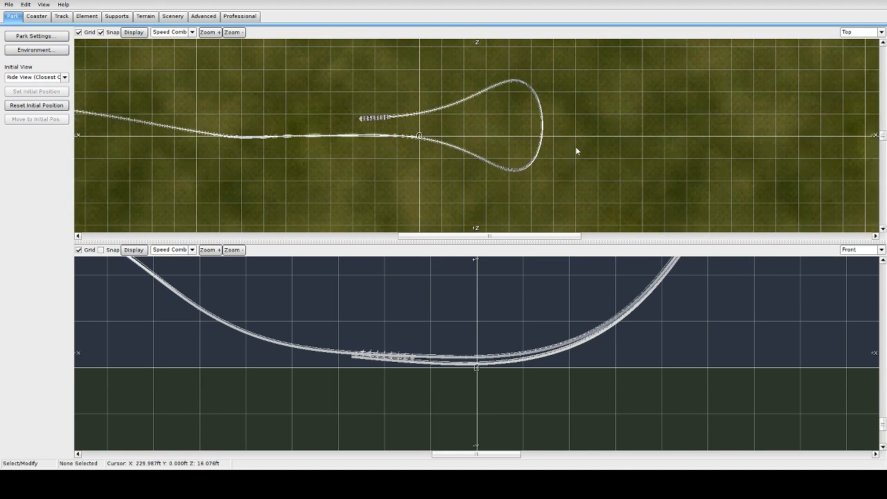
pyautogui.click(38, 17)
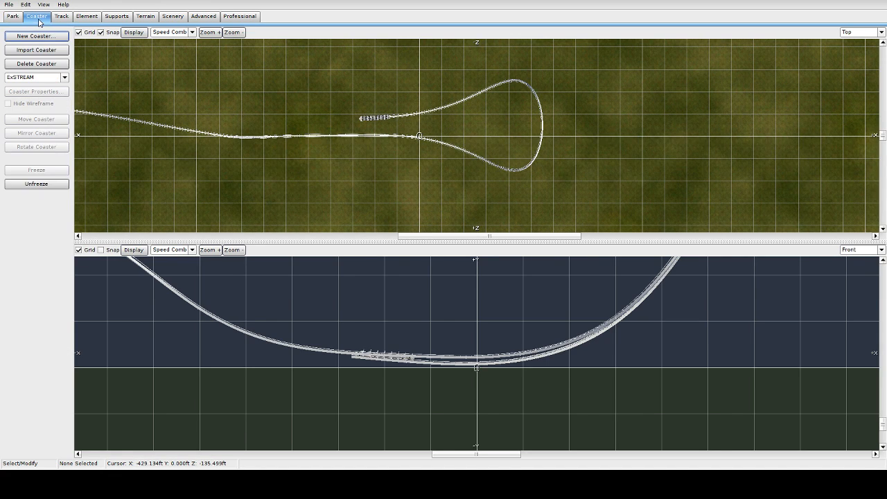
pyautogui.click(33, 184)
# Shift the teardrop's return-side vertices inward in the Top view, and pull the track's end back to straighten the exit run
pyautogui.moveTo(427, 67); pyautogui.dragTo(560, 118)
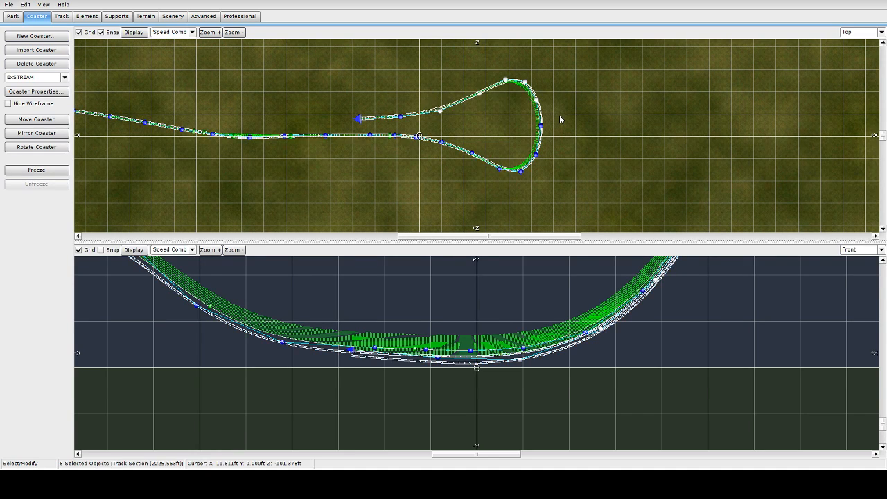
pyautogui.moveTo(373, 66); pyautogui.dragTo(593, 123)
pyautogui.moveTo(540, 109); pyautogui.dragTo(538, 112)
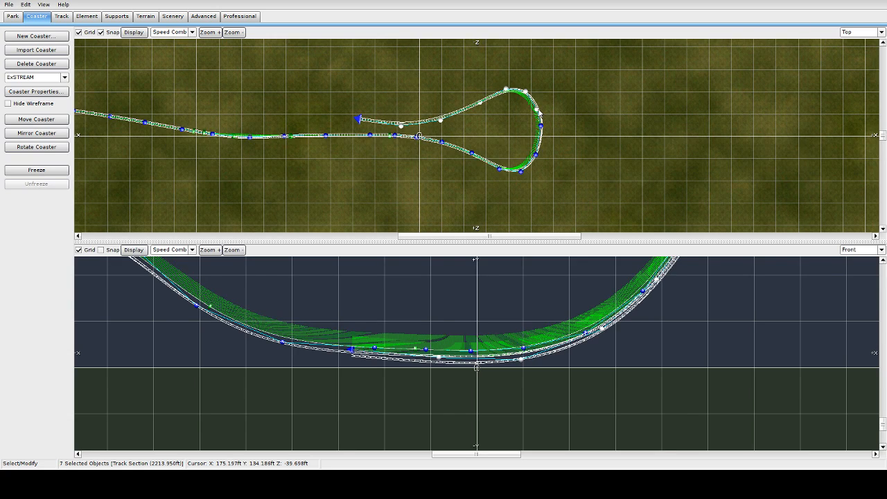
pyautogui.click(438, 120)
pyautogui.click(441, 121)
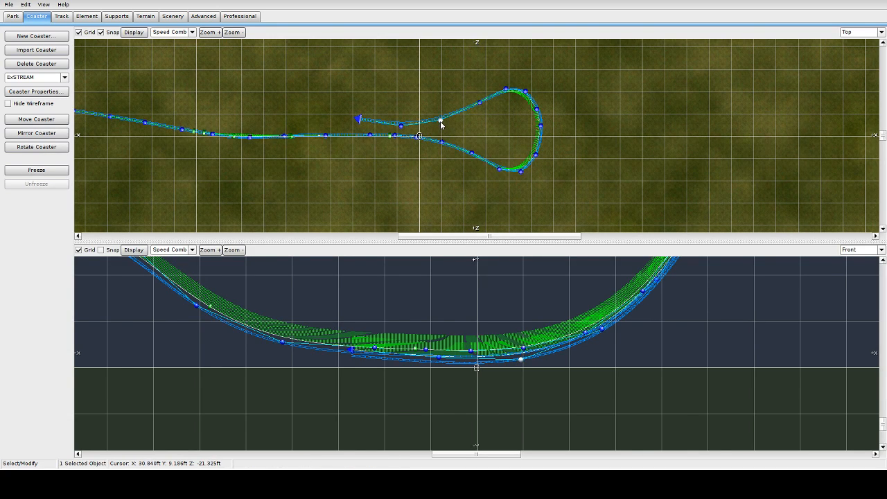
pyautogui.moveTo(400, 126); pyautogui.dragTo(375, 120)
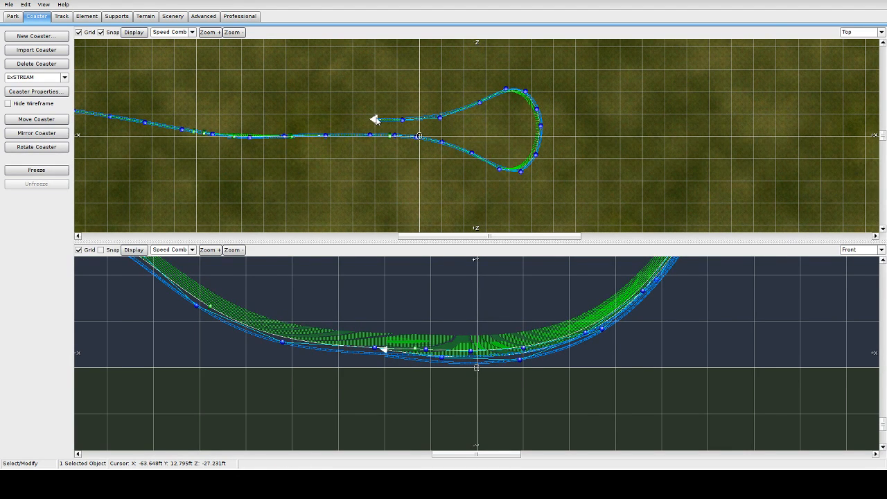
# Narrow the teardrop's entry side by shifting its vertices inward in the Top view and easing the vertices leading into the curve
pyautogui.moveTo(466, 137); pyautogui.dragTo(564, 201)
pyautogui.moveTo(522, 170); pyautogui.dragTo(520, 161)
pyautogui.click(443, 143)
pyautogui.moveTo(443, 142); pyautogui.dragTo(442, 139)
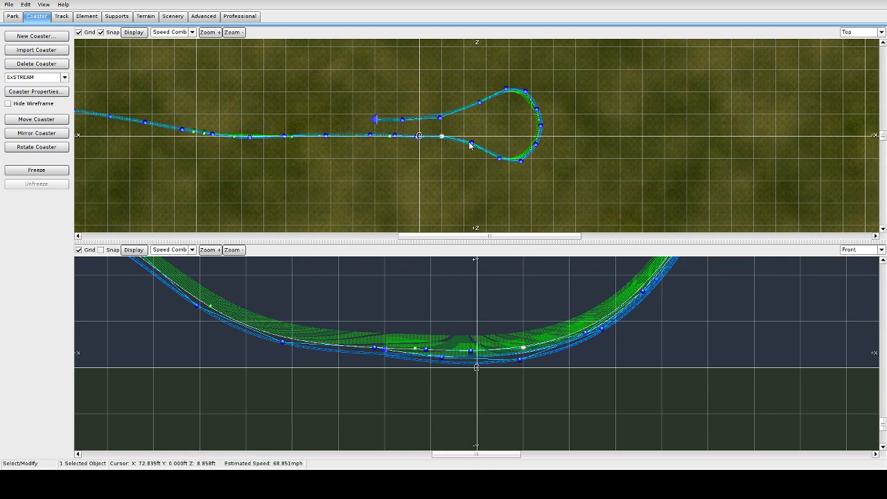
pyautogui.moveTo(521, 161); pyautogui.dragTo(518, 152)
pyautogui.click(496, 151)
pyautogui.moveTo(497, 153); pyautogui.dragTo(496, 155)
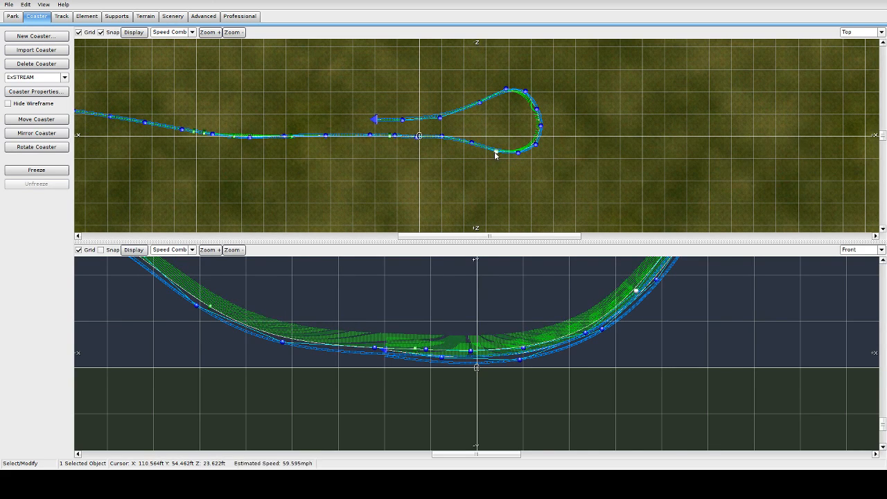
# Reposition the teardrop's return-side and exit-run vertices individually in the Top view to round the turn and narrow it toward the entry track
pyautogui.moveTo(507, 90); pyautogui.dragTo(506, 98)
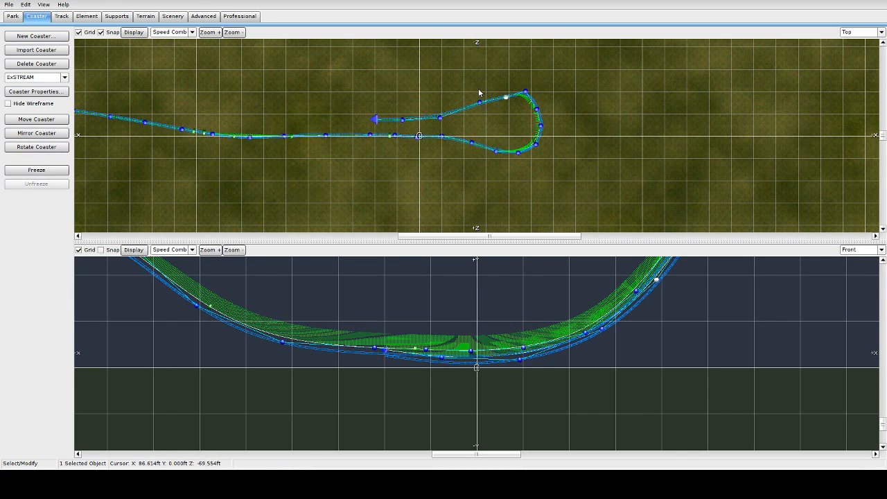
pyautogui.click(440, 118)
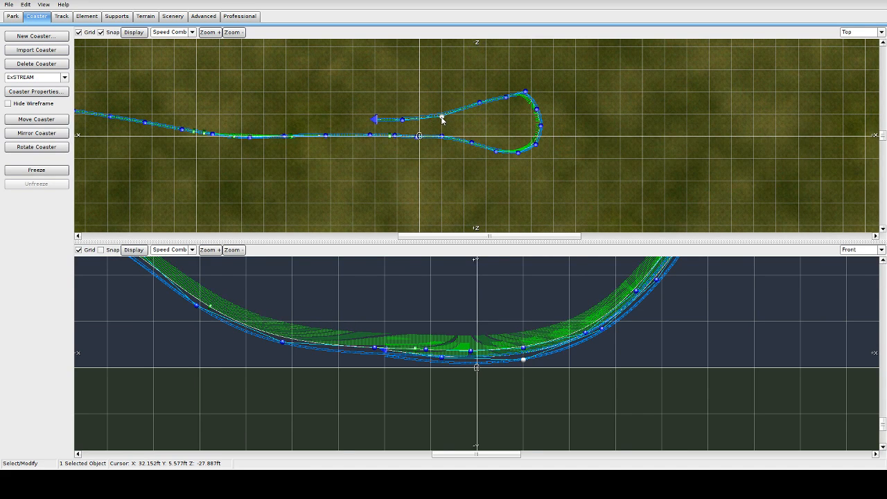
pyautogui.moveTo(442, 119)
pyautogui.mouseDown()
pyautogui.moveTo(404, 123)
pyautogui.moveTo(418, 116)
pyautogui.mouseUp()
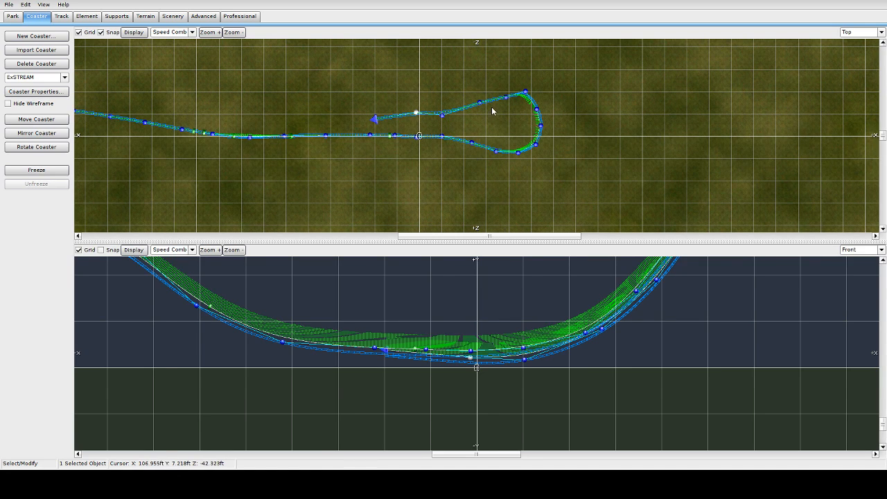
pyautogui.moveTo(480, 103); pyautogui.dragTo(472, 111)
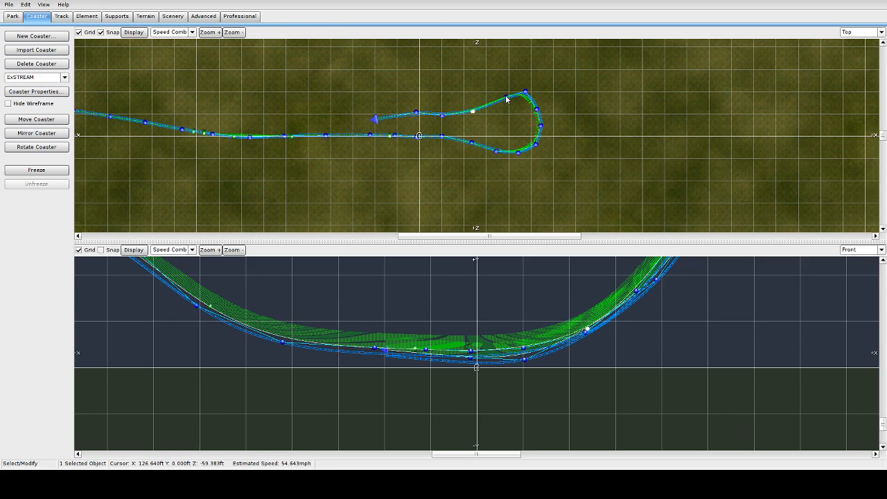
pyautogui.moveTo(507, 96)
pyautogui.mouseDown()
pyautogui.moveTo(494, 104)
pyautogui.moveTo(524, 95)
pyautogui.moveTo(517, 105)
pyautogui.mouseUp()
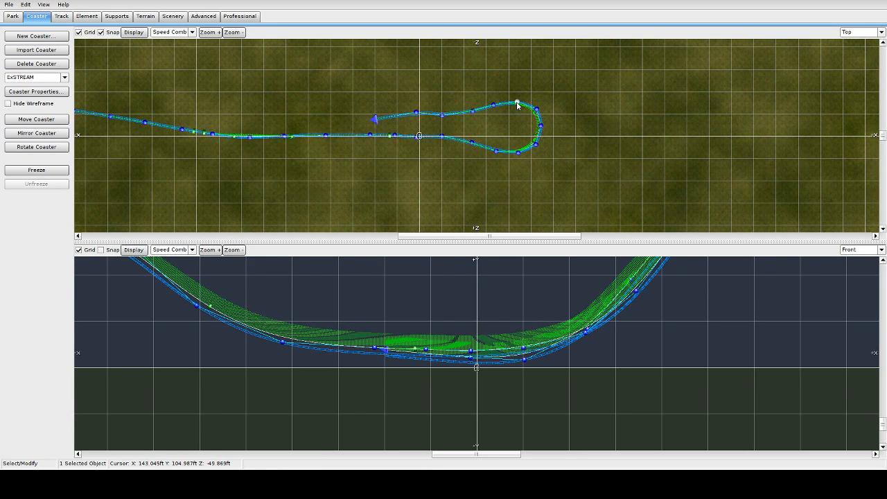
pyautogui.click(538, 109)
pyautogui.moveTo(543, 127); pyautogui.dragTo(545, 128)
# Depump the ten vertices around the teardrop turnaround, and the five vertices on the run leading into it
pyautogui.moveTo(458, 82); pyautogui.dragTo(629, 215)
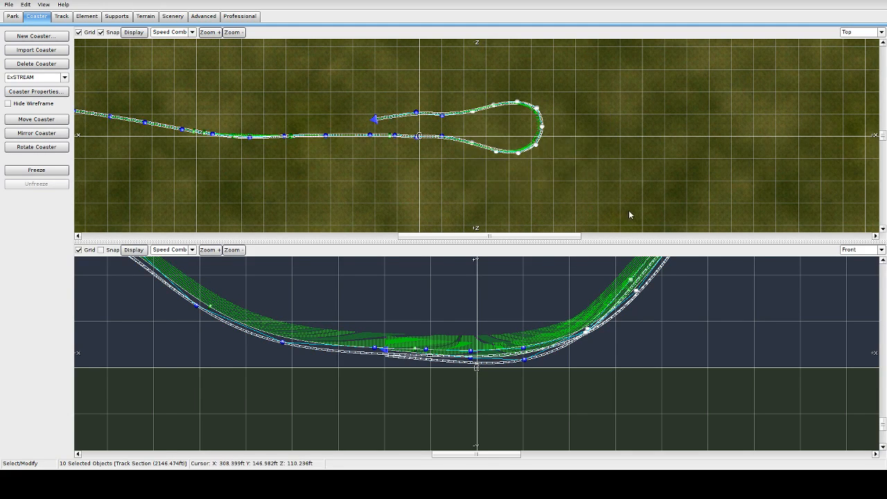
pyautogui.click(87, 17)
pyautogui.click(37, 120)
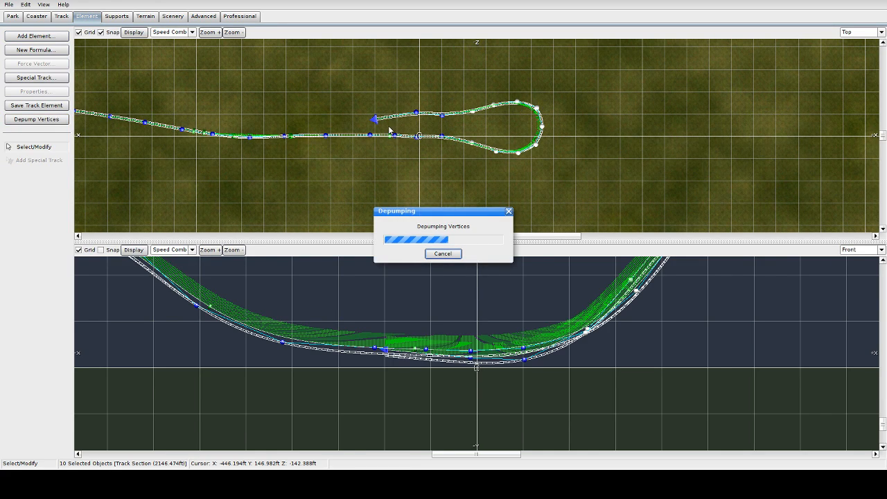
pyautogui.moveTo(391, 127); pyautogui.dragTo(449, 158)
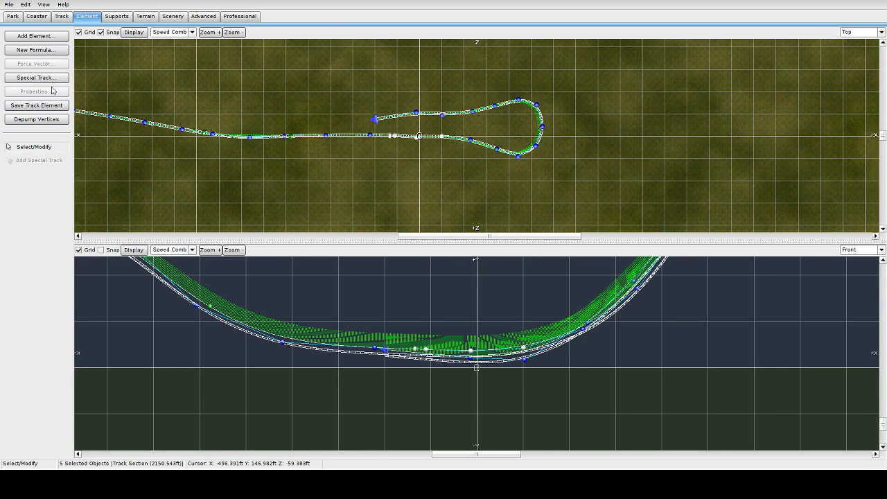
pyautogui.click(44, 122)
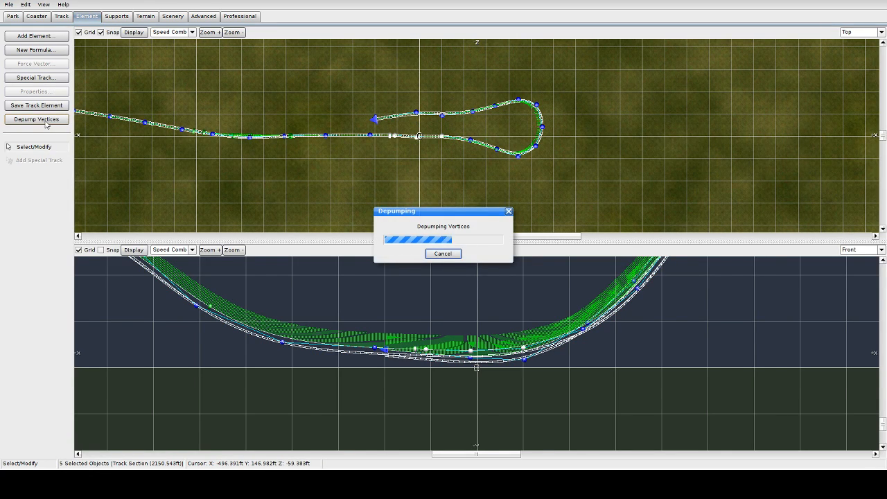
# Depump the exit-run vertices twice, adjusting the track's end into line with the run before each pass
pyautogui.moveTo(375, 119); pyautogui.dragTo(480, 133)
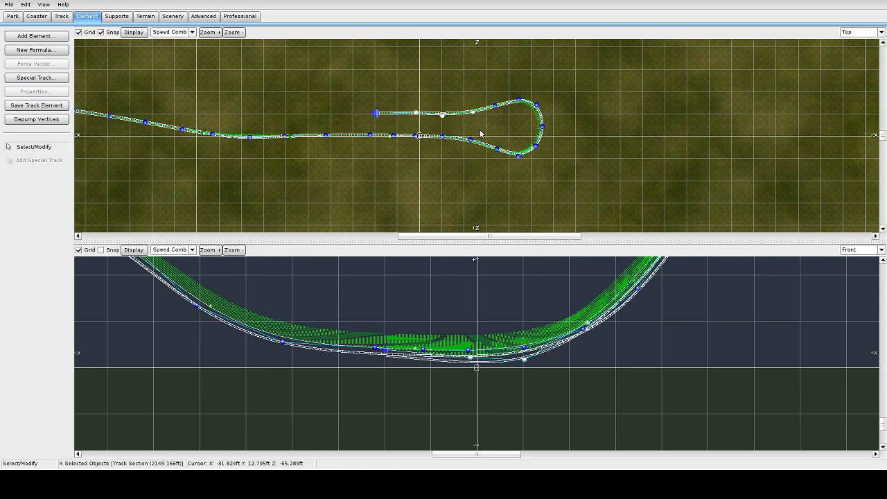
pyautogui.click(38, 121)
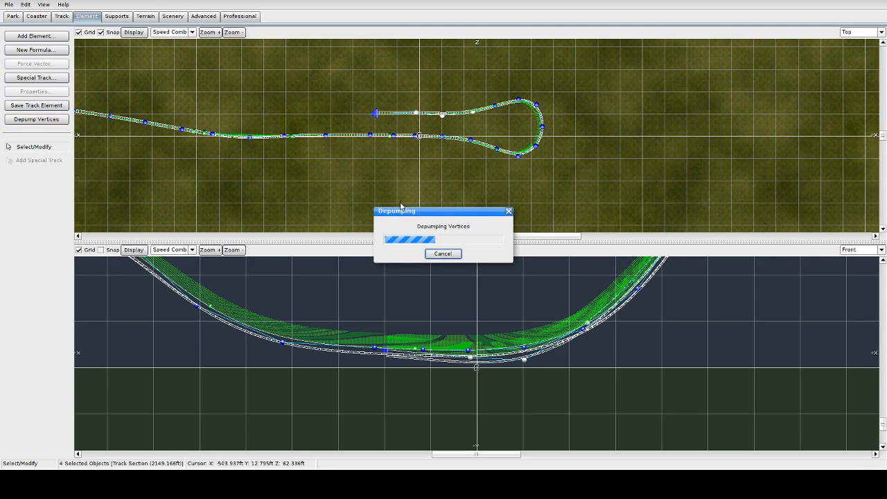
pyautogui.click(377, 114)
pyautogui.moveTo(399, 97); pyautogui.dragTo(478, 132)
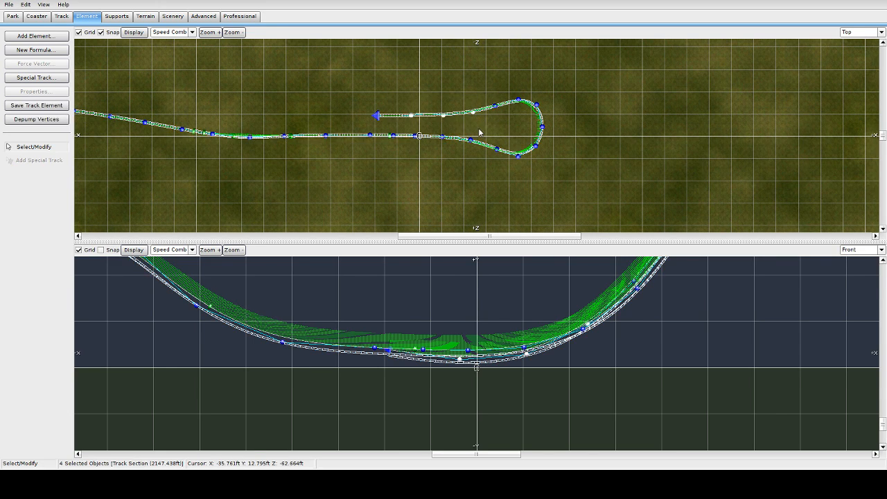
pyautogui.click(39, 120)
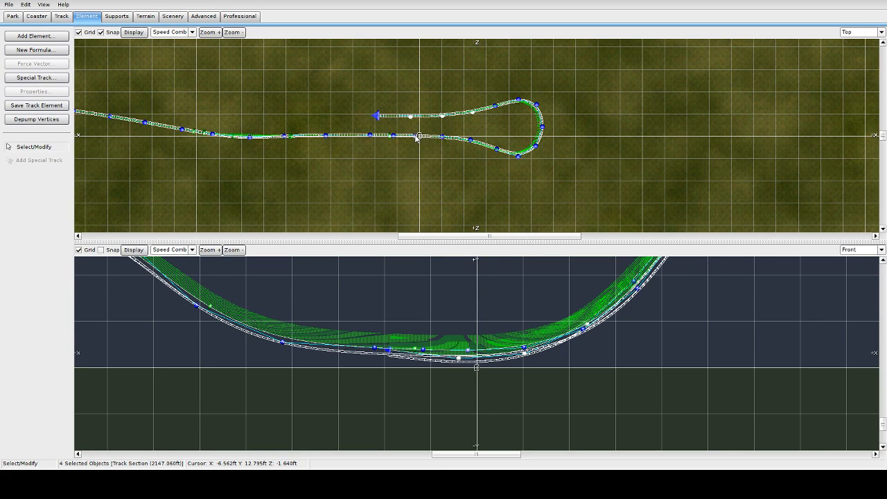
# Depump the four vertices leading into the teardrop, and once more the ten vertices around the turn
pyautogui.moveTo(402, 125); pyautogui.dragTo(470, 149)
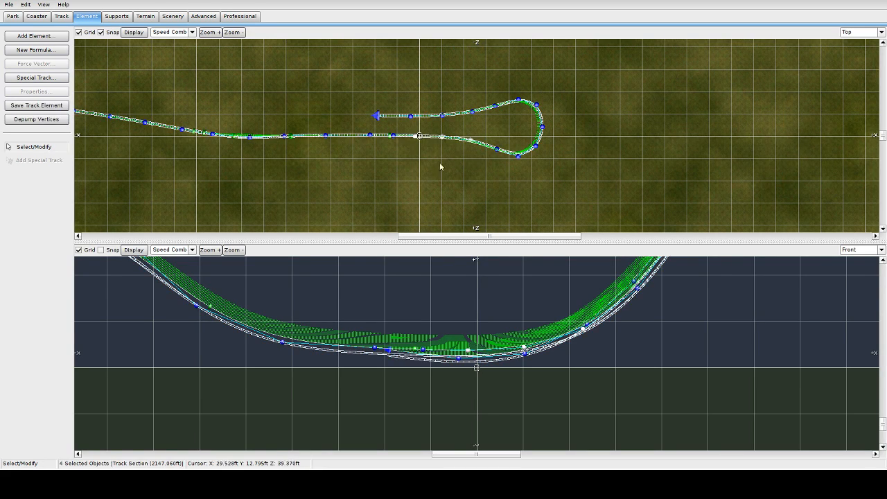
pyautogui.click(43, 120)
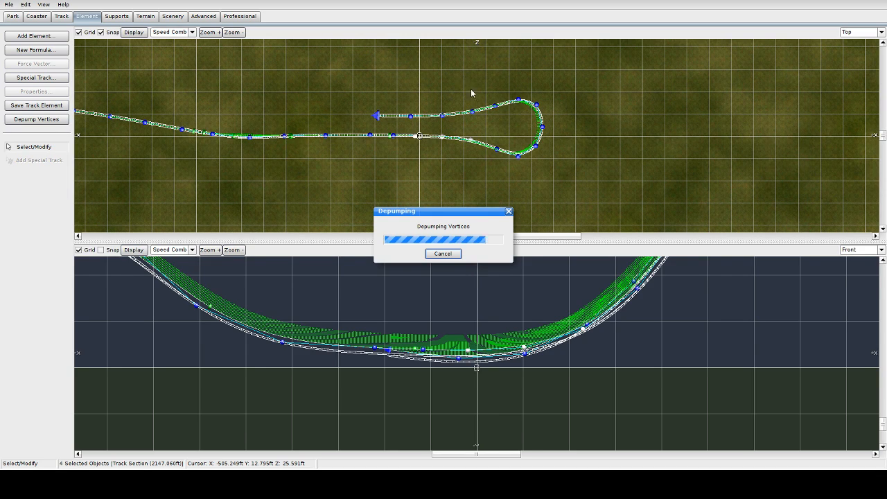
pyautogui.moveTo(480, 97); pyautogui.dragTo(664, 235)
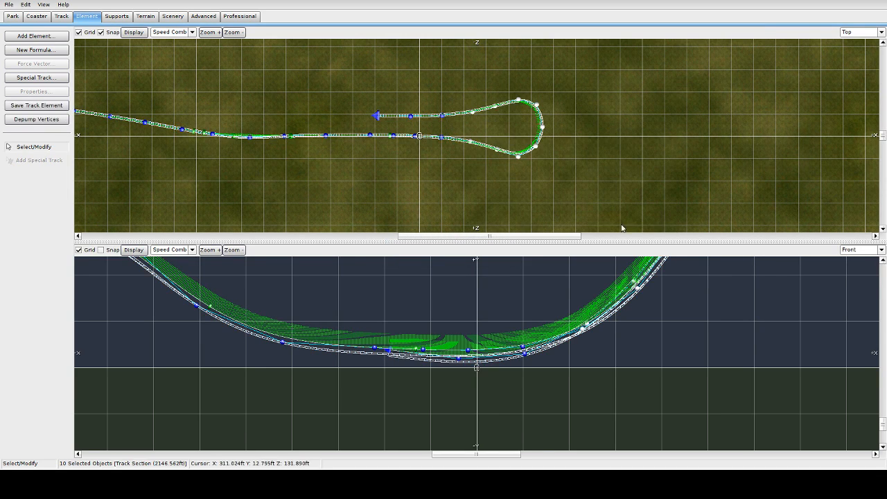
pyautogui.click(32, 121)
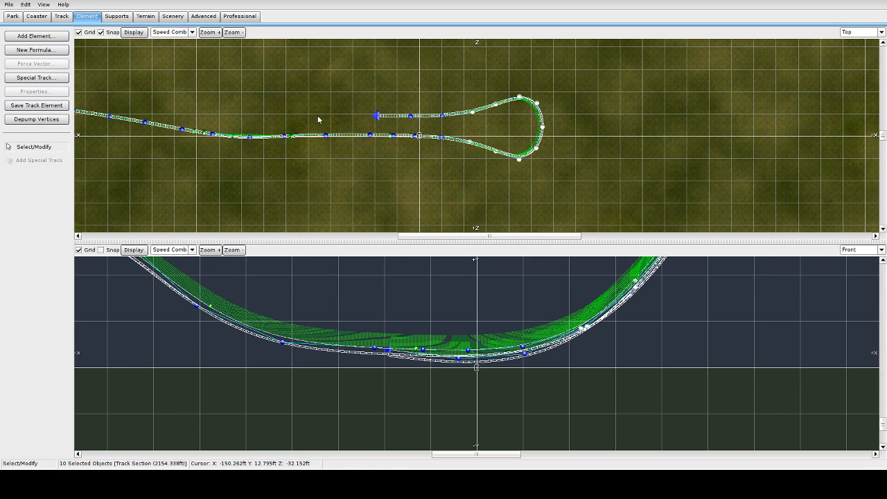
# Select the 18 vertices of the teardrop and its entry and exit runs, and shift them about 50 ft toward the preceding hill
pyautogui.scroll(-5, 468, 203)
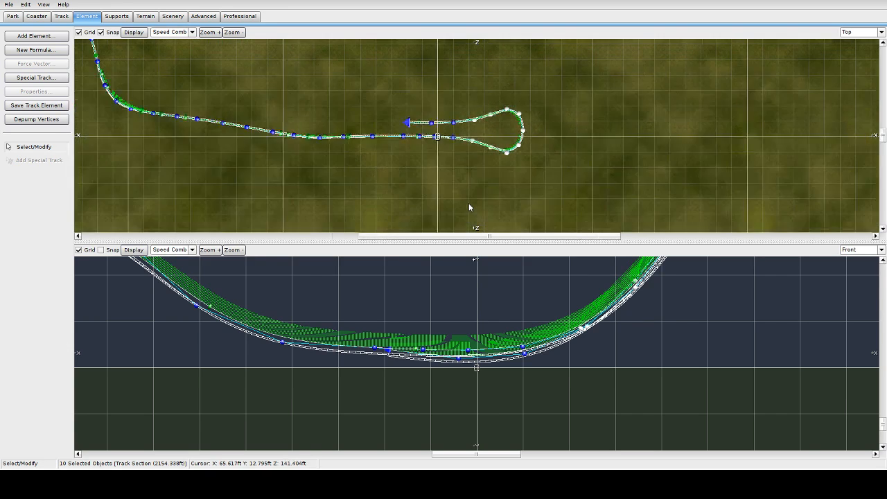
pyautogui.scroll(-5, 482, 288)
pyautogui.scroll(5, 483, 294)
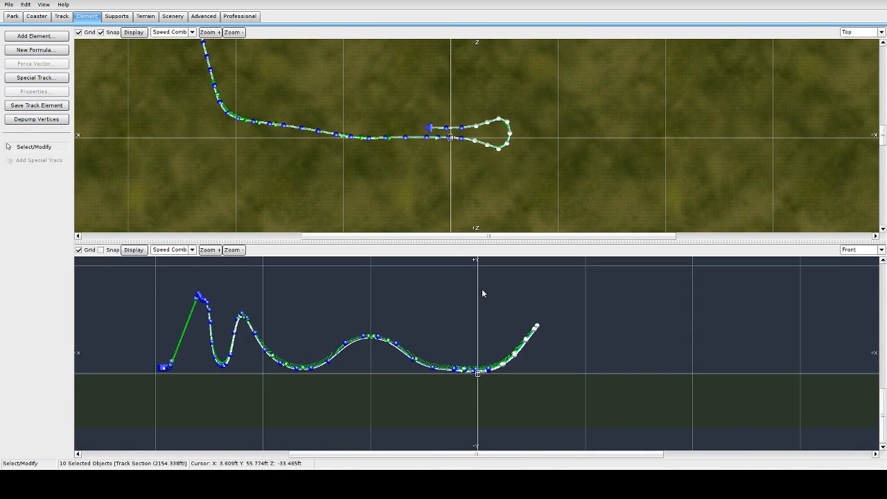
pyautogui.moveTo(418, 100); pyautogui.dragTo(552, 183)
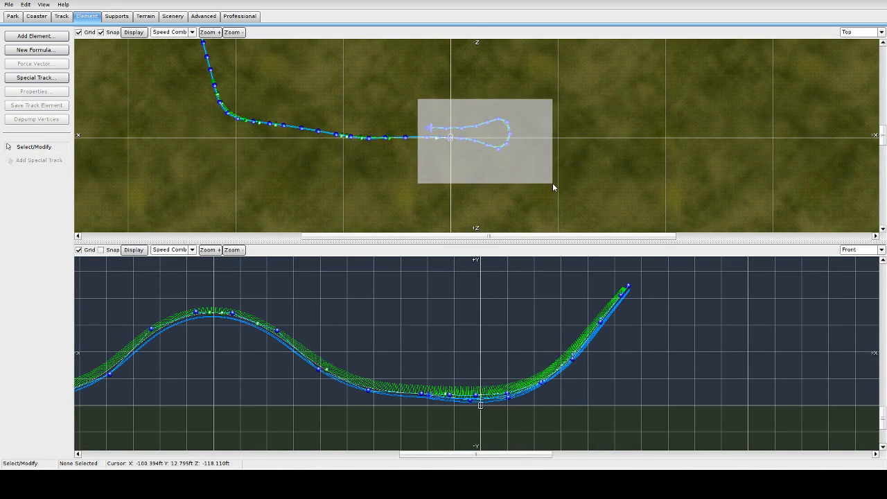
pyautogui.scroll(4, 527, 181)
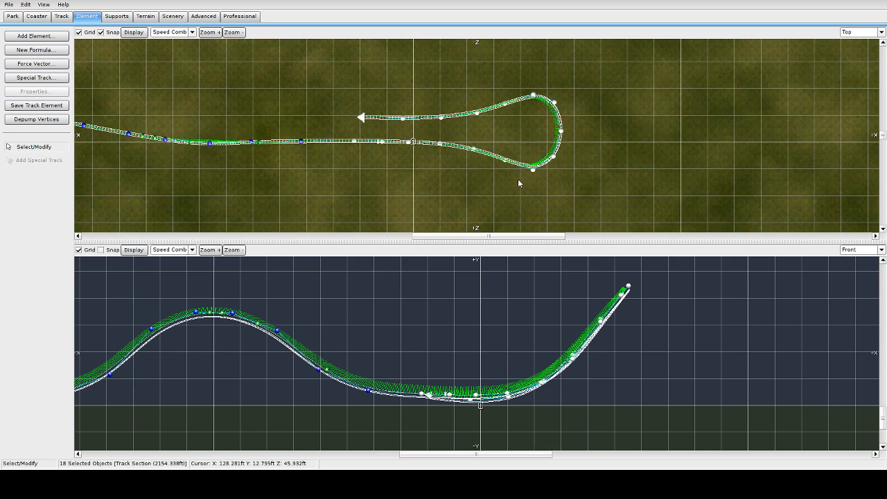
pyautogui.scroll(-2, 416, 153)
pyautogui.moveTo(394, 142); pyautogui.dragTo(390, 143)
pyautogui.press('Left')
pyautogui.press('Left')
pyautogui.press('Left')
pyautogui.press('Left')
pyautogui.press('Left')
pyautogui.press('Left')
pyautogui.press('Left')
pyautogui.press('Left')
pyautogui.press('Left')
pyautogui.press('Left')
pyautogui.press('Left')
pyautogui.press('Left')
pyautogui.press('Left')
pyautogui.press('Left')
pyautogui.press('Left')
pyautogui.press('Left')
pyautogui.press('Left')
pyautogui.press('Left')
pyautogui.press('Left')
pyautogui.press('Left')
pyautogui.press('Left')
pyautogui.press('Left')
pyautogui.press('Left')
pyautogui.press('Left')
pyautogui.press('Left')
pyautogui.press('Left')
pyautogui.press('Left')
pyautogui.press('Left')
pyautogui.press('Left')
pyautogui.press('Left')
pyautogui.press('Left')
pyautogui.press('Left')
pyautogui.press('Left')
pyautogui.press('Left')
pyautogui.press('Left')
pyautogui.press('Left')
# Delete the vertex crowding the start of the teardrop's entry run, and shift the remaining 18 teardrop vertices about 12 ft closer to the hill
pyautogui.click(356, 163)
pyautogui.click(356, 141)
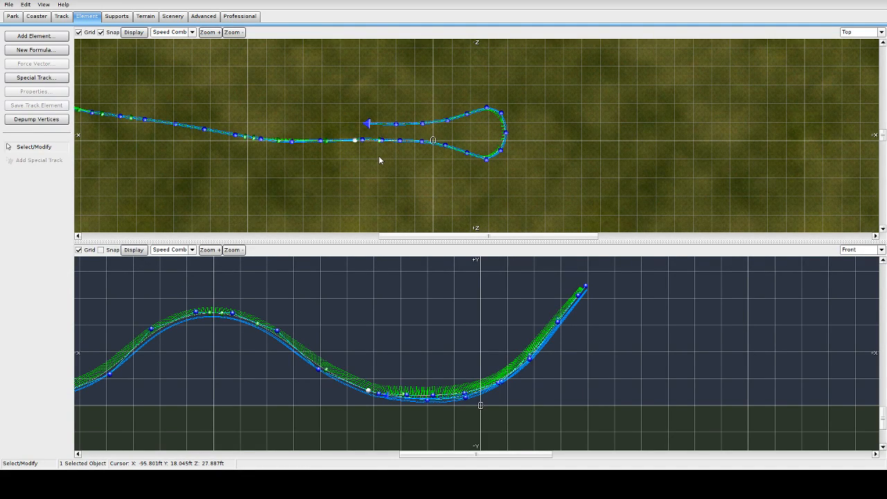
pyautogui.moveTo(349, 86); pyautogui.dragTo(588, 215)
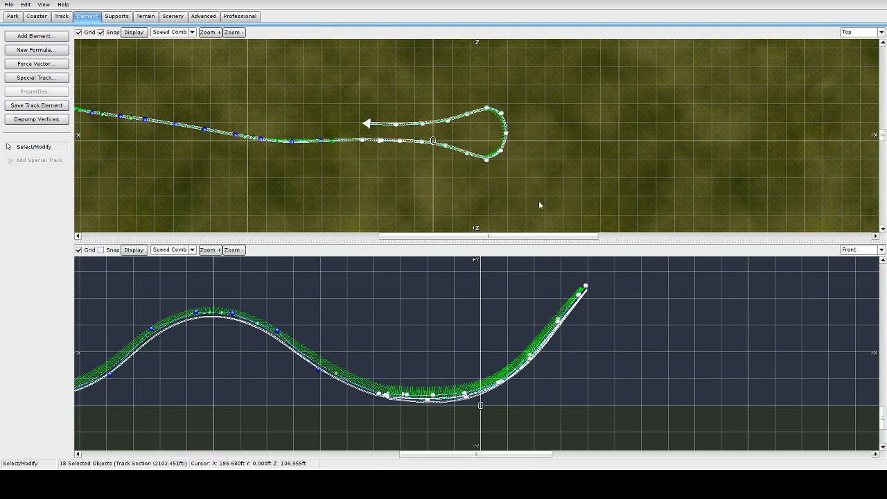
pyautogui.press('Left')
pyautogui.press('Left')
pyautogui.press('Left')
pyautogui.press('Left')
pyautogui.press('Left')
pyautogui.press('Left')
pyautogui.press('Left')
pyautogui.press('Left')
pyautogui.press('Left')
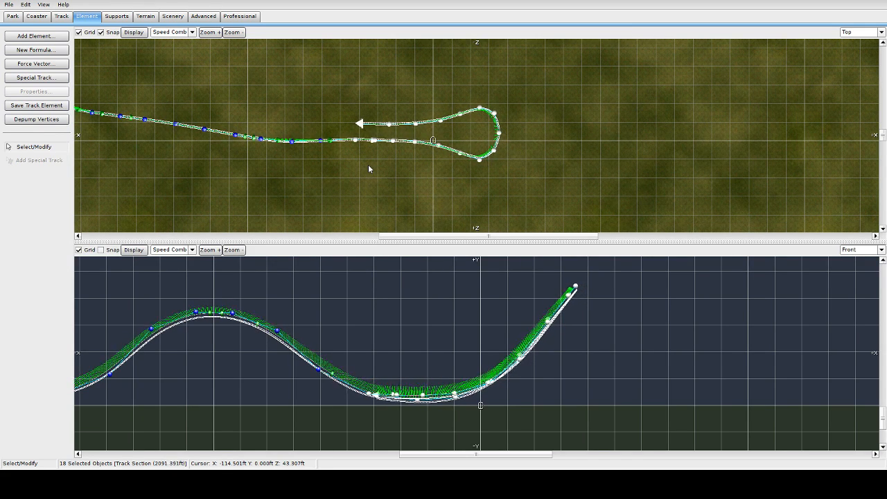
# Nudge the 18 selected teardrop vertices about 5 ft closer to the preceding hill and clear the selection
pyautogui.press('Left')
pyautogui.press('Left')
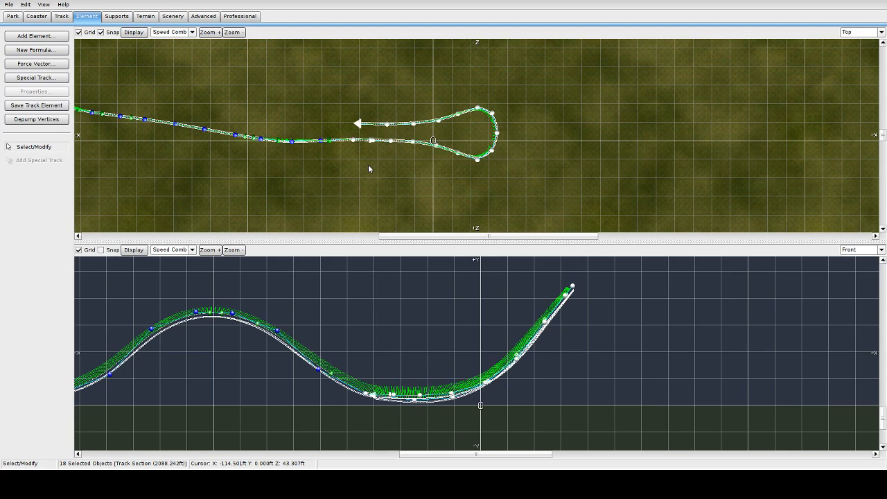
pyautogui.press('Left')
pyautogui.press('Left')
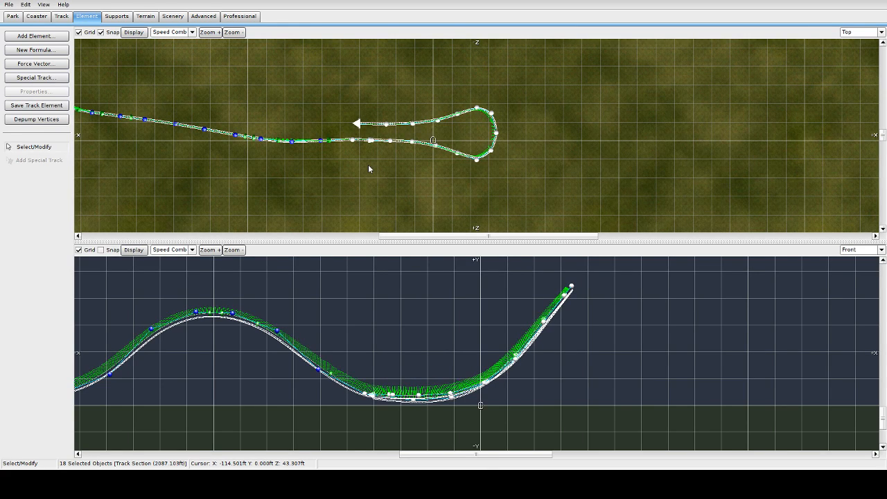
pyautogui.click(369, 168)
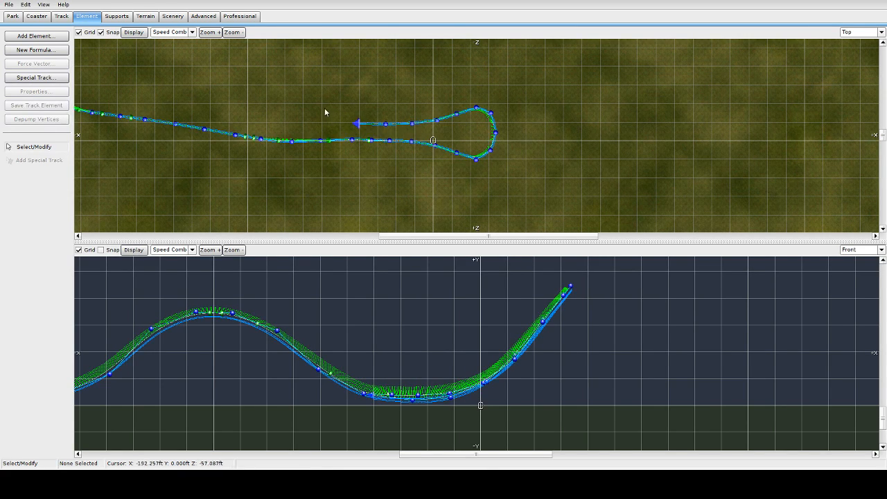
# Depump the seven vertices where the hill's descent meets the teardrop's entry run, and the three vertices on its exit run
pyautogui.moveTo(314, 133); pyautogui.dragTo(396, 167)
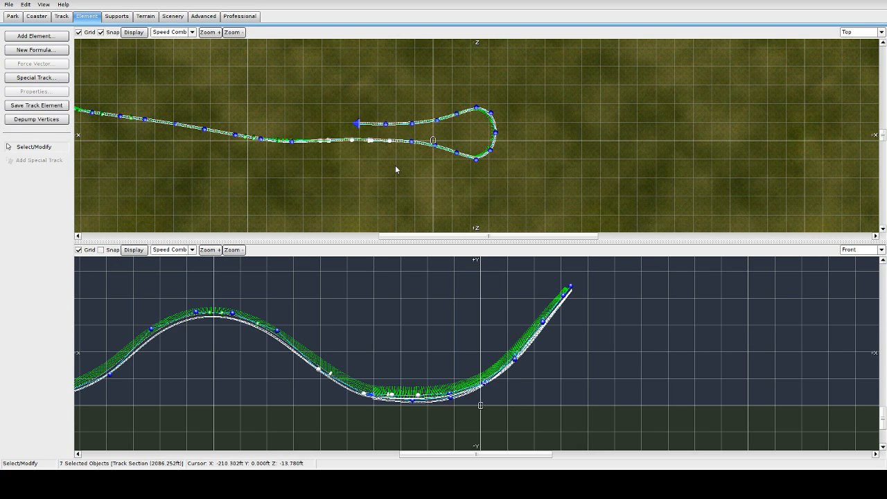
pyautogui.click(30, 121)
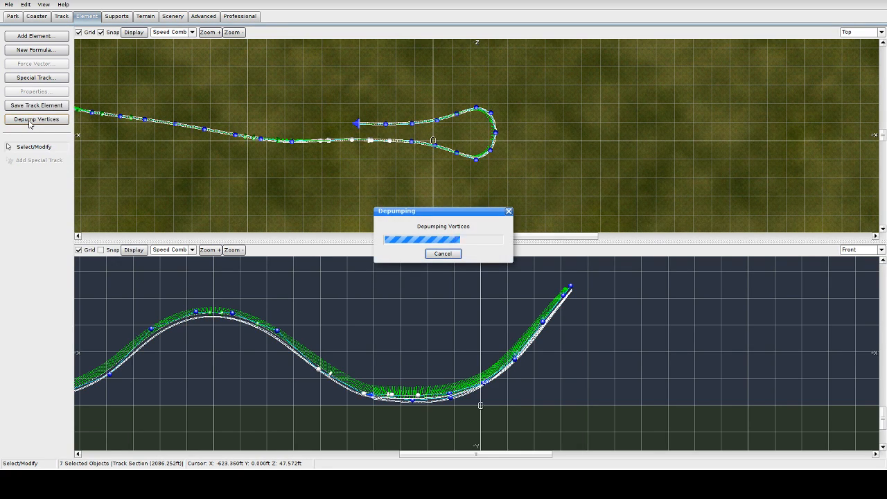
pyautogui.moveTo(382, 111); pyautogui.dragTo(428, 137)
pyautogui.click(31, 120)
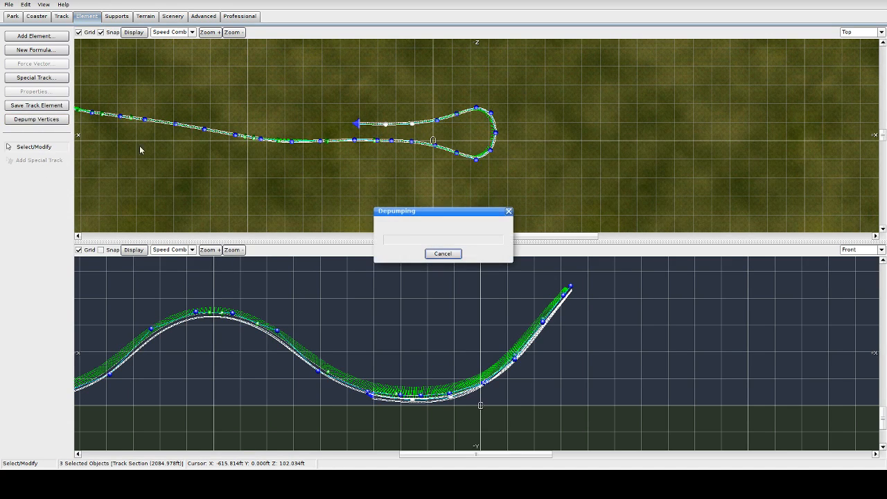
# Freeze the ExSTREAM coaster and exit the editor to the simulator's main screen
pyautogui.click(33, 19)
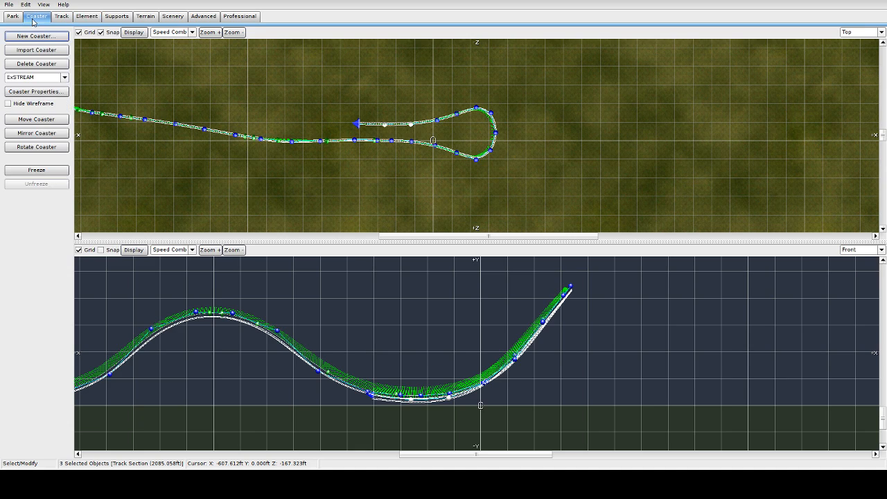
pyautogui.click(47, 169)
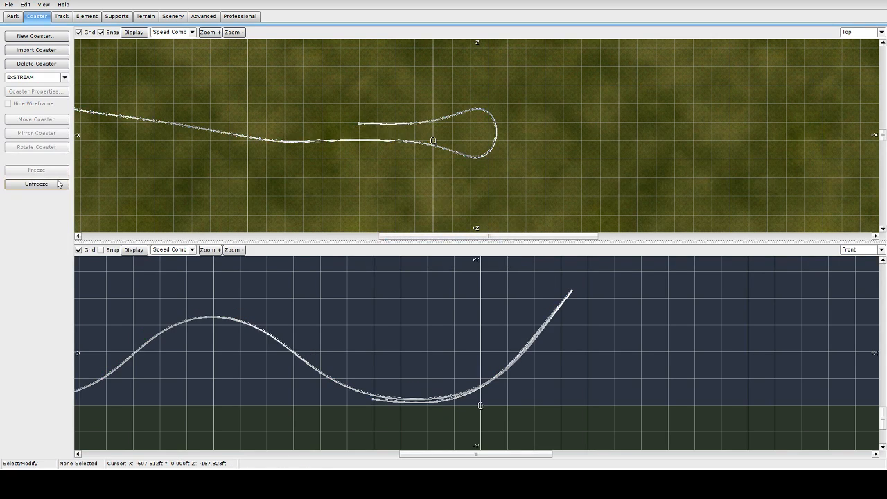
pyautogui.click(9, 6)
pyautogui.click(33, 102)
pyautogui.click(400, 251)
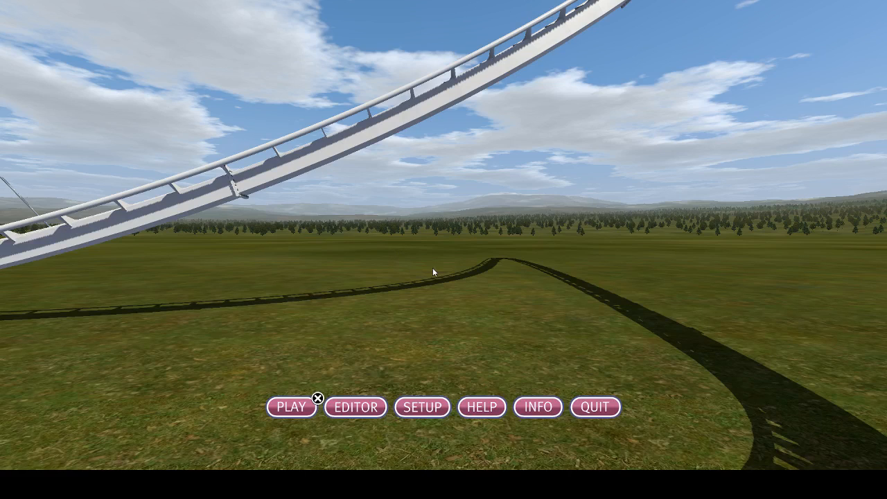
# Test-ride the coaster from the station, speeding the simulation up to x4 for the lift climb and returning it to x1 for the remaining ride
pyautogui.click(313, 402)
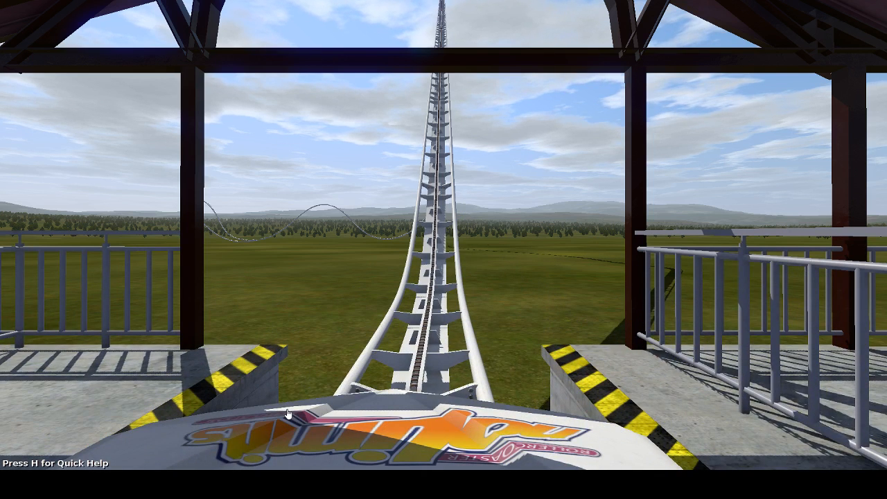
pyautogui.press('KP_Add')
pyautogui.press('KP_Add')
pyautogui.press('KP_Add')
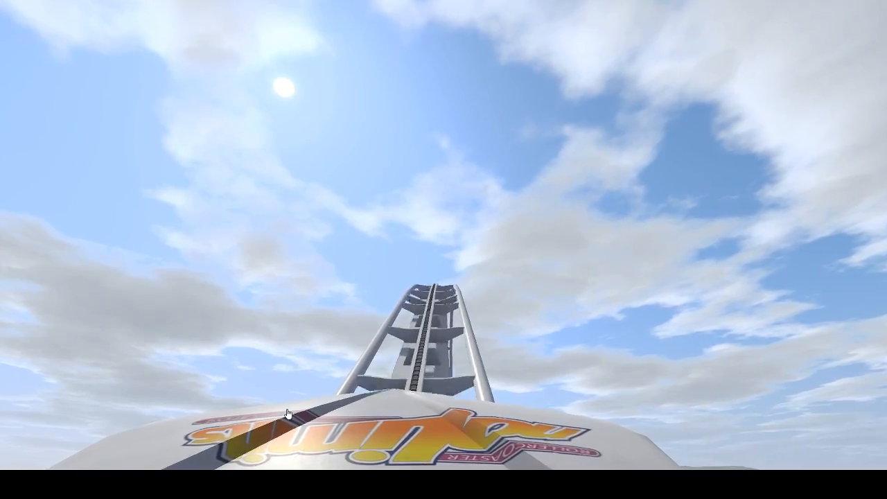
pyautogui.press('KP_Subtract')
pyautogui.press('KP_Subtract')
pyautogui.press('KP_Subtract')
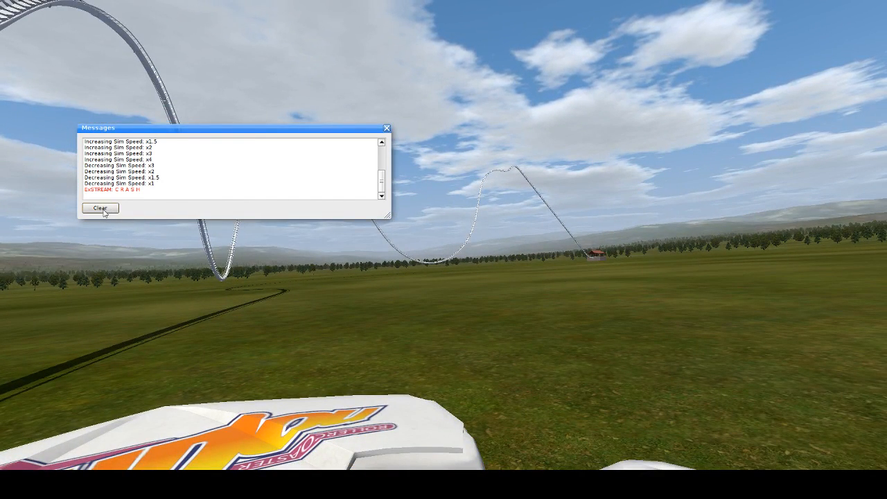
# Clear and close the simulator's message log after the ride, and reopen the park in the editor
pyautogui.click(101, 209)
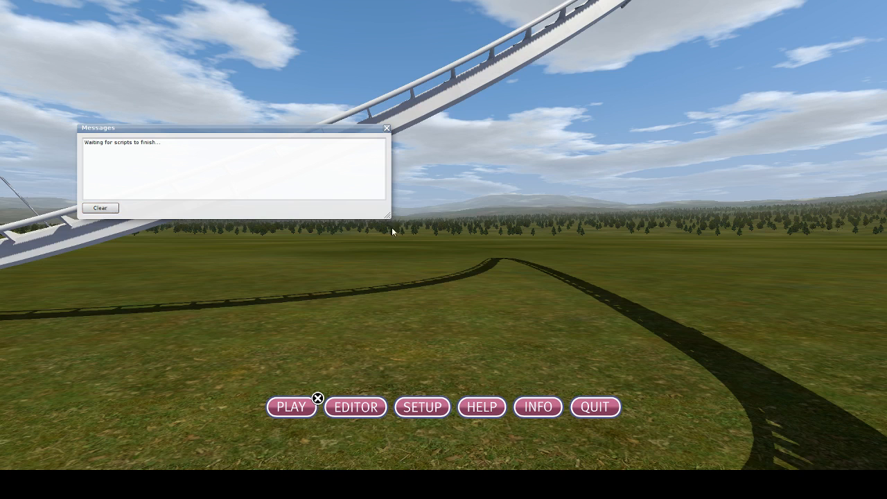
pyautogui.click(386, 129)
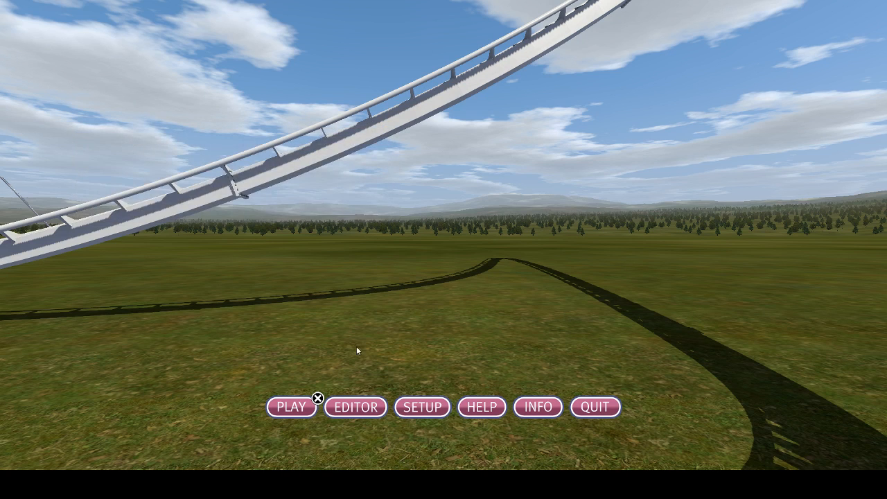
pyautogui.click(356, 407)
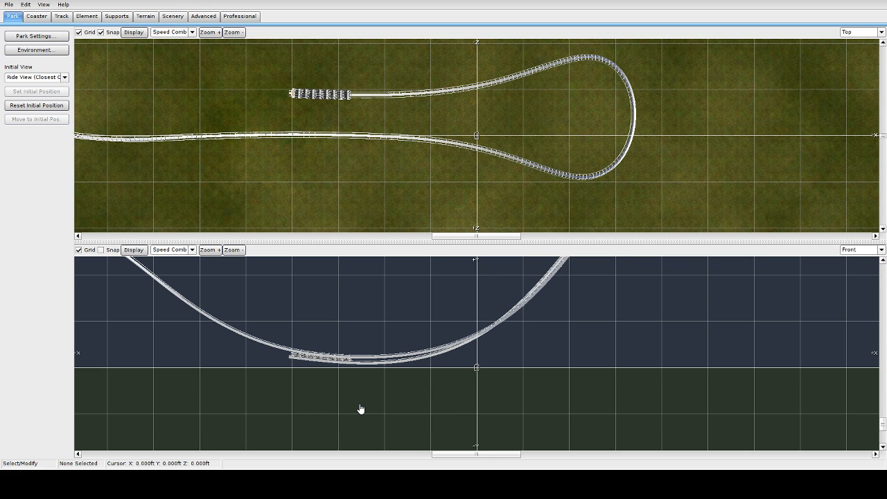
# Examine the coaster's complete layout from above, from the turnaround loop to the far end of the track
pyautogui.scroll(-1, 378, 347)
pyautogui.scroll(-5, 381, 131)
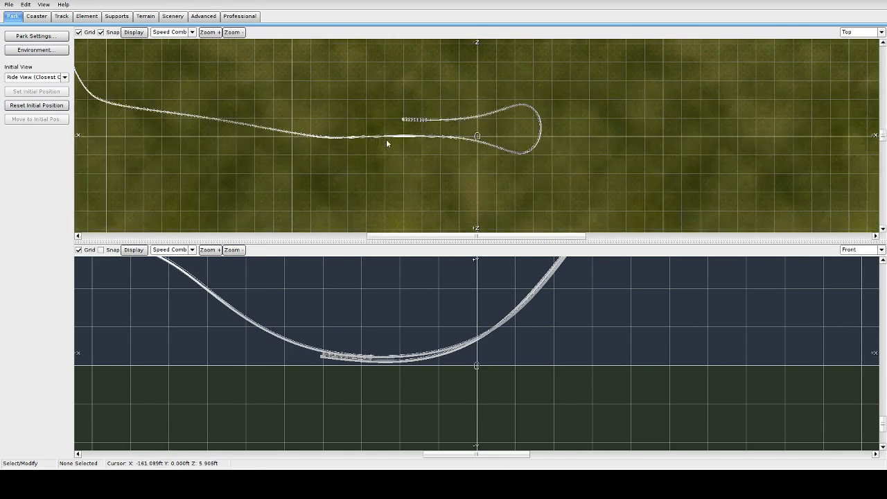
pyautogui.scroll(-2, 411, 153)
pyautogui.scroll(4, 408, 160)
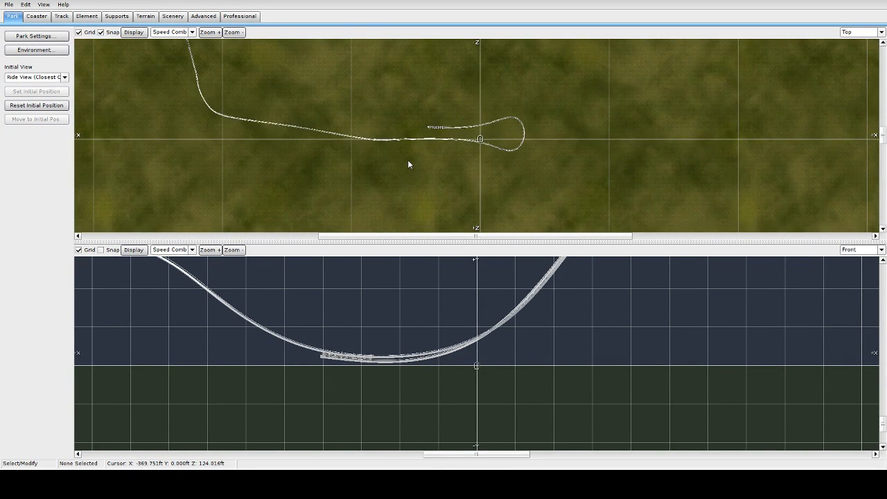
pyautogui.moveTo(408, 159); pyautogui.dragTo(533, 206, button='right')
pyautogui.scroll(-2, 437, 113)
pyautogui.moveTo(437, 114); pyautogui.dragTo(506, 195, button='right')
pyautogui.scroll(-3, 484, 142)
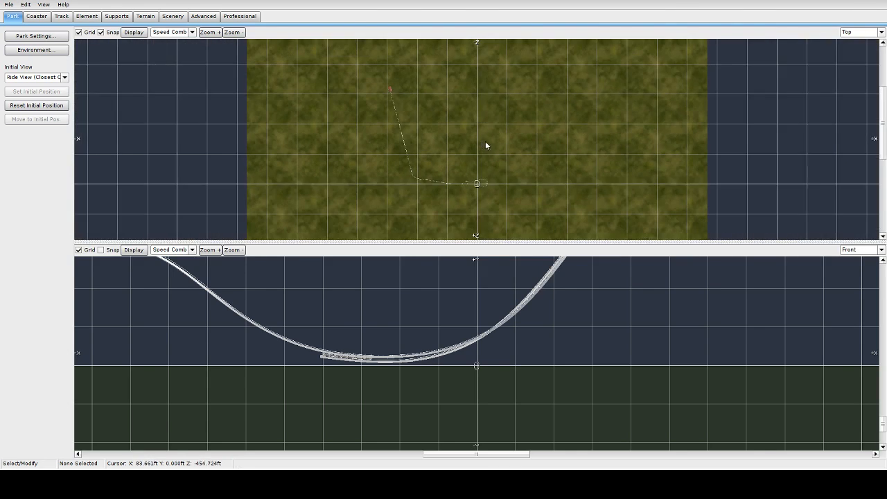
pyautogui.moveTo(485, 142); pyautogui.dragTo(494, 147, button='right')
pyautogui.scroll(3, 283, 136)
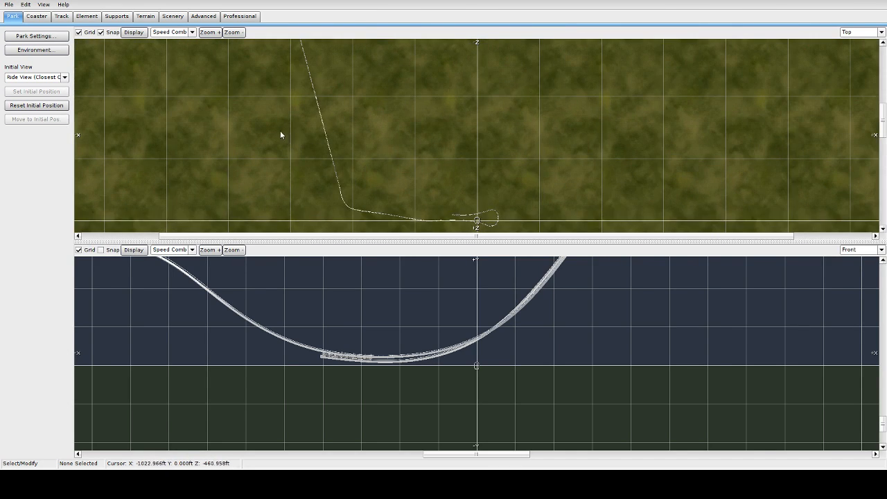
pyautogui.moveTo(409, 139); pyautogui.dragTo(441, 85, button='right')
pyautogui.scroll(4, 409, 137)
pyautogui.scroll(2, 428, 118)
pyautogui.moveTo(423, 160); pyautogui.dragTo(441, 62, button='right')
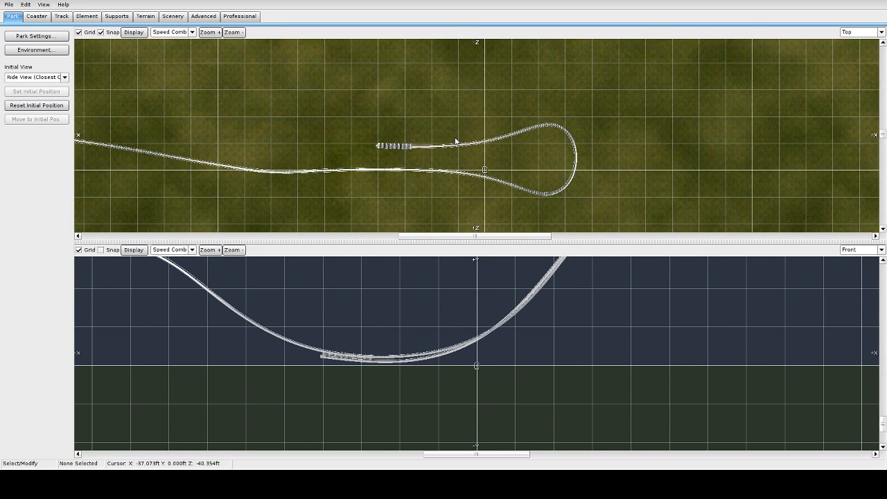
# Unfreeze the ExSTREAM coaster for editing and frame its turnaround loop in the top view
pyautogui.click(43, 17)
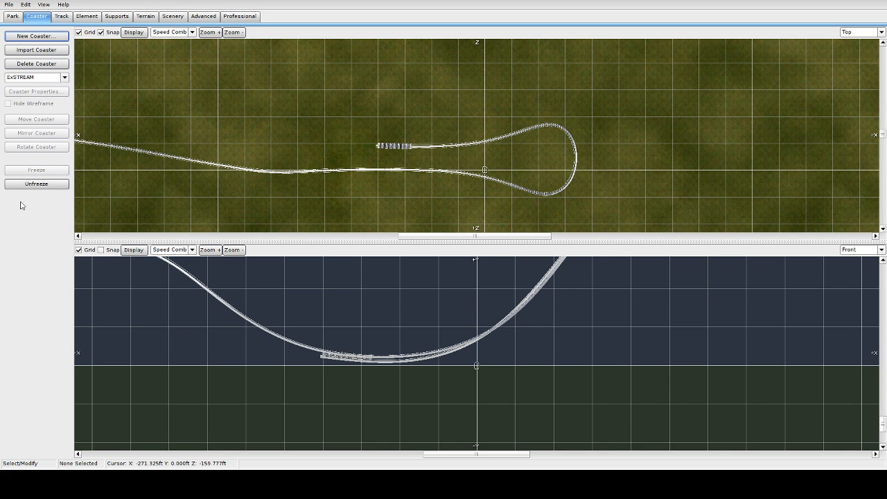
pyautogui.click(36, 183)
pyautogui.scroll(3, 460, 178)
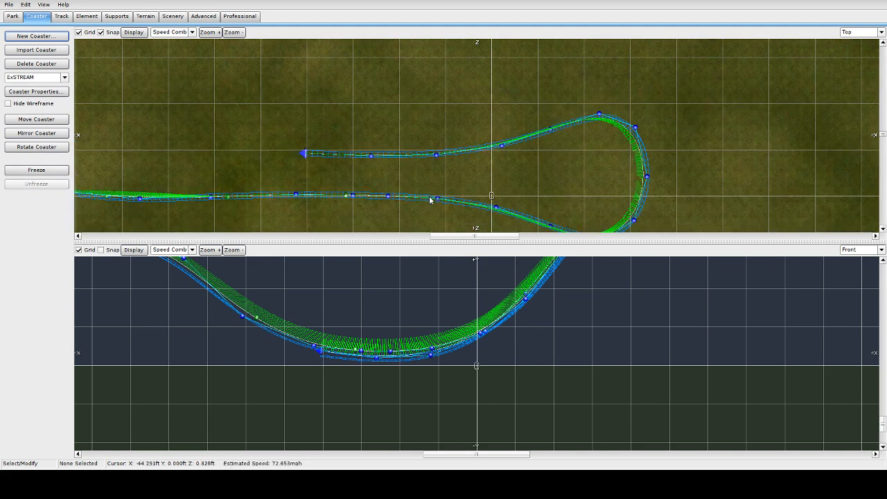
pyautogui.moveTo(460, 178); pyautogui.dragTo(374, 134, button='right')
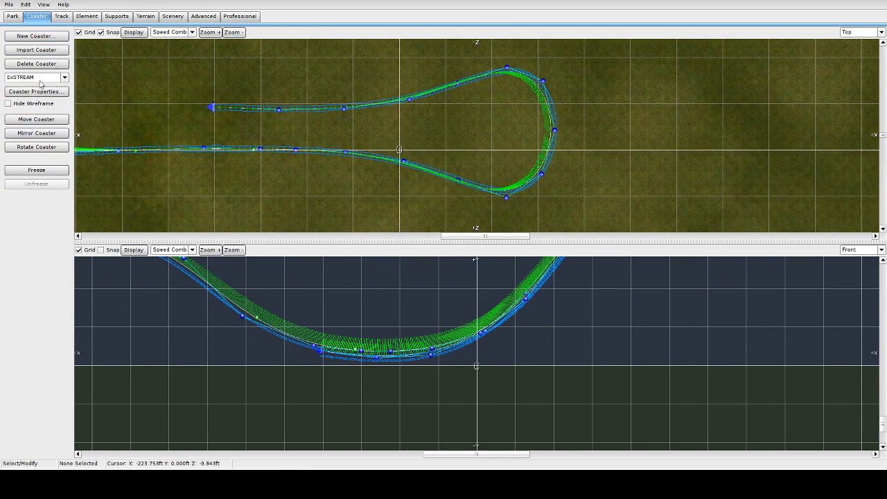
# Switch the lower viewport from Front to the Track view for editing the coaster's roll points
pyautogui.click(64, 18)
pyautogui.click(26, 215)
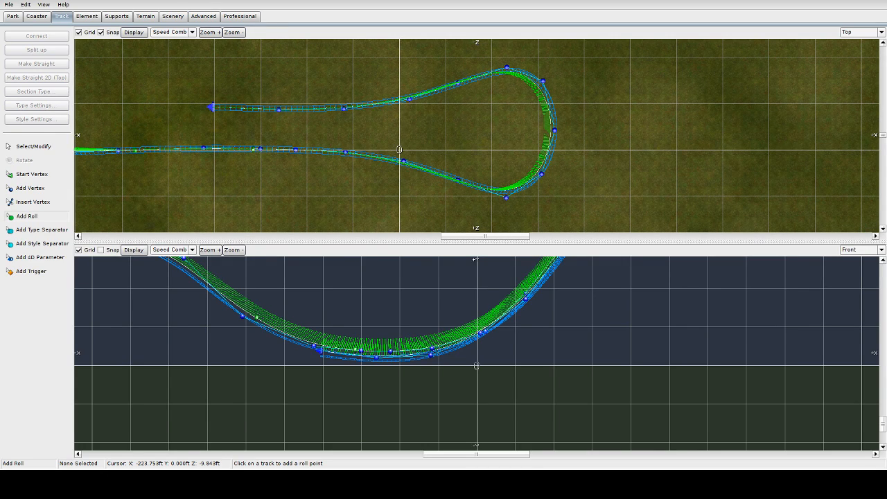
pyautogui.click(881, 250)
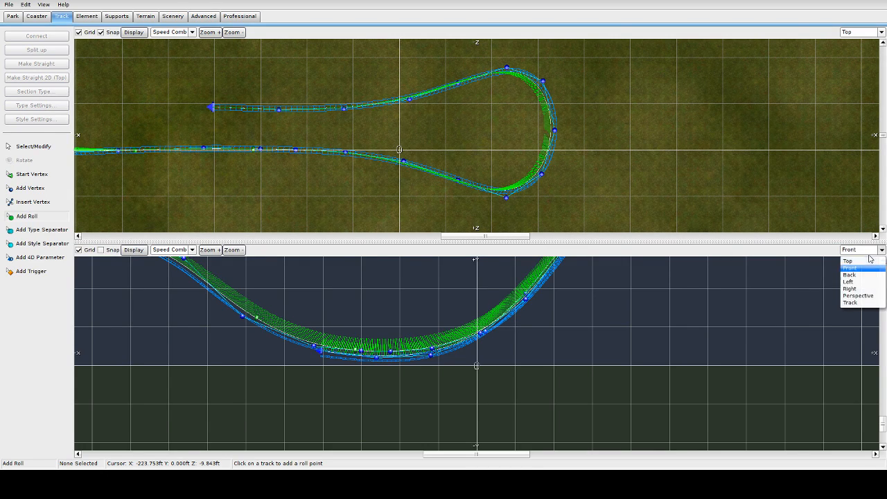
pyautogui.click(851, 303)
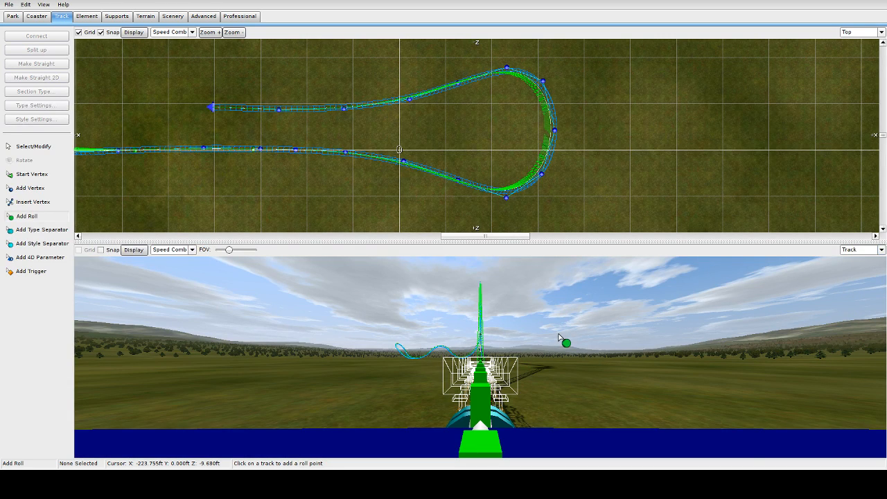
pyautogui.press('n')
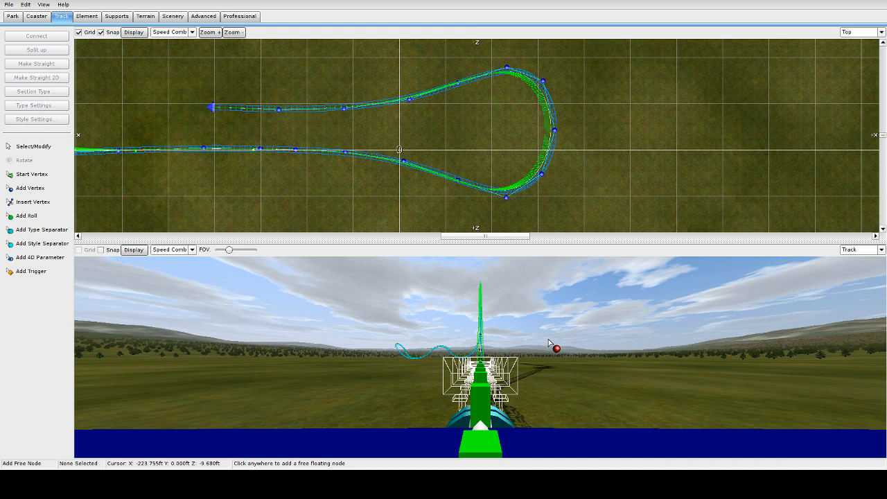
pyautogui.click(504, 336)
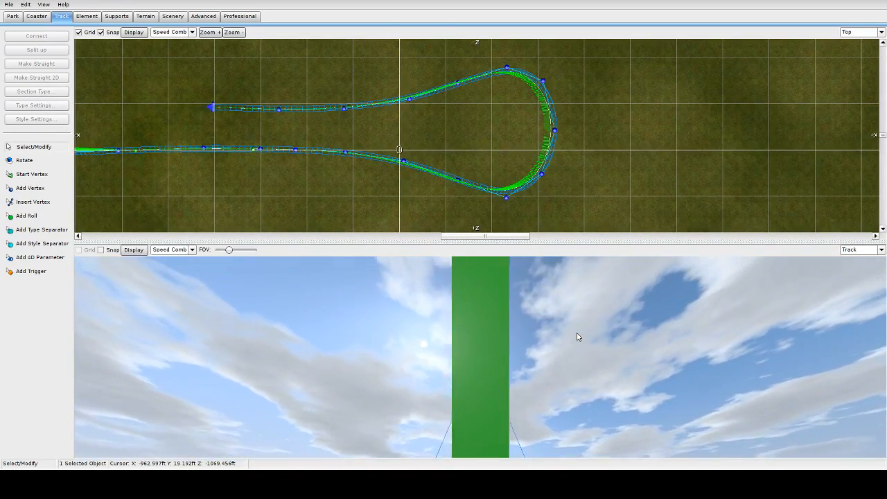
# Display the G-Force Comb along the track in the lower viewport
pyautogui.click(172, 251)
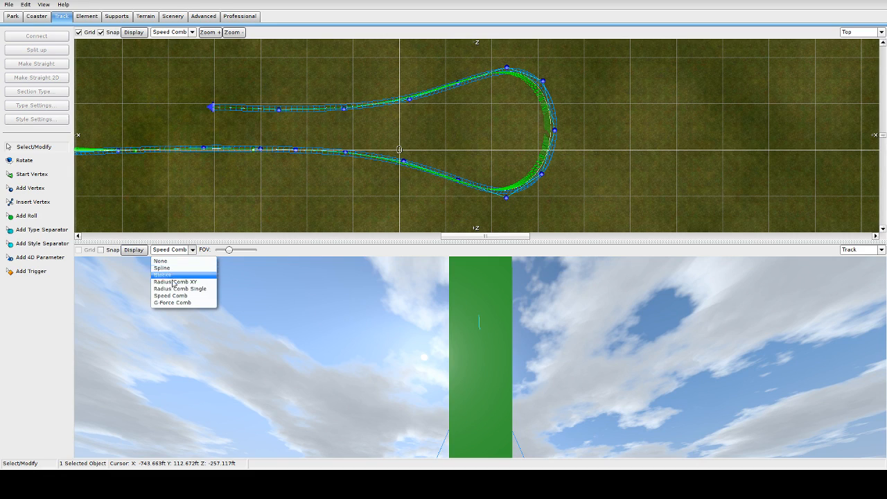
pyautogui.click(182, 303)
pyautogui.click(571, 355)
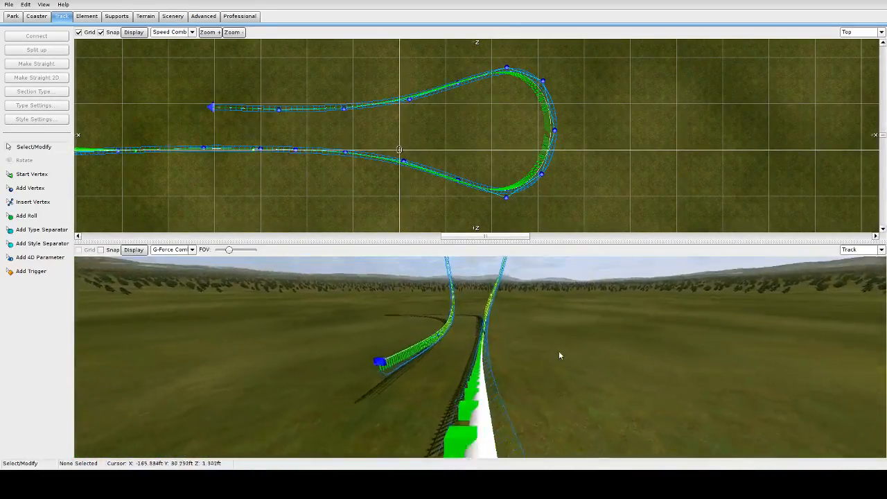
# Remove the lateral G-force at the roll point on the low stretch before the turnaround, at 1966.06 ft
pyautogui.click(482, 361)
pyautogui.doubleClick(482, 362)
pyautogui.click(368, 184)
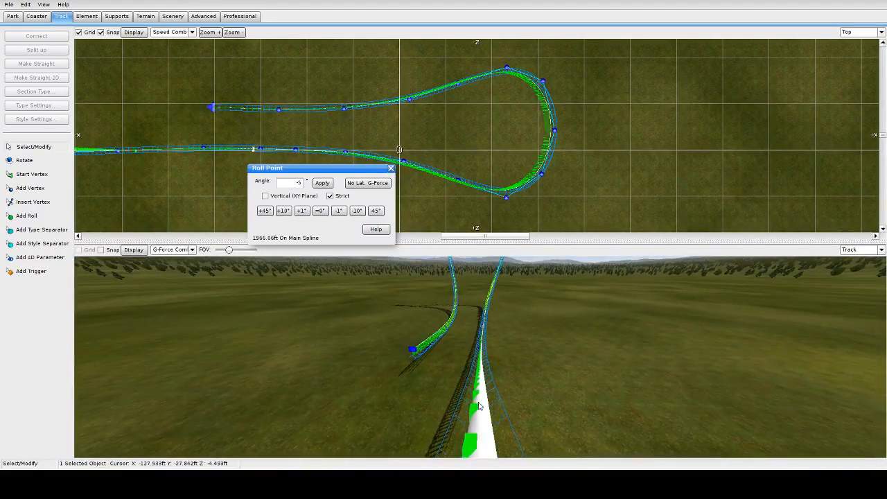
# Set the preceding roll point, at 1876.62 ft on the main spline, to a 0° angle
pyautogui.click(487, 367)
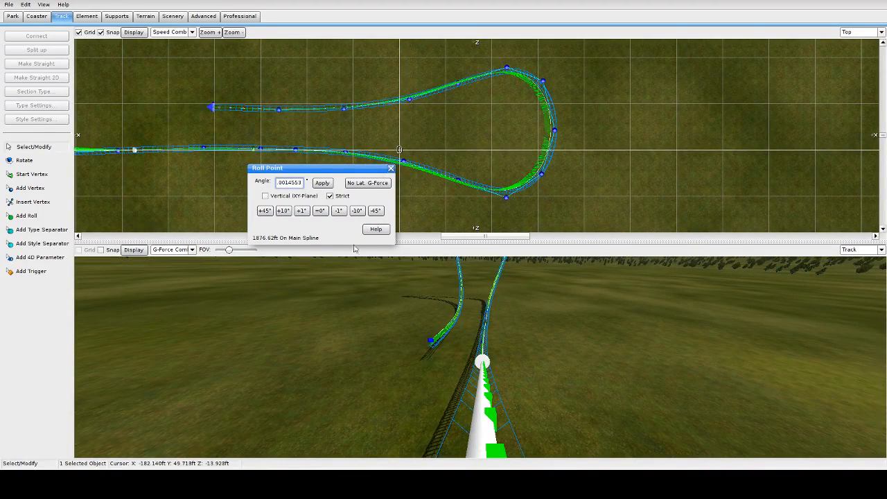
pyautogui.click(321, 211)
pyautogui.click(572, 342)
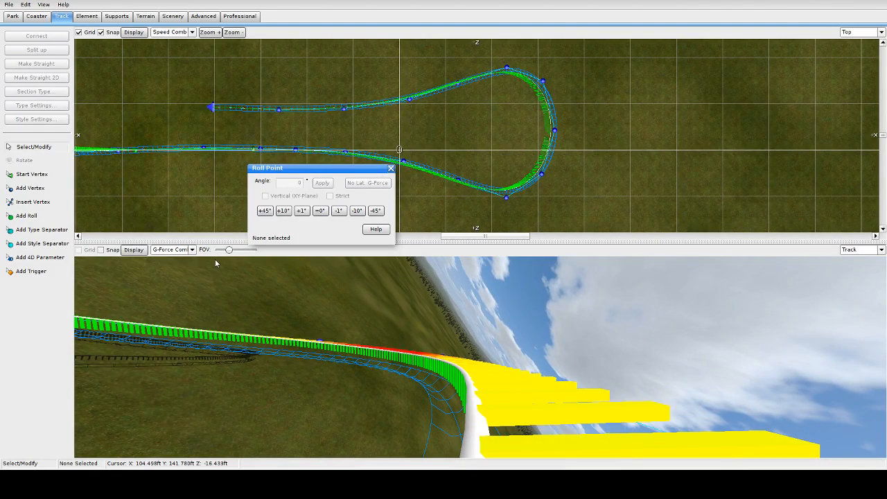
# Add a roll point in the turnaround and shift it to the middle of the curve, at about 2254 ft
pyautogui.click(26, 216)
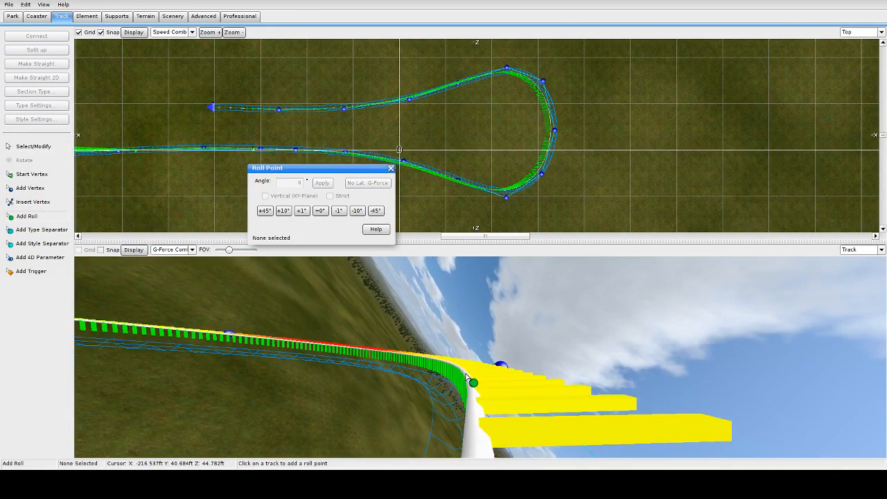
pyautogui.click(467, 376)
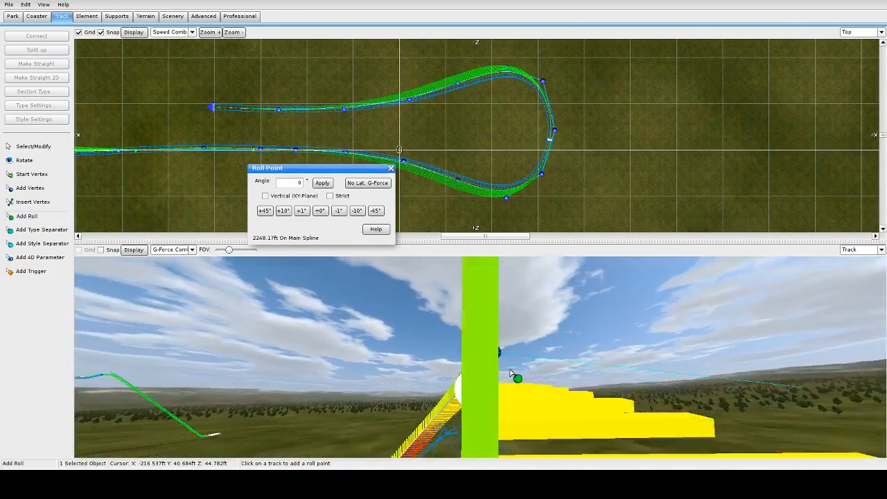
pyautogui.press('Escape')
pyautogui.moveTo(548, 144); pyautogui.dragTo(553, 137)
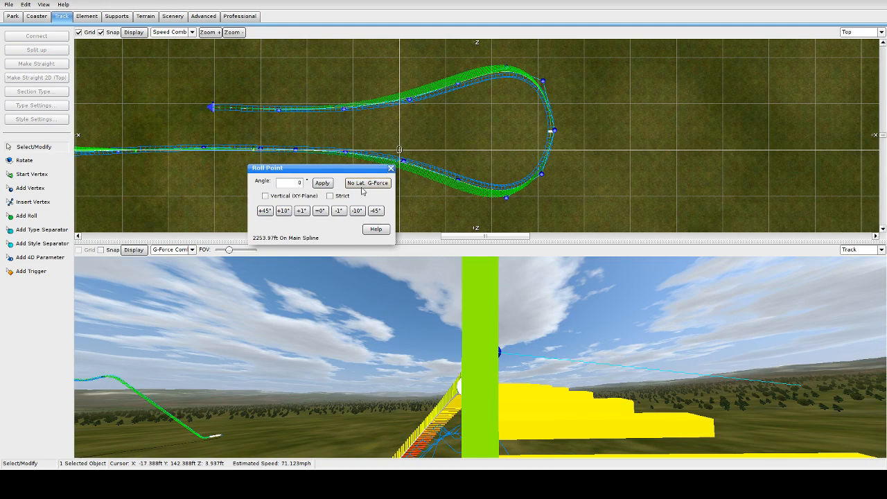
# Bank the roll point in the middle of the turnaround to an angle of 105°
pyautogui.click(285, 211)
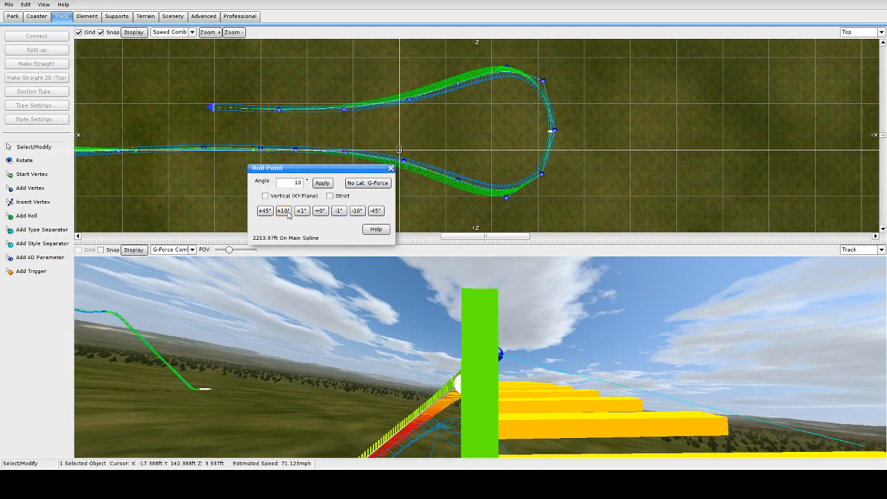
pyautogui.click(285, 212)
pyautogui.click(285, 211)
pyautogui.click(285, 211)
pyautogui.click(285, 212)
pyautogui.click(285, 211)
pyautogui.click(285, 211)
pyautogui.click(285, 211)
pyautogui.click(285, 212)
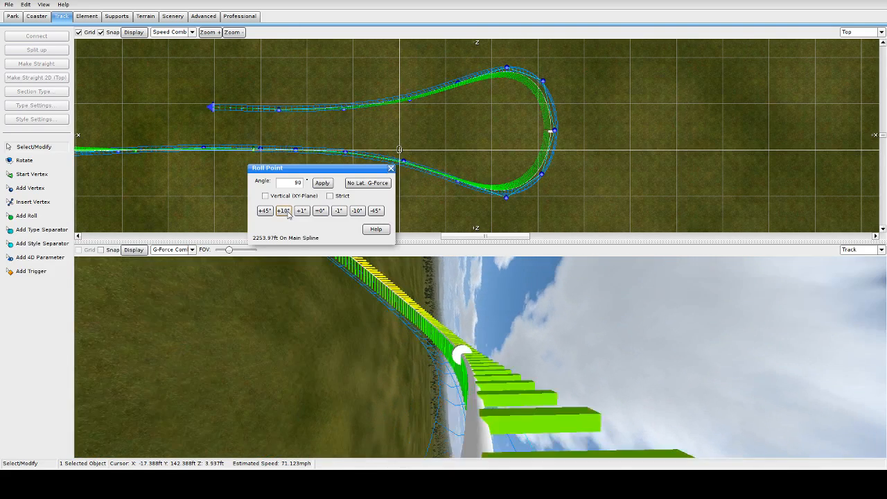
pyautogui.click(285, 211)
pyautogui.click(285, 211)
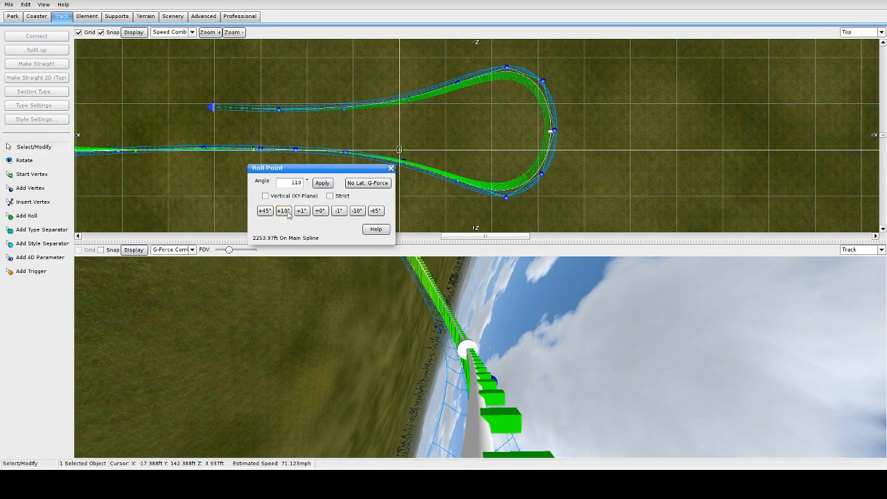
pyautogui.click(285, 212)
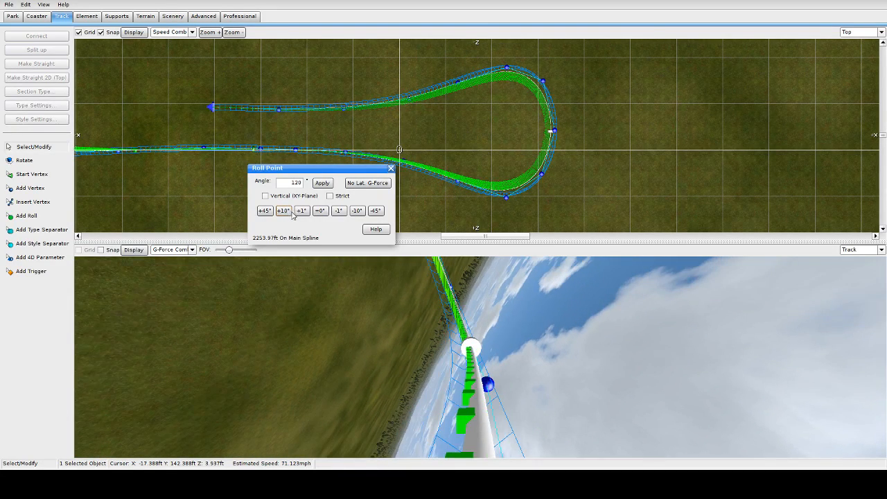
pyautogui.click(356, 212)
pyautogui.click(356, 211)
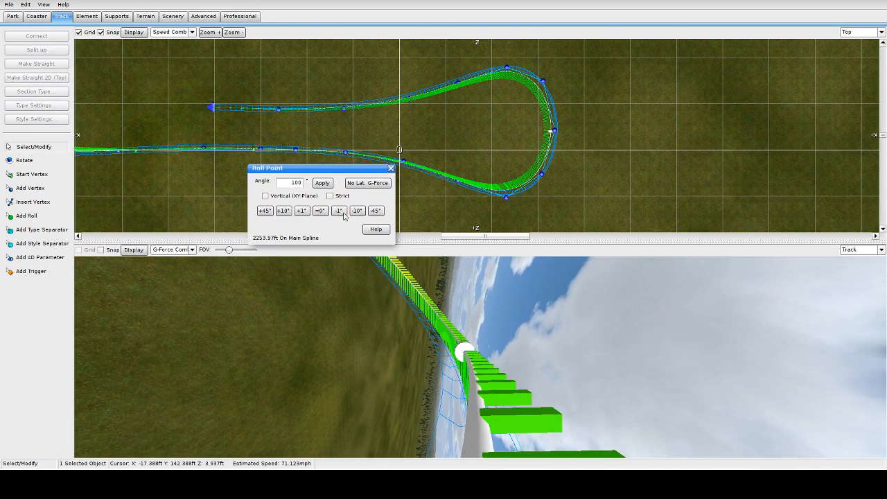
pyautogui.click(302, 211)
pyautogui.click(302, 211)
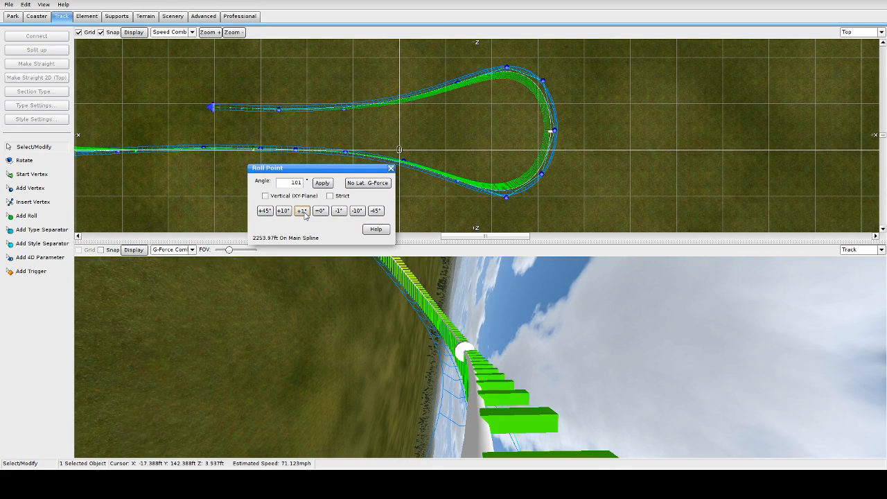
pyautogui.click(302, 211)
pyautogui.click(302, 210)
pyautogui.click(303, 211)
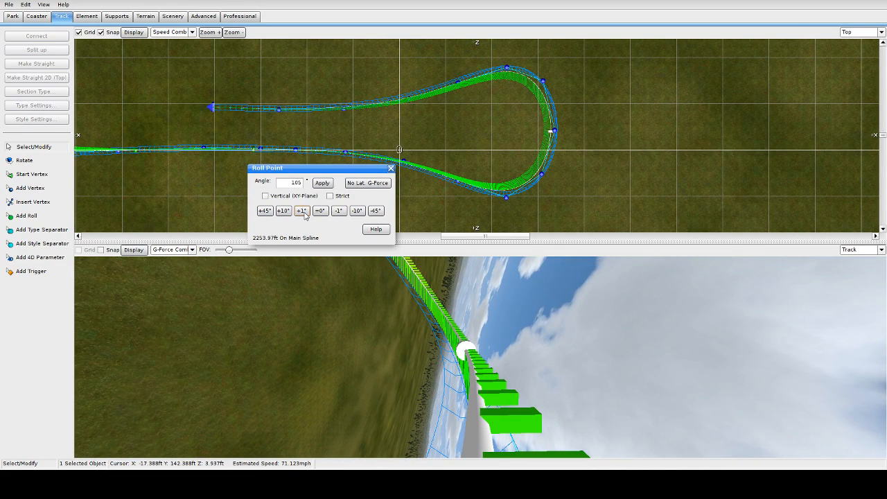
pyautogui.click(637, 351)
# Increase the bank angle of the mid-turnaround roll point to 120° and close its settings
pyautogui.press('Down')
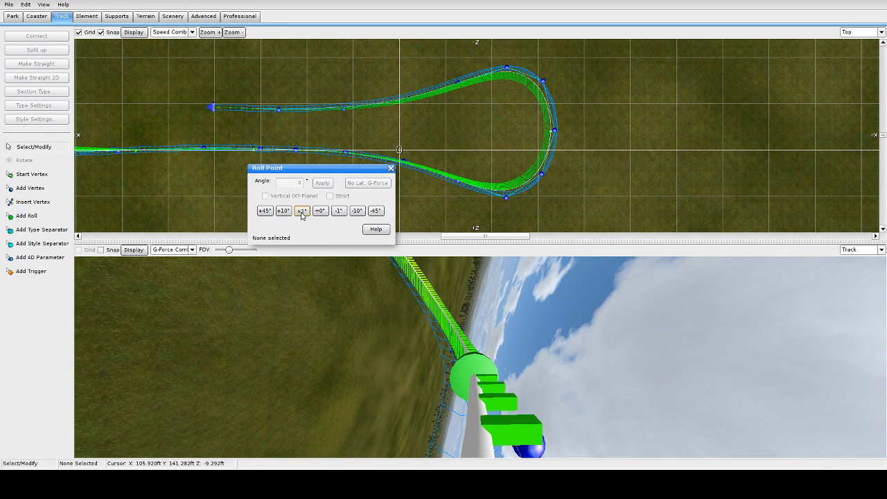
pyautogui.click(473, 366)
pyautogui.click(301, 215)
pyautogui.click(302, 215)
pyautogui.click(301, 215)
pyautogui.click(302, 215)
pyautogui.click(301, 215)
pyautogui.click(301, 214)
pyautogui.doubleClick(302, 215)
pyautogui.click(302, 215)
pyautogui.click(302, 212)
pyautogui.click(301, 212)
pyautogui.click(301, 212)
pyautogui.click(302, 214)
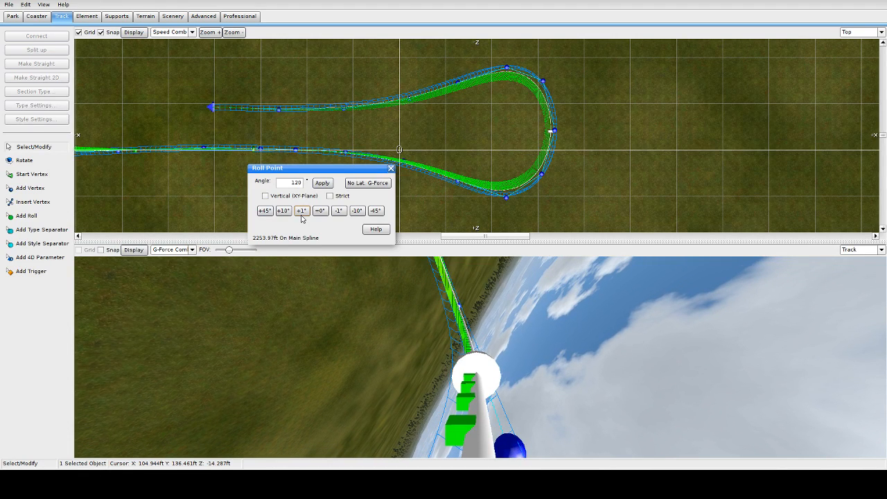
pyautogui.click(440, 336)
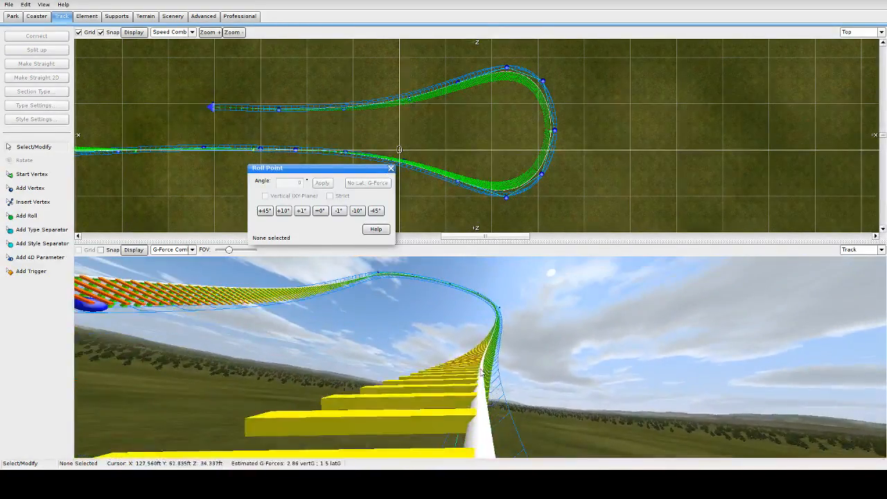
pyautogui.moveTo(386, 172); pyautogui.dragTo(387, 172)
pyautogui.click(392, 167)
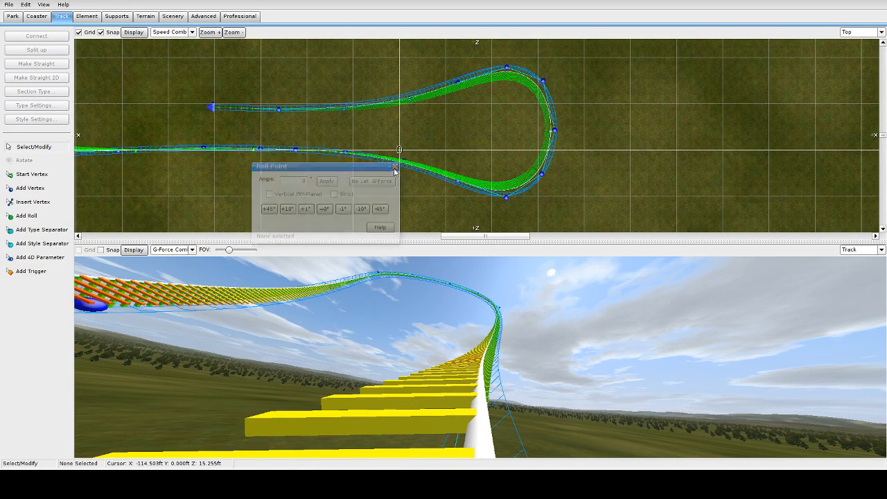
# Add a roll point on the main track just before the turnaround begins to curve
pyautogui.click(26, 216)
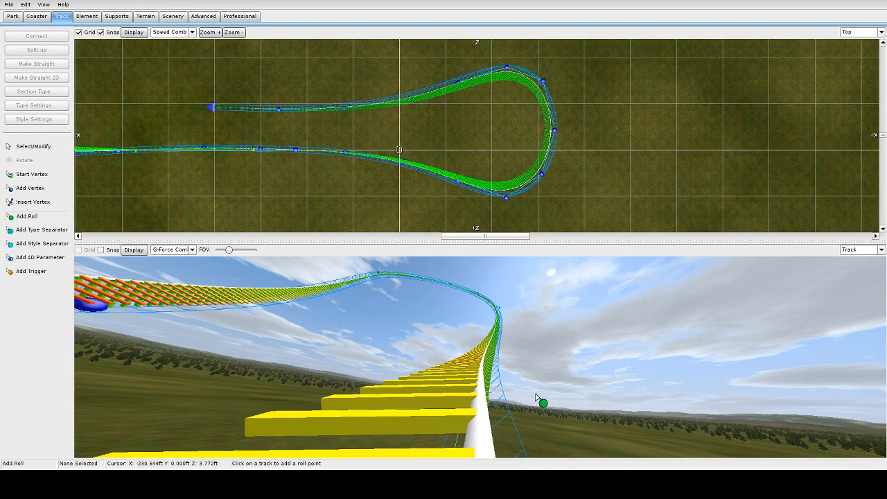
pyautogui.click(471, 389)
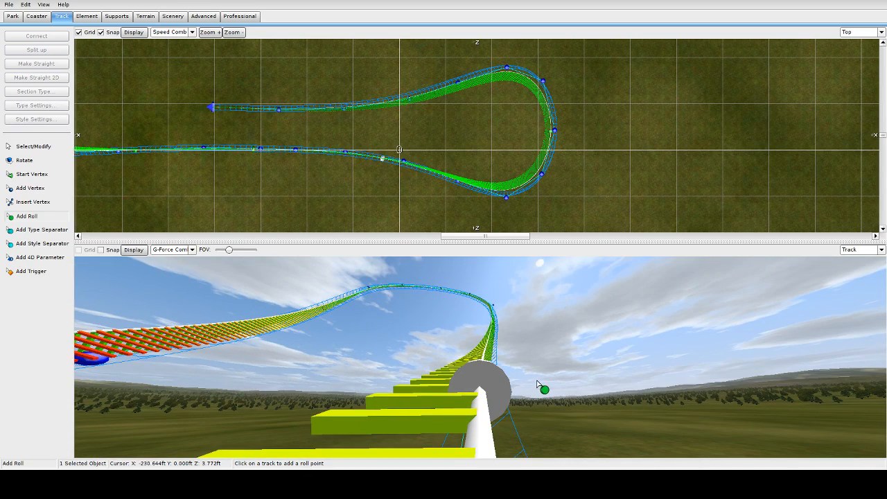
pyautogui.scroll(15, 273, 289)
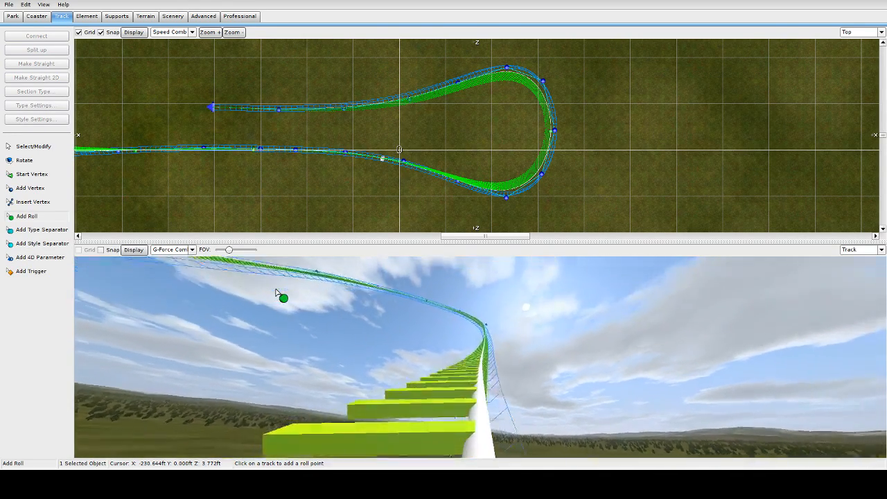
# Add two roll points on the turnaround's exit side, one just past the curve and one where the curve begins to straighten
pyautogui.scroll(12, 276, 292)
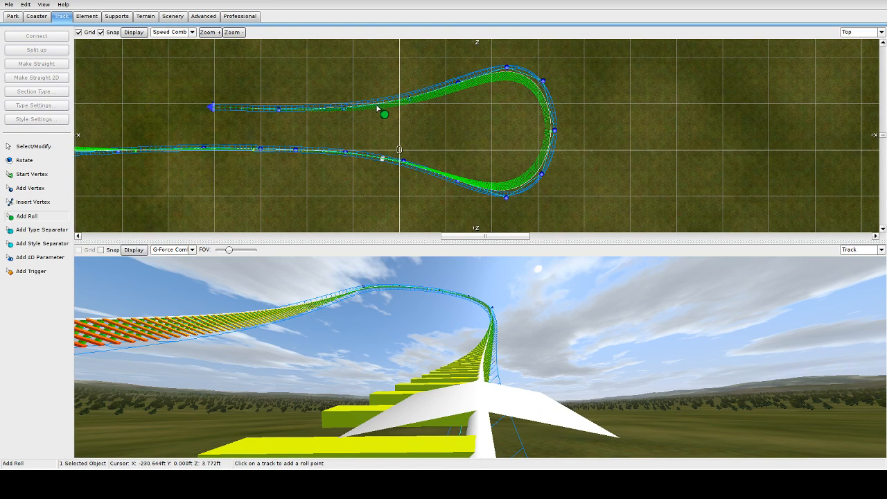
pyautogui.scroll(5, 377, 109)
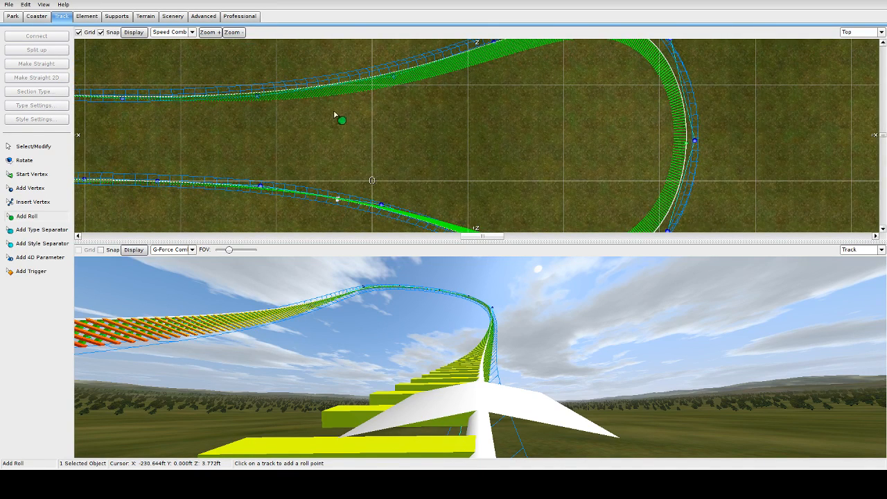
pyautogui.click(330, 84)
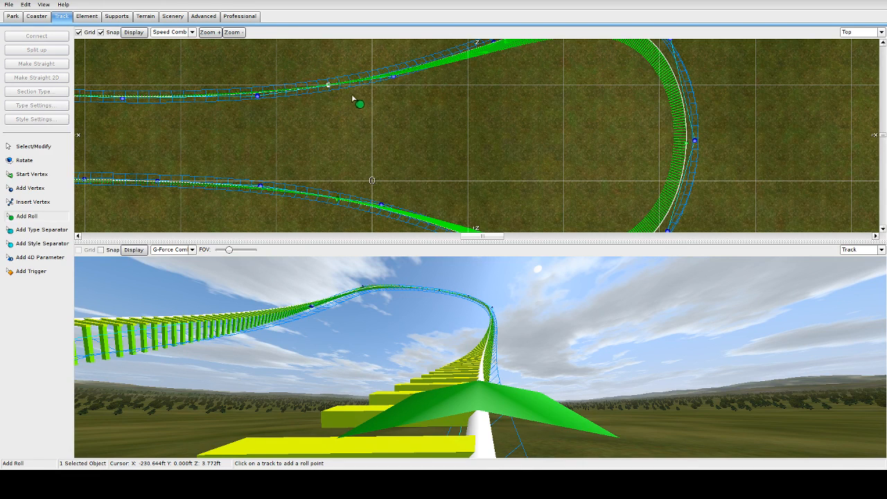
pyautogui.scroll(-3, 439, 123)
pyautogui.moveTo(524, 135); pyautogui.dragTo(481, 127, button='right')
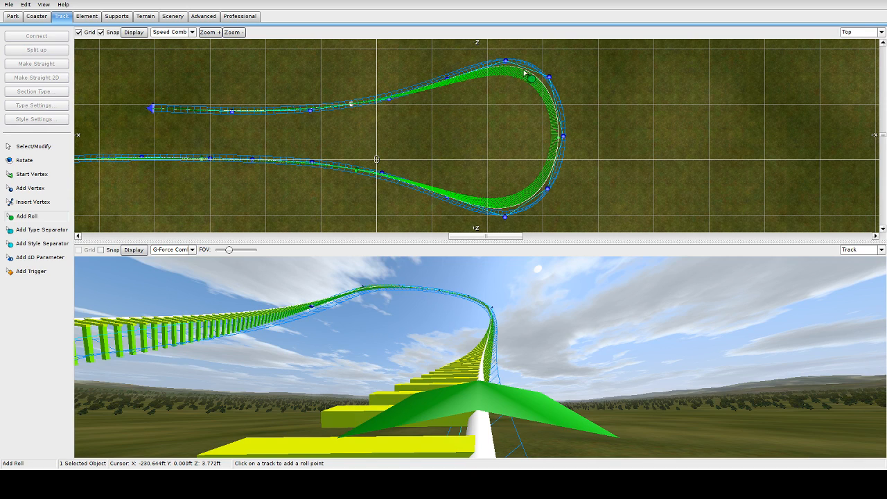
pyautogui.click(475, 72)
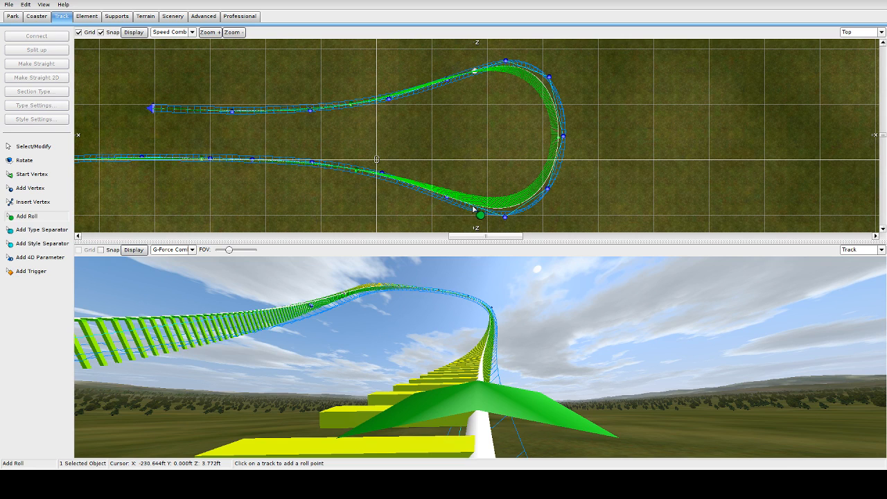
# Add a roll point on the turnaround's entrance side where the curve tightens, opposite the matching one on the exit side
pyautogui.scroll(5, 467, 206)
pyautogui.moveTo(479, 189); pyautogui.dragTo(483, 56, button='right')
pyautogui.scroll(-5, 450, 110)
pyautogui.scroll(-2, 458, 133)
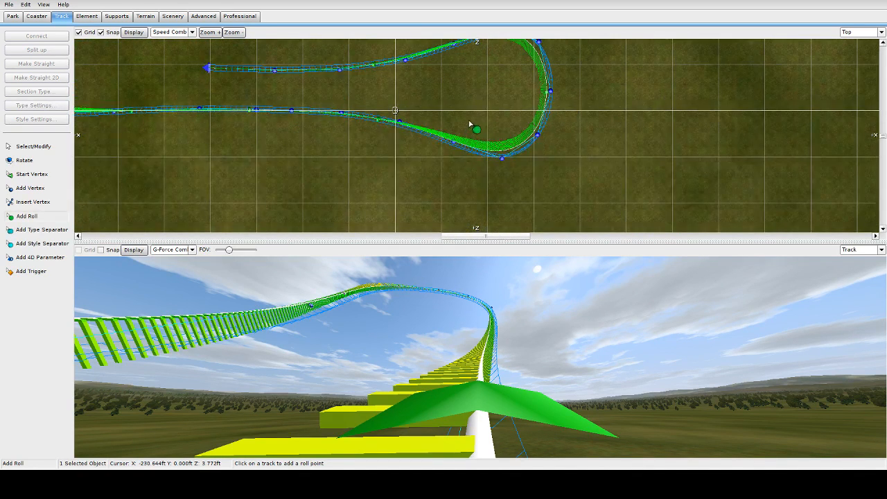
pyautogui.moveTo(478, 108); pyautogui.dragTo(478, 123, button='right')
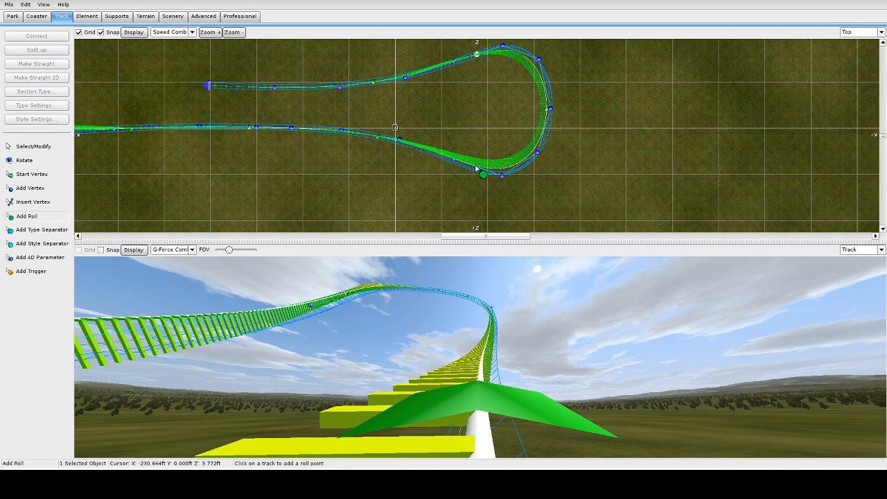
pyautogui.scroll(5, 475, 169)
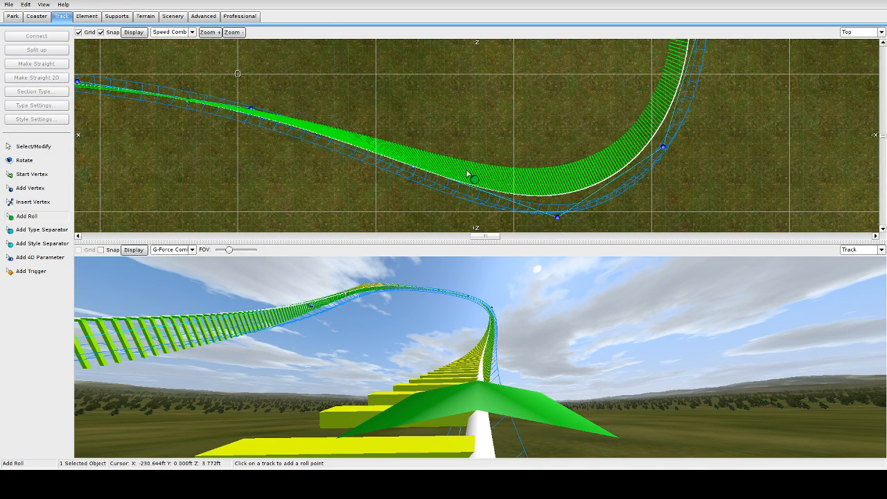
pyautogui.moveTo(481, 170); pyautogui.dragTo(454, 195)
pyautogui.scroll(-5, 465, 124)
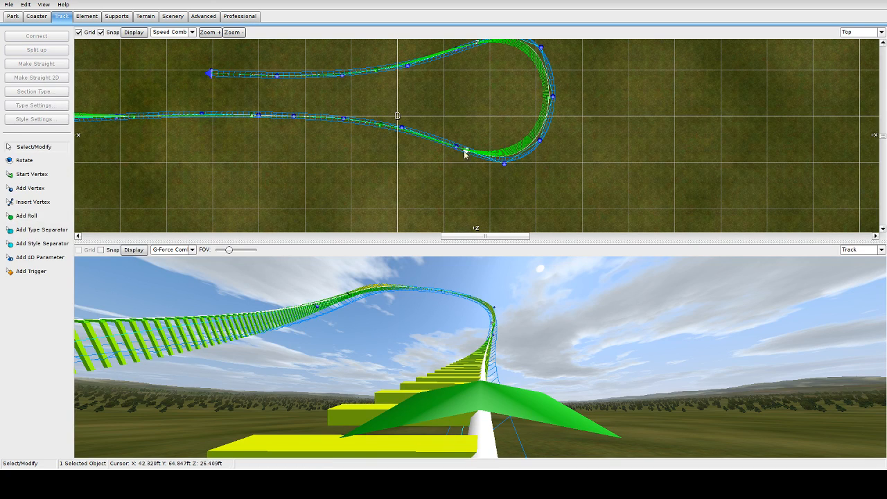
# Shift the new entrance roll point farther along the track into the curve
pyautogui.moveTo(487, 118); pyautogui.dragTo(468, 149, button='right')
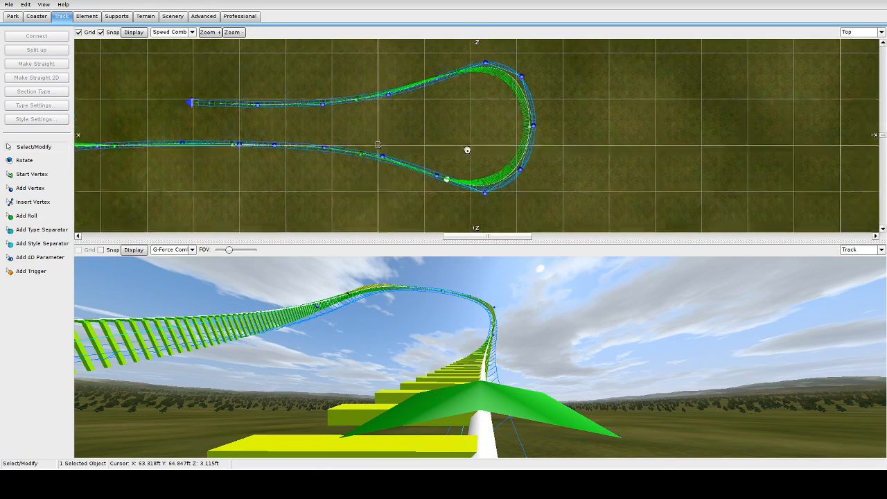
pyautogui.click(459, 192)
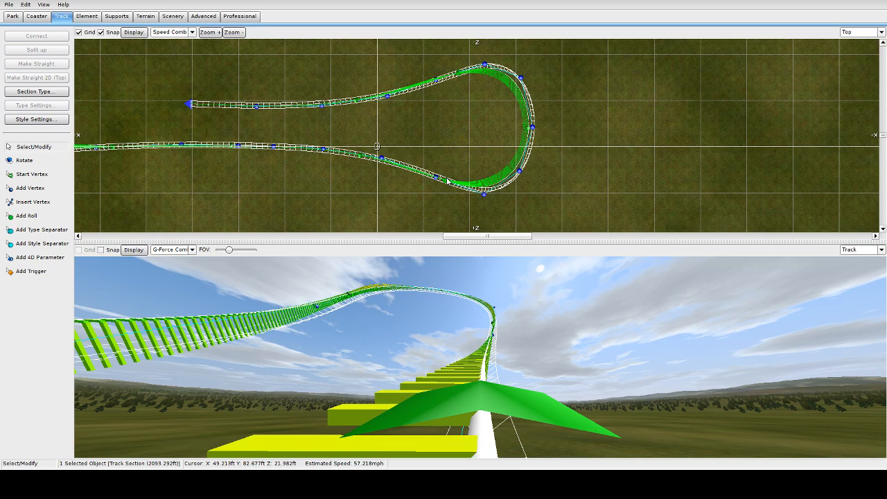
pyautogui.scroll(5, 448, 181)
pyautogui.moveTo(429, 195); pyautogui.dragTo(496, 65, button='right')
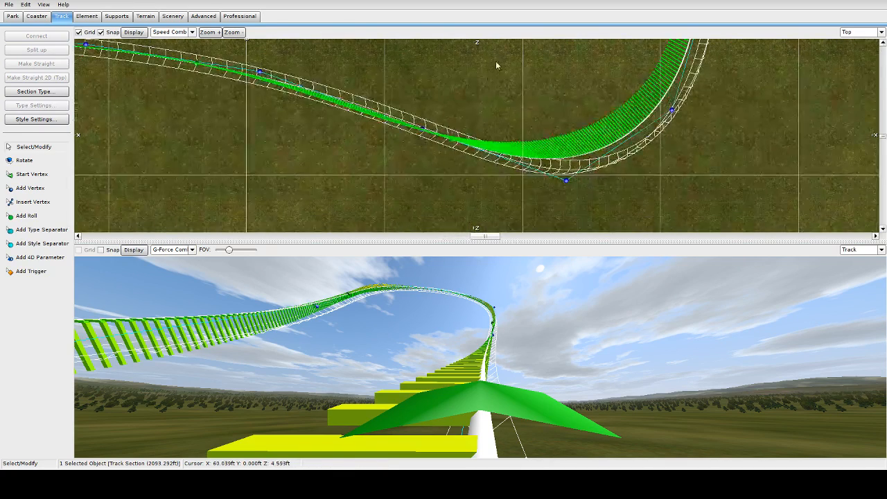
pyautogui.click(459, 143)
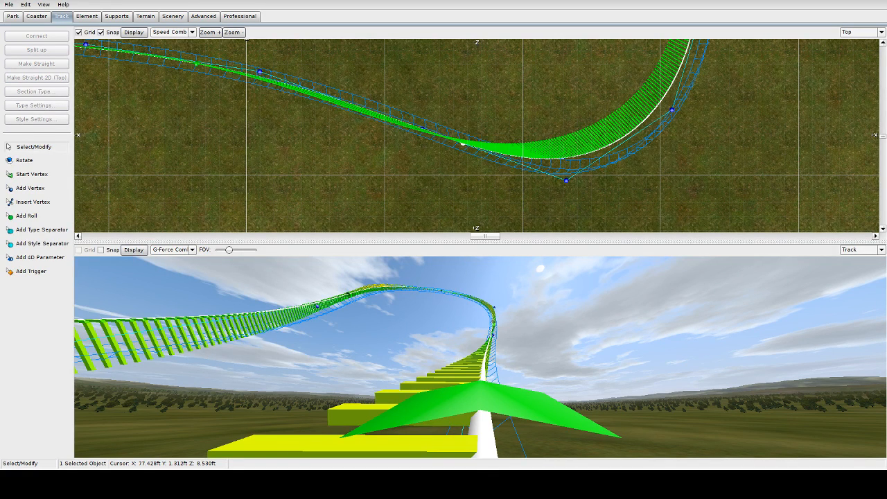
pyautogui.scroll(-2, 532, 197)
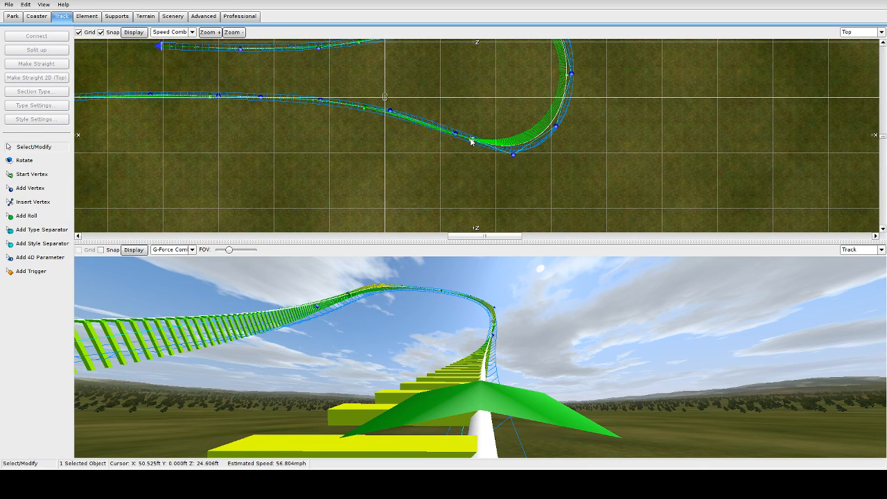
pyautogui.scroll(3, 471, 142)
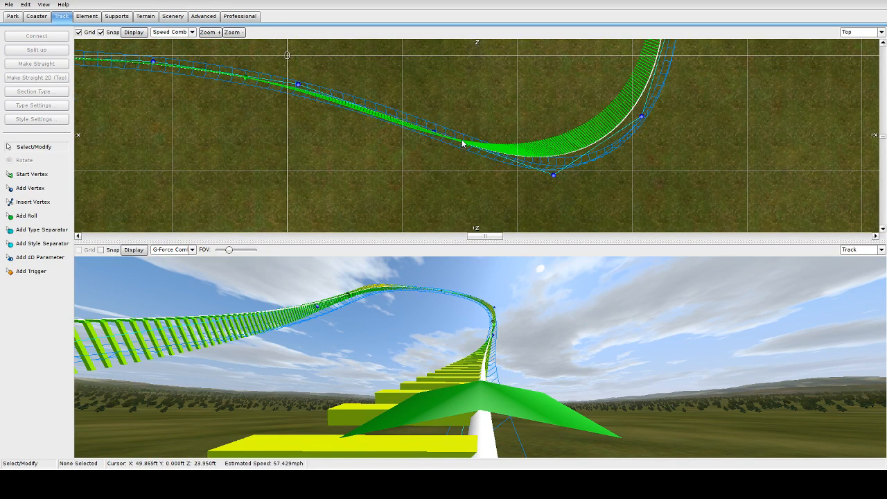
pyautogui.scroll(2, 465, 150)
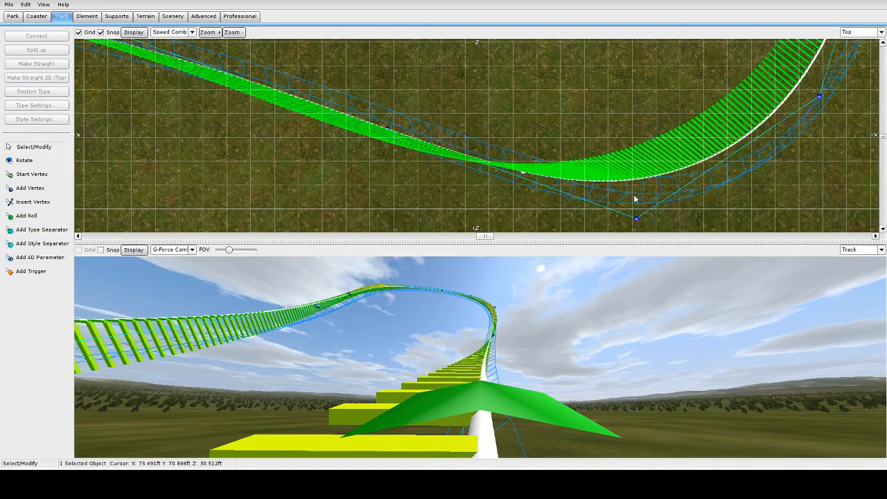
# Shift both exit-side roll points and the outer entrance roll point closer to the curve, keeping the two sides symmetrical
pyautogui.scroll(-3, 547, 140)
pyautogui.scroll(-3, 547, 140)
pyautogui.moveTo(506, 110); pyautogui.dragTo(505, 143, button='right')
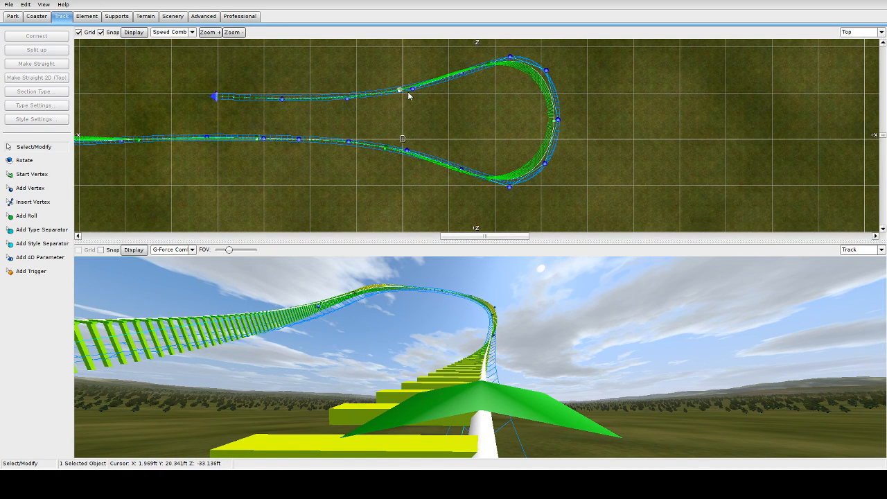
pyautogui.click(402, 152)
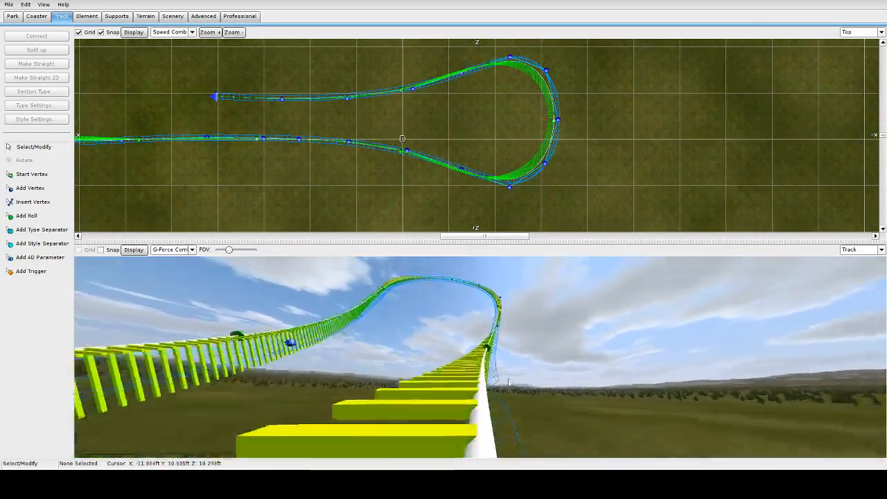
# Apply the no-lateral-G-force banking to the outer entrance roll point at 2071.93 ft
pyautogui.doubleClick(484, 377)
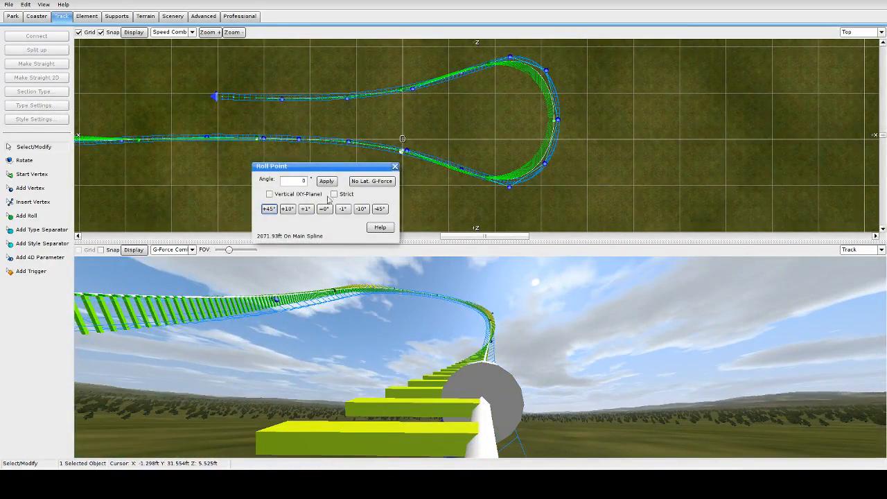
pyautogui.click(370, 185)
pyautogui.click(618, 350)
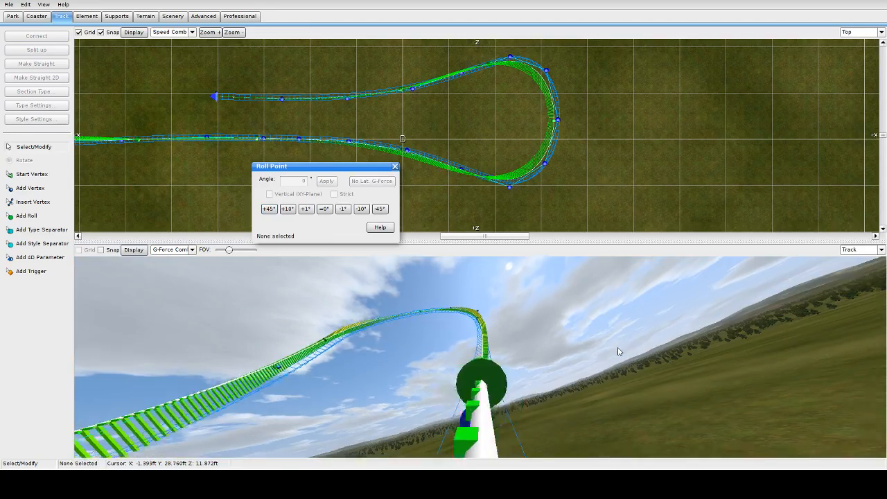
# Set the angle of the entrance-side roll point within the curve, at 2157.20 ft, to 40°
pyautogui.scroll(-10, 618, 350)
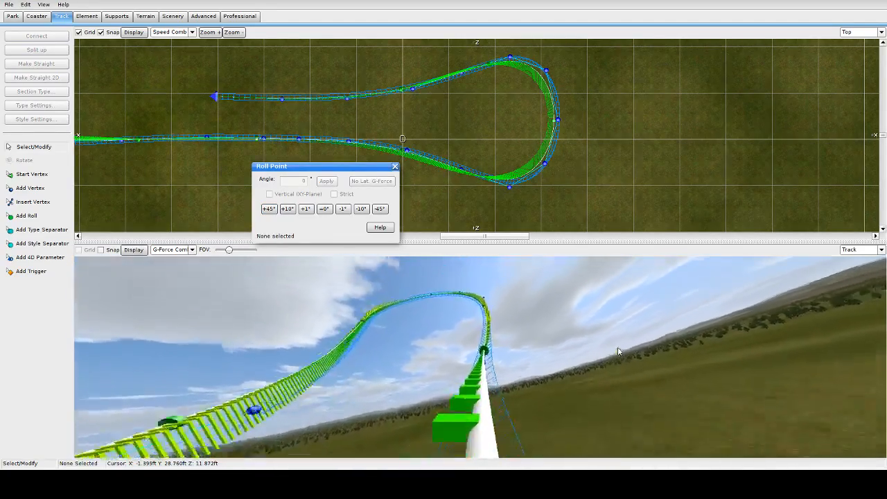
pyautogui.click(467, 377)
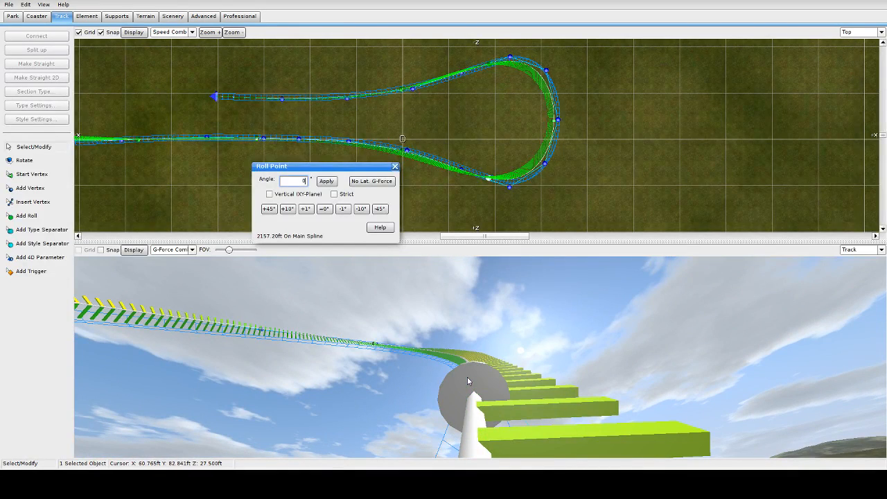
pyautogui.click(287, 209)
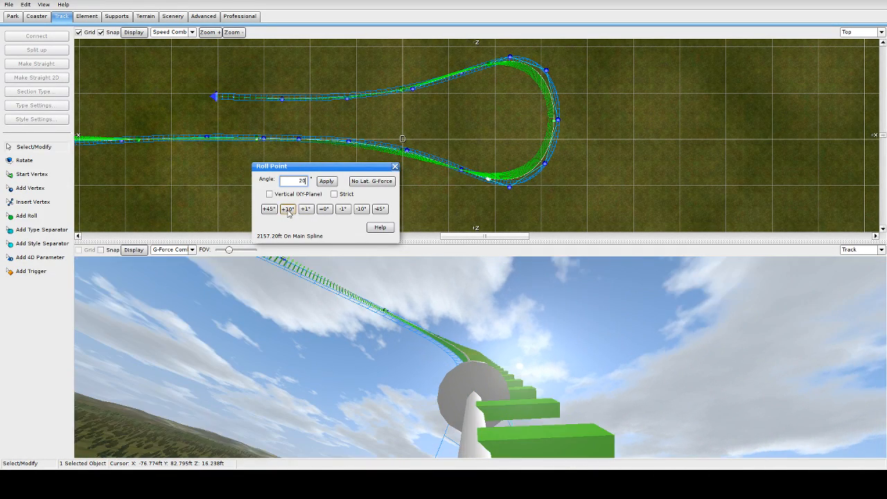
pyautogui.click(287, 209)
pyautogui.click(287, 209)
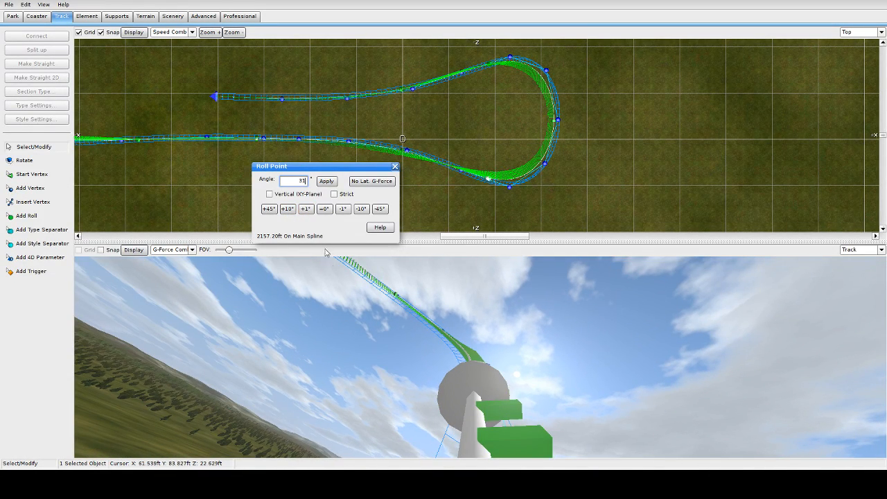
pyautogui.click(289, 210)
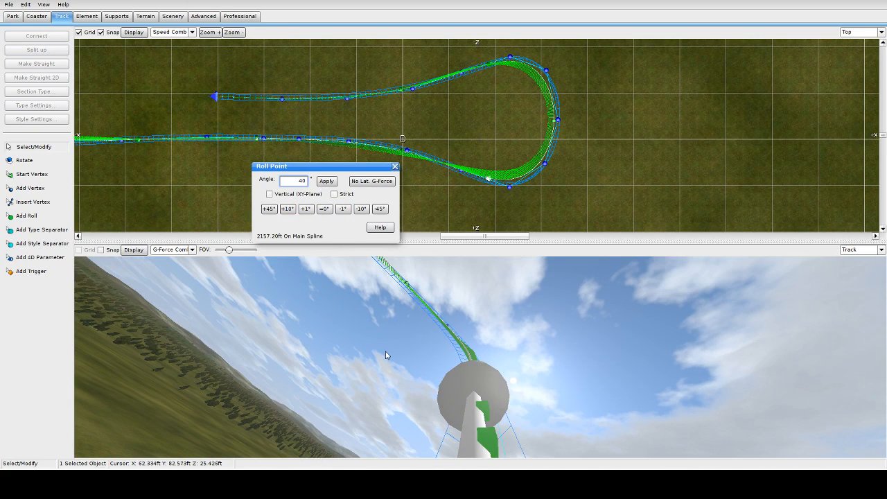
pyautogui.click(386, 355)
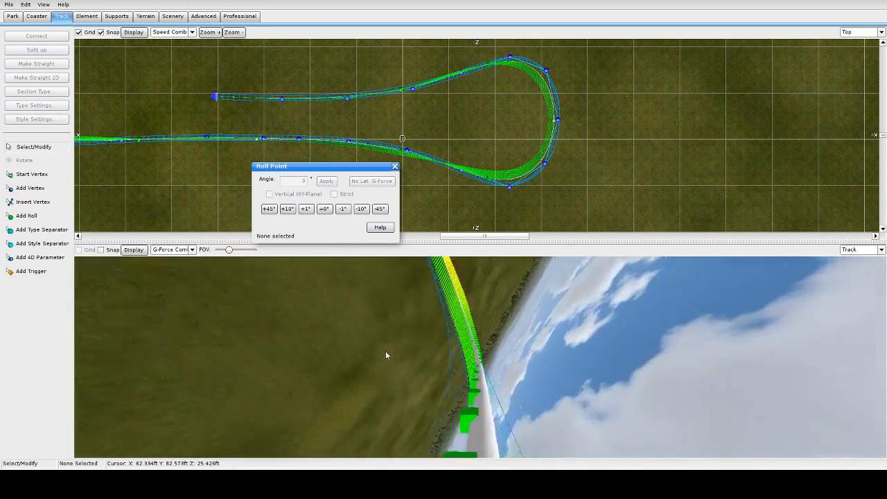
# Set the exit roll point at 2350.50 ft to 40° and apply no-lateral-G-force banking to the one at 2438.74 ft
pyautogui.click(478, 362)
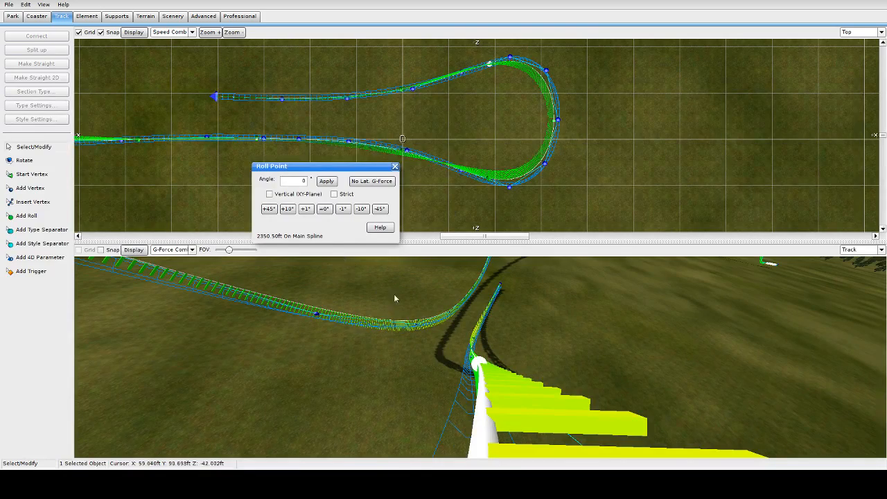
pyautogui.click(288, 209)
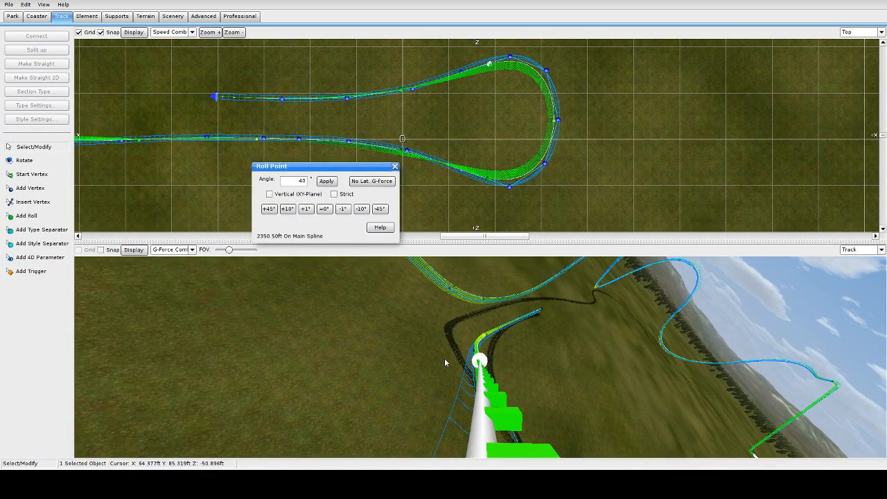
pyautogui.click(487, 375)
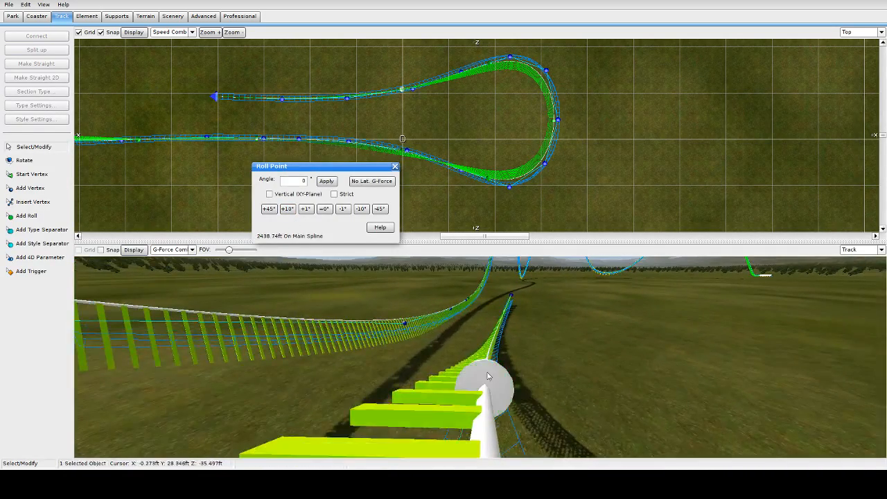
pyautogui.click(367, 182)
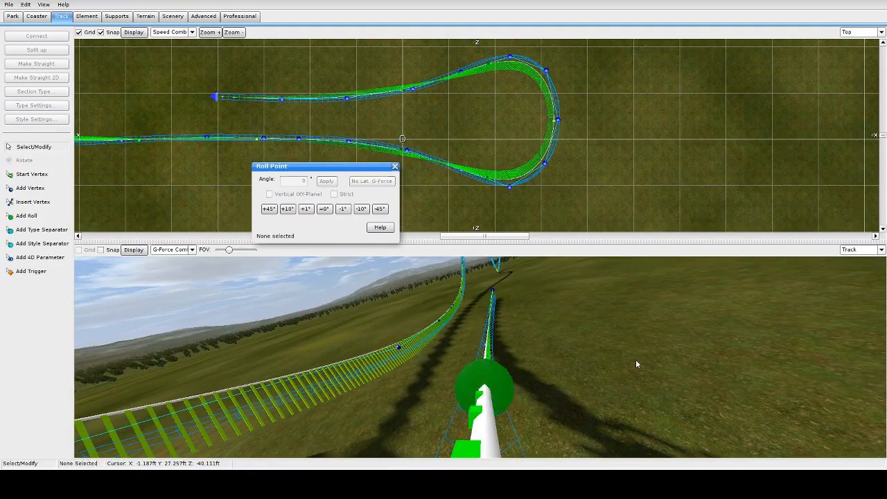
pyautogui.click(636, 363)
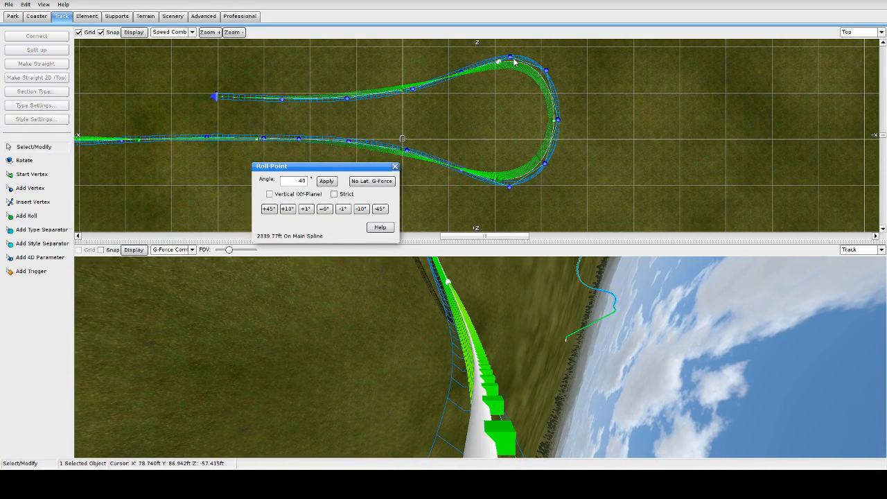
# Fine-tune the angle of the outer entrance roll point at 2071.93 ft to about -14°
pyautogui.click(562, 349)
pyautogui.press('w')
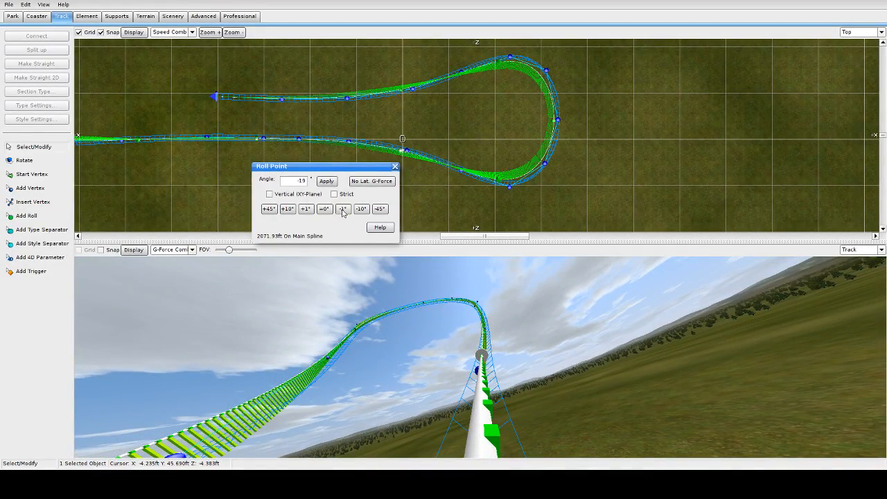
pyautogui.click(307, 209)
pyautogui.click(306, 209)
pyautogui.click(306, 209)
pyautogui.click(306, 209)
pyautogui.click(306, 210)
pyautogui.click(307, 209)
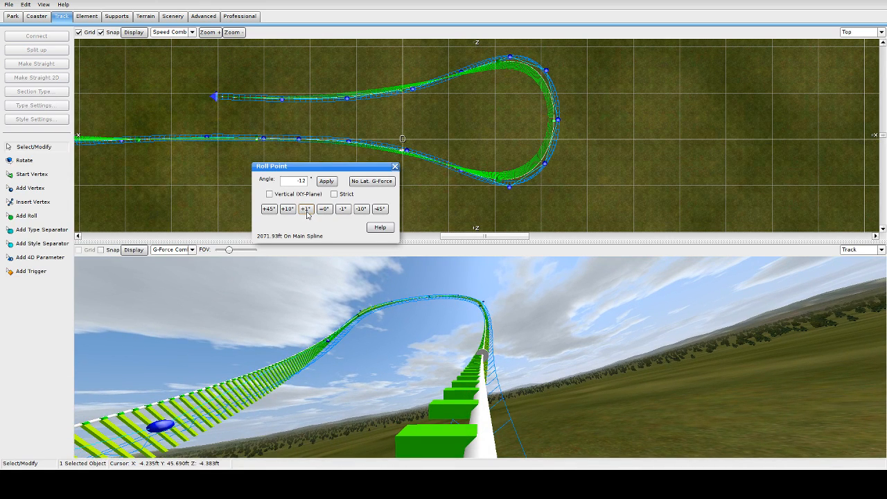
pyautogui.click(340, 211)
pyautogui.click(341, 212)
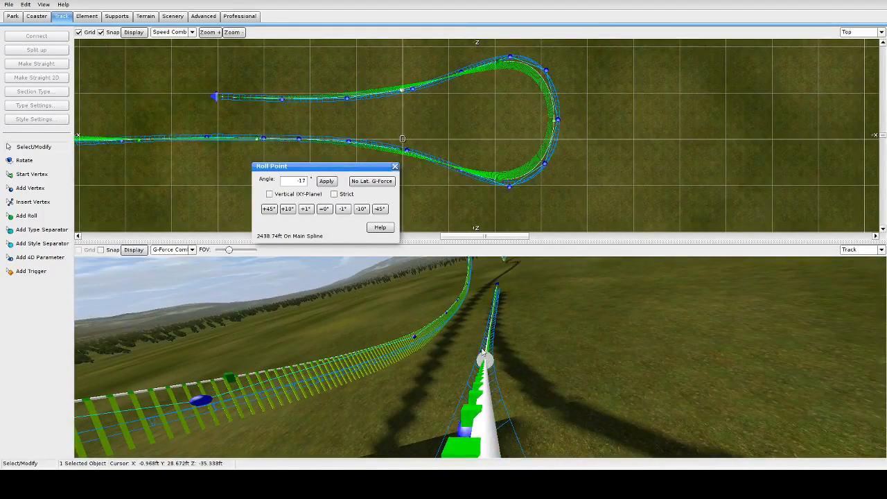
# Set the angle of the outer exit roll point at 2438.74 ft to -15°
pyautogui.click(305, 209)
pyautogui.click(306, 209)
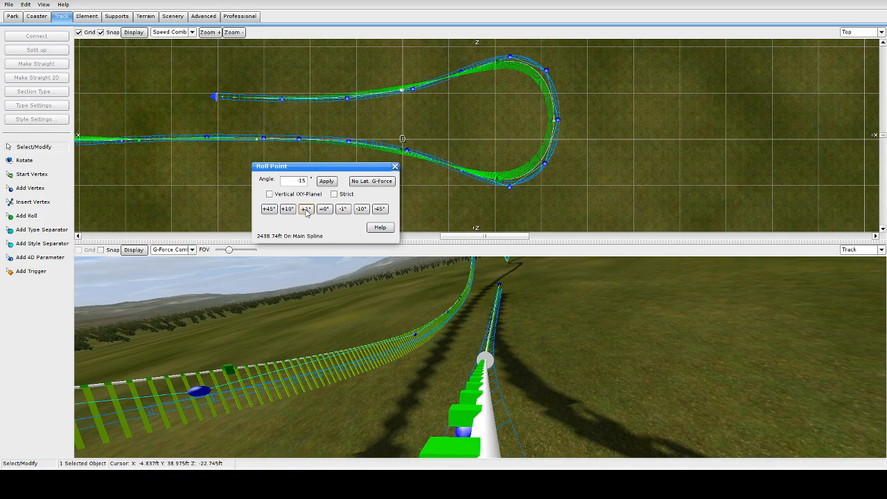
# Fine-tune the angle of the outer exit roll point at 2438.74 ft in 1° increments, trying -14° and -11°
pyautogui.click(306, 209)
pyautogui.click(306, 209)
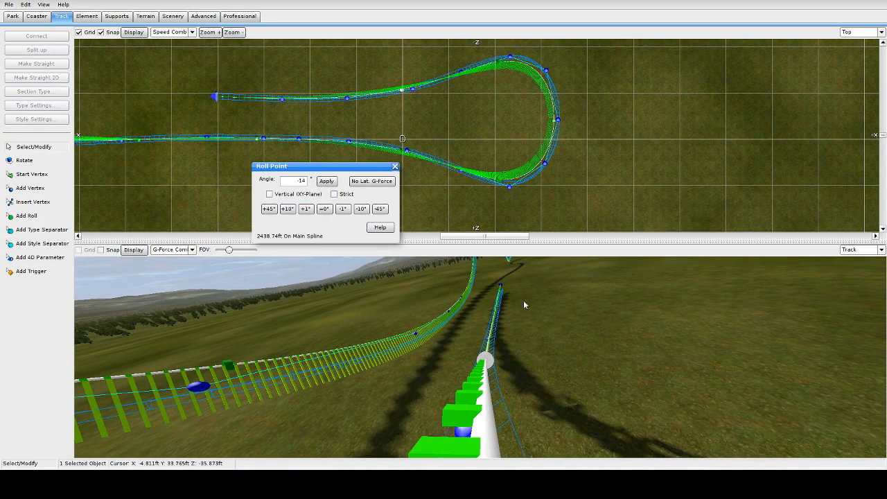
pyautogui.click(546, 310)
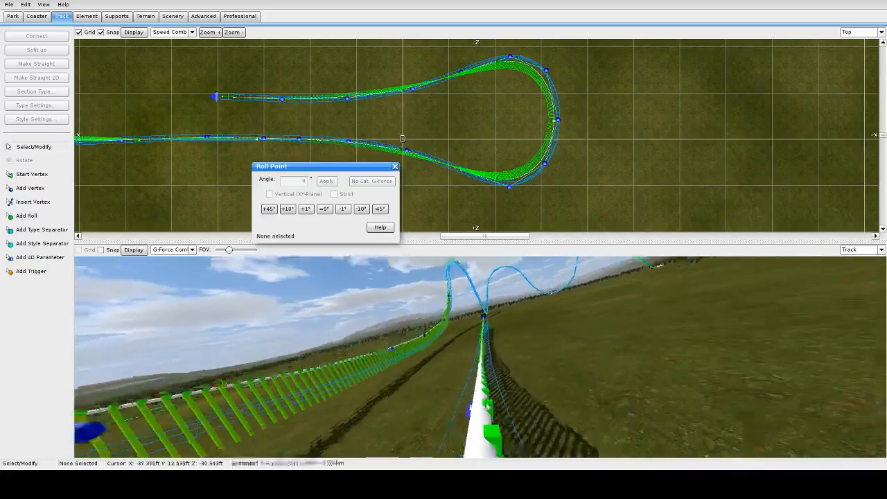
pyautogui.click(490, 398)
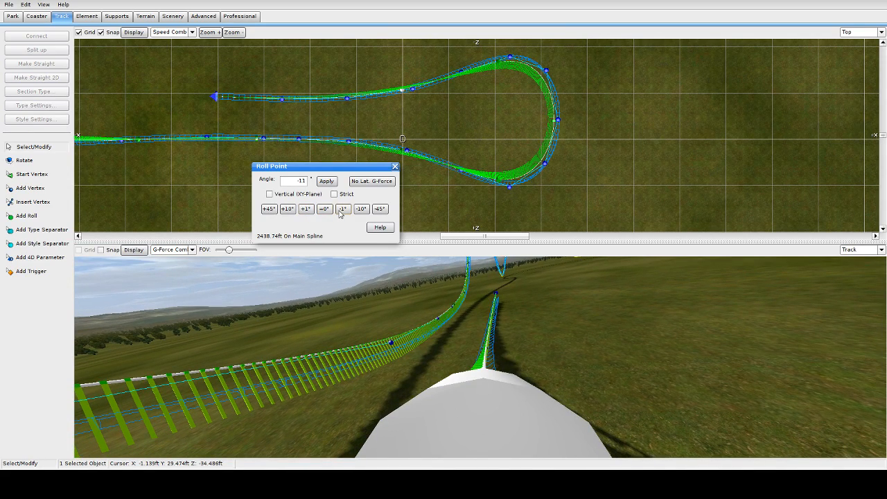
pyautogui.click(519, 323)
# Add a roll point at about 2527.59 ft, just before the end of the track, and close its settings
pyautogui.scroll(10, 522, 324)
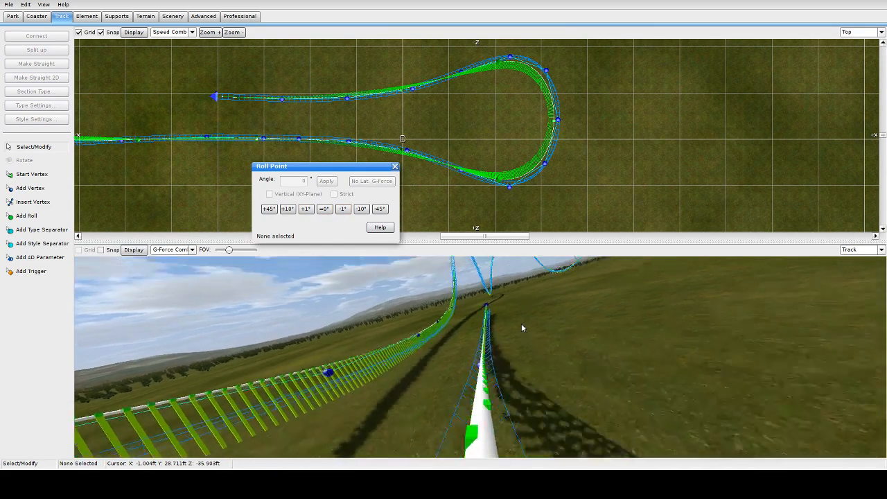
pyautogui.scroll(2, 497, 374)
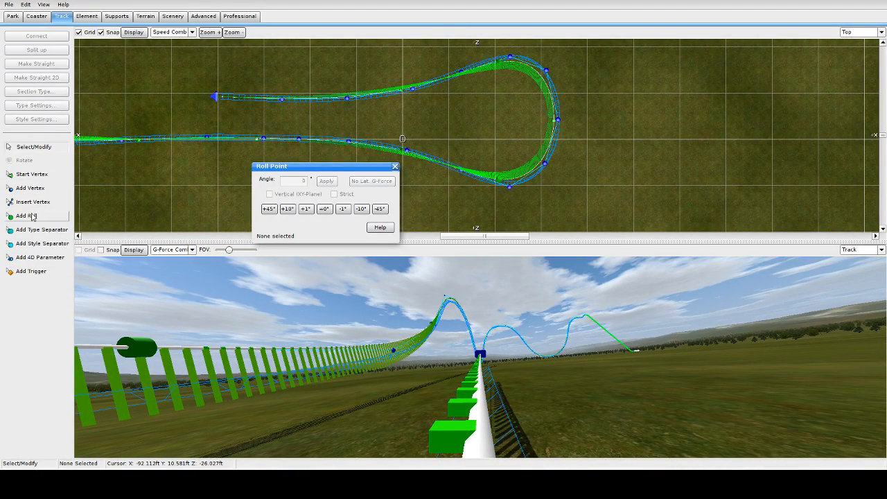
pyautogui.scroll(3, 506, 405)
pyautogui.click(482, 391)
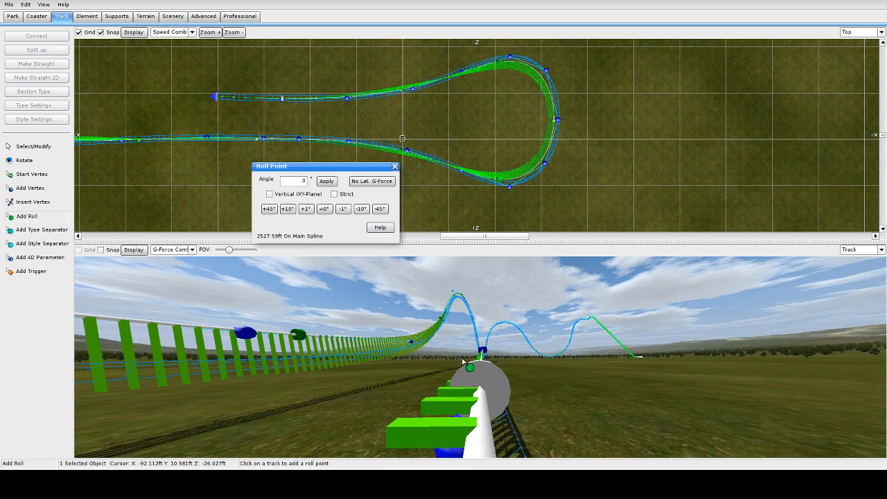
pyautogui.click(395, 167)
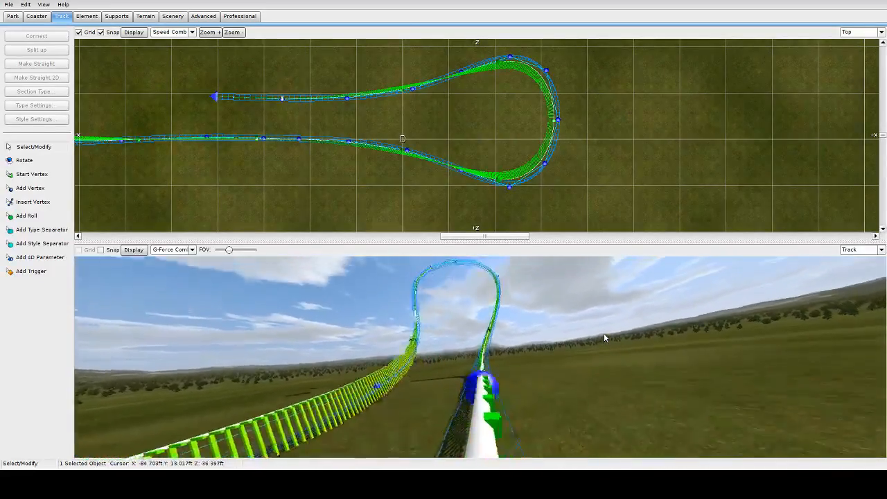
# Check the angle of the entrance roll point at 2071.93 ft and match the exit one at 2438.74 ft to -14°
pyautogui.doubleClick(483, 365)
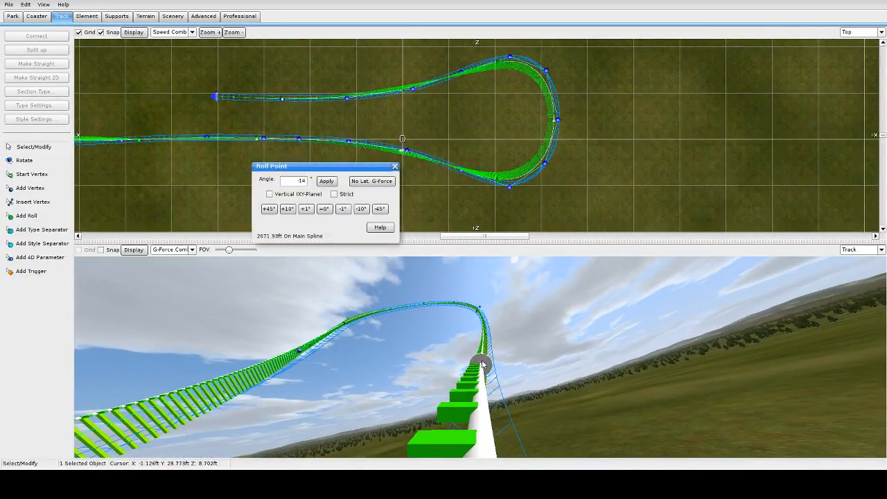
pyautogui.click(307, 210)
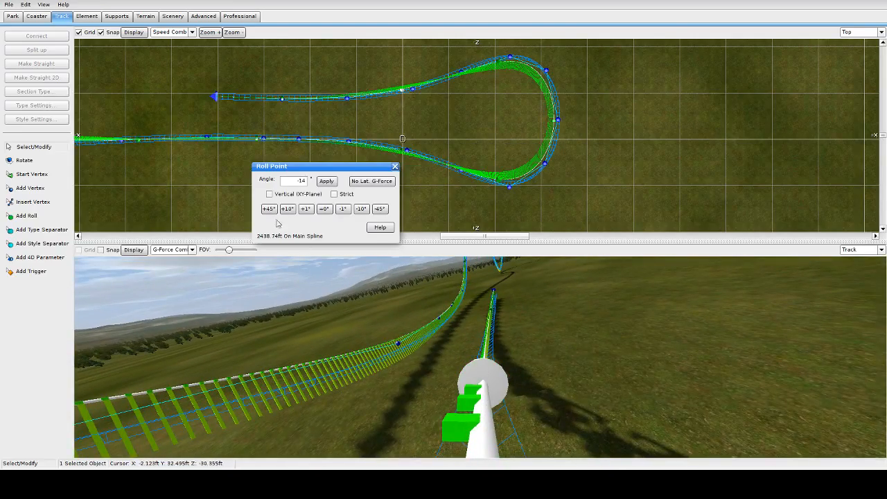
pyautogui.click(610, 349)
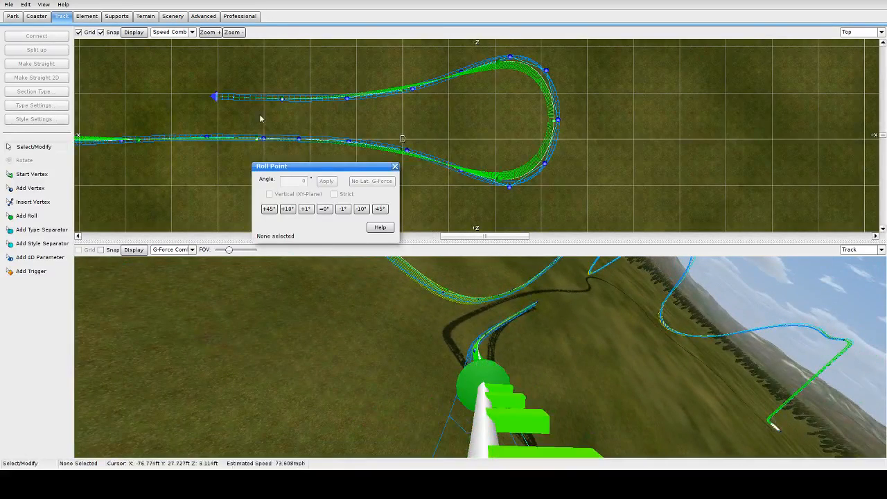
# Shift the track's end vertex slightly in the top view to line it up with the preceding vertices
pyautogui.click(216, 98)
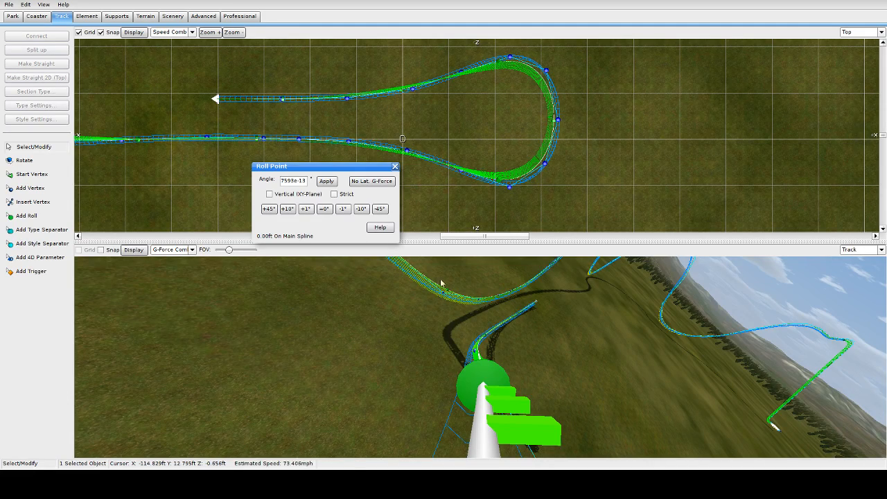
pyautogui.click(670, 371)
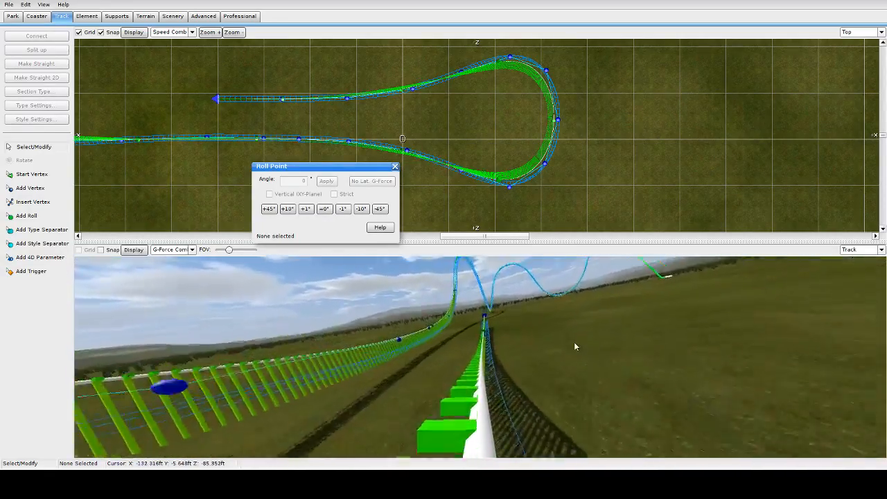
# Reduce the banking of the outer exit roll point at 2438.74 ft in 1° increments to about -9°
pyautogui.click(491, 379)
pyautogui.click(306, 209)
pyautogui.click(306, 208)
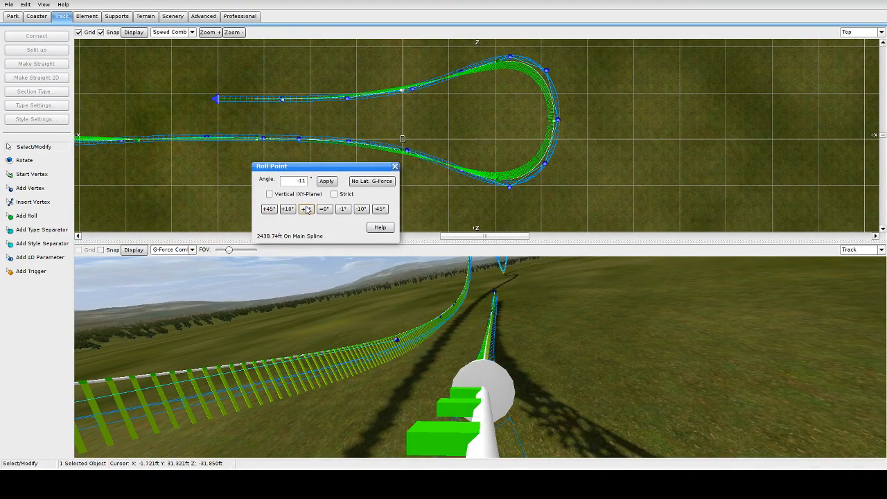
pyautogui.click(306, 209)
pyautogui.click(305, 208)
pyautogui.click(584, 360)
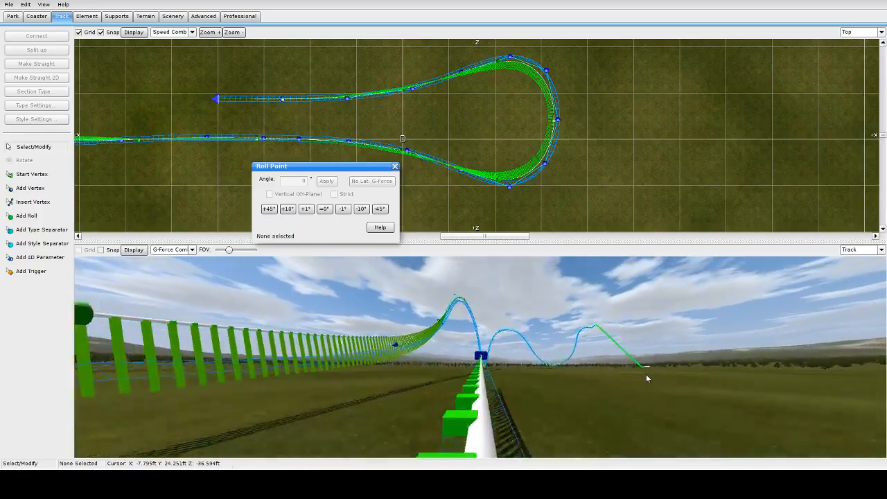
# Set the roll point nearest the track's end to -5° and move it back along the track to 2511.25 ft
pyautogui.click(483, 361)
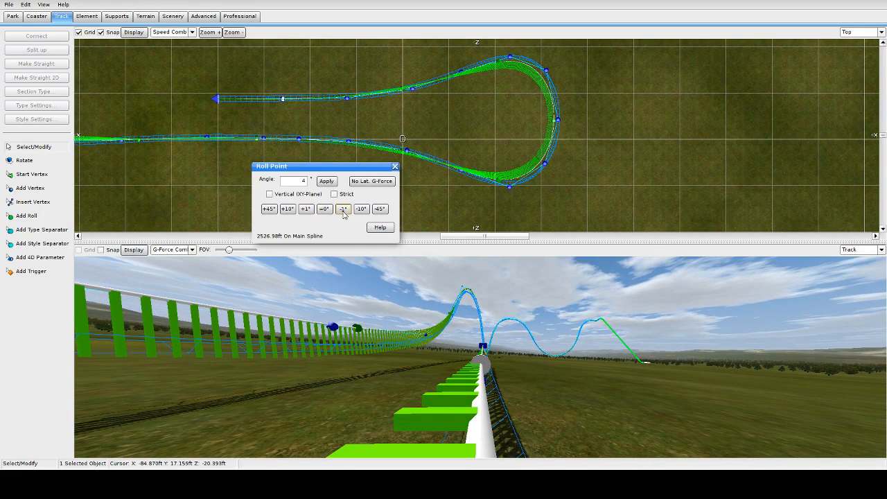
pyautogui.click(343, 210)
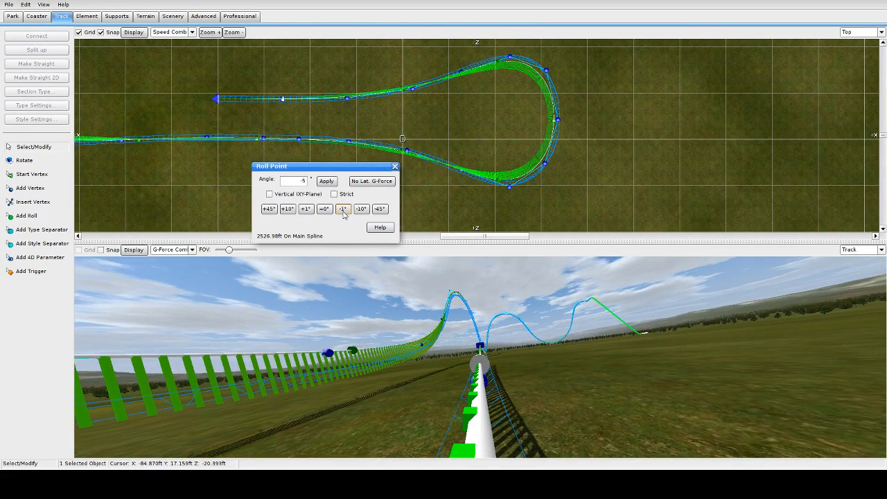
pyautogui.click(592, 325)
pyautogui.press('Down')
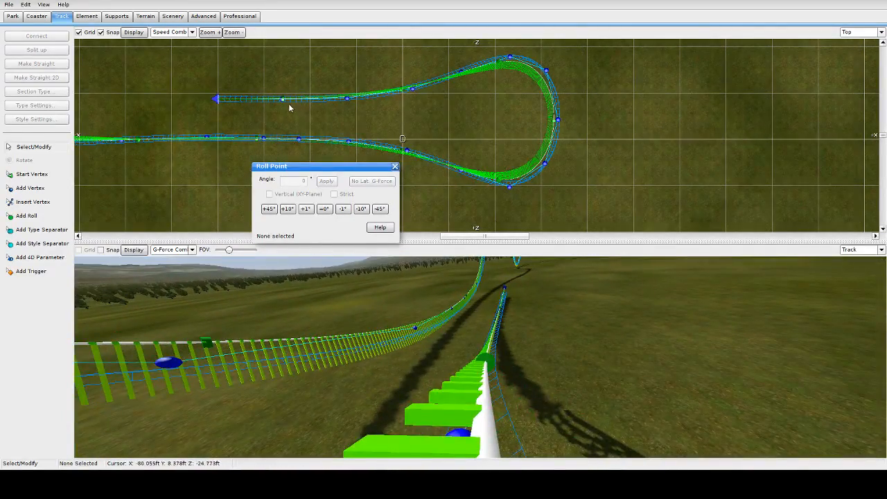
pyautogui.click(283, 99)
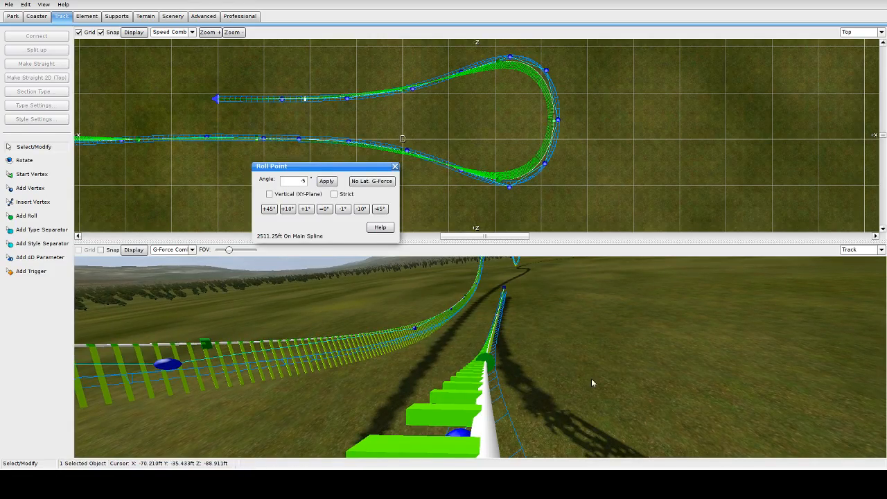
pyautogui.click(592, 379)
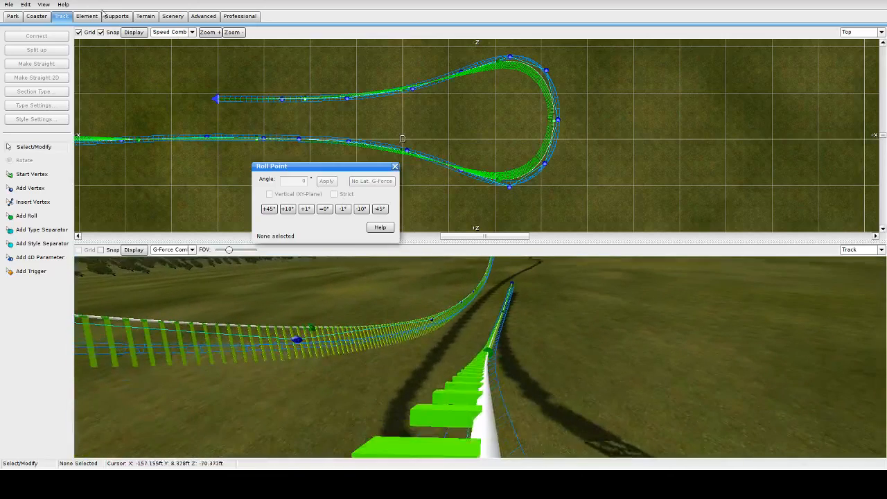
# Close the roll point settings and open the colour settings in the ExSTREAM coaster's properties
pyautogui.click(37, 16)
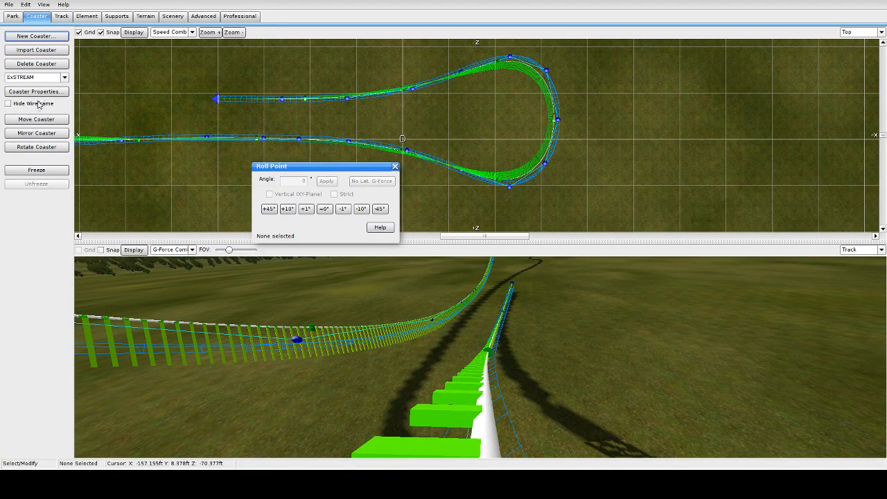
pyautogui.click(395, 167)
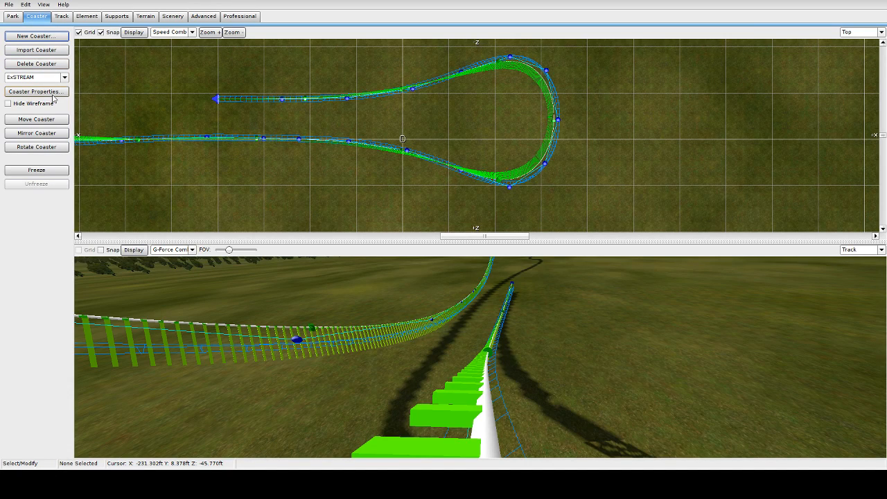
pyautogui.click(52, 93)
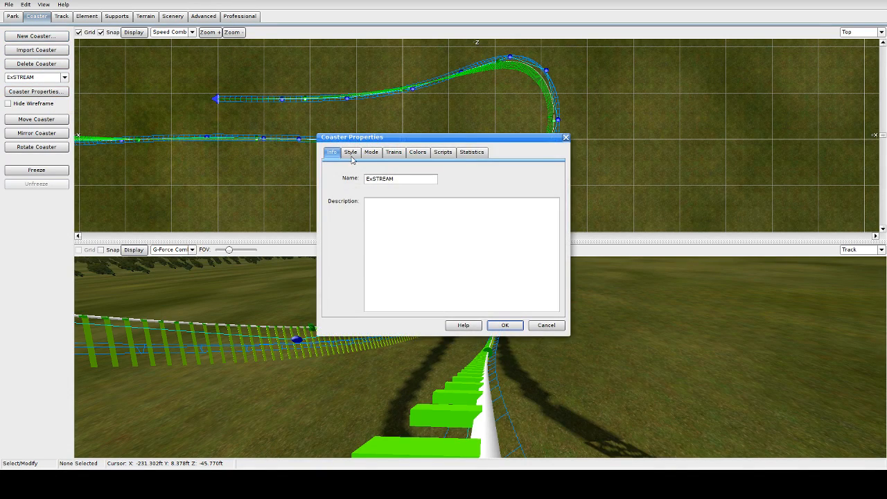
pyautogui.click(351, 153)
pyautogui.click(372, 152)
pyautogui.click(394, 153)
pyautogui.click(419, 152)
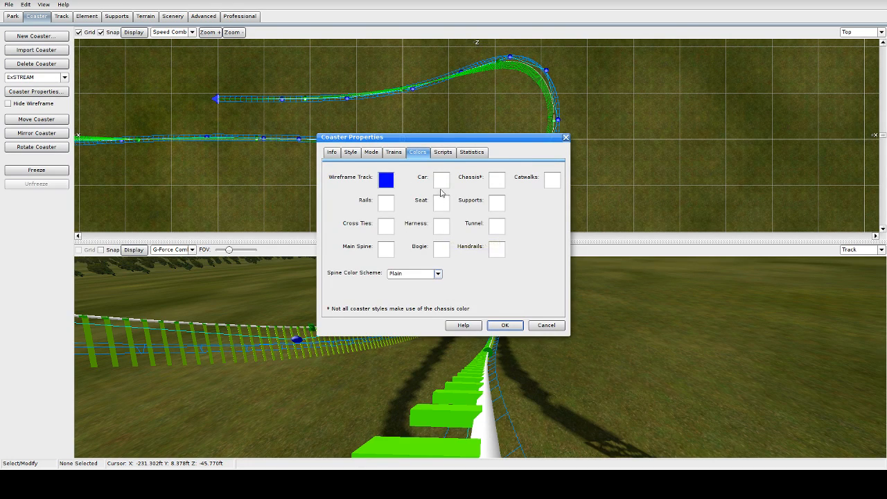
pyautogui.click(389, 210)
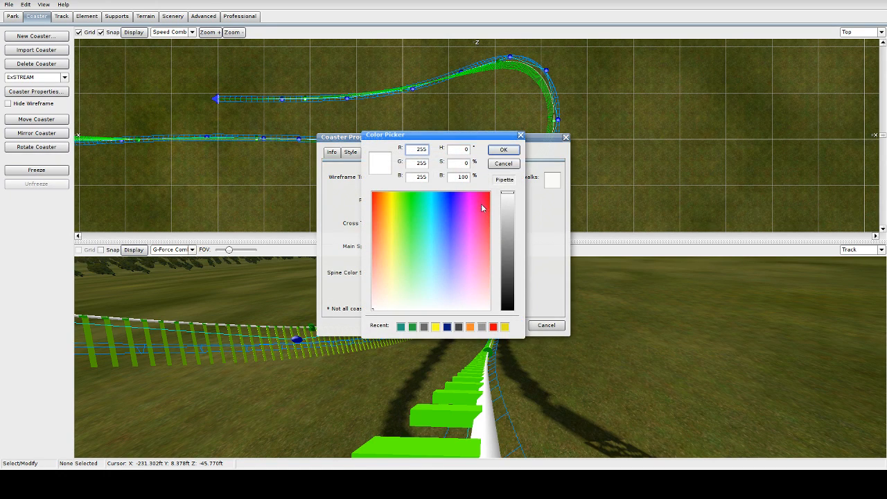
pyautogui.click(520, 136)
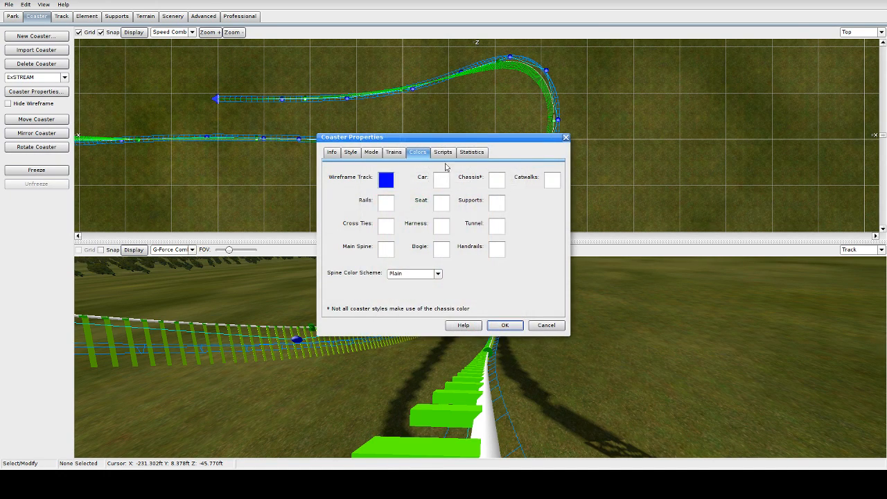
# Set the coaster's main spine colour to a bright orange, about RGB 255, 81, 5
pyautogui.click(386, 249)
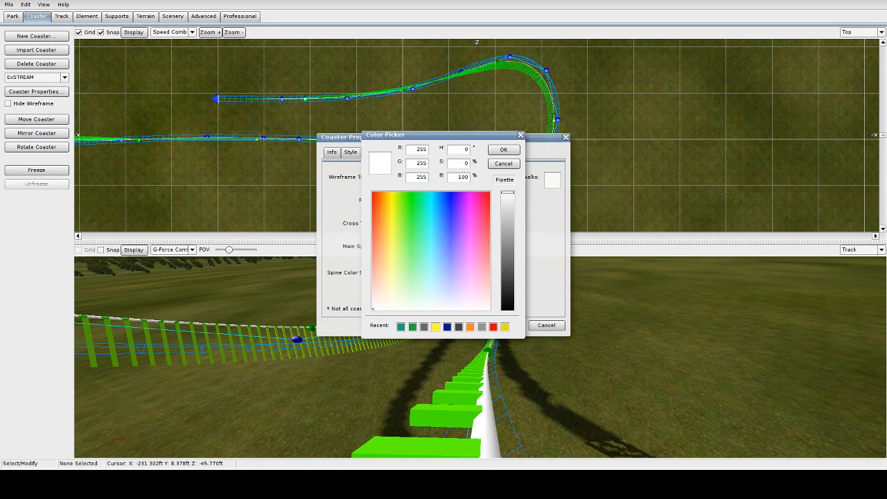
pyautogui.click(430, 218)
pyautogui.moveTo(431, 218); pyautogui.dragTo(430, 220)
pyautogui.moveTo(509, 223); pyautogui.dragTo(513, 216)
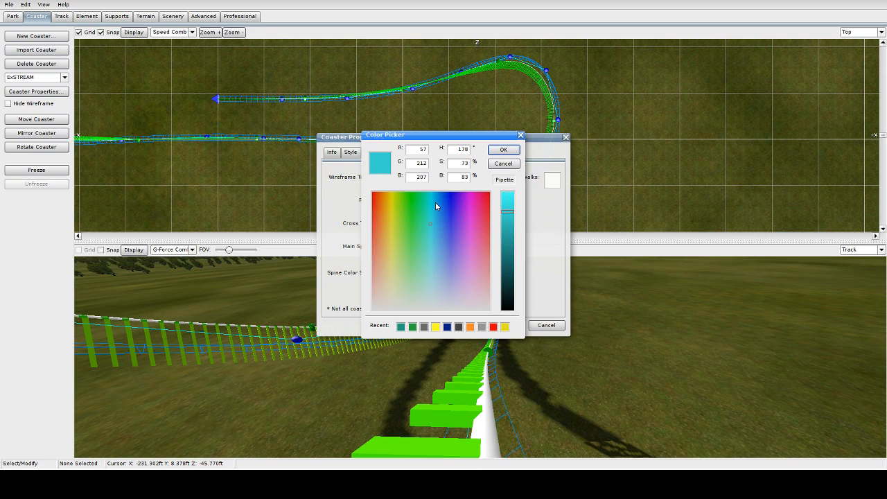
pyautogui.moveTo(378, 216)
pyautogui.mouseDown()
pyautogui.moveTo(379, 202)
pyautogui.moveTo(373, 209)
pyautogui.moveTo(380, 205)
pyautogui.moveTo(382, 222)
pyautogui.moveTo(377, 194)
pyautogui.moveTo(379, 201)
pyautogui.moveTo(386, 191)
pyautogui.moveTo(372, 193)
pyautogui.moveTo(376, 229)
pyautogui.moveTo(419, 244)
pyautogui.moveTo(375, 239)
pyautogui.moveTo(352, 254)
pyautogui.moveTo(345, 209)
pyautogui.moveTo(380, 216)
pyautogui.moveTo(380, 208)
pyautogui.mouseUp()
pyautogui.moveTo(516, 216); pyautogui.dragTo(513, 204)
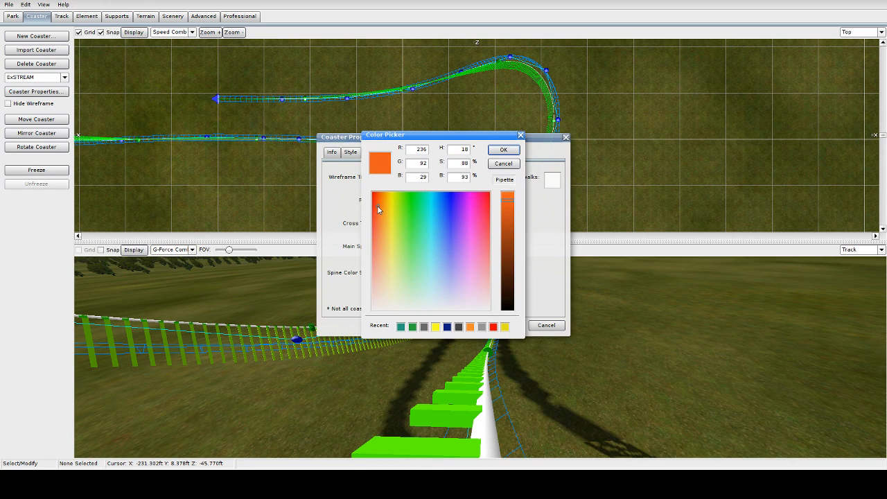
pyautogui.moveTo(377, 204); pyautogui.dragTo(381, 195)
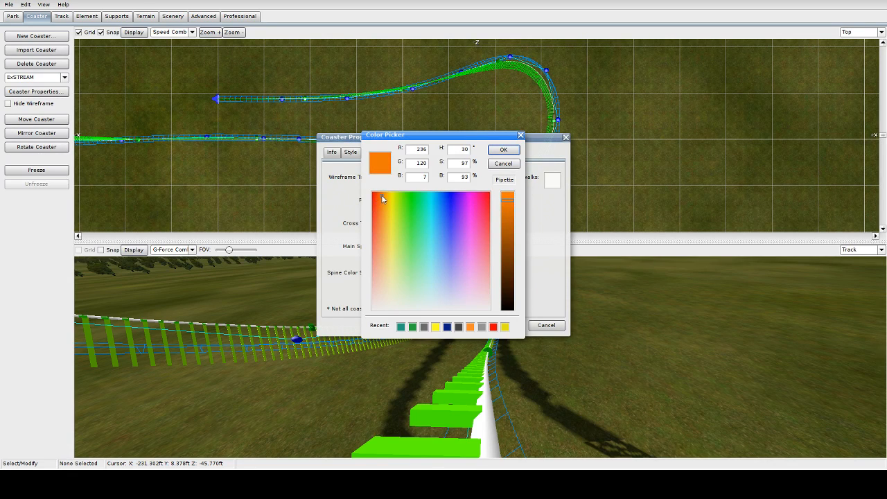
pyautogui.moveTo(510, 200); pyautogui.dragTo(510, 194)
pyautogui.click(383, 198)
pyautogui.moveTo(383, 198); pyautogui.dragTo(379, 195)
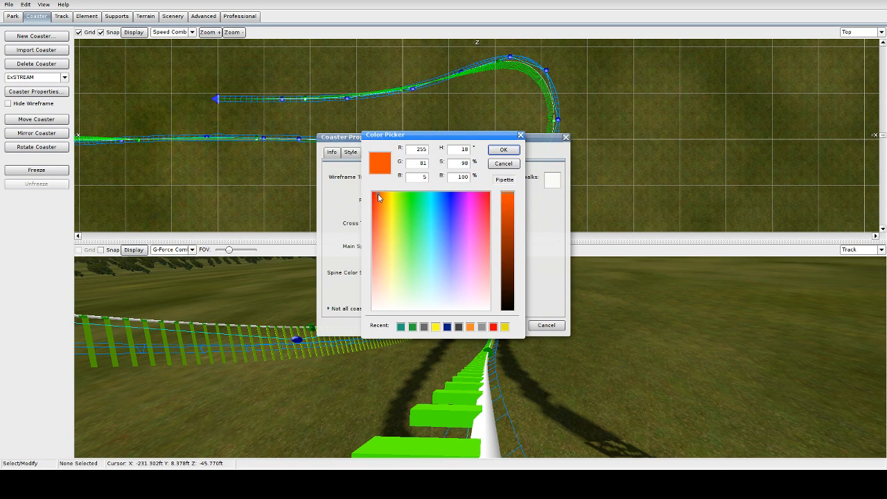
pyautogui.click(377, 195)
pyautogui.click(504, 152)
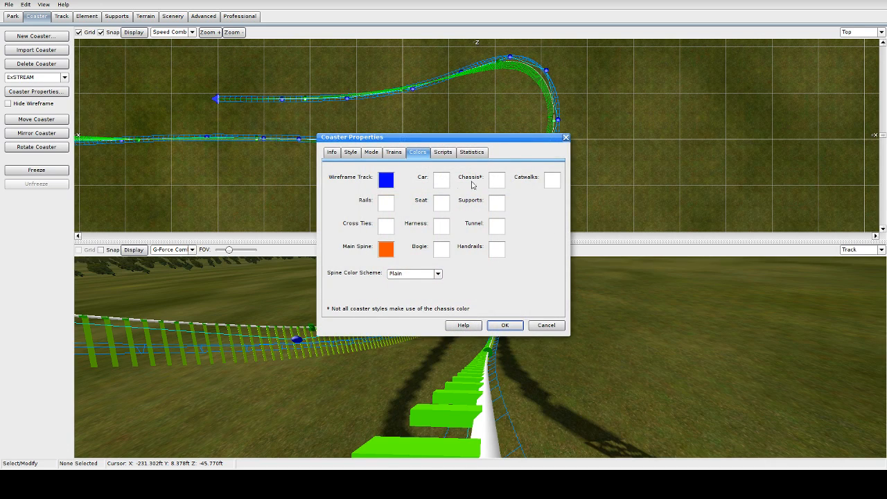
# Try dark blue and then dark purple, about RGB 55, 18, 118, as the colour of the cross ties
pyautogui.click(386, 224)
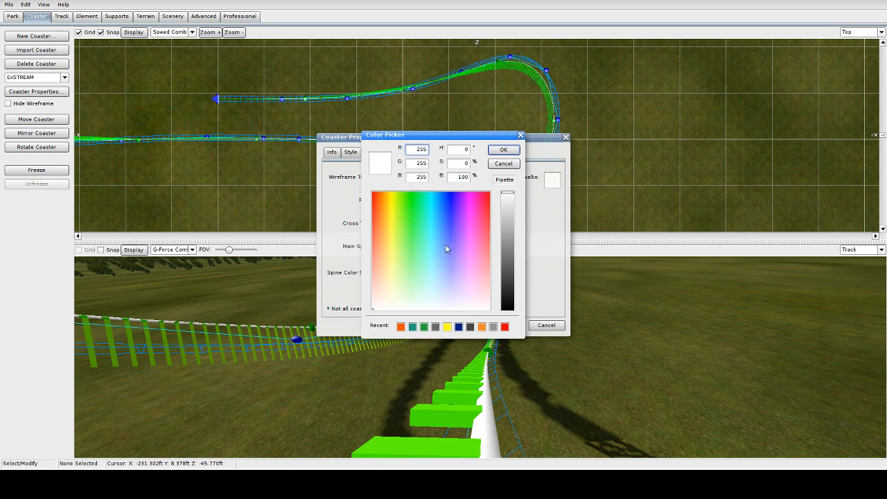
pyautogui.moveTo(441, 208); pyautogui.dragTo(452, 192)
pyautogui.moveTo(507, 194); pyautogui.dragTo(515, 273)
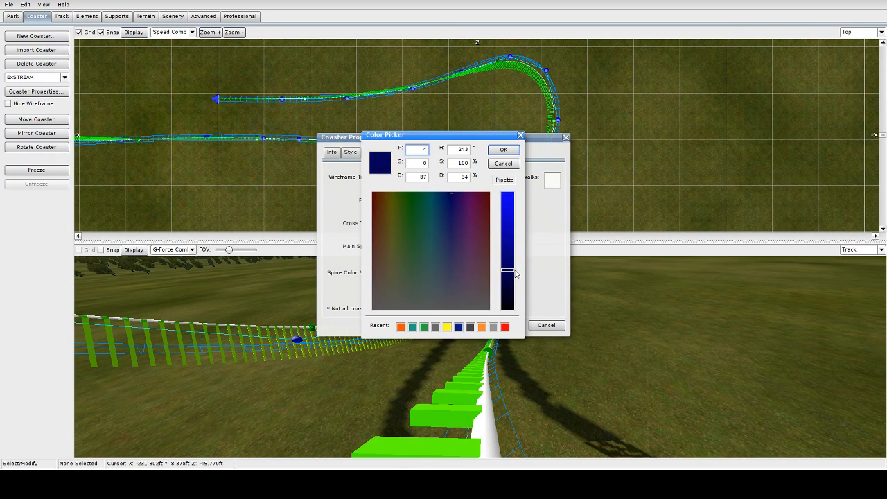
pyautogui.moveTo(438, 137); pyautogui.dragTo(474, 225)
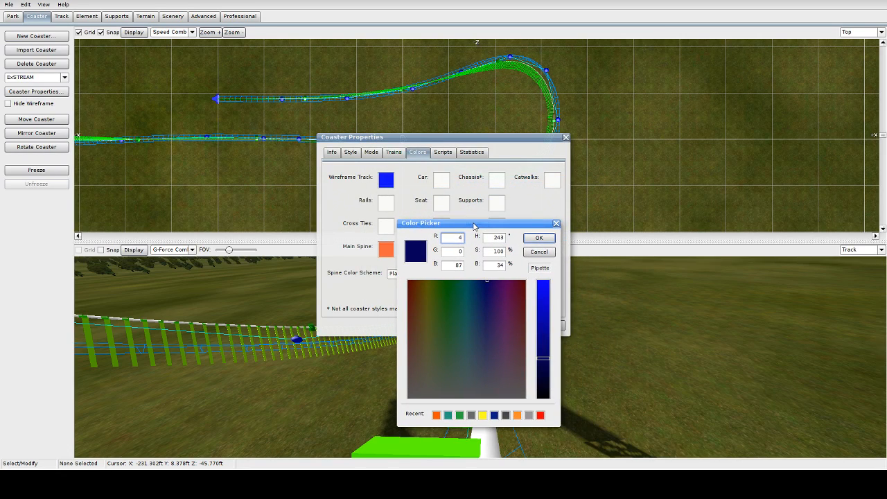
pyautogui.moveTo(544, 361)
pyautogui.mouseDown()
pyautogui.moveTo(545, 346)
pyautogui.moveTo(547, 353)
pyautogui.mouseUp()
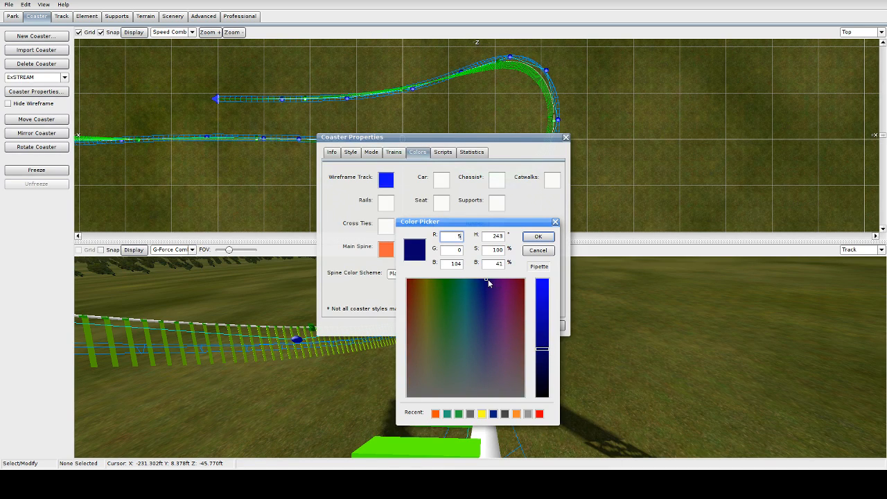
pyautogui.moveTo(488, 279)
pyautogui.mouseDown()
pyautogui.moveTo(506, 280)
pyautogui.moveTo(496, 287)
pyautogui.mouseUp()
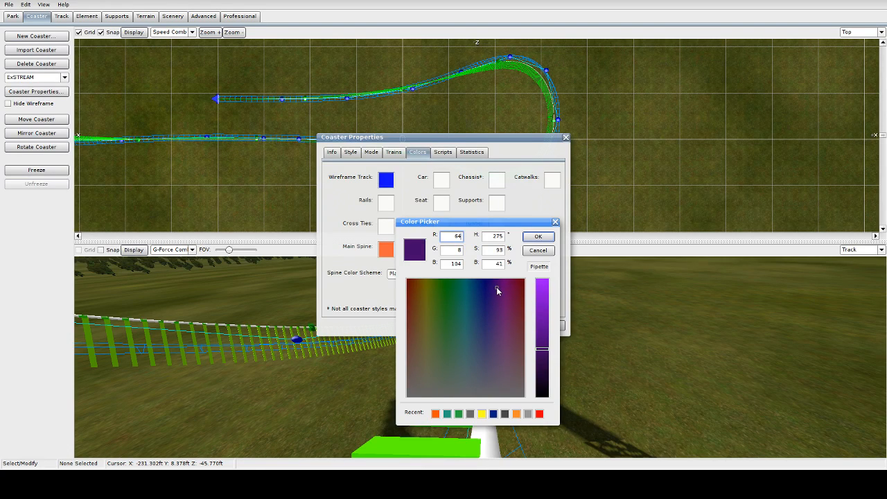
pyautogui.moveTo(543, 342)
pyautogui.mouseDown()
pyautogui.moveTo(545, 361)
pyautogui.moveTo(544, 343)
pyautogui.mouseUp()
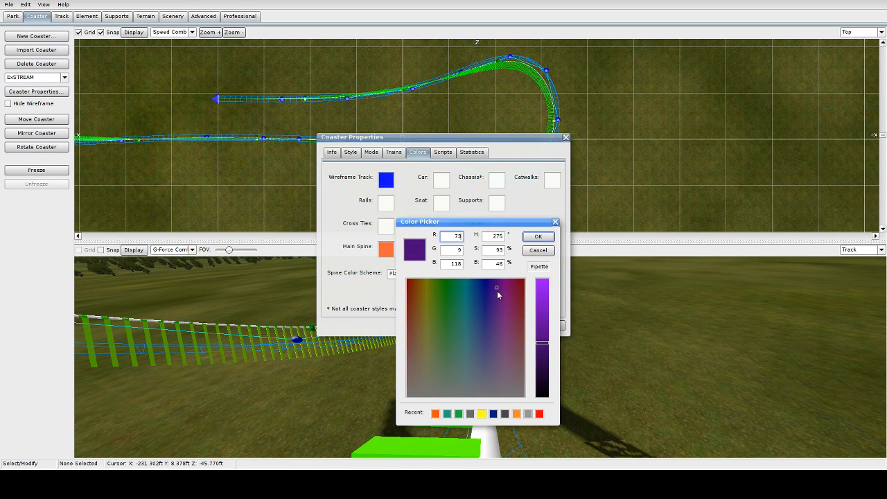
pyautogui.moveTo(494, 290); pyautogui.dragTo(494, 295)
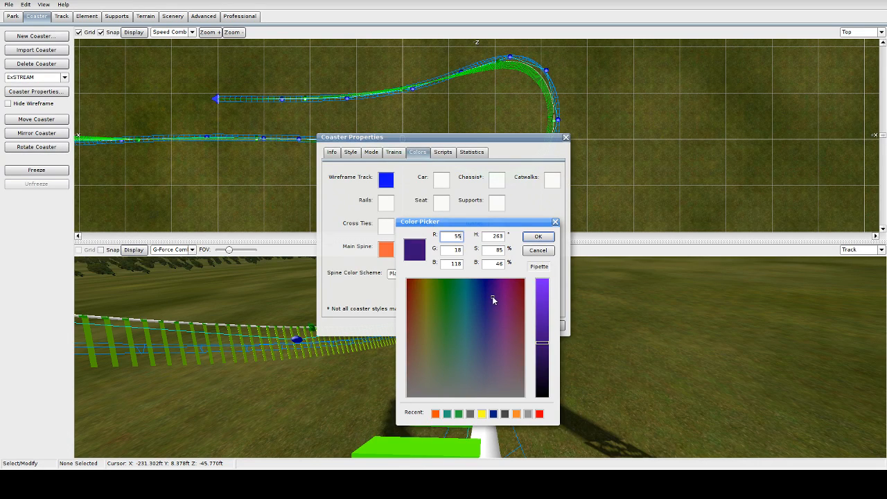
# Set the cross ties' colour to a bright green, about RGB 0, 255, 36
pyautogui.moveTo(492, 296)
pyautogui.mouseDown()
pyautogui.moveTo(460, 278)
pyautogui.moveTo(479, 330)
pyautogui.moveTo(516, 340)
pyautogui.moveTo(497, 319)
pyautogui.moveTo(493, 333)
pyautogui.moveTo(492, 283)
pyautogui.moveTo(414, 280)
pyautogui.moveTo(448, 279)
pyautogui.mouseUp()
pyautogui.moveTo(547, 344); pyautogui.dragTo(547, 279)
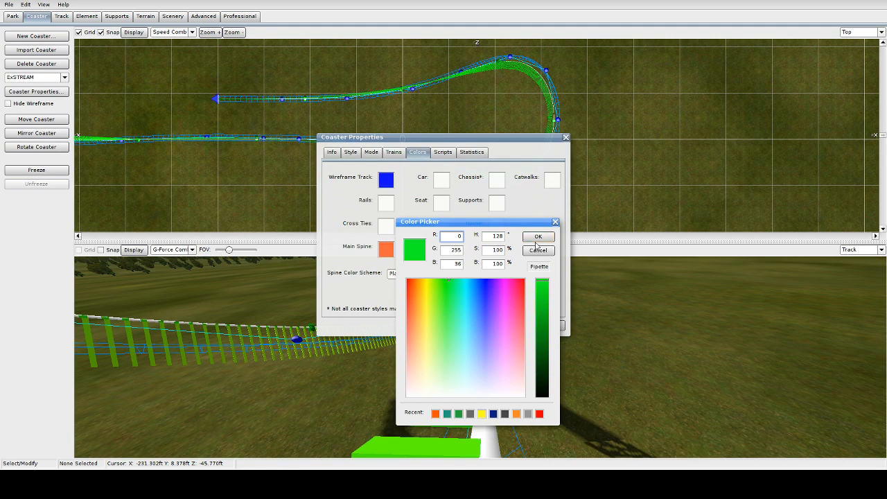
pyautogui.click(538, 237)
# Set the cross ties' colour to a dark purple, about RGB 60, 13, 123
pyautogui.click(386, 228)
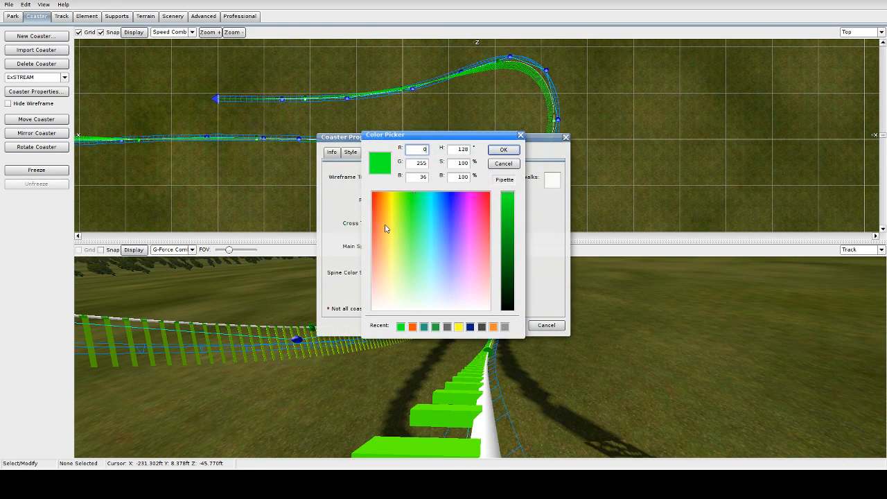
pyautogui.moveTo(468, 202)
pyautogui.mouseDown()
pyautogui.moveTo(461, 206)
pyautogui.moveTo(511, 202)
pyautogui.moveTo(511, 264)
pyautogui.moveTo(506, 236)
pyautogui.mouseUp()
pyautogui.moveTo(459, 206)
pyautogui.mouseDown()
pyautogui.moveTo(457, 222)
pyautogui.moveTo(458, 204)
pyautogui.mouseUp()
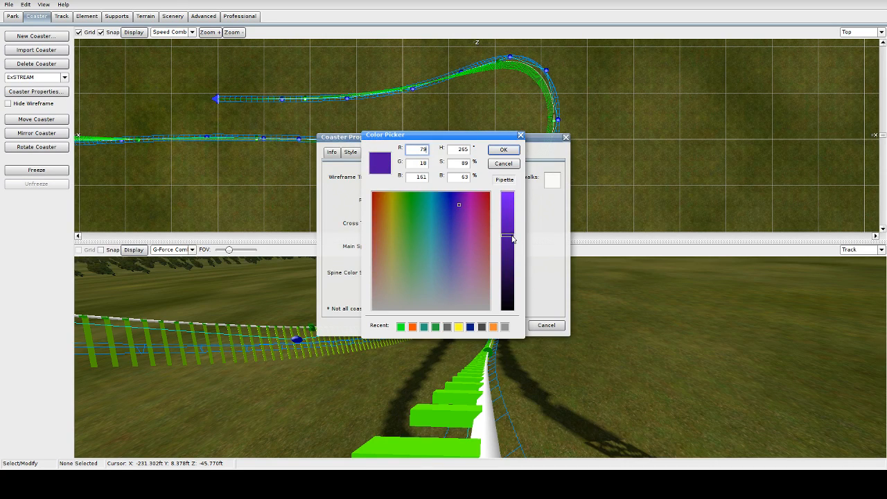
pyautogui.moveTo(511, 237); pyautogui.dragTo(511, 257)
pyautogui.click(504, 149)
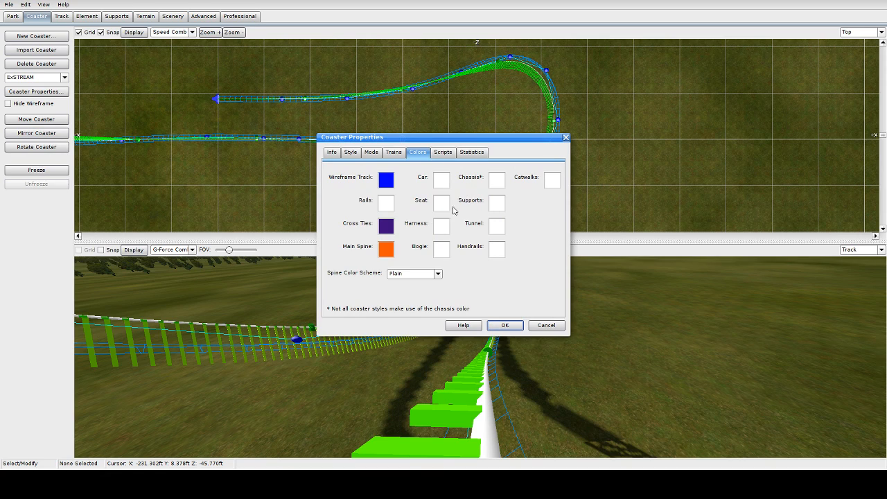
# Give the rails the recently used dark purple, RGB 60, 13, 123, and apply the coaster's colours
pyautogui.click(389, 209)
pyautogui.click(401, 326)
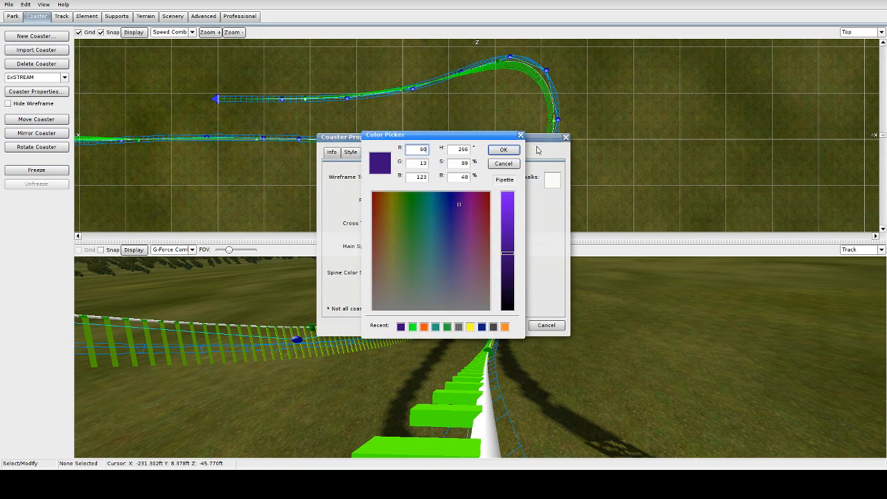
pyautogui.click(504, 151)
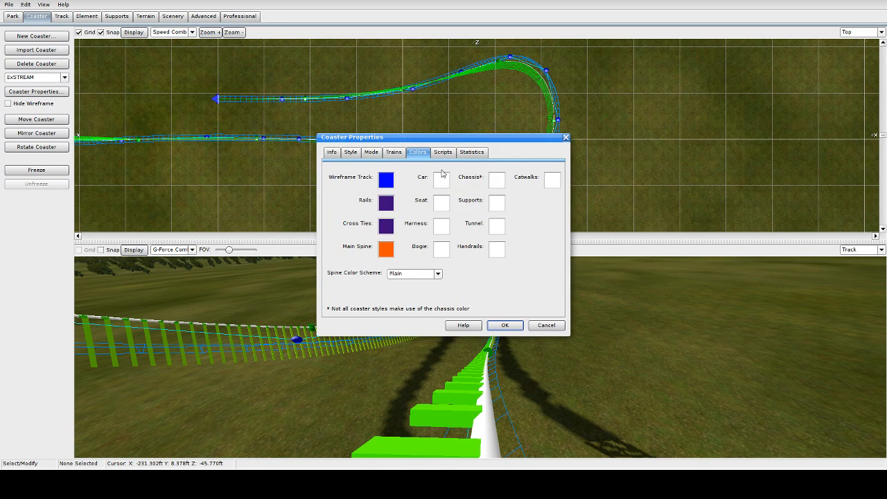
pyautogui.click(504, 325)
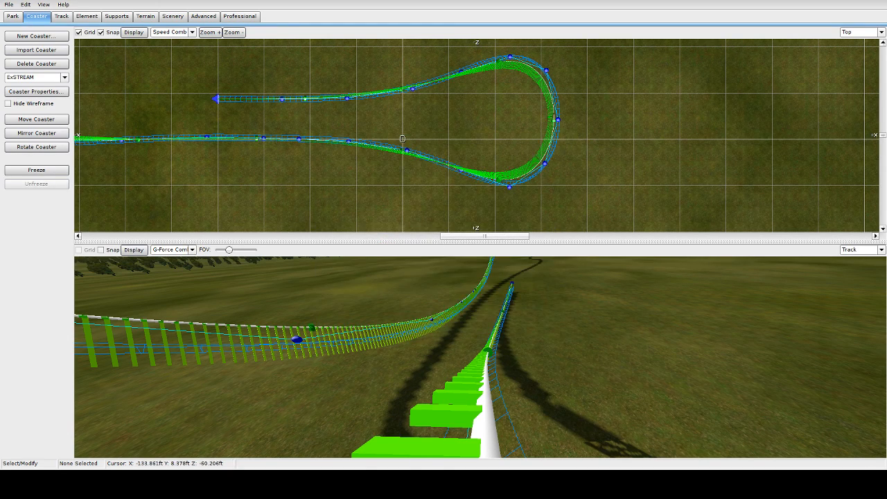
# Freeze the coaster to examine the orange and purple track up close, and unfreeze it again
pyautogui.click(38, 172)
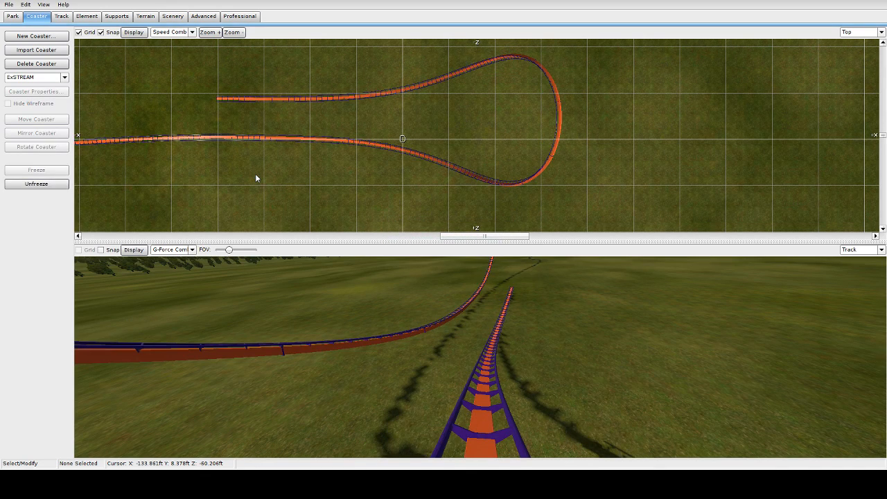
pyautogui.scroll(5, 600, 156)
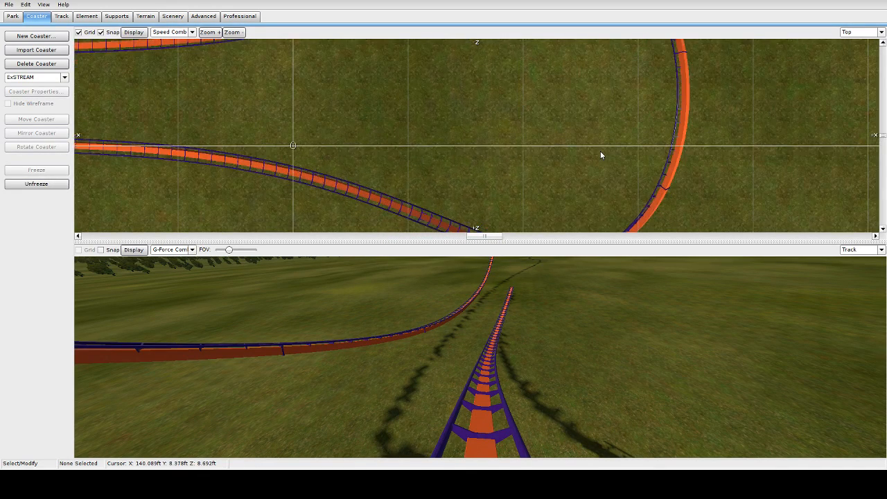
pyautogui.scroll(-4, 600, 154)
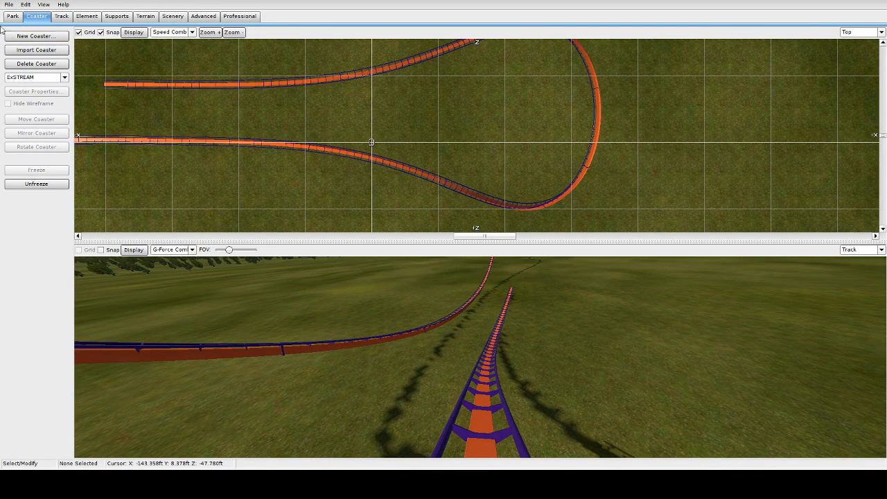
pyautogui.click(37, 185)
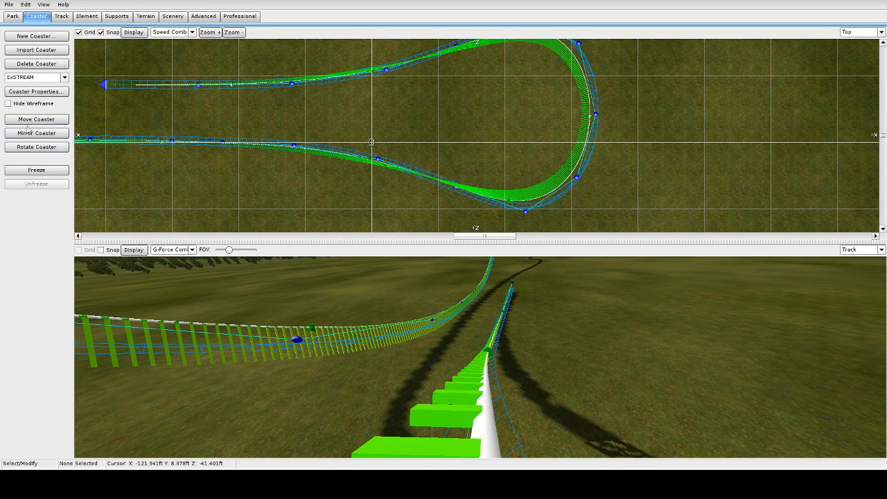
# Reopen the coaster's colour settings and set the main spine to a bright yellow
pyautogui.click(36, 92)
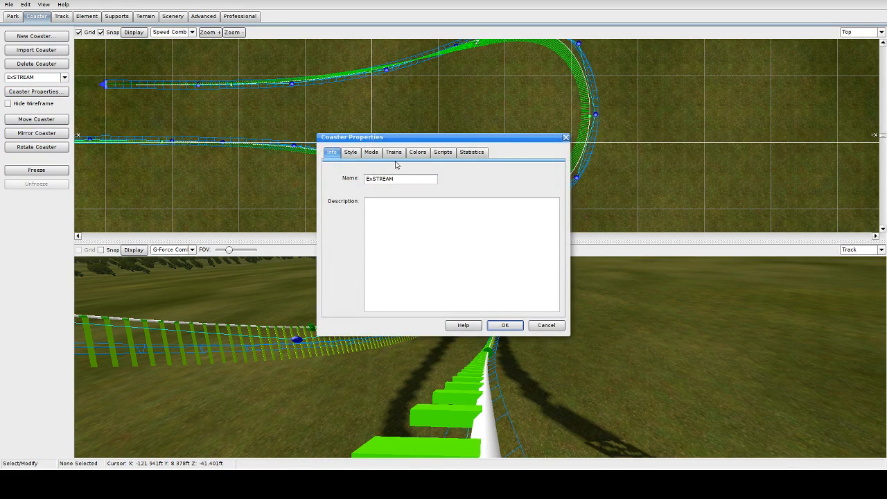
pyautogui.click(420, 153)
pyautogui.click(391, 246)
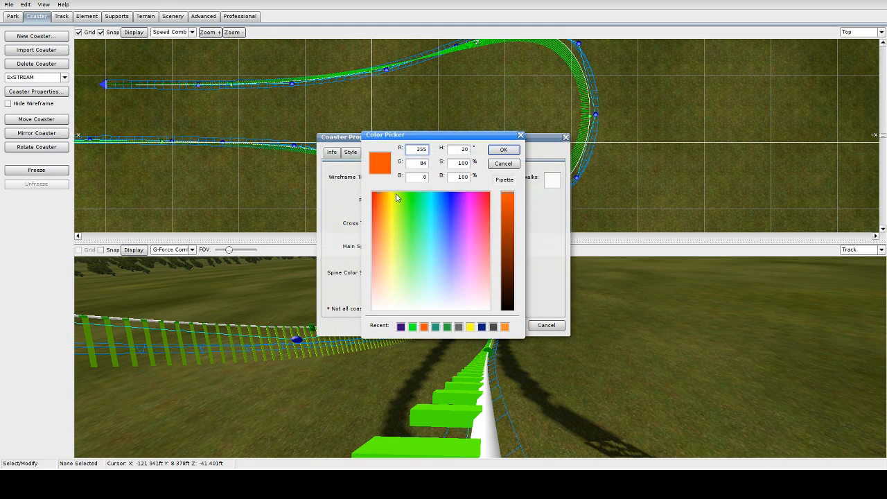
pyautogui.click(380, 196)
pyautogui.moveTo(380, 197); pyautogui.dragTo(394, 212)
pyautogui.click(503, 150)
# Set the cross ties' colour to orange, about RGB 237, 138, 9
pyautogui.click(410, 225)
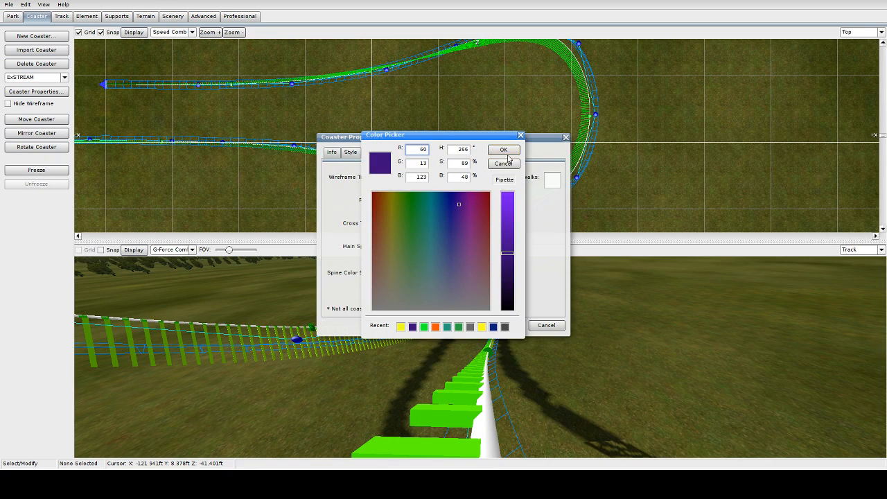
pyautogui.moveTo(509, 253); pyautogui.dragTo(509, 224)
pyautogui.moveTo(440, 222); pyautogui.dragTo(386, 194)
pyautogui.moveTo(508, 223); pyautogui.dragTo(509, 192)
pyautogui.click(513, 181)
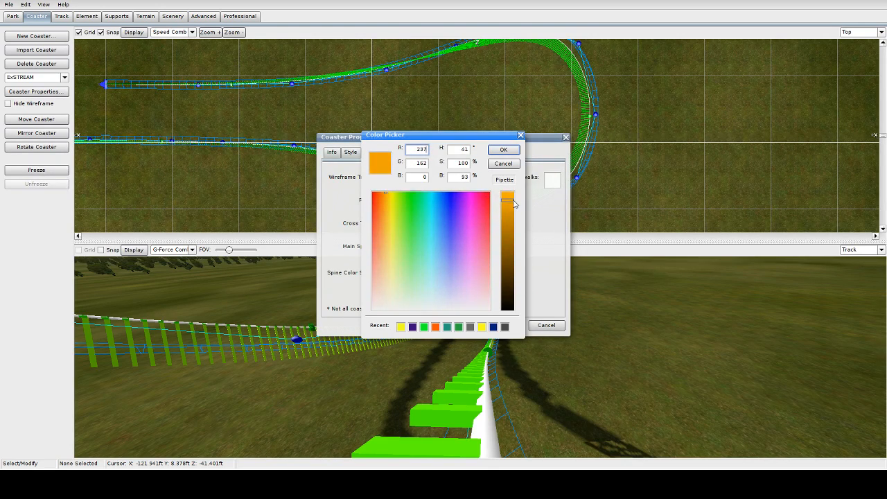
pyautogui.click(389, 200)
pyautogui.moveTo(388, 200); pyautogui.dragTo(384, 199)
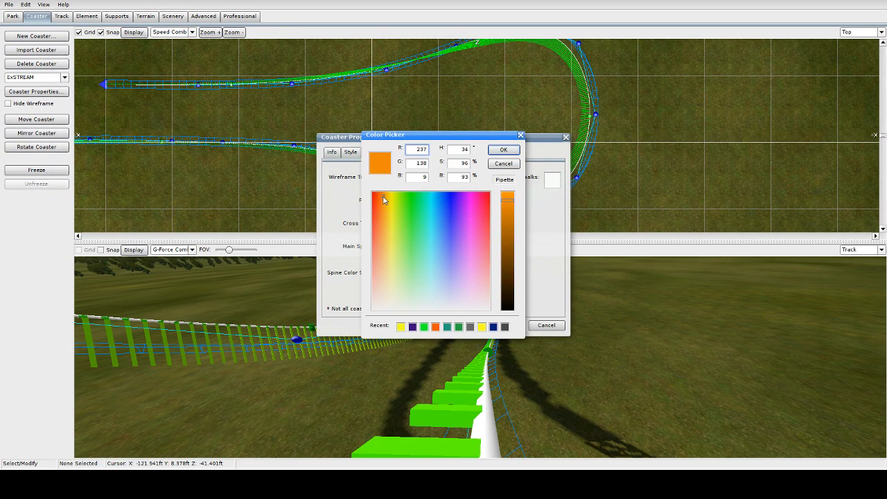
pyautogui.click(503, 150)
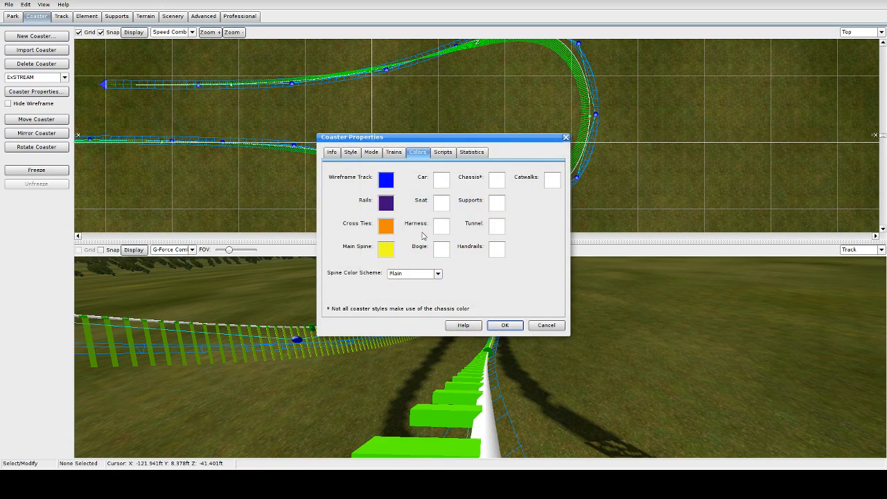
# Give the rails the recently used orange, RGB 237, 138, 9, and apply the coaster's colours
pyautogui.click(386, 200)
pyautogui.click(401, 327)
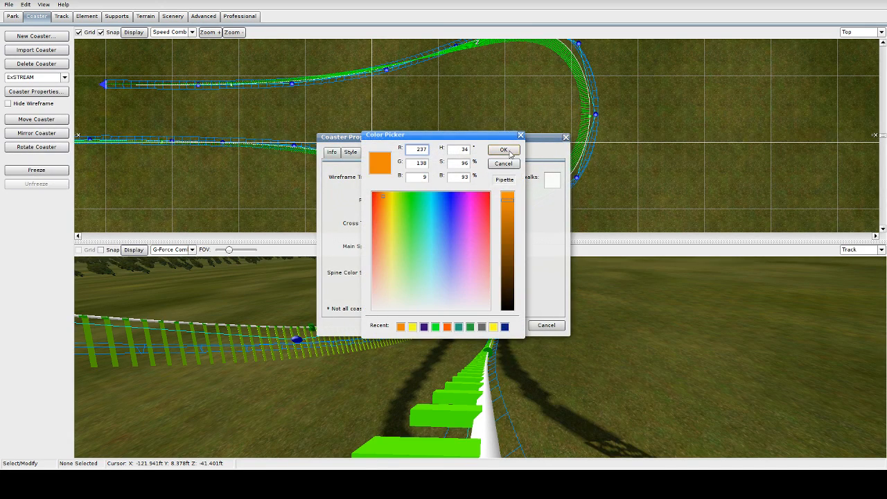
pyautogui.click(503, 149)
pyautogui.click(509, 326)
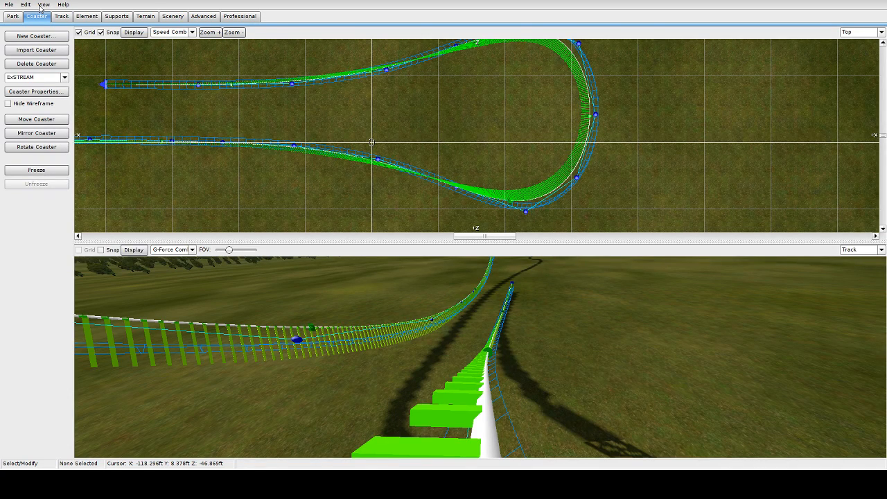
# Freeze the coaster to examine the yellow spine with orange rails and cross ties, and unfreeze it again
pyautogui.click(34, 170)
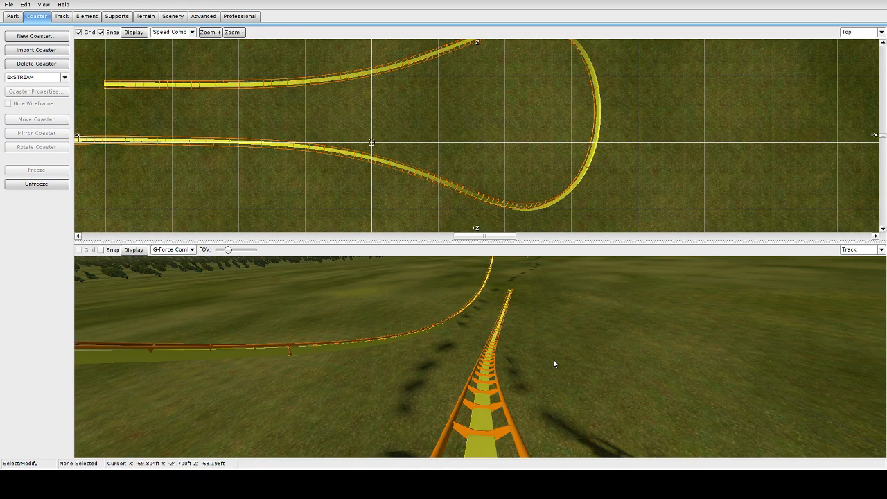
pyautogui.scroll(-2, 553, 359)
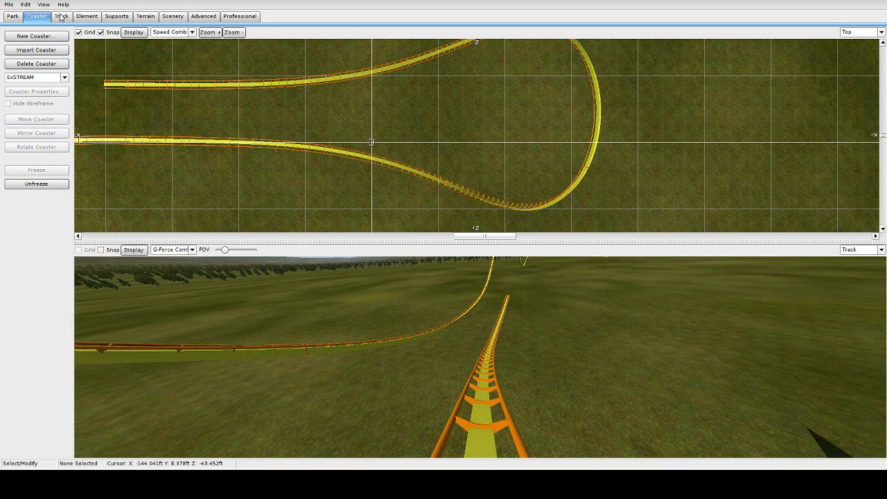
pyautogui.click(38, 184)
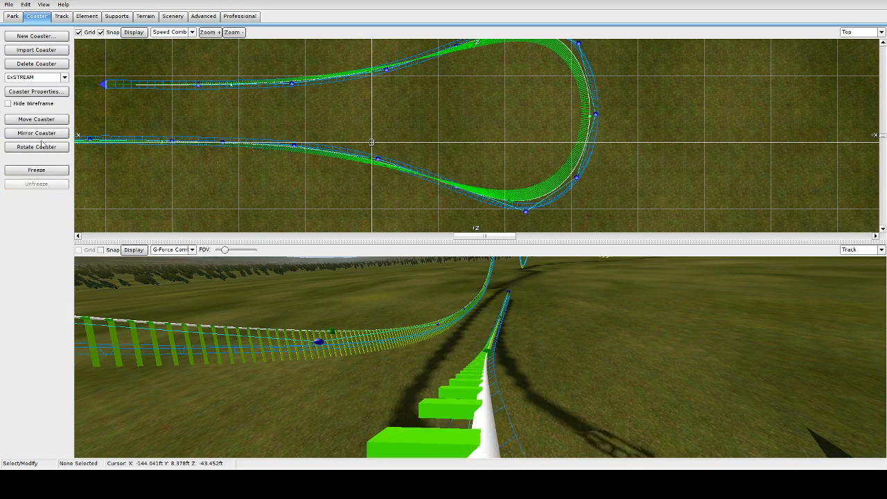
pyautogui.click(60, 18)
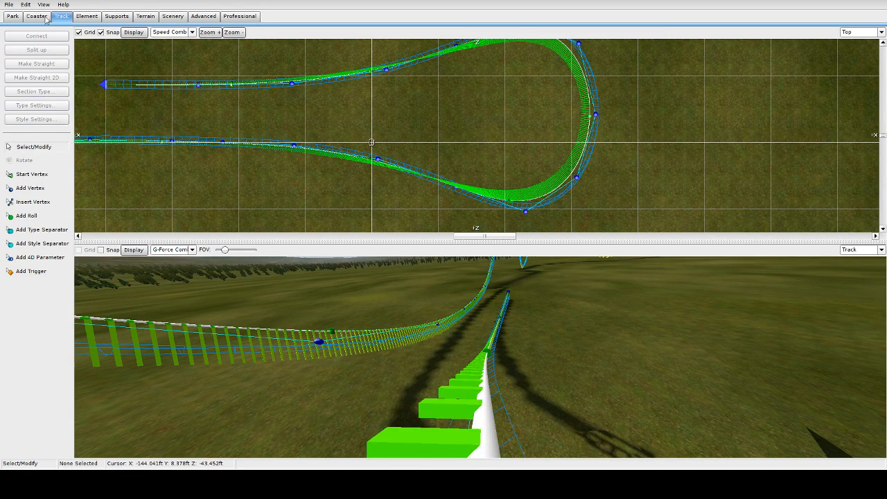
pyautogui.click(38, 15)
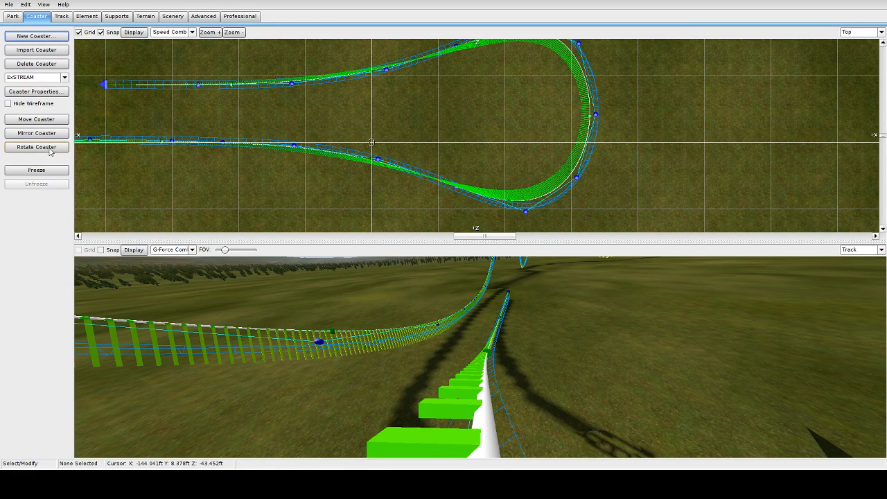
# Reopen the coaster's colour settings and set the main spine to a light orange, about RGB 235, 149, 64
pyautogui.click(36, 91)
pyautogui.click(418, 151)
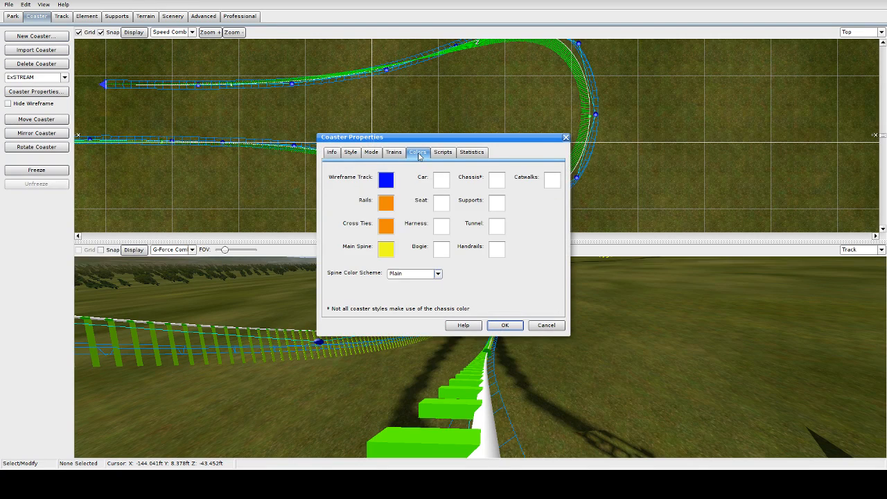
pyautogui.click(389, 251)
pyautogui.click(385, 207)
pyautogui.moveTo(389, 201)
pyautogui.mouseDown()
pyautogui.moveTo(387, 240)
pyautogui.moveTo(381, 224)
pyautogui.mouseUp()
pyautogui.moveTo(512, 199)
pyautogui.mouseDown()
pyautogui.moveTo(509, 210)
pyautogui.moveTo(511, 202)
pyautogui.mouseUp()
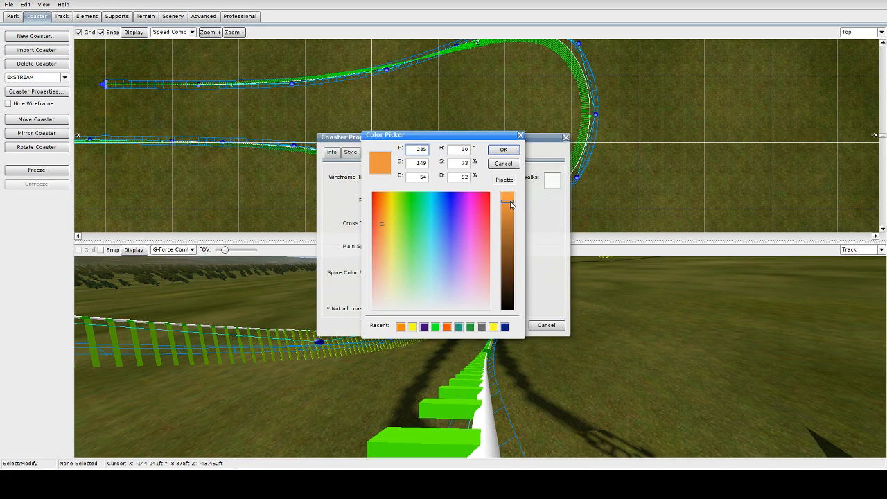
pyautogui.click(504, 163)
# Set the cross ties' colour to pink, about RGB 222, 72, 129
pyautogui.click(387, 225)
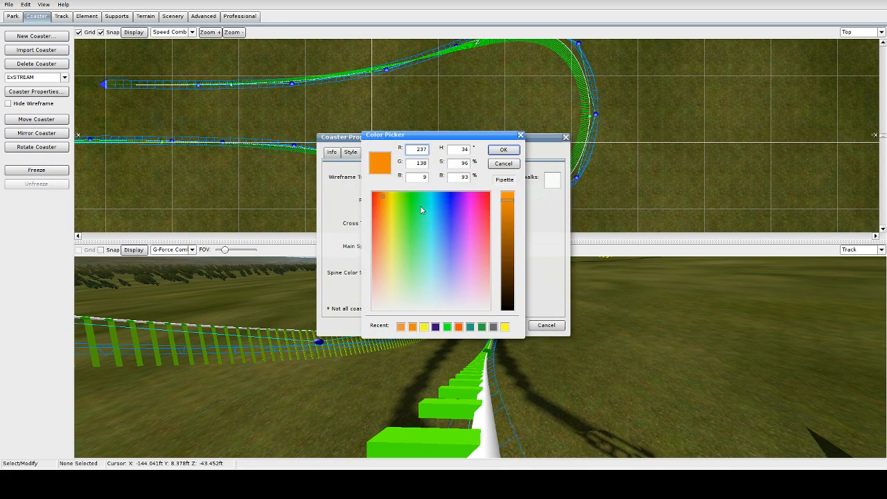
pyautogui.click(473, 226)
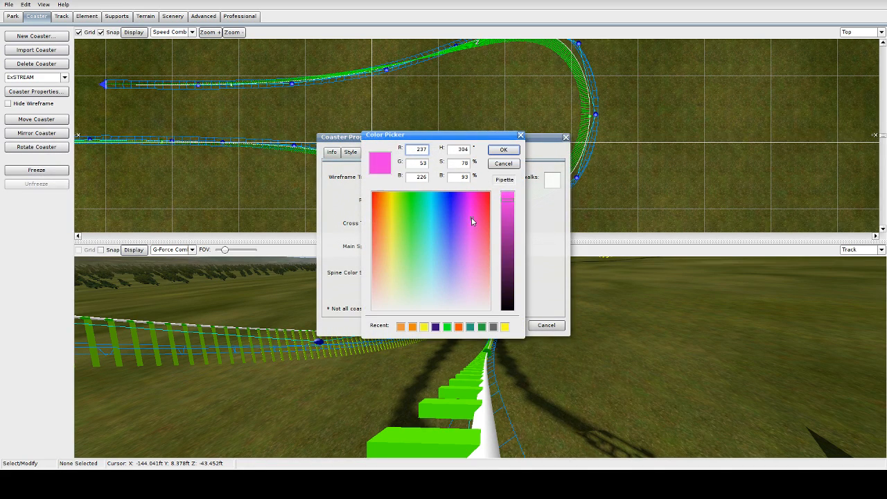
pyautogui.moveTo(471, 217); pyautogui.dragTo(507, 198)
pyautogui.click(510, 236)
pyautogui.moveTo(483, 234)
pyautogui.mouseDown()
pyautogui.moveTo(481, 254)
pyautogui.moveTo(487, 238)
pyautogui.mouseUp()
pyautogui.moveTo(479, 226); pyautogui.dragTo(483, 230)
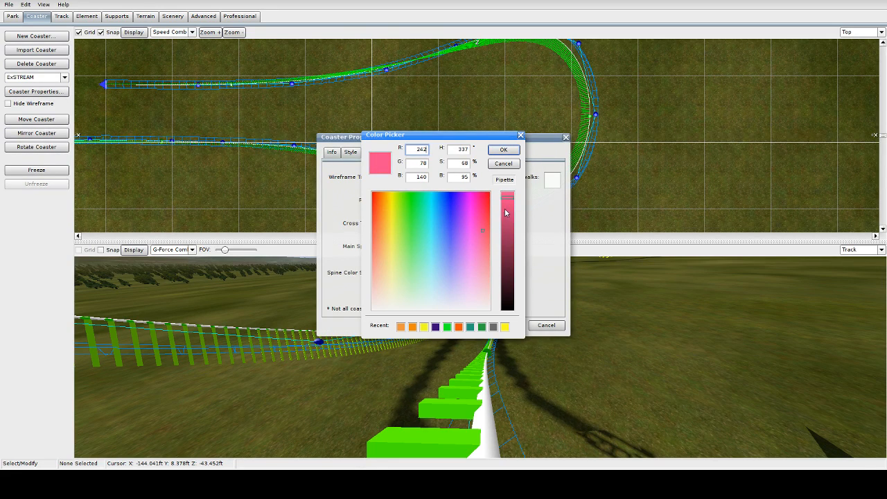
pyautogui.moveTo(507, 201); pyautogui.dragTo(507, 210)
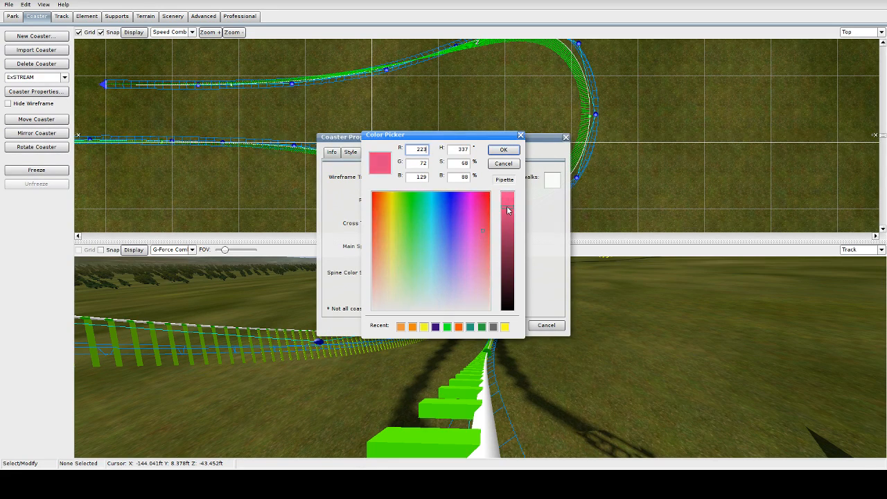
pyautogui.click(502, 150)
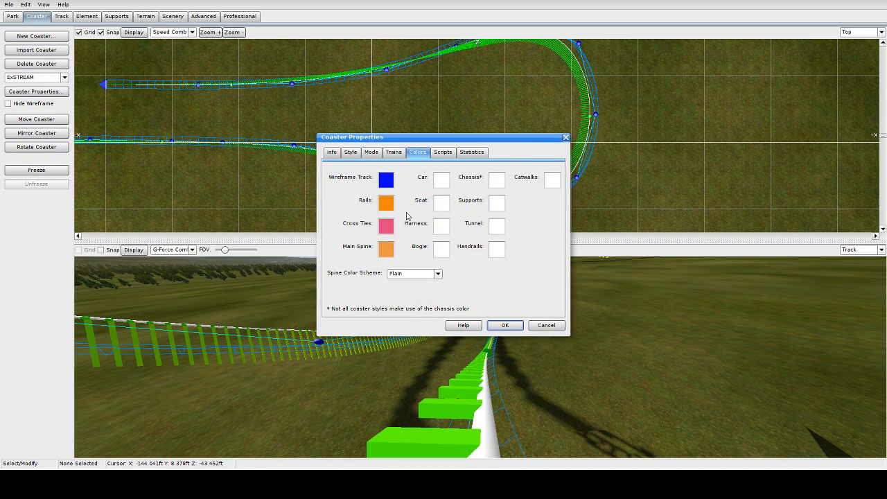
# Give the rails the recently used pink, RGB 222, 72, 129
pyautogui.click(385, 201)
pyautogui.click(401, 327)
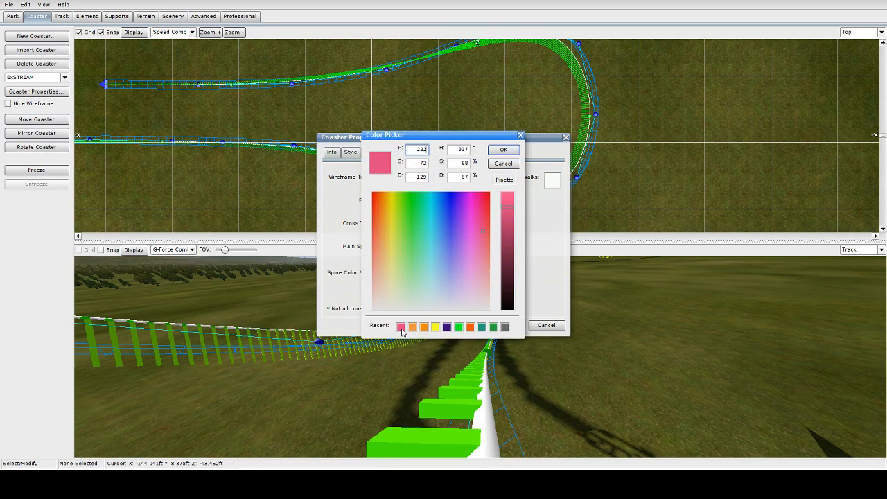
pyautogui.click(503, 151)
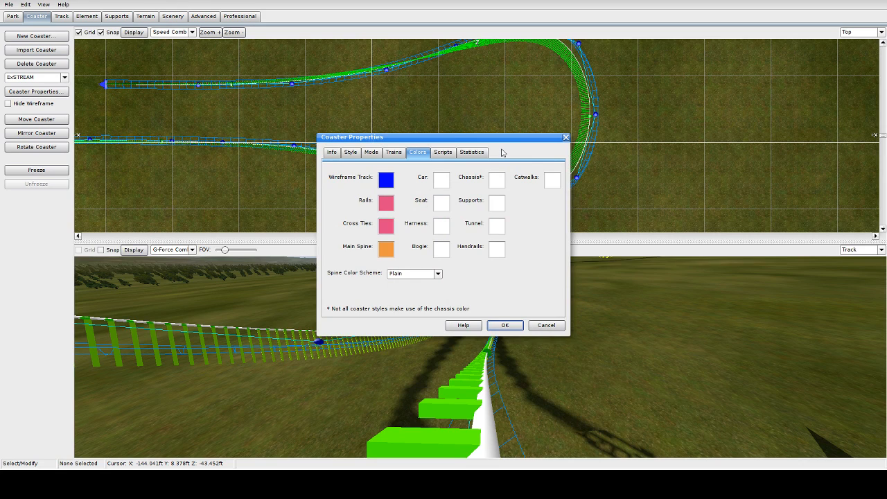
# Apply the colours and freeze the coaster to examine the orange spine with pink rails and cross ties, and unfreeze it again
pyautogui.click(505, 325)
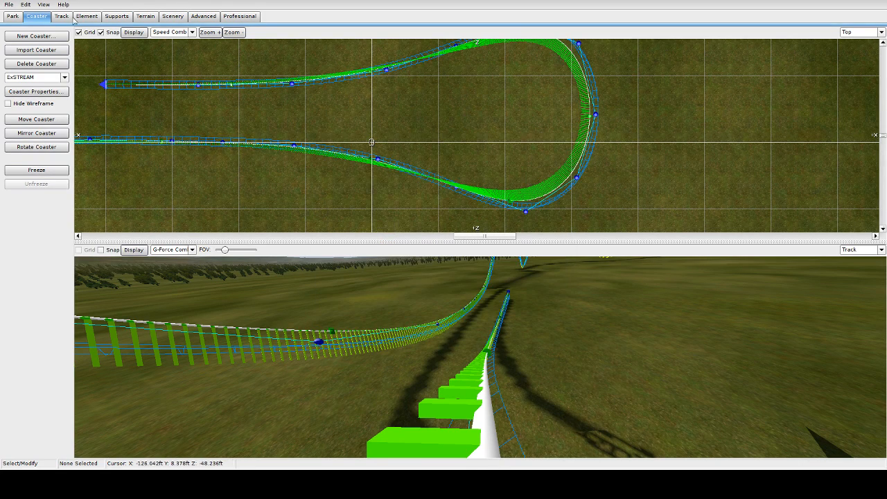
pyautogui.click(37, 170)
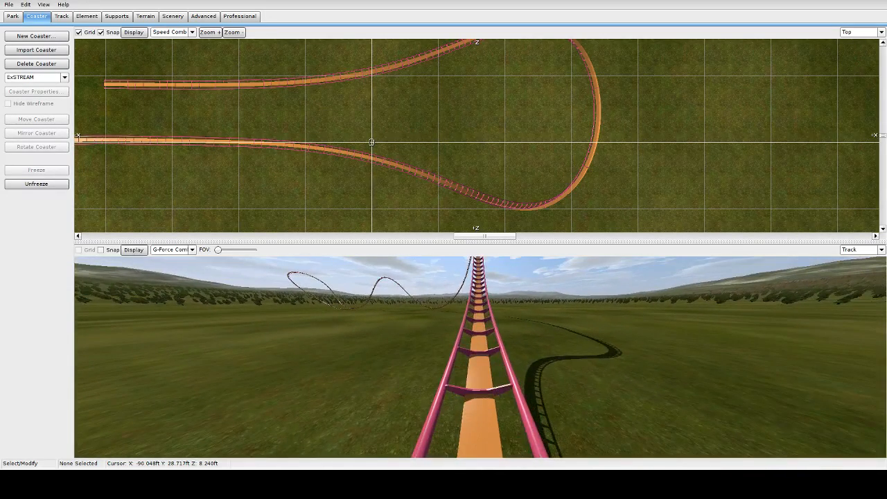
pyautogui.click(37, 184)
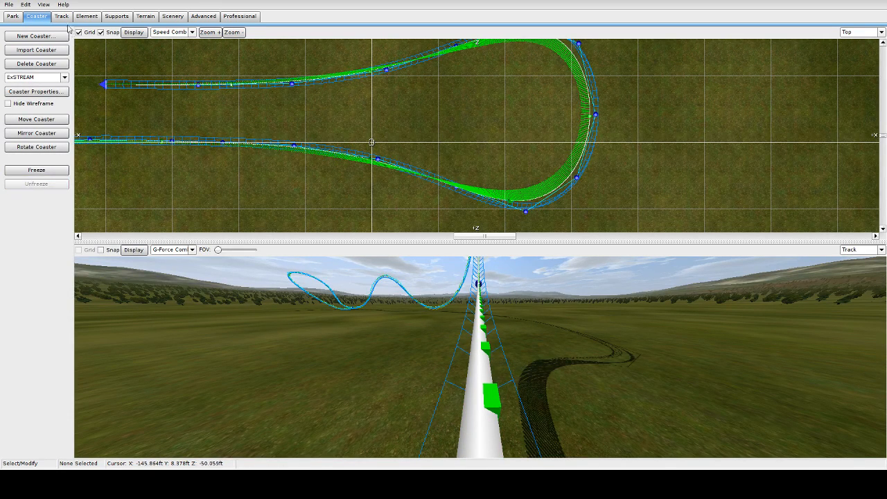
# Reopen the coaster's colour settings and set the main spine to turquoise, about RGB 43, 208, 175
pyautogui.click(35, 91)
pyautogui.click(418, 152)
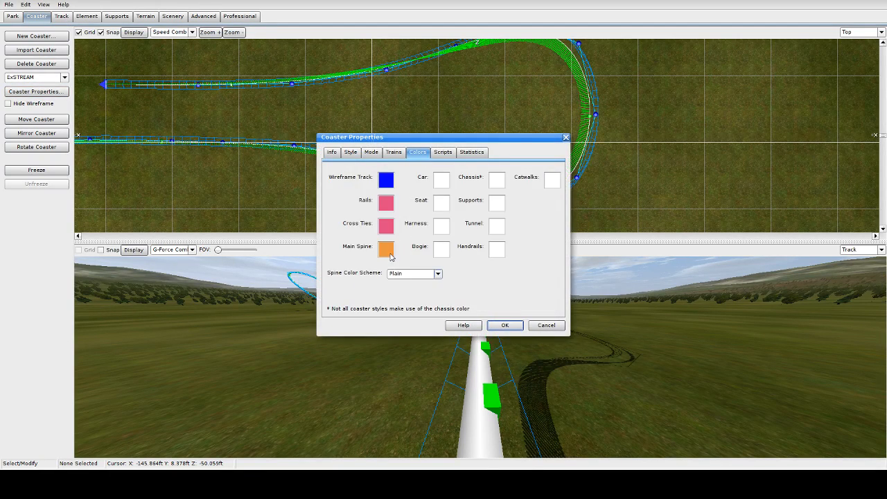
pyautogui.click(407, 253)
pyautogui.moveTo(407, 253); pyautogui.dragTo(427, 217)
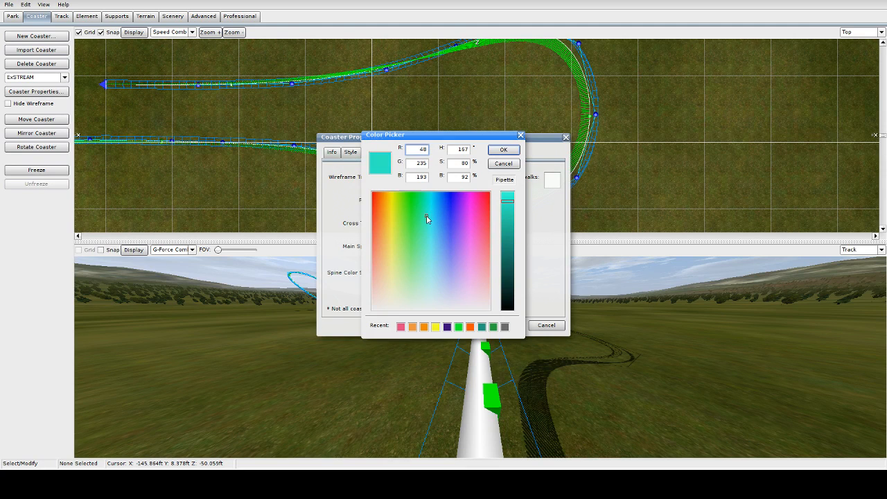
pyautogui.moveTo(508, 205); pyautogui.dragTo(513, 218)
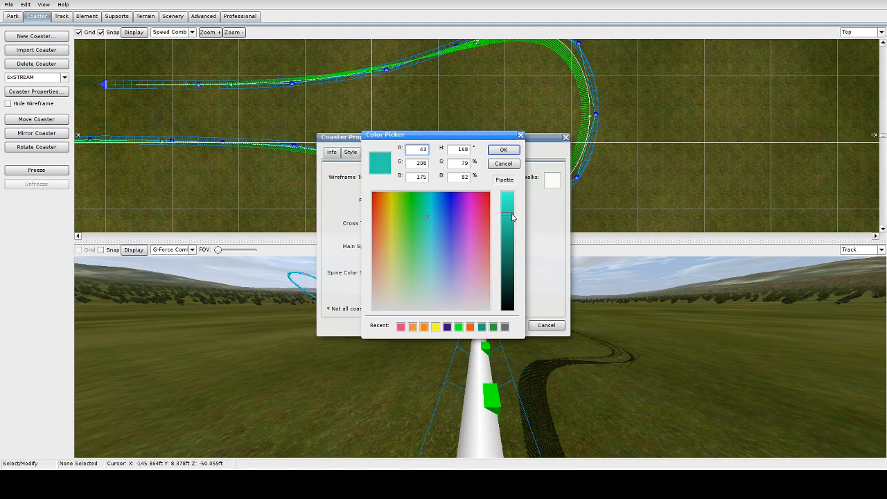
pyautogui.click(503, 149)
# Set the cross ties' colour to a dark grey-teal, about RGB 84, 115, 113
pyautogui.click(384, 223)
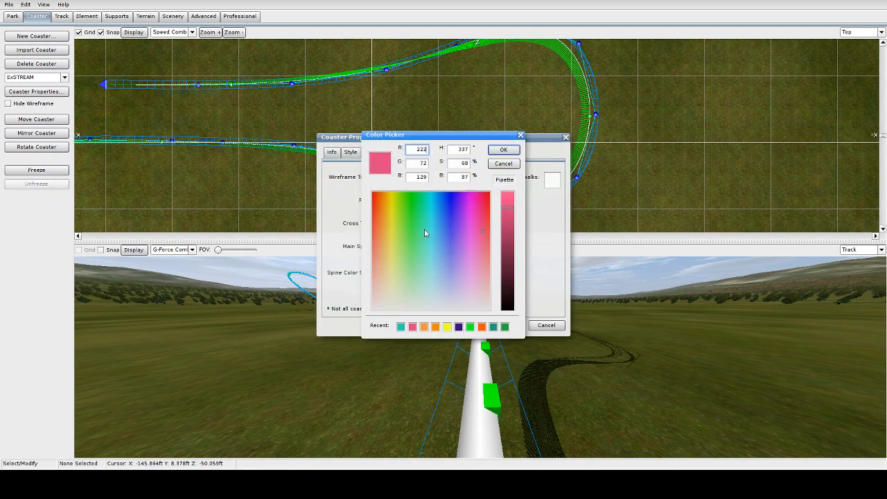
pyautogui.click(481, 309)
pyautogui.moveTo(501, 285); pyautogui.dragTo(515, 262)
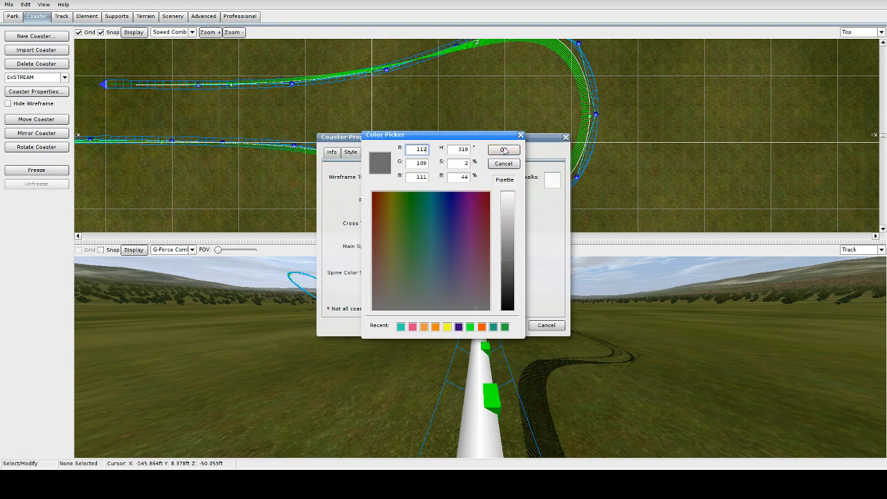
pyautogui.moveTo(478, 311); pyautogui.dragTo(429, 277)
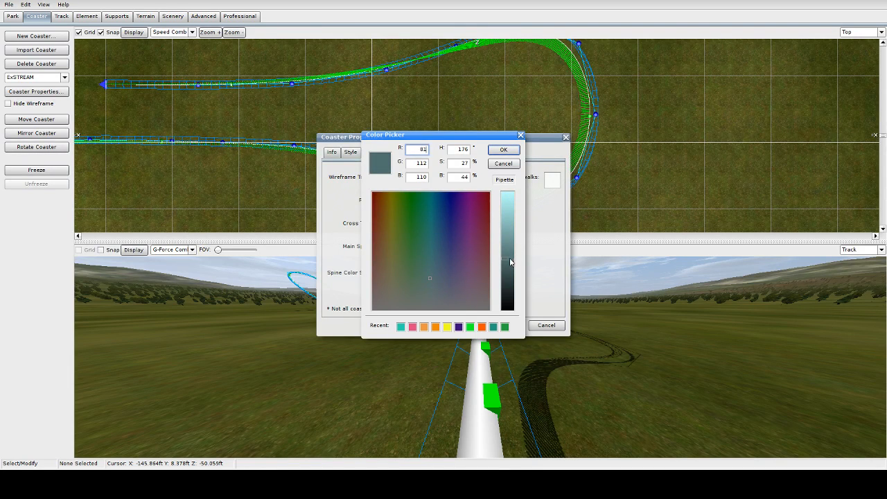
pyautogui.click(504, 149)
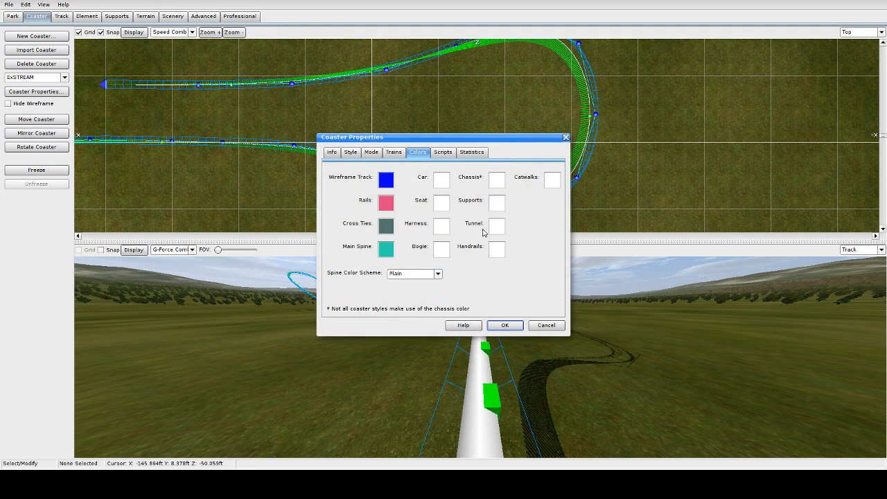
# Give the rails the recently used grey-teal, RGB 84, 115, 113
pyautogui.click(386, 203)
pyautogui.click(402, 327)
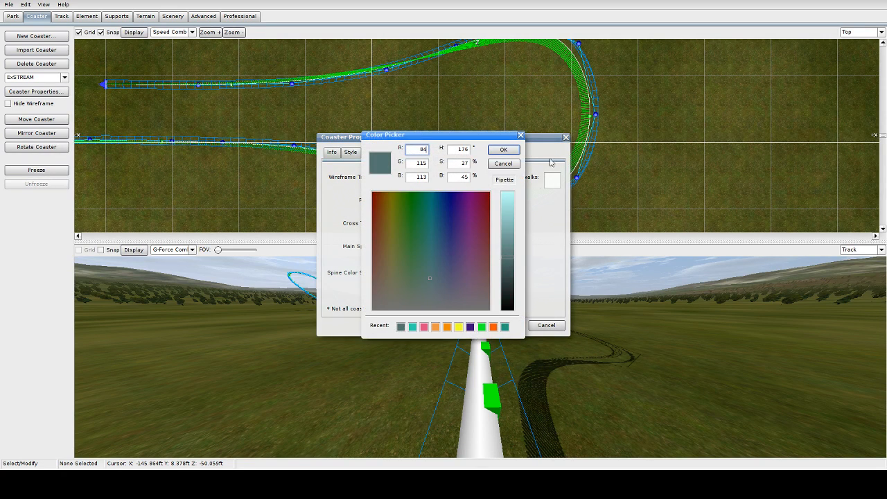
pyautogui.click(504, 149)
# Set the main spine to a muted blue-teal, about RGB 75, 138, 142, starting from the recent grey-teal
pyautogui.click(386, 250)
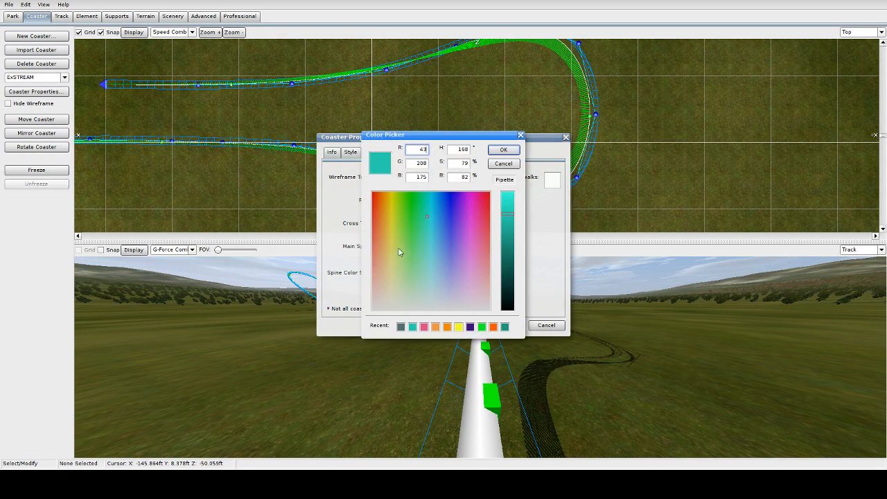
pyautogui.click(401, 327)
pyautogui.moveTo(430, 273); pyautogui.dragTo(431, 255)
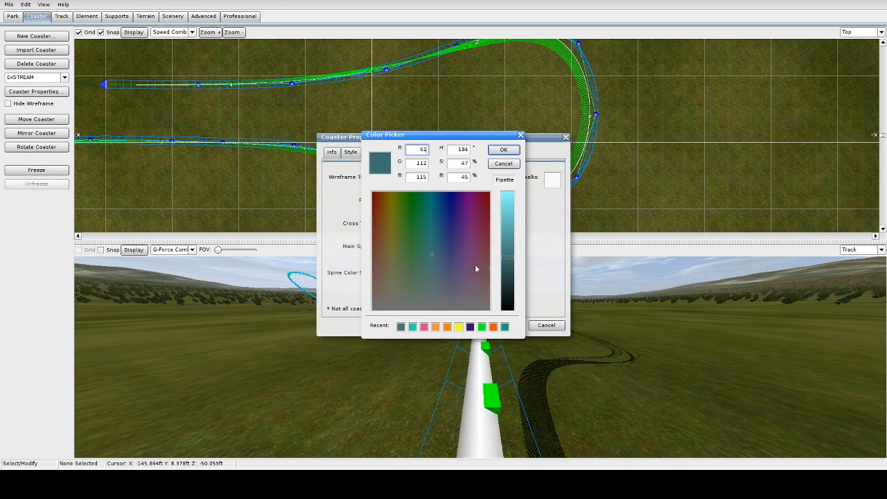
pyautogui.moveTo(505, 254); pyautogui.dragTo(508, 243)
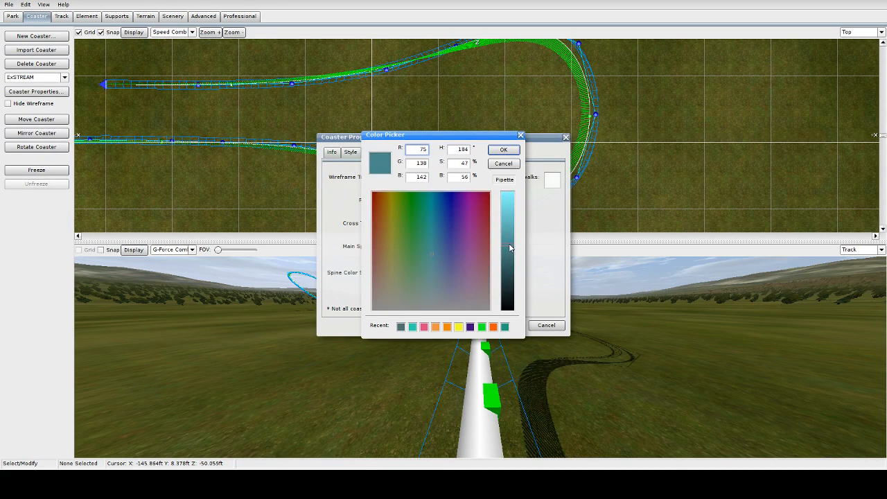
pyautogui.click(504, 150)
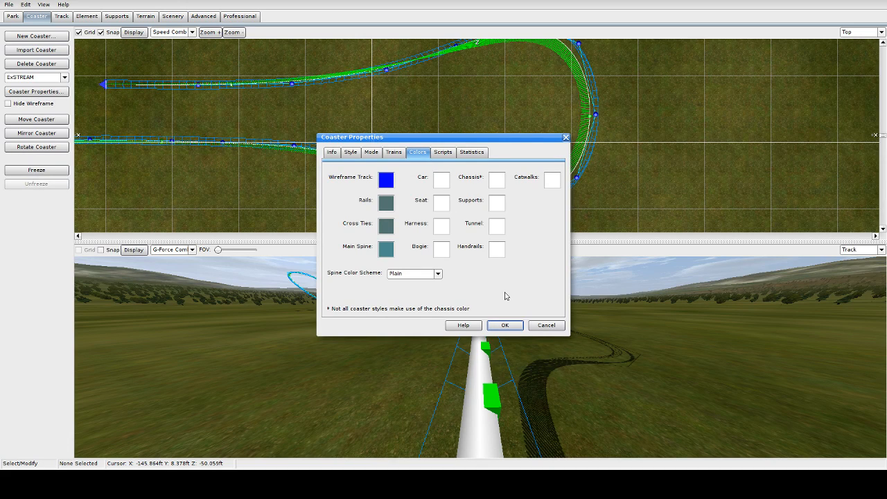
# Apply the colours and freeze the coaster to examine the muted teal scheme, and unfreeze it again
pyautogui.click(508, 325)
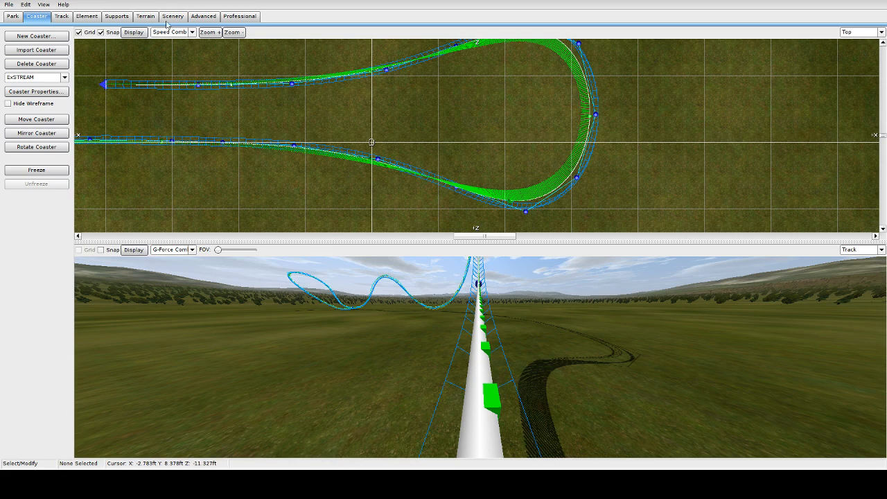
pyautogui.click(46, 172)
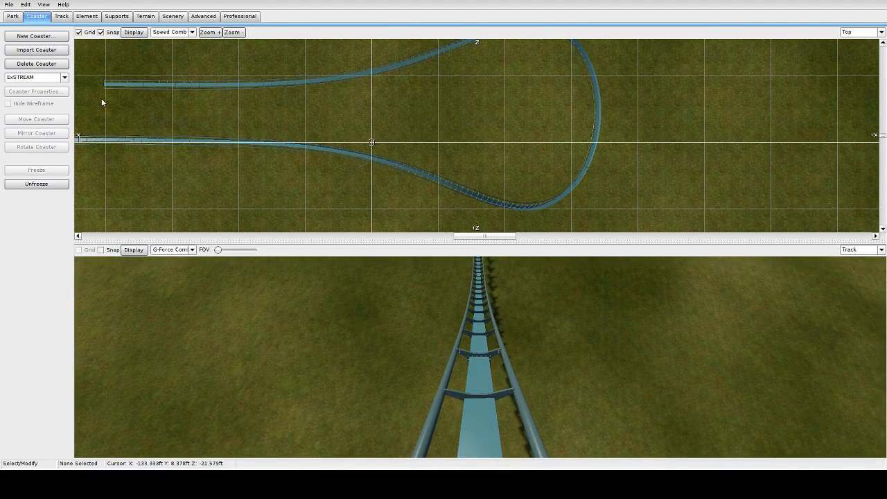
pyautogui.click(50, 185)
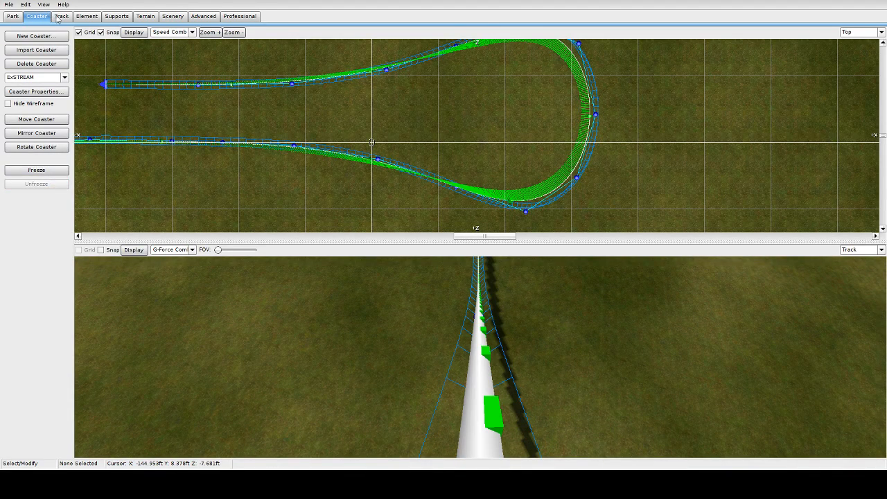
# Reopen the coaster's colour settings and set the main spine to a bright turquoise, about RGB 23, 210, 195
pyautogui.click(45, 92)
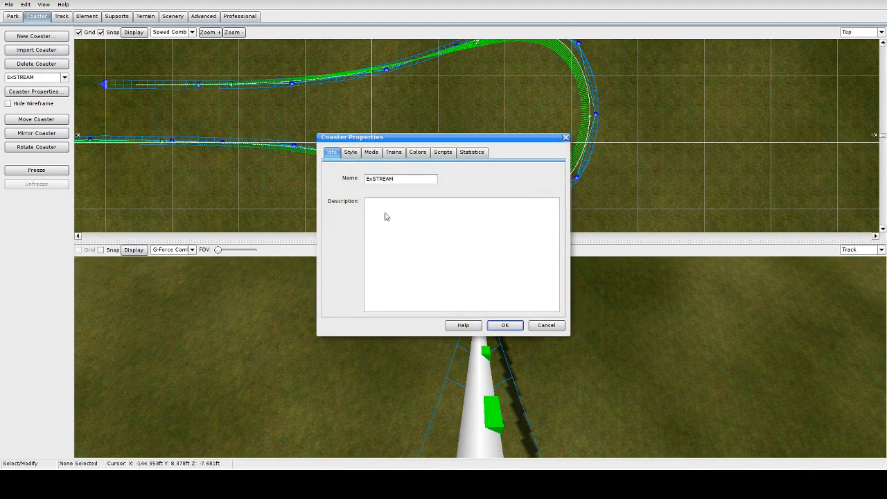
pyautogui.click(393, 154)
pyautogui.click(418, 154)
pyautogui.click(385, 251)
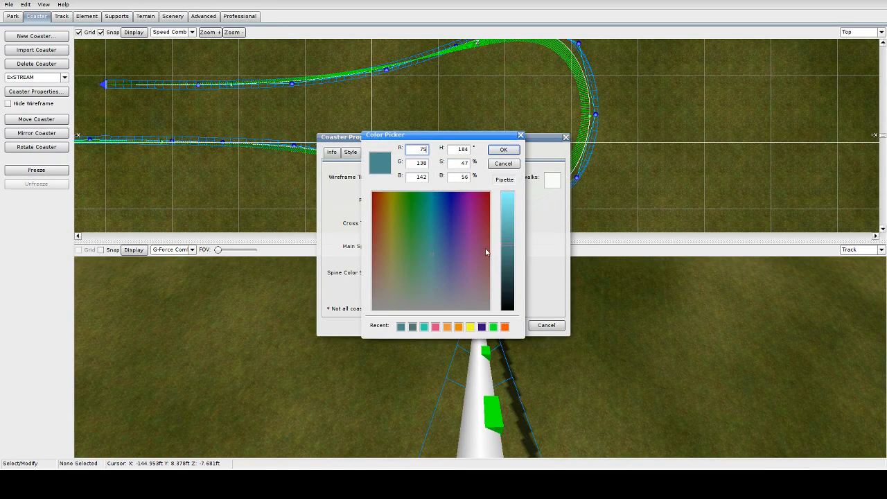
pyautogui.moveTo(507, 248); pyautogui.dragTo(510, 220)
pyautogui.moveTo(431, 246); pyautogui.dragTo(429, 204)
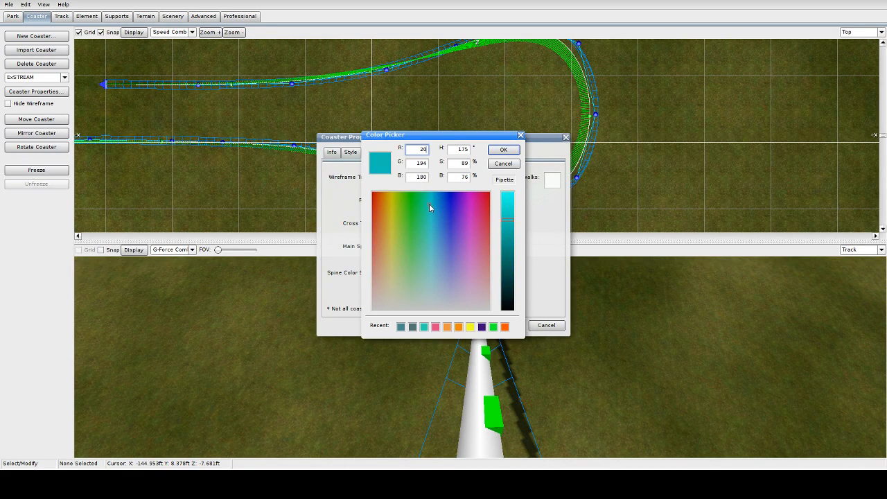
pyautogui.moveTo(506, 219); pyautogui.dragTo(508, 215)
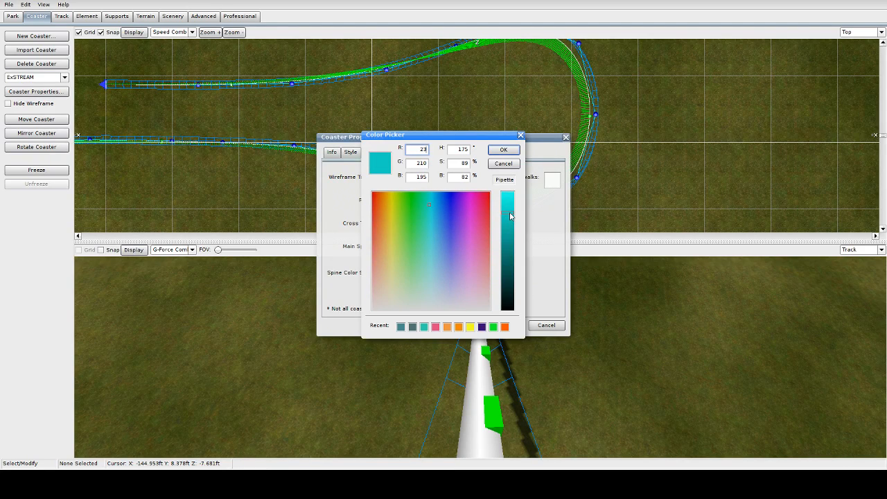
pyautogui.click(504, 150)
# Darken the cross ties' grey-teal to about RGB 74, 102, 100
pyautogui.click(385, 226)
pyautogui.moveTo(510, 261)
pyautogui.mouseDown()
pyautogui.moveTo(511, 228)
pyautogui.moveTo(511, 274)
pyautogui.moveTo(510, 201)
pyautogui.moveTo(509, 280)
pyautogui.moveTo(510, 262)
pyautogui.mouseUp()
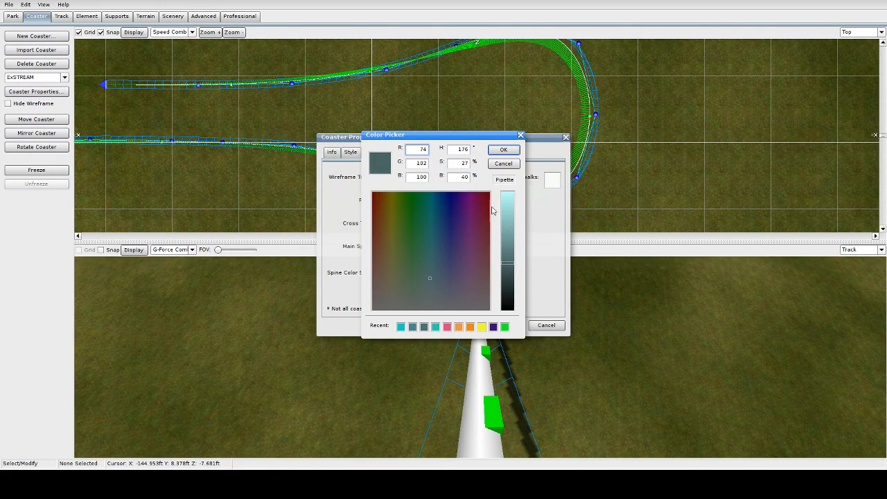
pyautogui.click(503, 149)
# Give the rails the recently used darker grey-teal, RGB 74, 102, 100
pyautogui.click(391, 221)
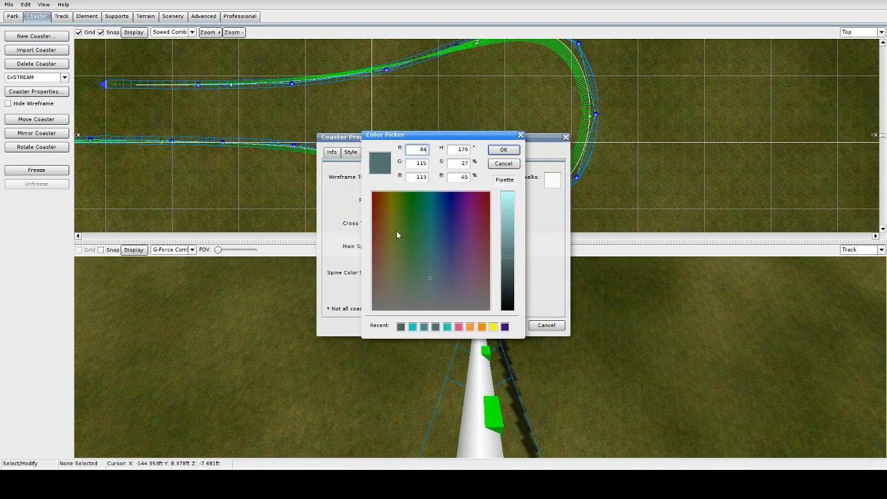
pyautogui.click(401, 327)
pyautogui.click(505, 149)
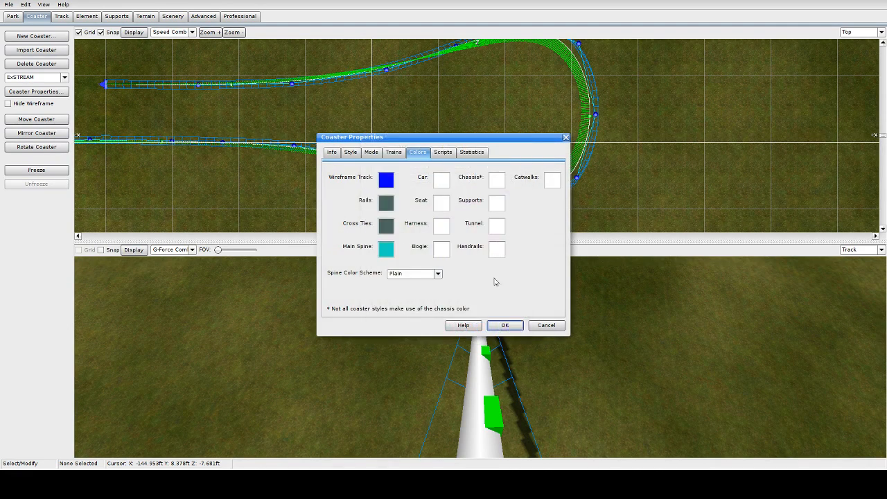
# Apply the colours, freeze the coaster and adjust the track view's field of view to examine the turquoise spine with dark rails along the track
pyautogui.click(508, 324)
pyautogui.click(23, 172)
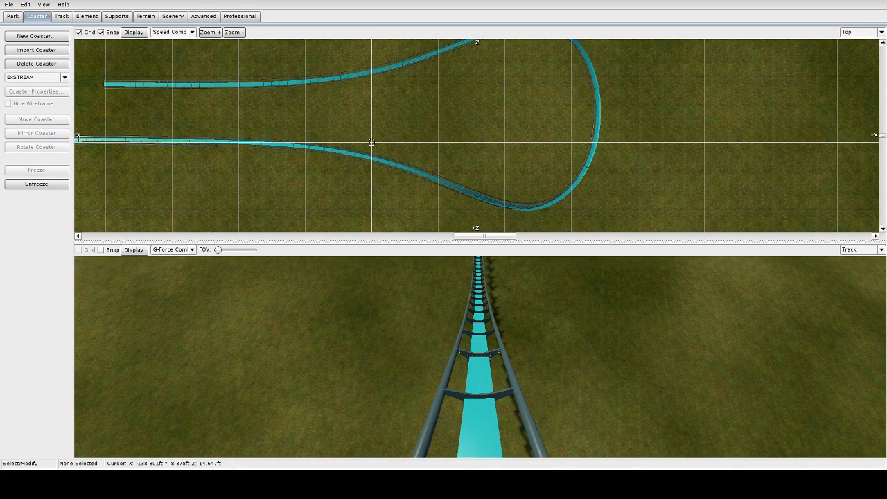
pyautogui.moveTo(217, 250); pyautogui.dragTo(249, 250)
pyautogui.scroll(-5, 644, 348)
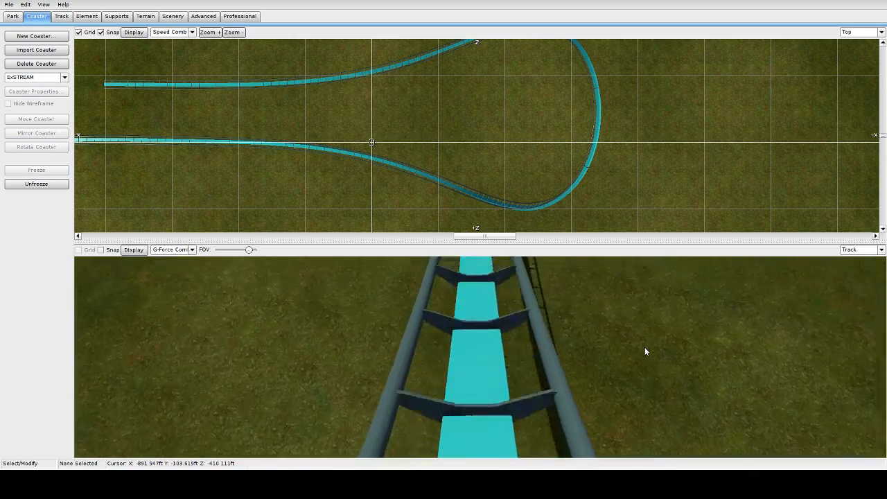
pyautogui.moveTo(644, 347)
pyautogui.mouseDown(button='right')
pyautogui.moveTo(635, 342)
pyautogui.moveTo(635, 353)
pyautogui.mouseUp(button='right')
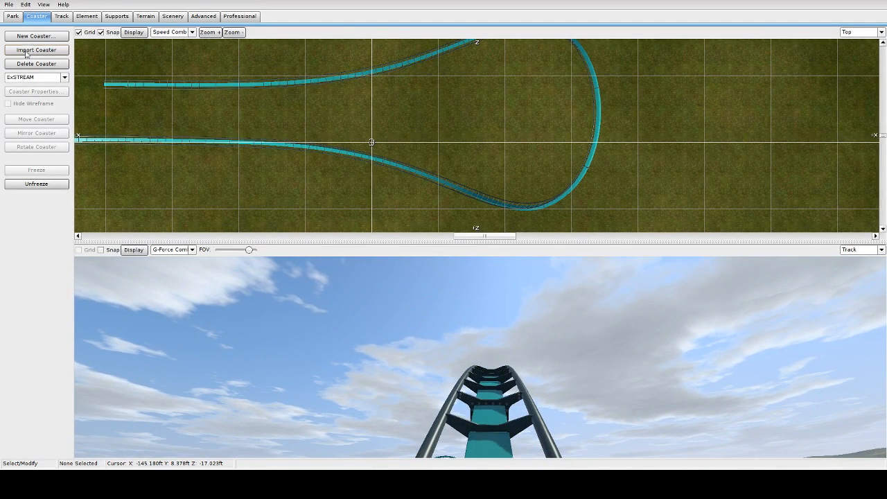
# Leave the editor with the project changes saved and ride the coaster at simulation speeds up to x4
pyautogui.click(9, 4)
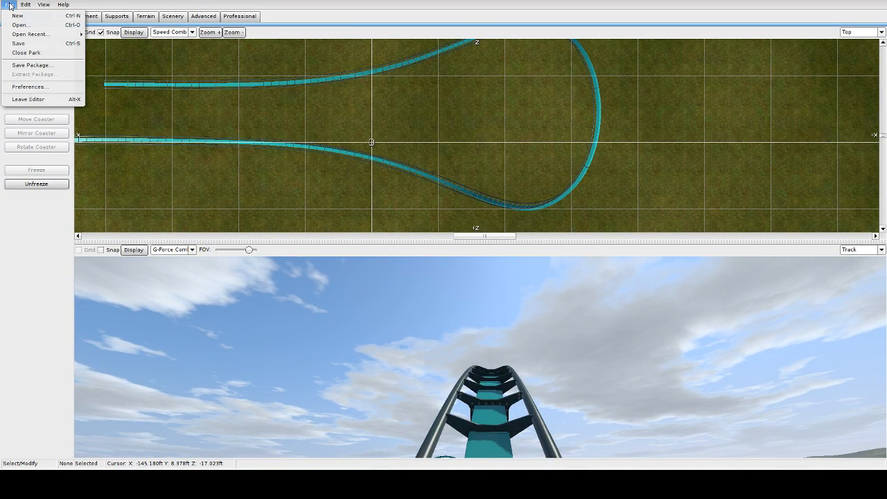
pyautogui.click(33, 101)
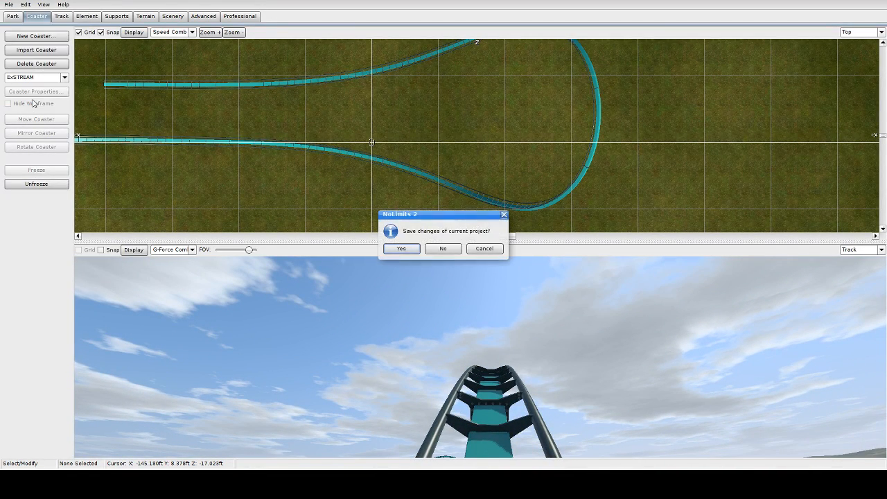
pyautogui.click(401, 249)
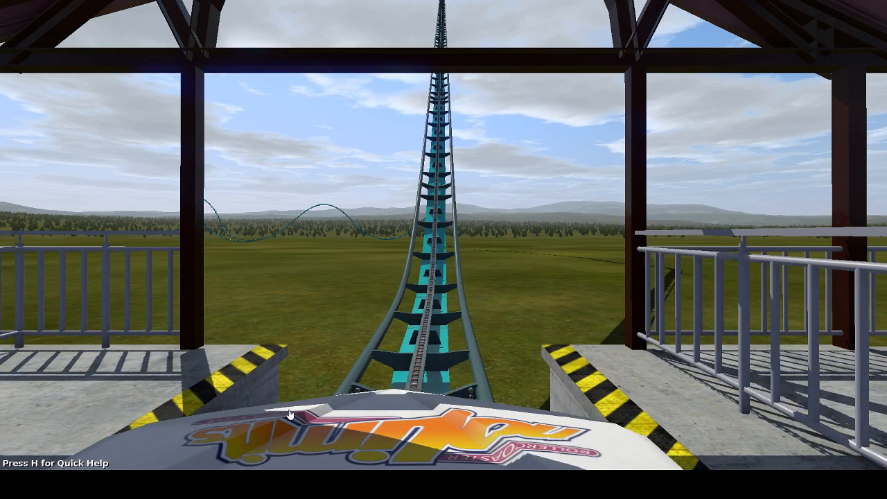
pyautogui.press('+')
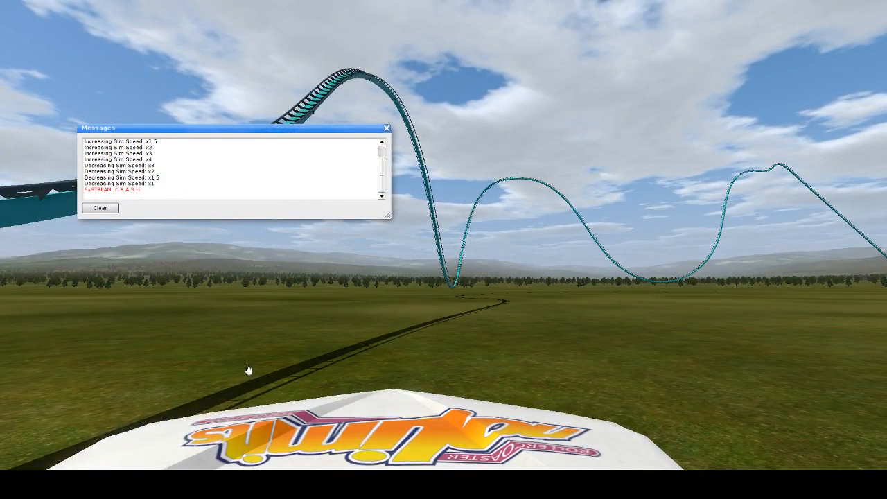
# End the ride, clear and dismiss the message log, and reopen the park in the editor
pyautogui.press('Escape')
pyautogui.click(102, 209)
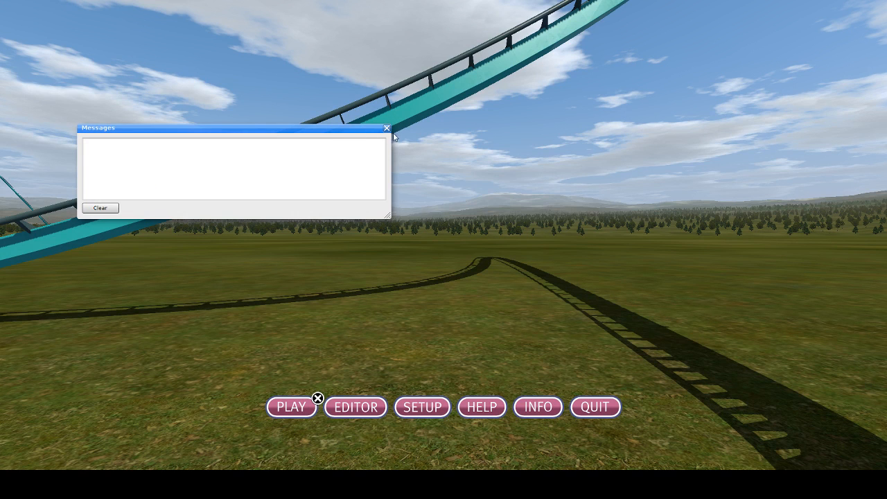
pyautogui.click(387, 128)
pyautogui.click(360, 413)
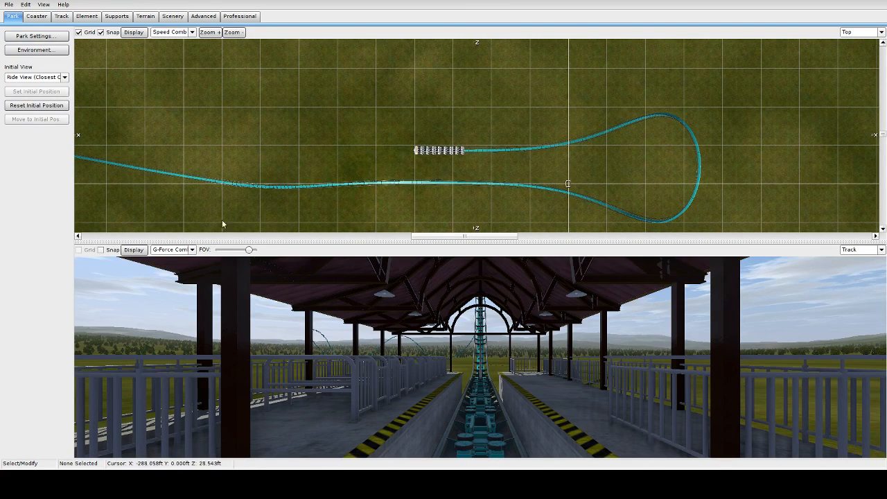
# Unfreeze the ExSTREAM coaster for editing
pyautogui.click(50, 17)
pyautogui.click(61, 18)
pyautogui.click(45, 19)
pyautogui.click(37, 184)
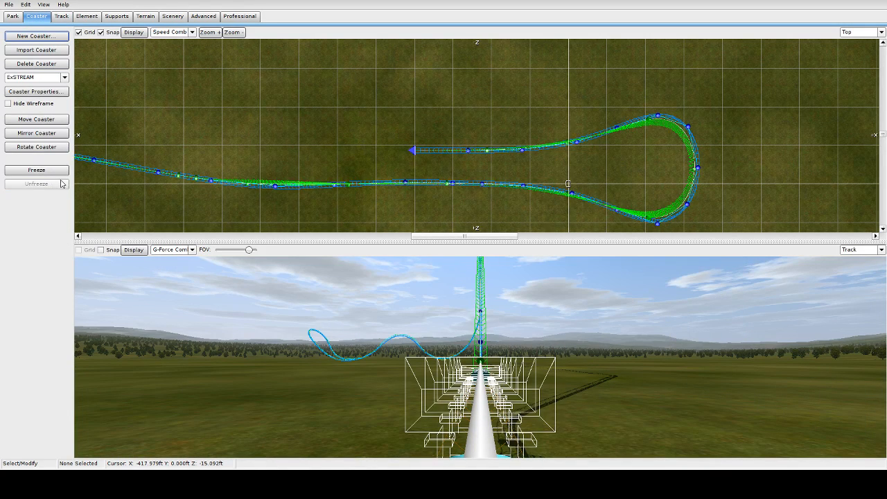
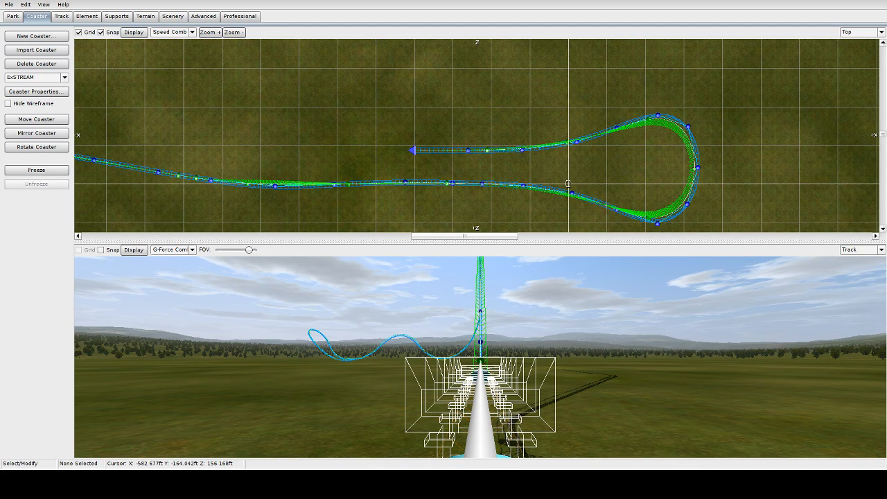
# Change the Track view to the Back view and select the end vertex of the unfinished track beyond the turnaround
pyautogui.scroll(-5, 568, 184)
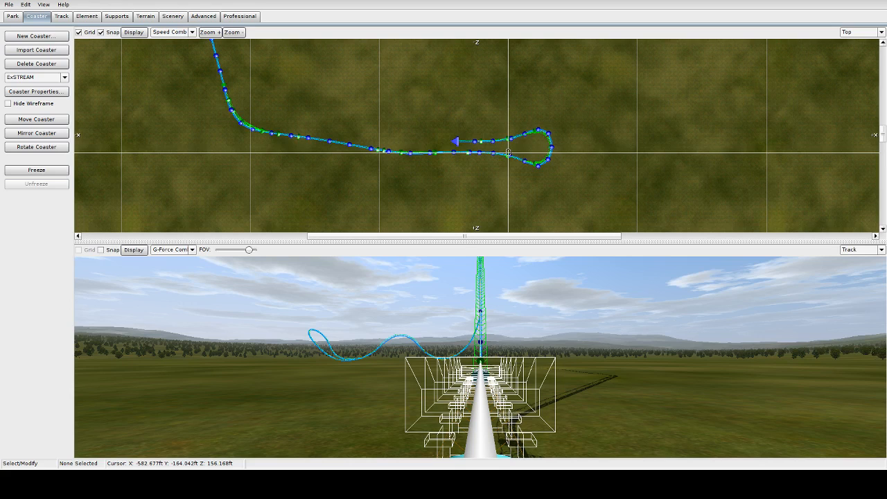
pyautogui.scroll(-2, 509, 153)
pyautogui.scroll(7, 508, 153)
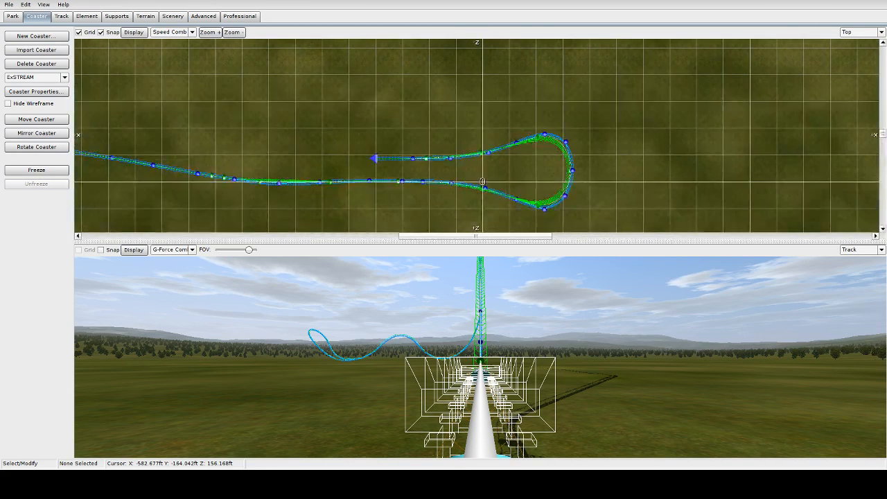
pyautogui.scroll(-1, 489, 230)
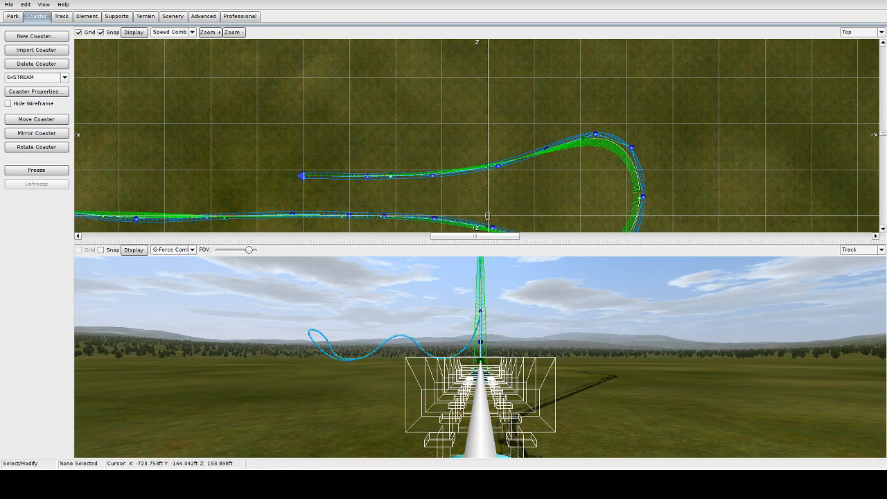
pyautogui.scroll(-5, 488, 215)
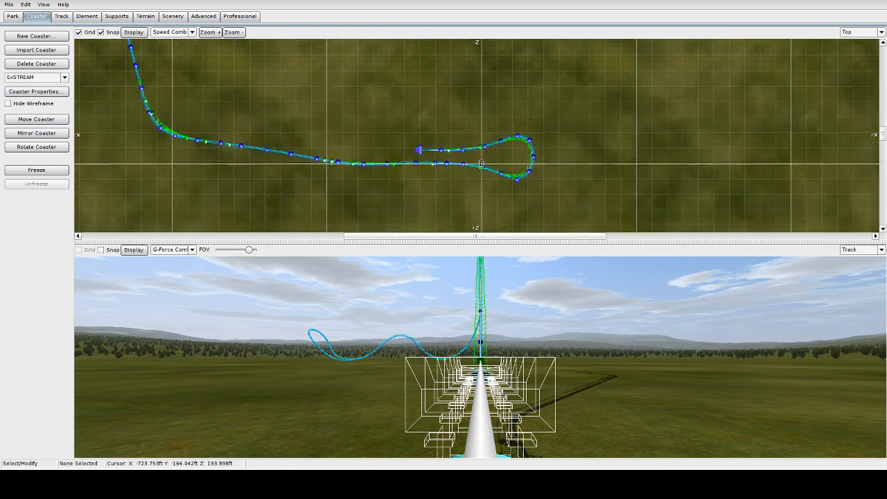
pyautogui.scroll(5, 492, 220)
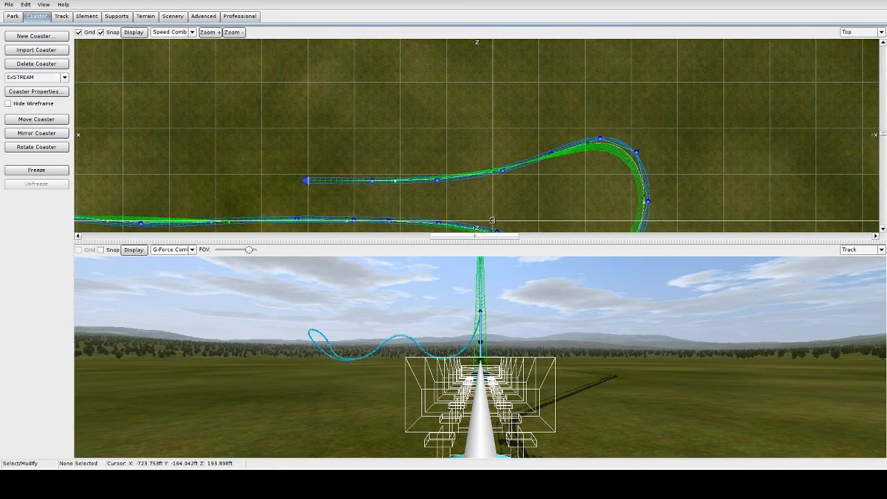
pyautogui.click(857, 253)
pyautogui.click(860, 276)
pyautogui.moveTo(602, 304); pyautogui.dragTo(319, 290, button='right')
pyautogui.click(379, 322)
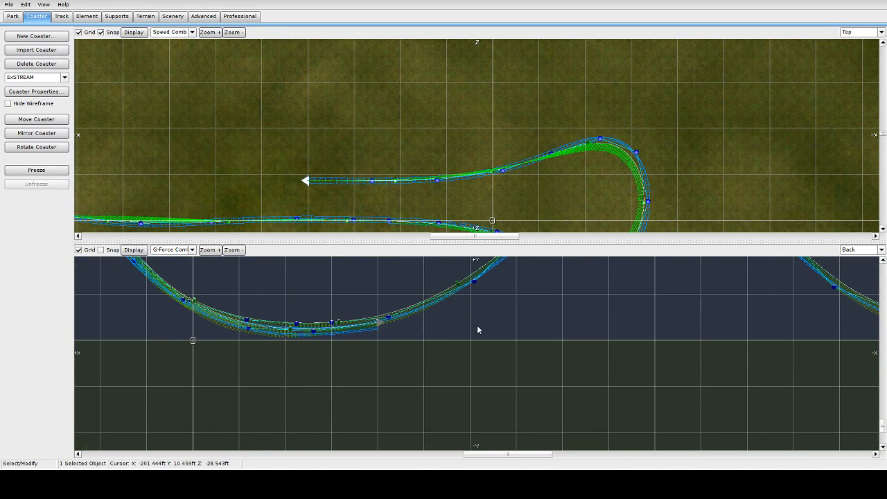
# Extend the unfinished track straight ahead with one added vertex at about X -159 ft, Z -29 ft
pyautogui.scroll(-5, 481, 329)
pyautogui.moveTo(543, 338); pyautogui.dragTo(495, 375, button='right')
pyautogui.scroll(-1, 494, 372)
pyautogui.scroll(2, 488, 365)
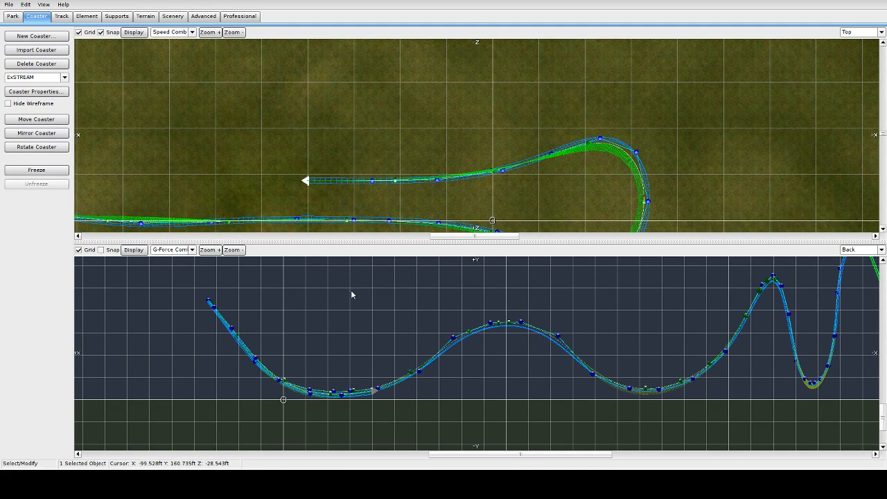
pyautogui.scroll(-1, 380, 285)
pyautogui.scroll(1, 380, 285)
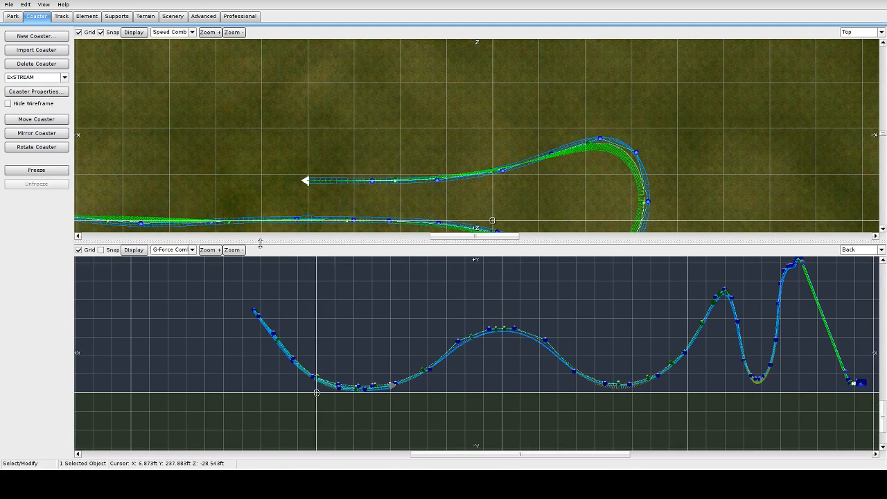
pyautogui.scroll(-2, 230, 174)
pyautogui.moveTo(274, 149); pyautogui.dragTo(358, 119, button='right')
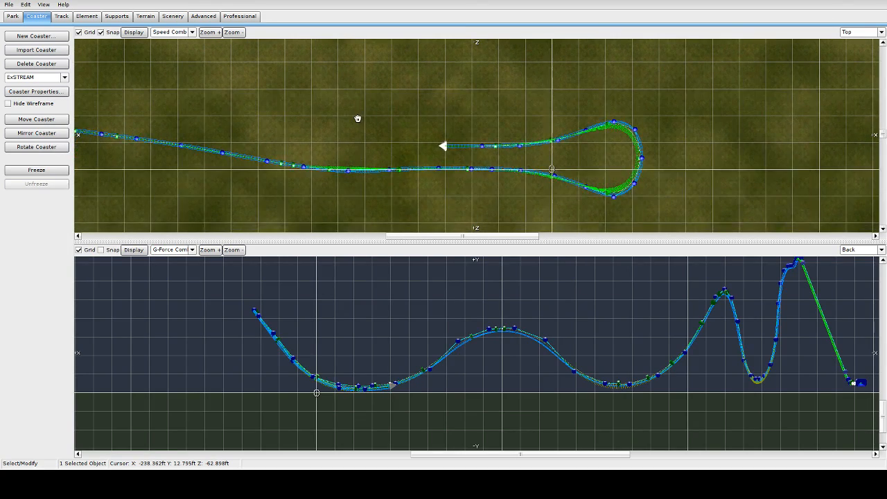
pyautogui.click(61, 16)
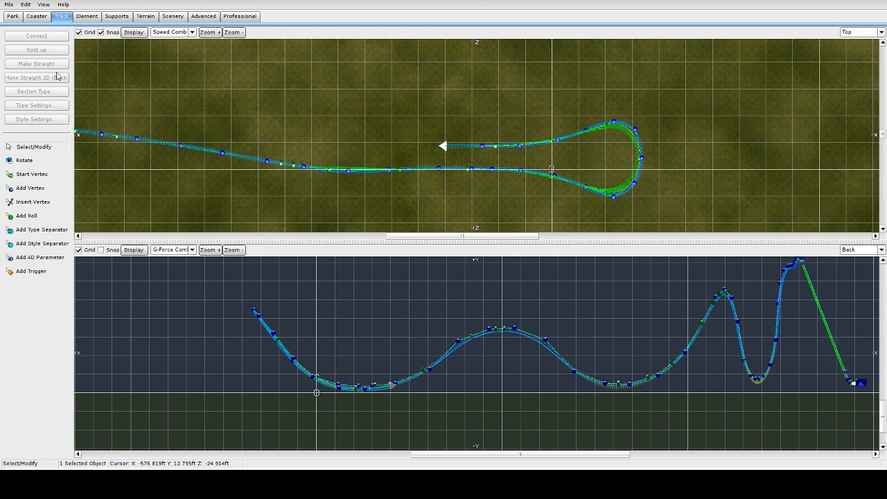
pyautogui.click(31, 188)
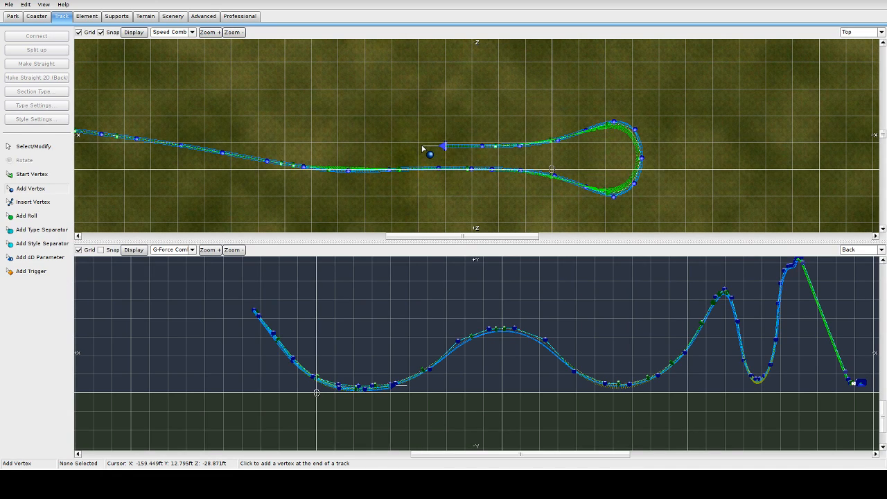
# Try to continue the track level, curving it across the earlier run and straightening it parallel on the other side
pyautogui.click(364, 166)
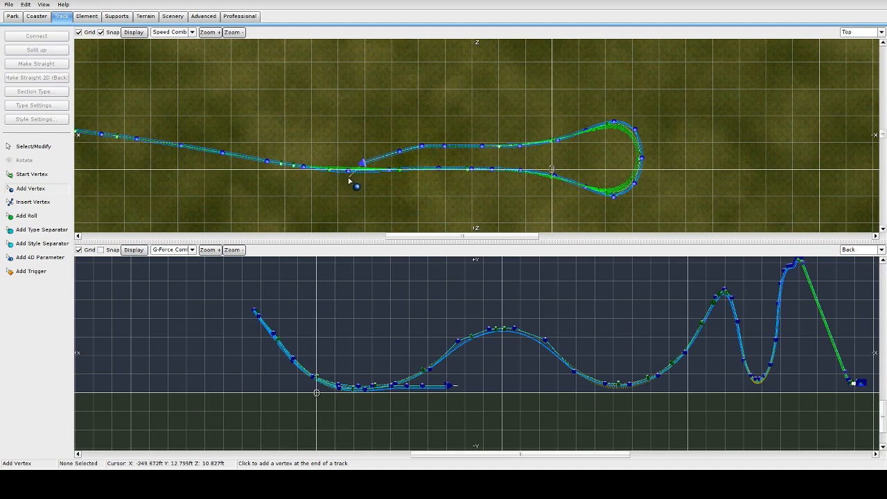
pyautogui.click(285, 198)
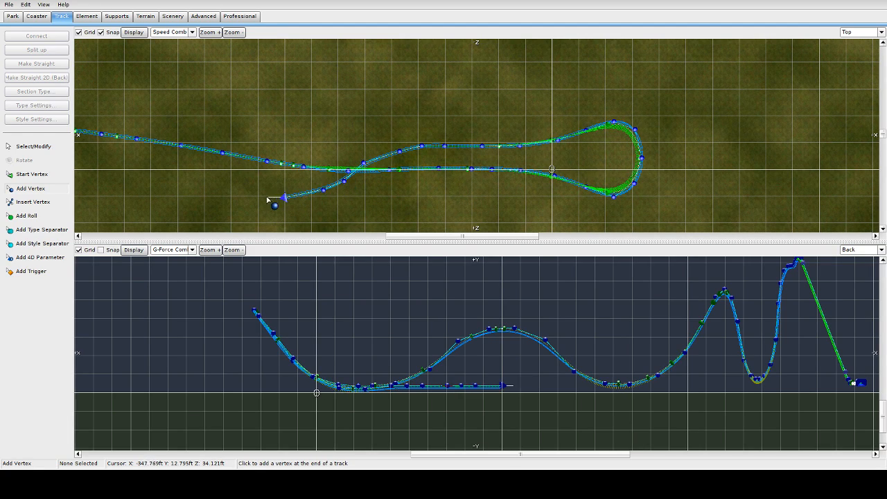
pyautogui.click(248, 198)
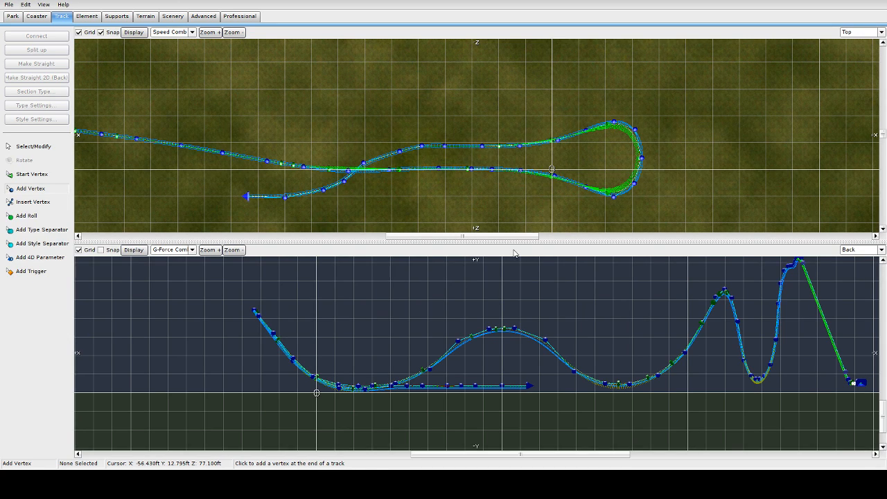
# Undo the level curved extension back to the first straight vertex
pyautogui.scroll(2, 413, 203)
pyautogui.moveTo(415, 205); pyautogui.dragTo(537, 184, button='right')
pyautogui.hotkey('ctrl', 'z')
pyautogui.hotkey('ctrl', 'z')
pyautogui.hotkey('ctrl', 'z')
pyautogui.hotkey('ctrl', 'z')
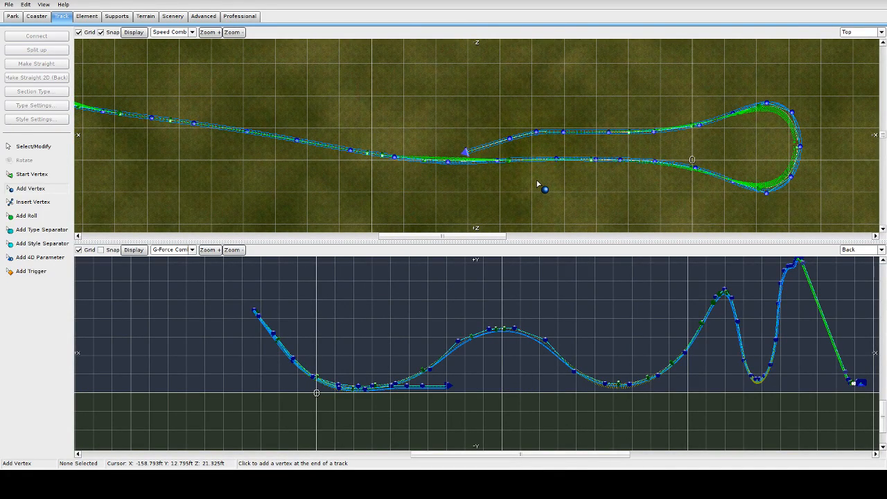
pyautogui.hotkey('ctrl', 'z')
pyautogui.hotkey('ctrl', 'z')
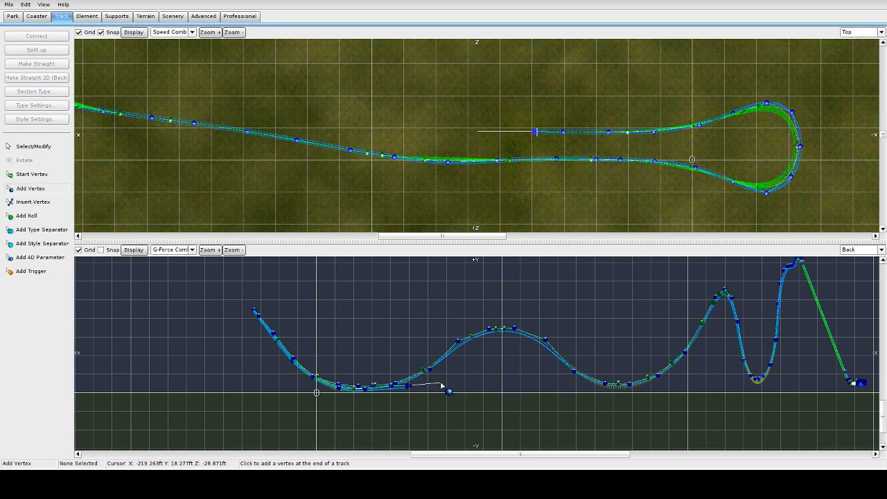
# Add vertices in the Back view shaping a low hill, a dip and a renewed climb beyond the track's end
pyautogui.click(439, 375)
pyautogui.click(454, 366)
pyautogui.click(471, 347)
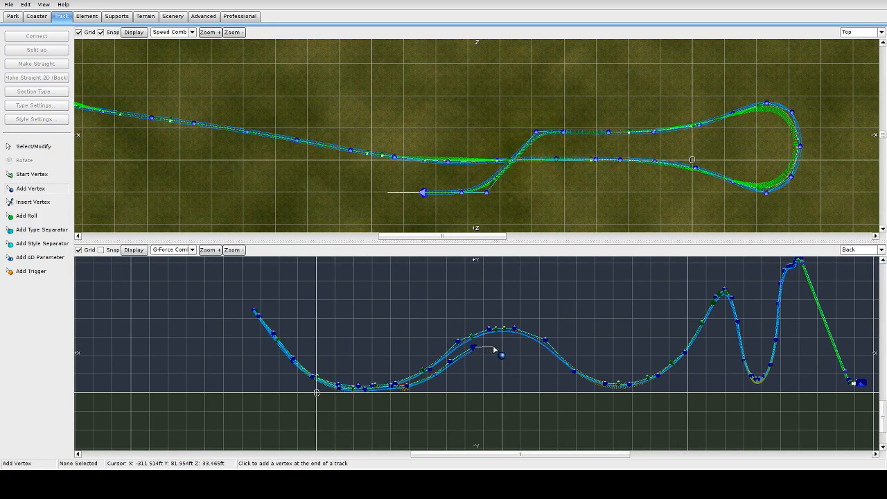
pyautogui.click(500, 345)
pyautogui.click(522, 350)
pyautogui.click(539, 365)
pyautogui.click(556, 379)
pyautogui.click(578, 386)
pyautogui.click(620, 368)
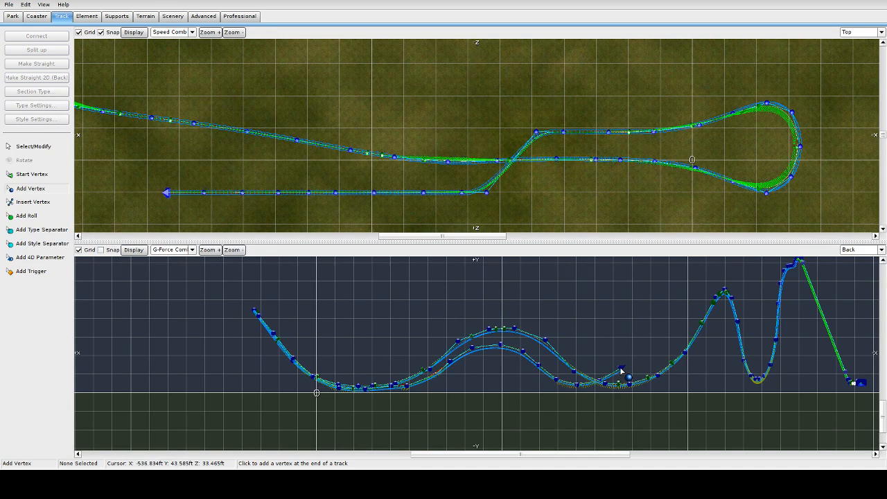
# Undo the whole hill, dip and climb back to the straight vertex
pyautogui.scroll(-2, 164, 174)
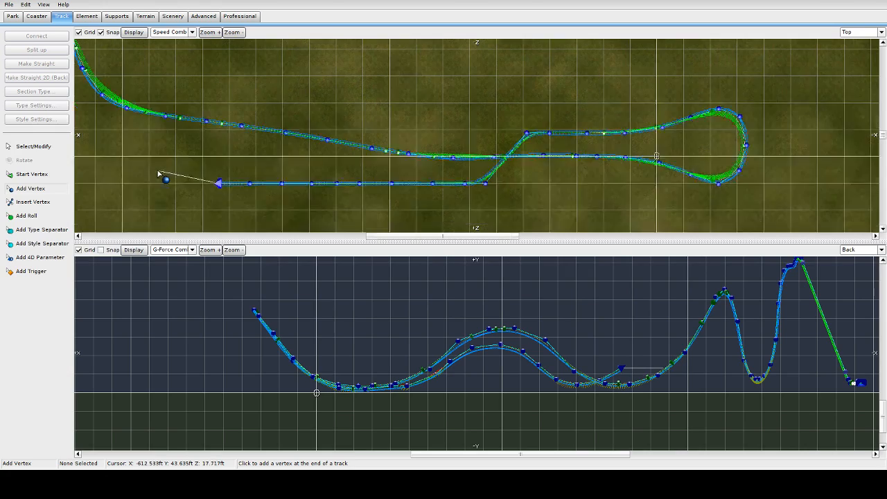
pyautogui.moveTo(201, 156)
pyautogui.mouseDown(button='right')
pyautogui.moveTo(219, 160)
pyautogui.moveTo(212, 162)
pyautogui.mouseUp(button='right')
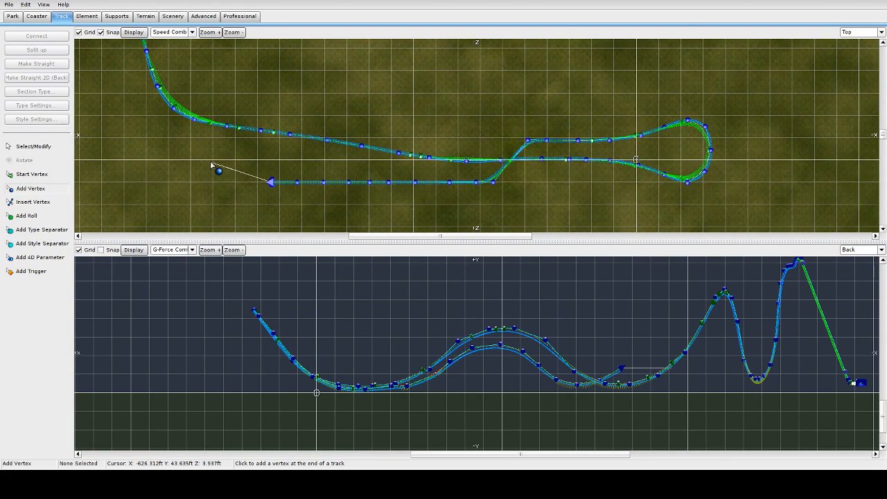
pyautogui.hotkey('ctrl', 'z')
pyautogui.hotkey('ctrl', 'z')
pyautogui.hotkey('ctrl', 'z')
pyautogui.hotkey('ctrl', 'z')
pyautogui.hotkey('ctrl', 'z')
pyautogui.hotkey('ctrl', 'z')
pyautogui.hotkey('ctrl', 'z')
pyautogui.hotkey('ctrl', 'z')
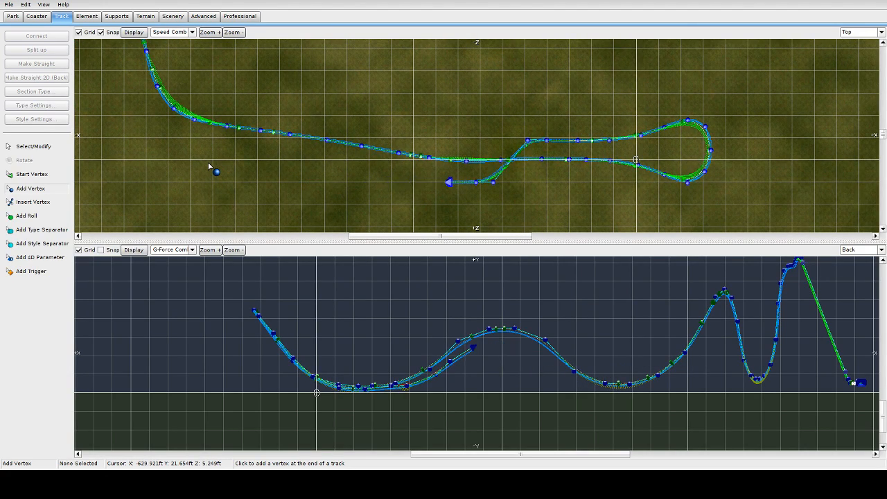
pyautogui.hotkey('ctrl', 'z')
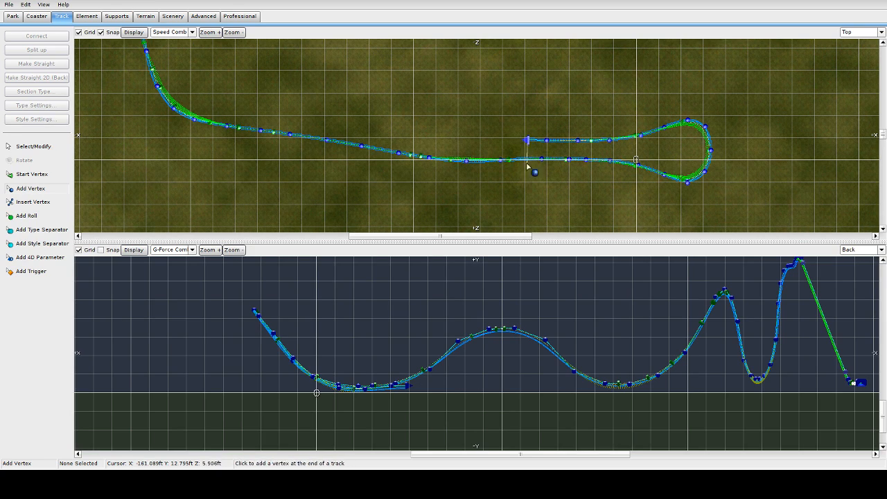
# Restore the hill's first vertex and add four more that shape a climb with a flatter, more closely spaced crest
pyautogui.hotkey('ctrl', 'y')
pyautogui.click(455, 356)
pyautogui.click(473, 347)
pyautogui.click(490, 346)
pyautogui.click(512, 348)
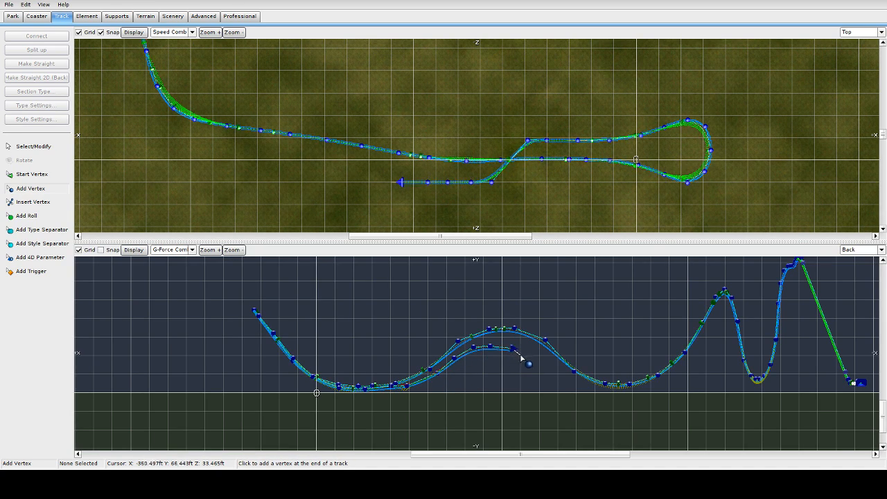
# Undo the flatter hill's vertices so the track ends at the straight vertex again
pyautogui.hotkey('ctrl', 'z')
pyautogui.hotkey('ctrl', 'z')
pyautogui.hotkey('ctrl', 'z')
pyautogui.hotkey('ctrl', 'z')
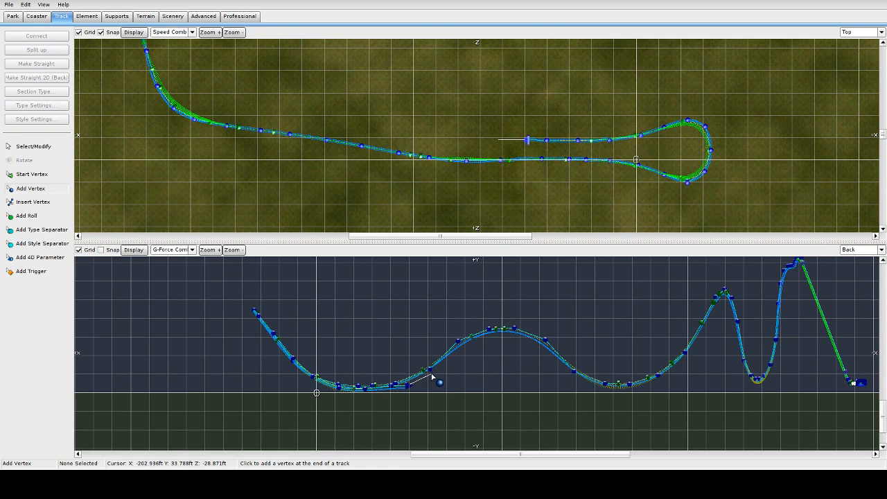
# Add four vertices in the Back view that climb from the track's end to a low crest
pyautogui.click(436, 376)
pyautogui.click(459, 357)
pyautogui.click(483, 345)
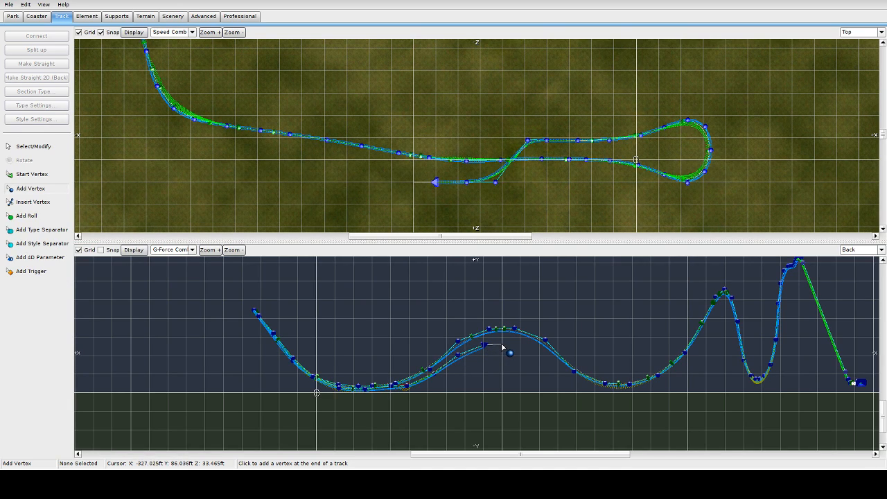
pyautogui.click(503, 346)
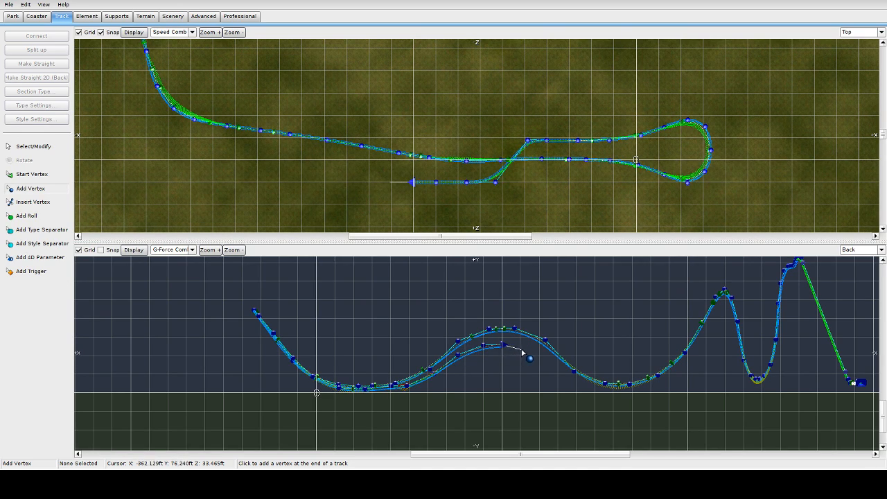
# Replace the last two crest vertices with more widely spaced ones and continue the track down into a dip
pyautogui.hotkey('ctrl', 'z')
pyautogui.hotkey('ctrl', 'z')
pyautogui.click(494, 345)
pyautogui.click(525, 353)
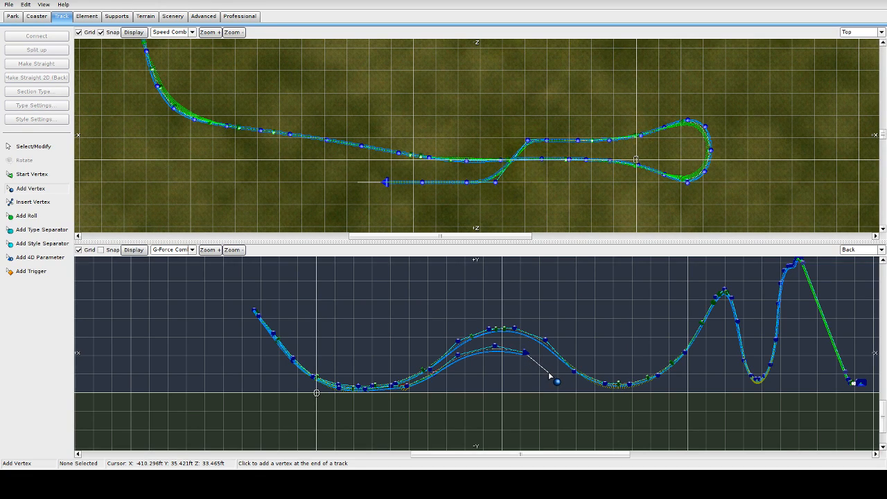
pyautogui.click(549, 373)
pyautogui.click(574, 382)
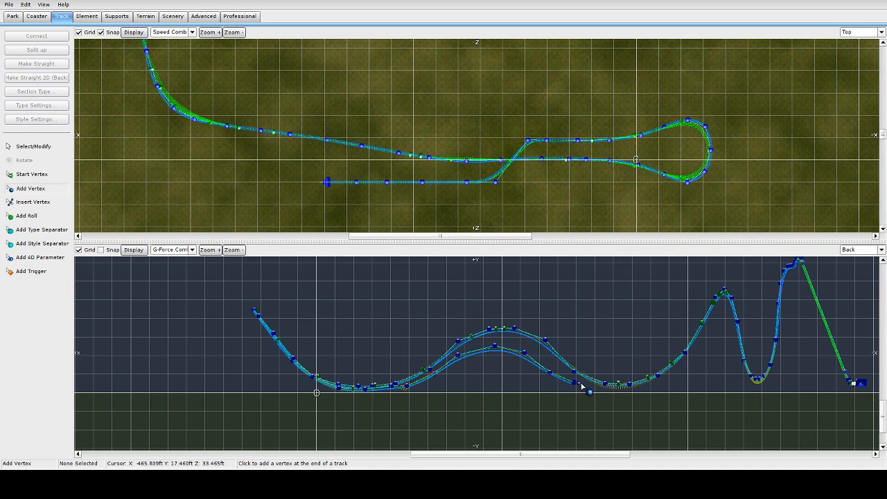
pyautogui.click(601, 387)
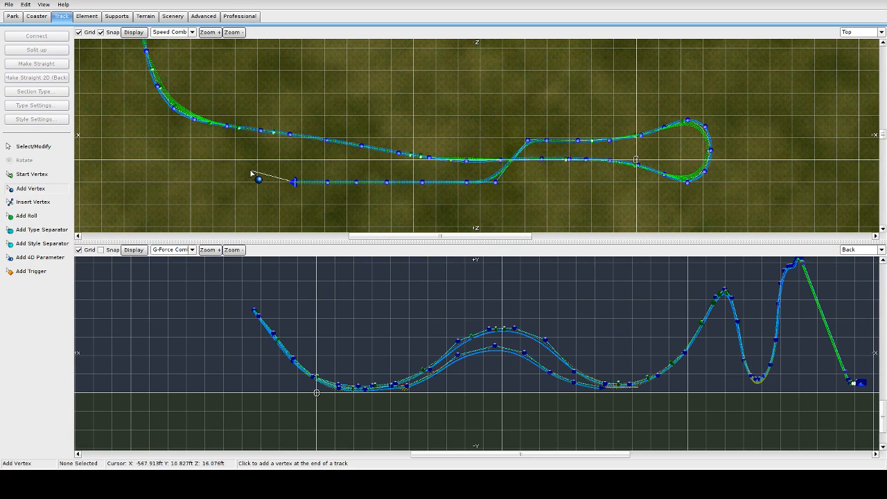
# Undo the entire sideways-offset low hill so the track ends at the straight vertex
pyautogui.hotkey('ctrl', 'z')
pyautogui.hotkey('ctrl', 'z')
pyautogui.hotkey('ctrl', 'z')
pyautogui.hotkey('ctrl', 'z')
pyautogui.hotkey('ctrl', 'z')
pyautogui.hotkey('ctrl', 'z')
pyautogui.hotkey('ctrl', 'z')
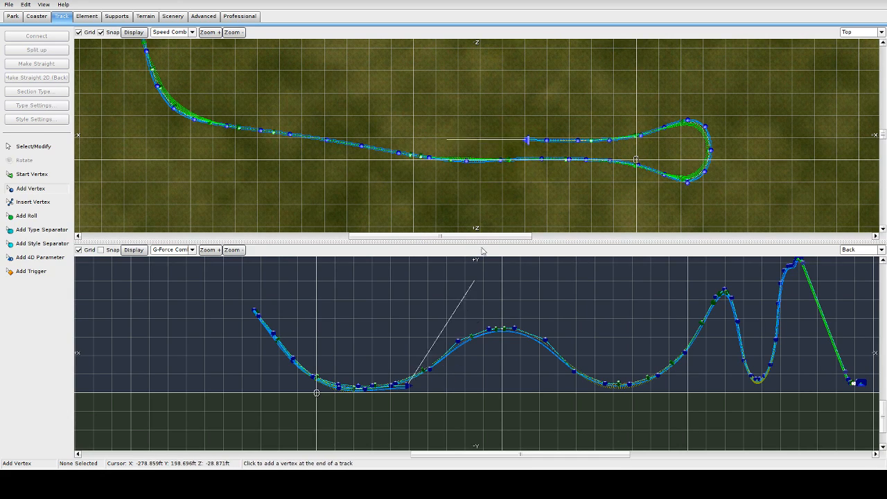
# Remove the straight vertex at the track's end and shift the remaining last vertex slightly farther along in the Back view
pyautogui.click(505, 142)
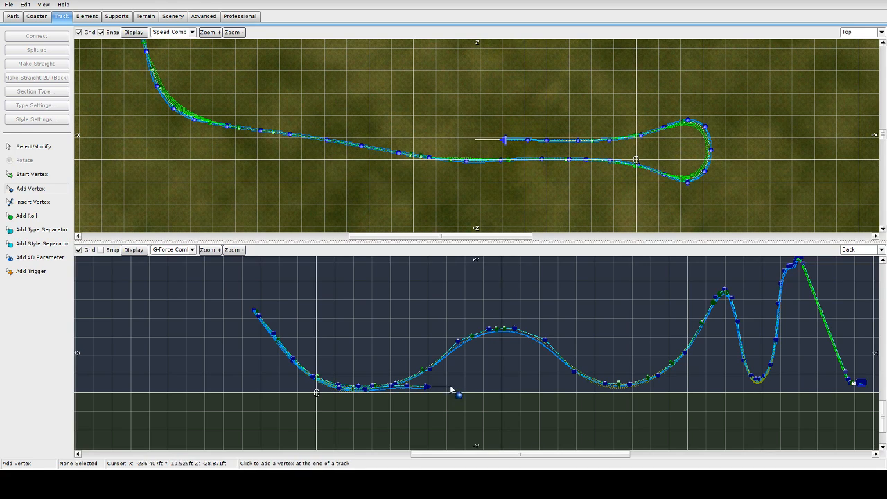
pyautogui.hotkey('ctrl', 'z')
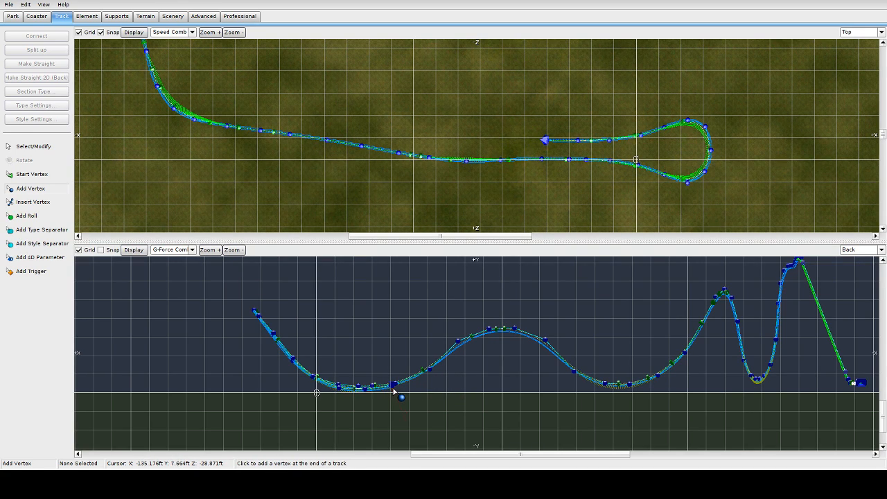
pyautogui.scroll(3, 399, 387)
pyautogui.moveTo(368, 366); pyautogui.dragTo(450, 275, button='right')
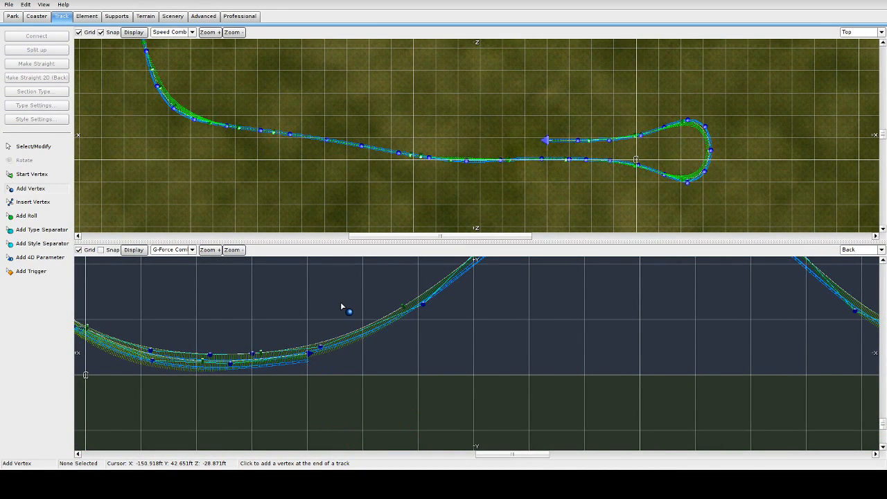
pyautogui.press('Escape')
pyautogui.click(311, 352)
pyautogui.moveTo(313, 351); pyautogui.dragTo(330, 349)
# Add nine vertices in the Back view shaping a low hill, a shallow dip and a renewed climb from the track's end
pyautogui.click(31, 188)
pyautogui.scroll(-5, 416, 291)
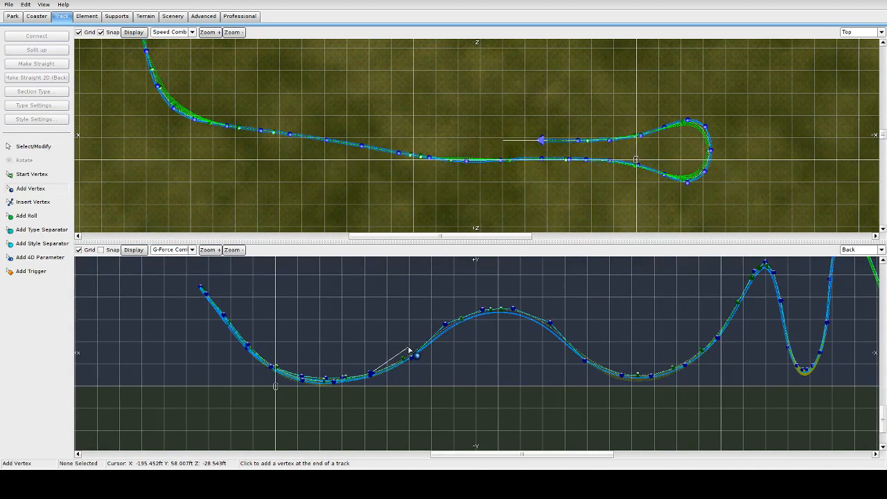
pyautogui.click(414, 355)
pyautogui.click(450, 336)
pyautogui.click(479, 335)
pyautogui.click(509, 341)
pyautogui.click(535, 357)
pyautogui.click(551, 366)
pyautogui.click(583, 376)
pyautogui.click(602, 374)
pyautogui.click(639, 357)
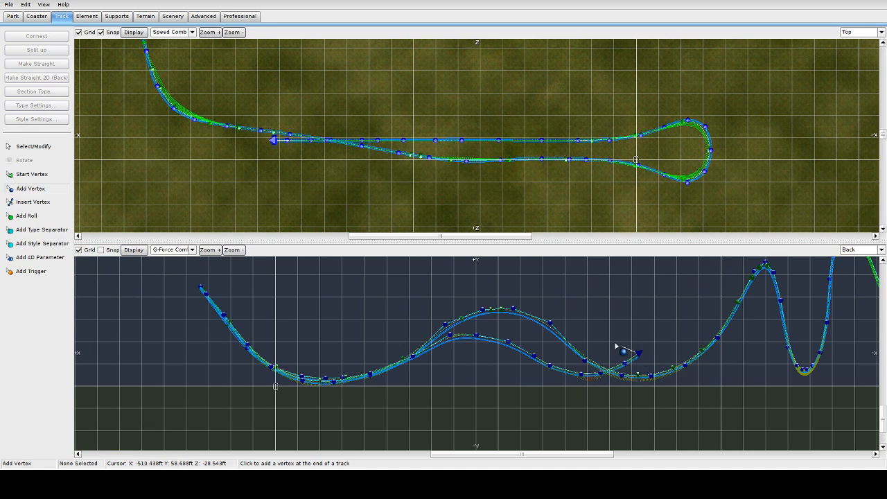
# Add level vertices in the Top view that turn the track's end diagonally across the incoming track
pyautogui.click(244, 127)
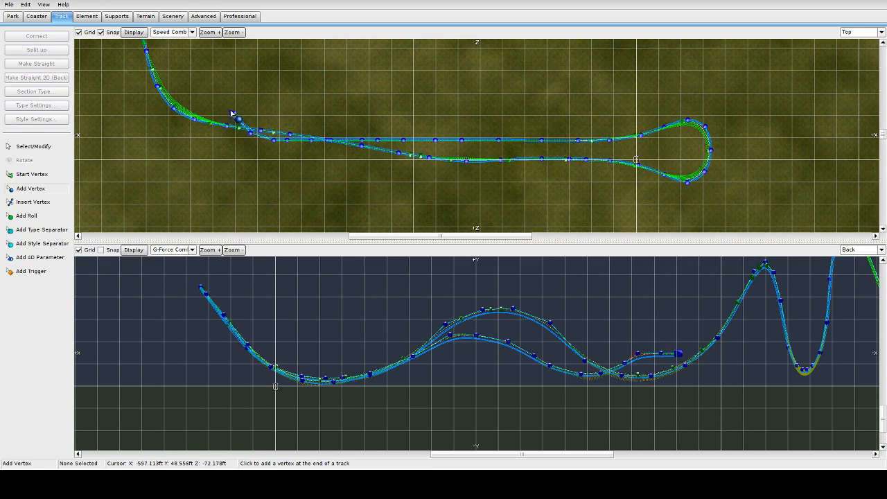
pyautogui.click(217, 97)
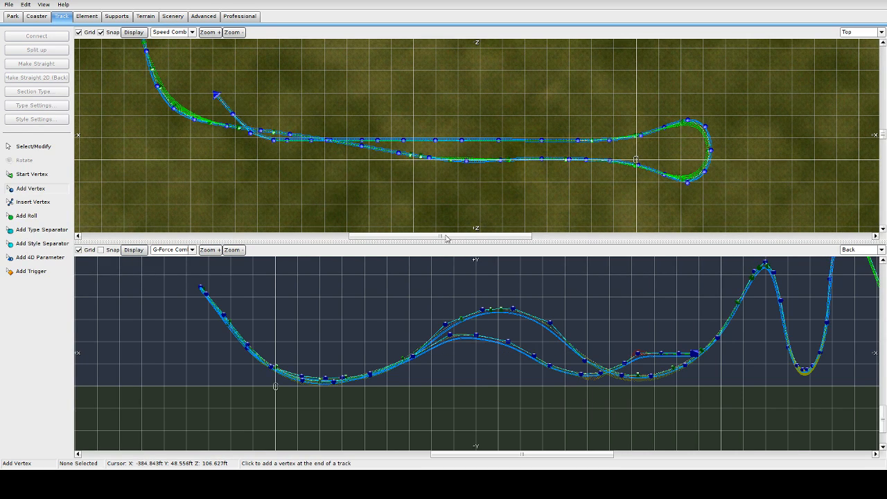
pyautogui.press('Escape')
# Raise and respace the low hill's crest vertices in the Back view and pull the first descent vertex closer to the crest
pyautogui.scroll(2, 521, 351)
pyautogui.moveTo(514, 362); pyautogui.dragTo(414, 338, button='right')
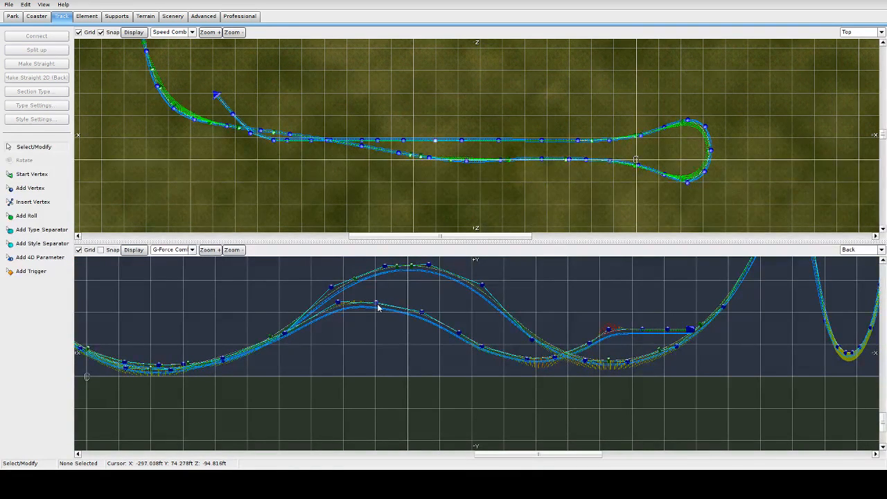
pyautogui.moveTo(382, 303); pyautogui.dragTo(434, 305)
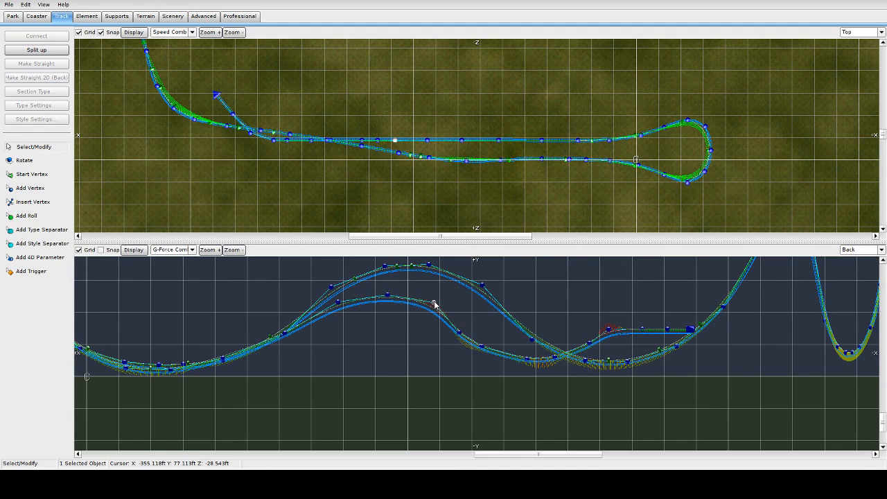
pyautogui.click(378, 293)
pyautogui.moveTo(435, 304); pyautogui.dragTo(415, 302)
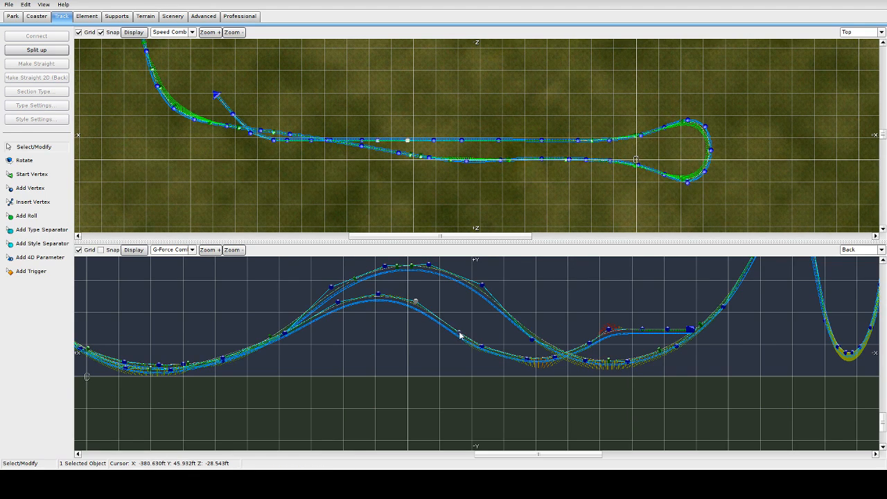
pyautogui.moveTo(450, 333); pyautogui.dragTo(448, 333)
# Lower the two vertices at the foot of the low hill's climb, then reshape the dip and raise the end section
pyautogui.moveTo(291, 334)
pyautogui.mouseDown()
pyautogui.moveTo(300, 338)
pyautogui.moveTo(290, 338)
pyautogui.mouseUp()
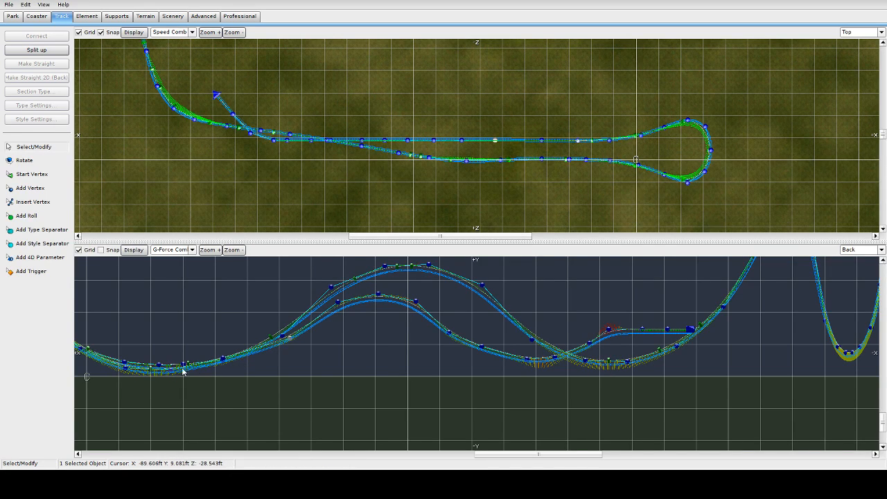
pyautogui.moveTo(222, 360); pyautogui.dragTo(236, 367)
pyautogui.moveTo(484, 351); pyautogui.dragTo(708, 313)
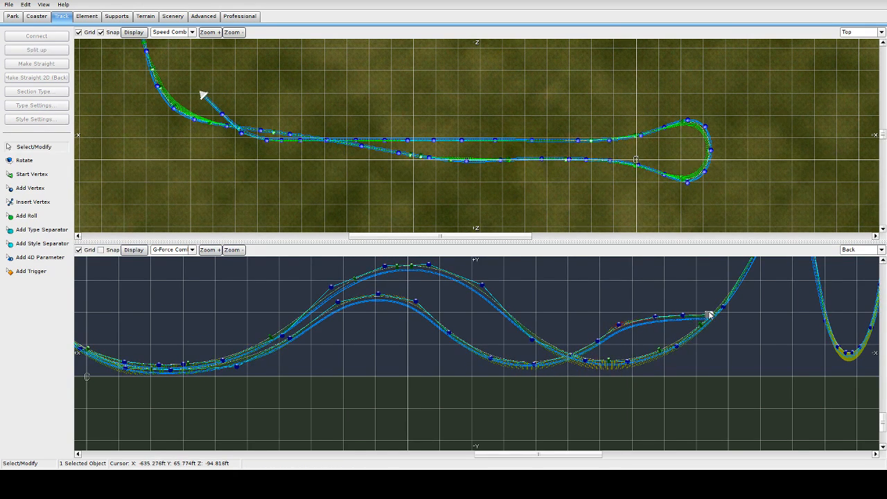
pyautogui.scroll(-3, 240, 170)
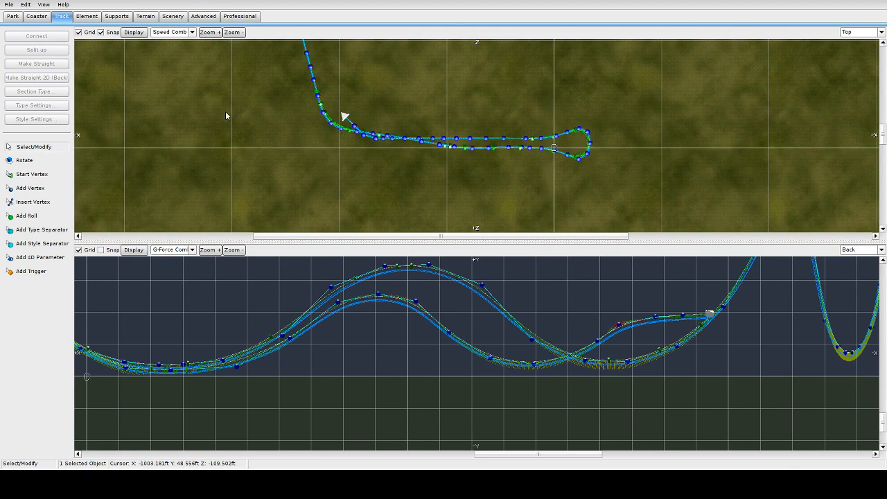
# Select the low hill's eight vertices from its foot through the following dip and depump them
pyautogui.click(242, 367)
pyautogui.keyDown('shift'); pyautogui.click(338, 302); pyautogui.keyUp('shift')
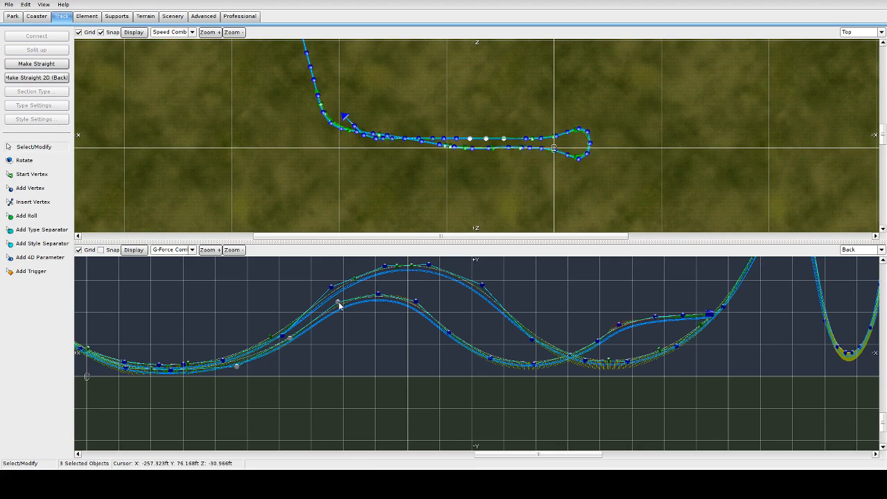
pyautogui.keyDown('shift'); pyautogui.click(379, 294); pyautogui.keyUp('shift')
pyautogui.keyDown('shift'); pyautogui.click(415, 301); pyautogui.keyUp('shift')
pyautogui.keyDown('shift'); pyautogui.click(449, 333); pyautogui.keyUp('shift')
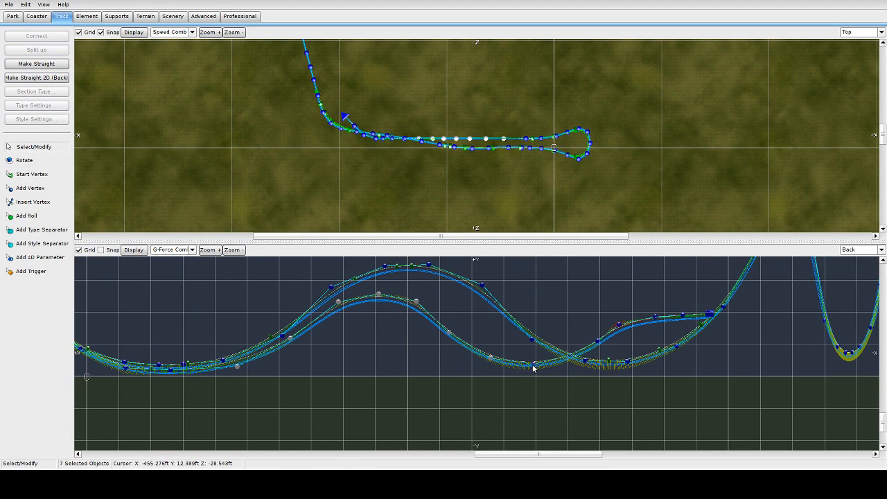
pyautogui.click(81, 18)
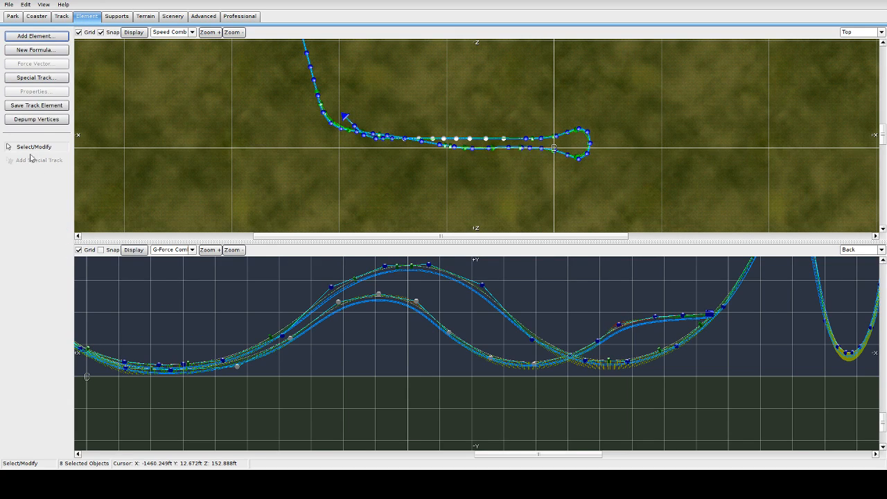
pyautogui.click(33, 119)
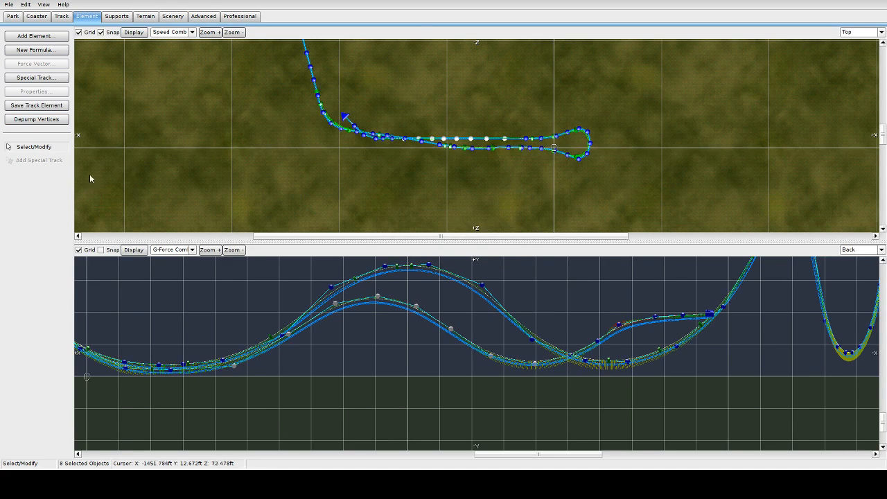
# Travel along the coaster in the Track view with the G-force comb shown, examining the shaping from the launch through the hills
pyautogui.click(881, 251)
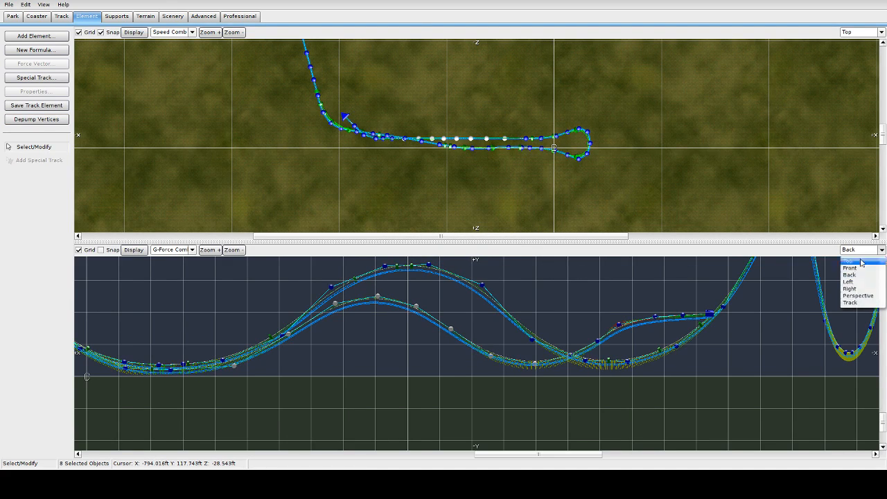
pyautogui.click(858, 305)
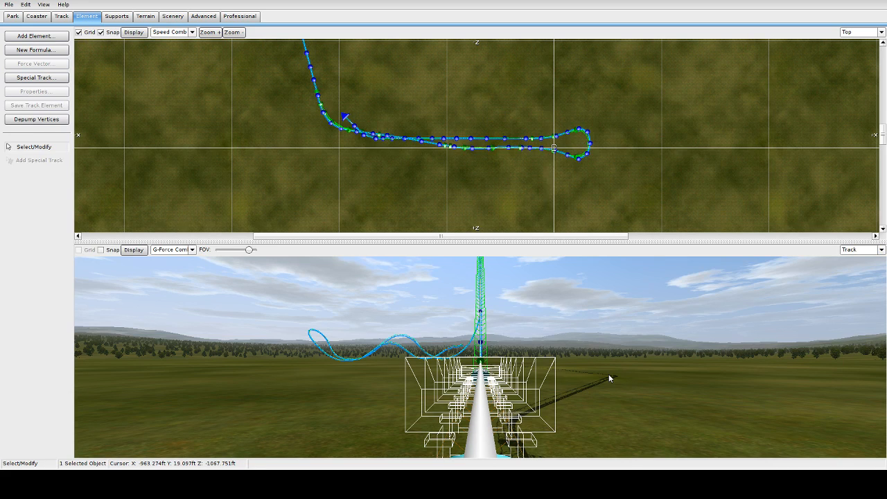
pyautogui.press('n')
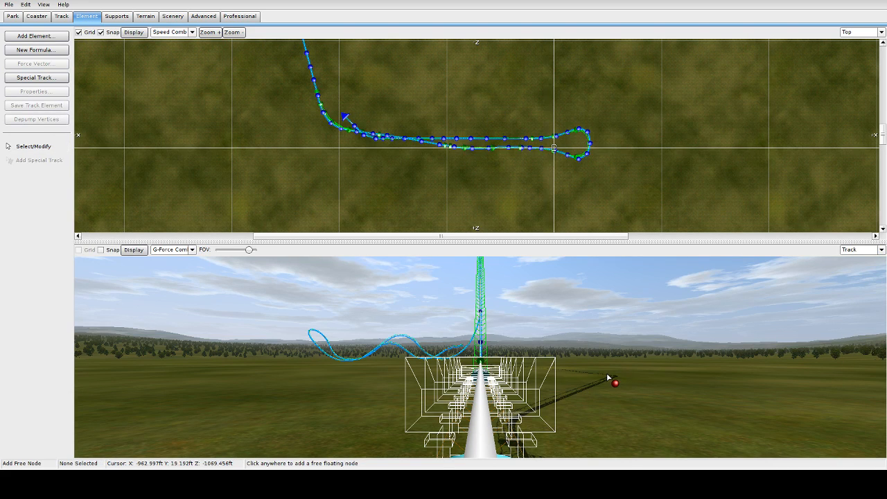
pyautogui.press('Escape')
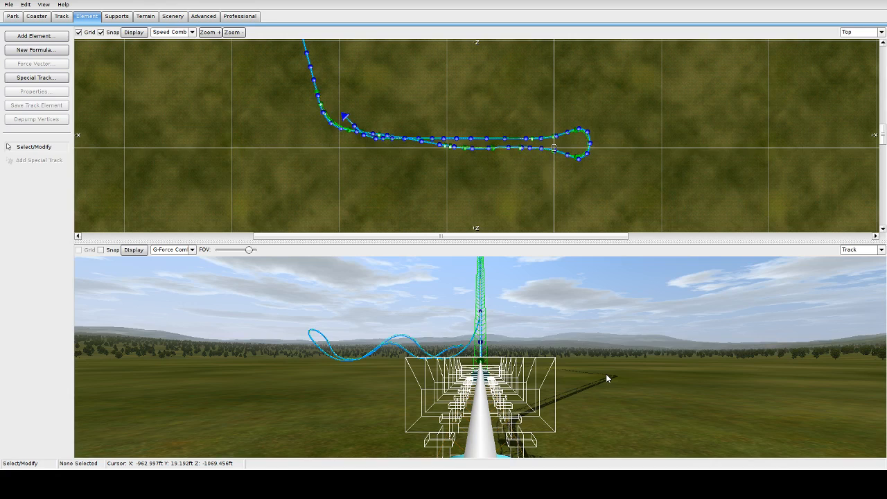
pyautogui.scroll(10, 608, 378)
pyautogui.scroll(5, 607, 379)
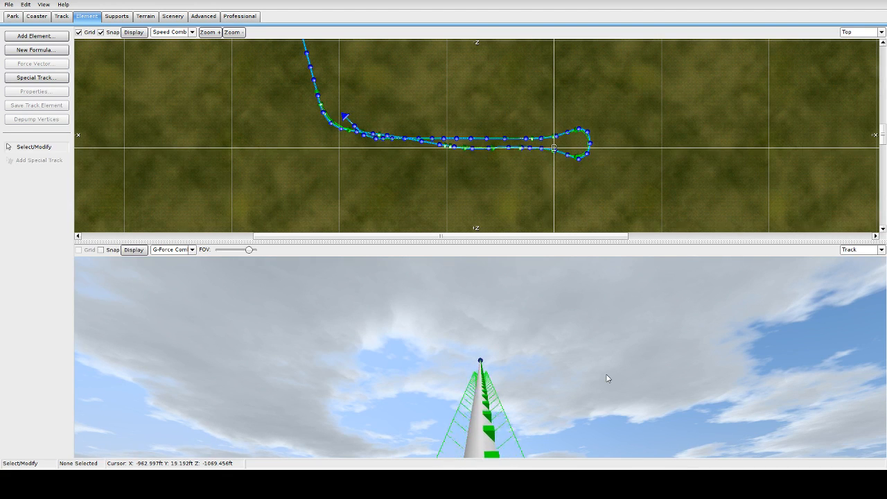
pyautogui.scroll(10, 607, 378)
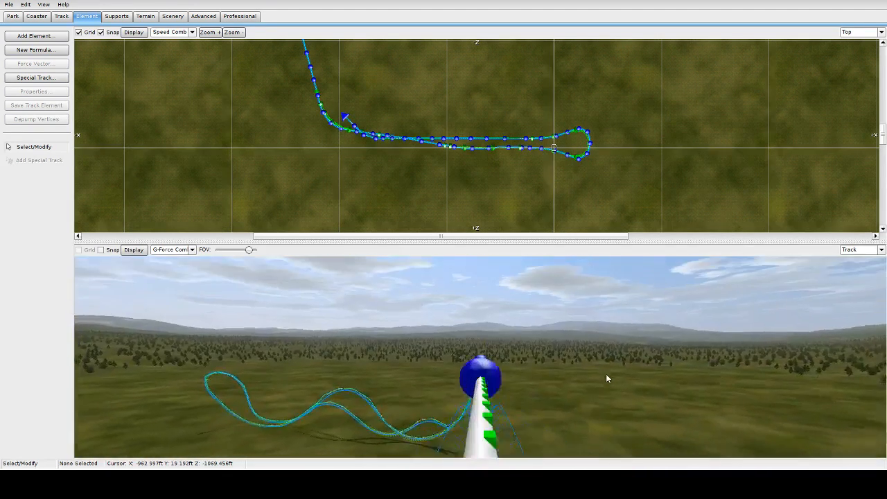
pyautogui.scroll(10, 607, 379)
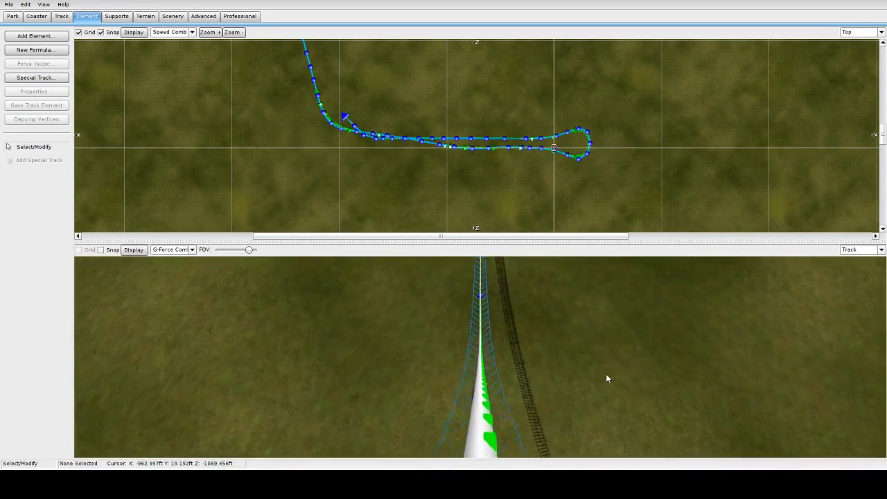
pyautogui.scroll(10, 606, 378)
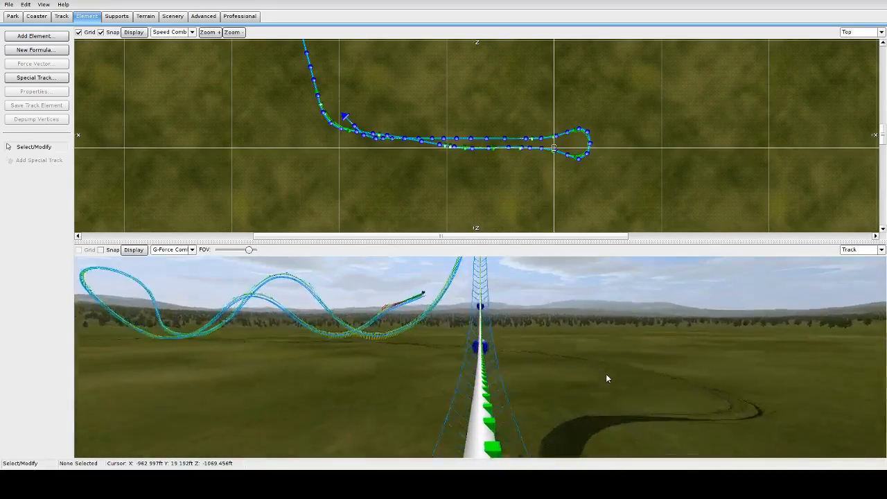
pyautogui.scroll(10, 606, 379)
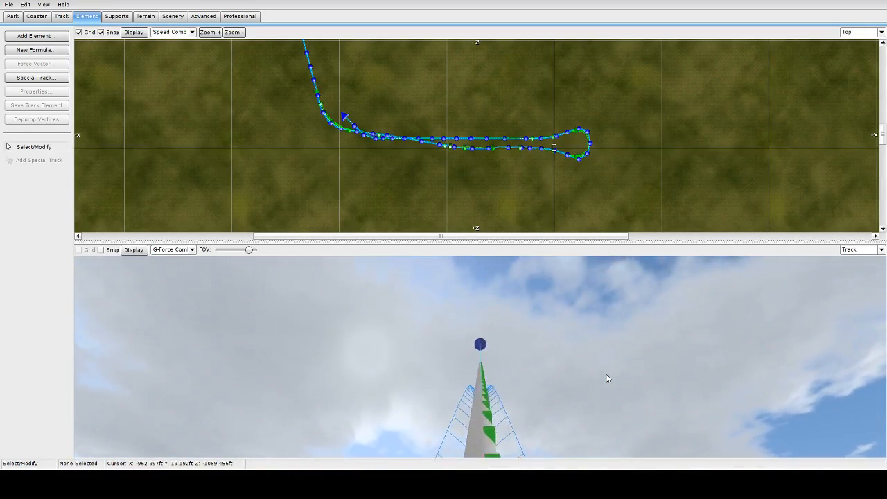
pyautogui.scroll(10, 606, 378)
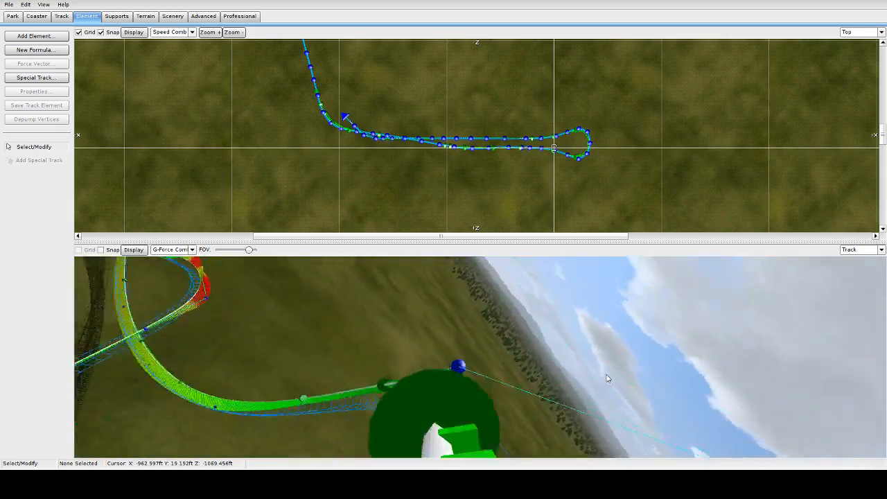
pyautogui.scroll(10, 607, 375)
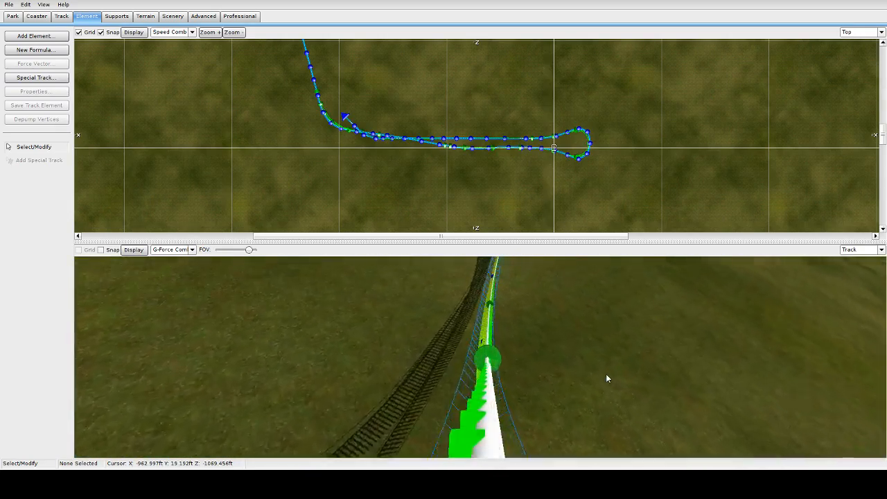
pyautogui.scroll(10, 607, 378)
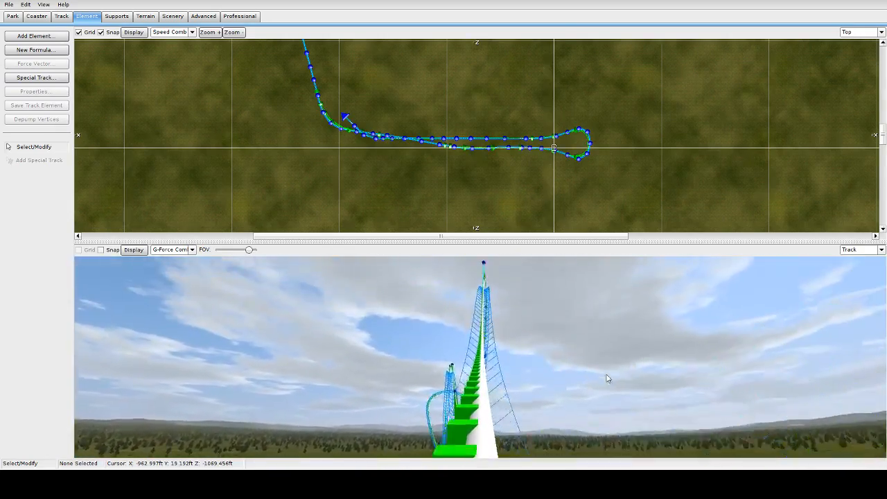
pyautogui.scroll(10, 606, 379)
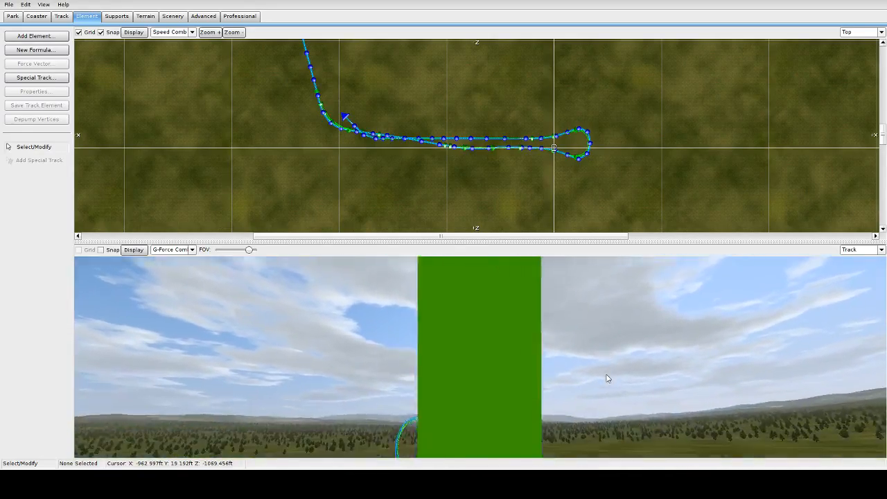
pyautogui.scroll(10, 606, 379)
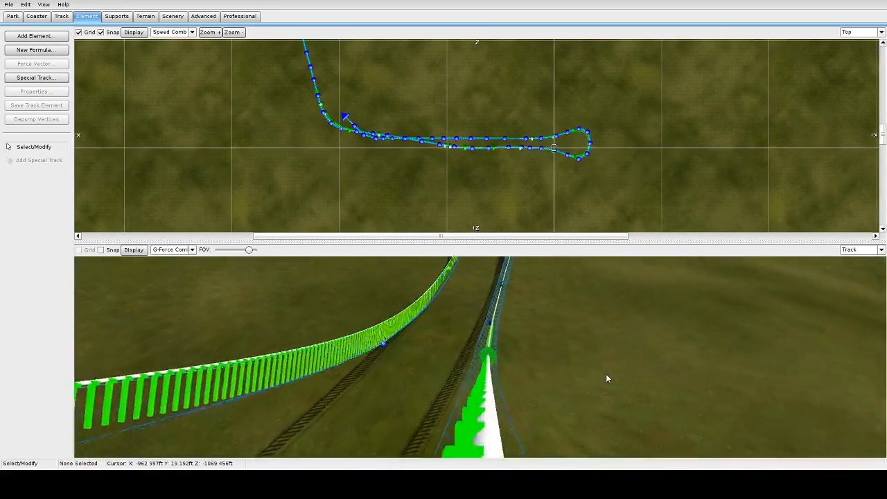
pyautogui.scroll(10, 607, 378)
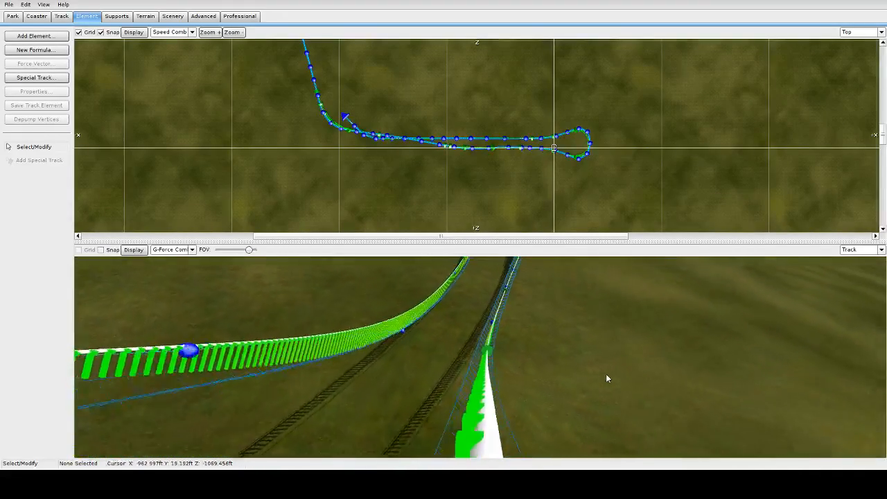
pyautogui.scroll(10, 607, 378)
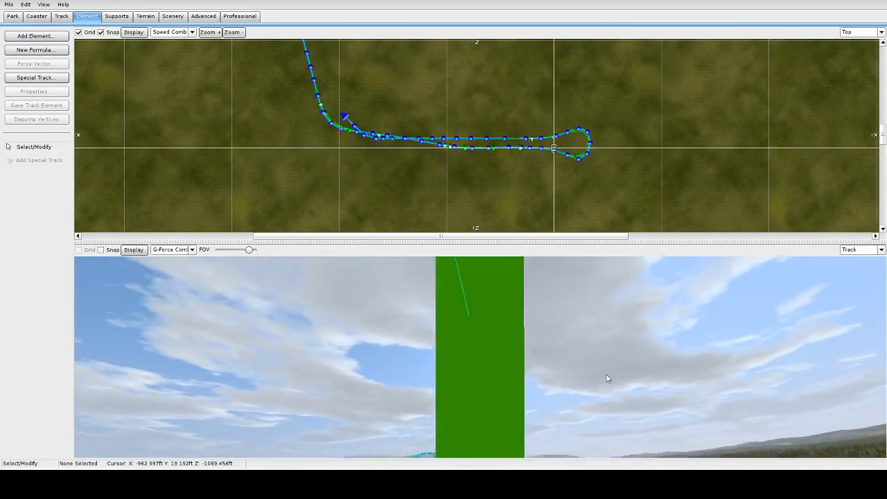
pyautogui.scroll(10, 606, 379)
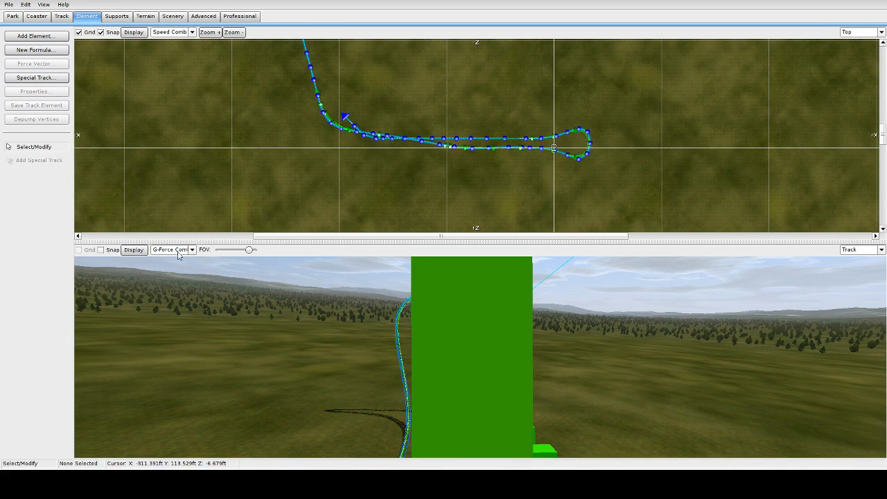
# Hide the comb in the Track view and examine the ride path and clearance around the low hill and its exit
pyautogui.scroll(10, 662, 404)
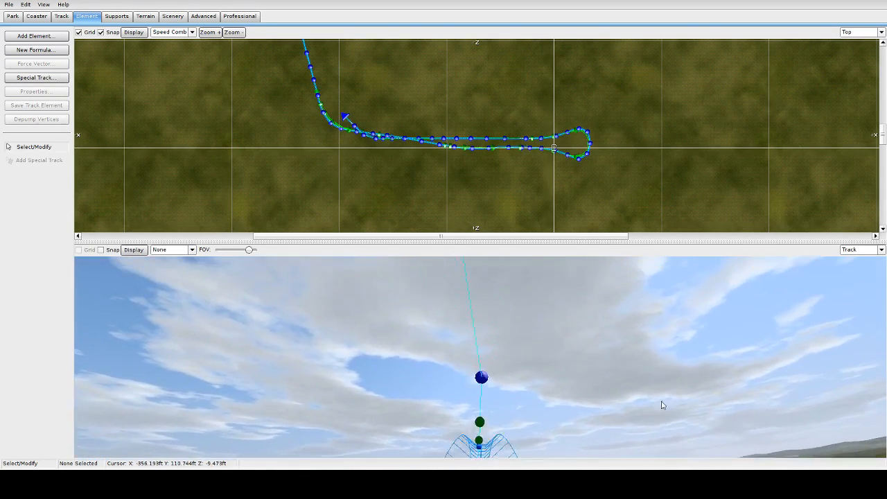
pyautogui.scroll(10, 660, 406)
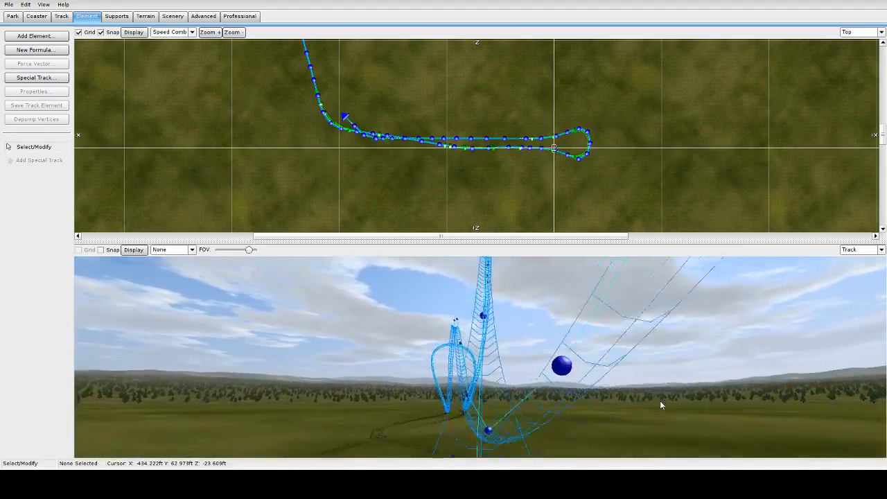
pyautogui.scroll(10, 661, 405)
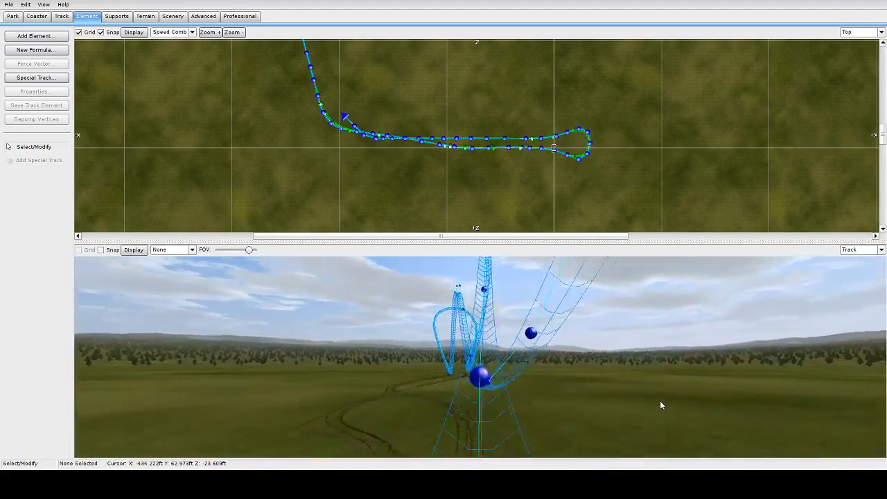
pyautogui.scroll(10, 661, 405)
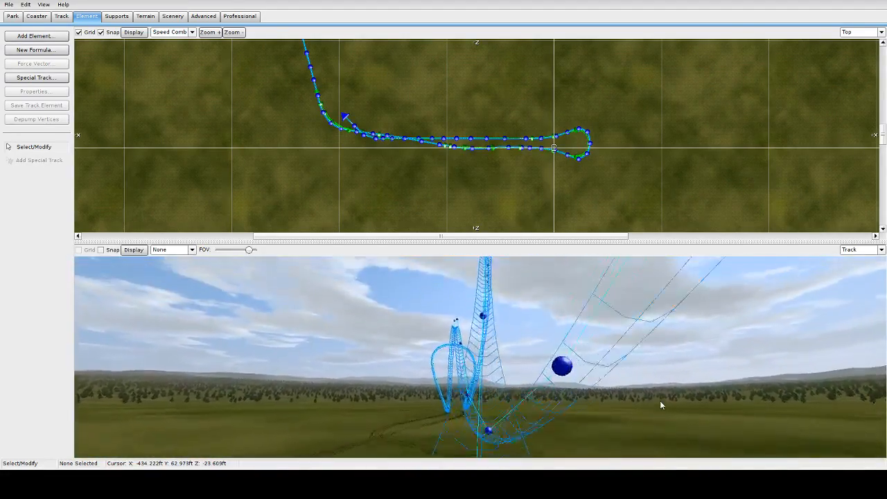
pyautogui.scroll(10, 660, 405)
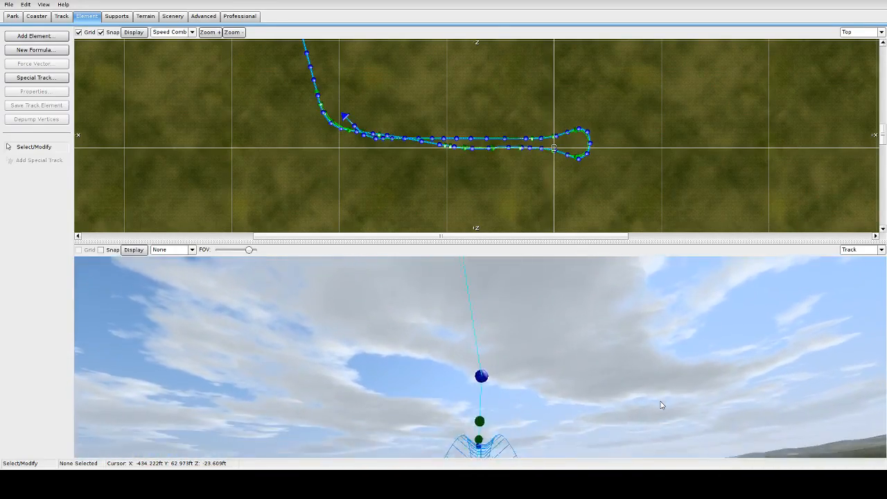
pyautogui.scroll(10, 661, 405)
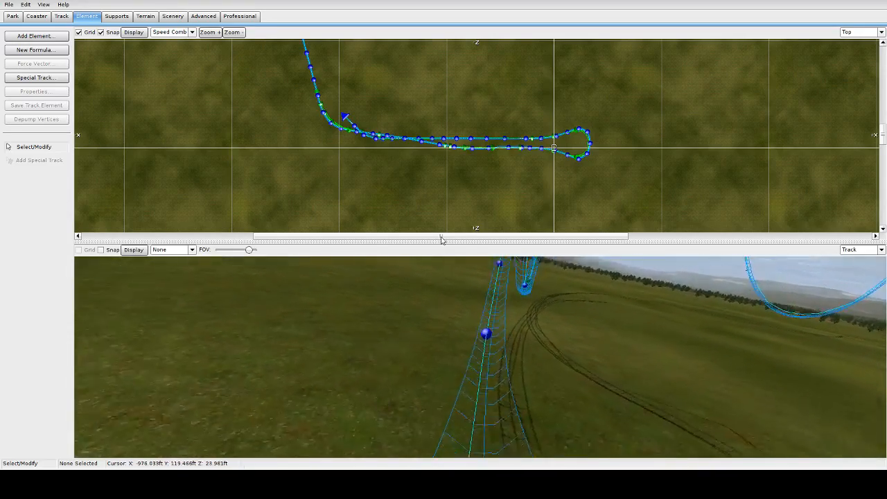
# Show the speed comb in the Track view to read the estimated speed on the track, and set the comb back to None
pyautogui.click(172, 249)
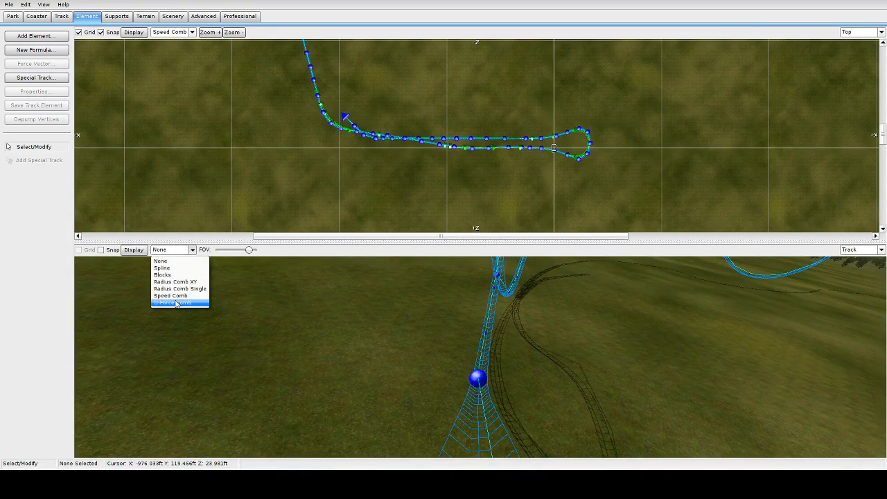
pyautogui.click(170, 295)
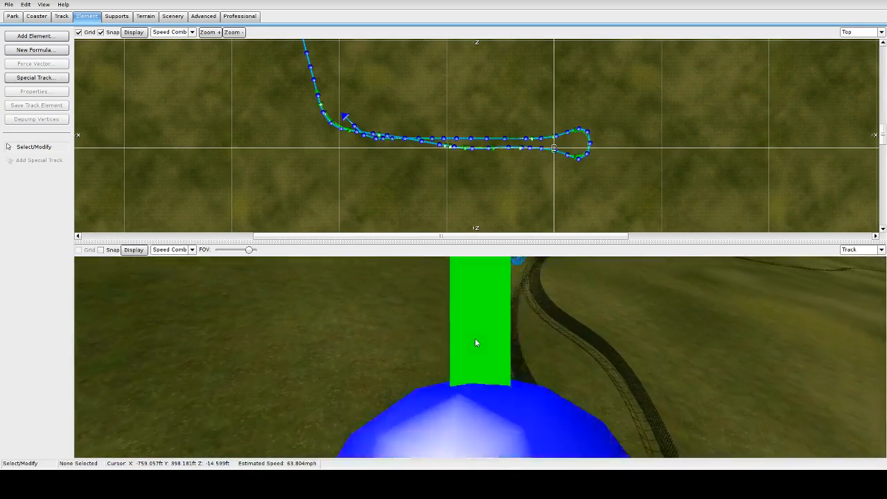
pyautogui.click(172, 250)
pyautogui.click(167, 261)
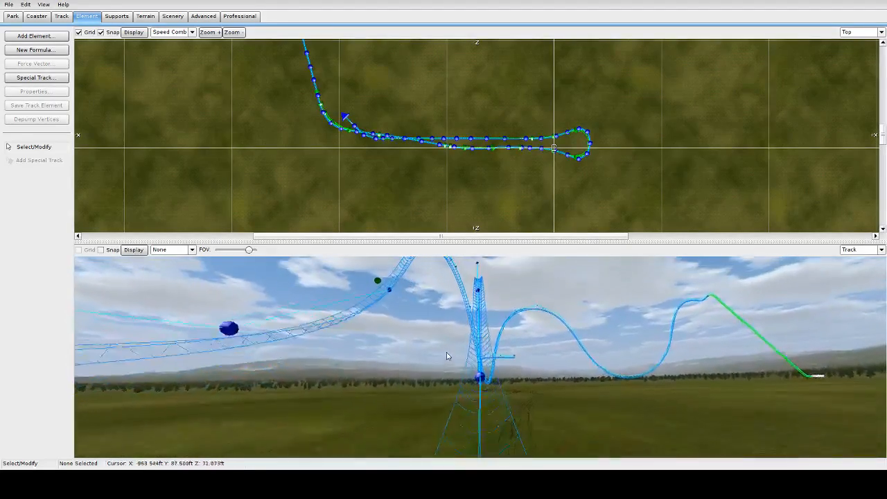
# Switch to support editing and change the lower view from Track to Front, framed on the low hill and its unfinished exit
pyautogui.click(117, 16)
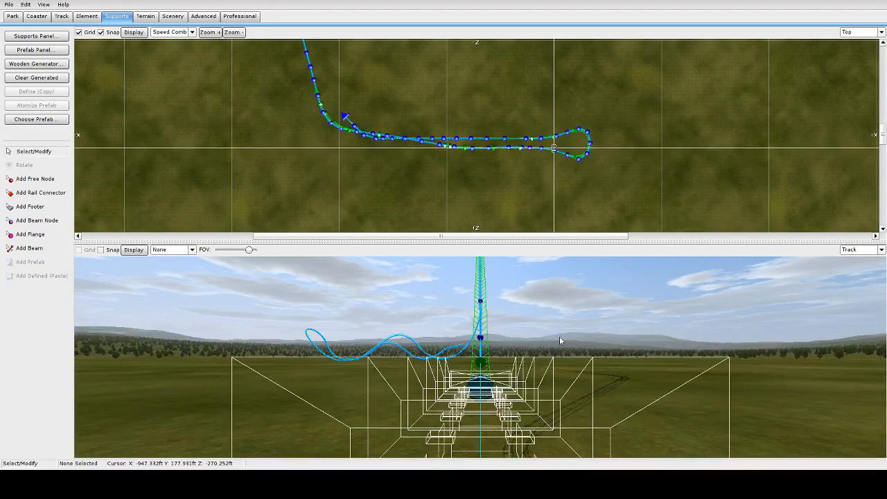
pyautogui.press('f')
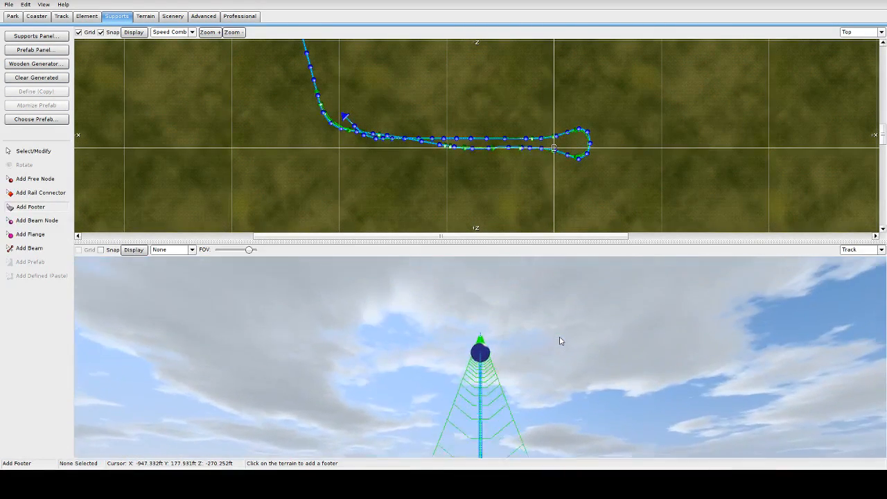
pyautogui.click(853, 251)
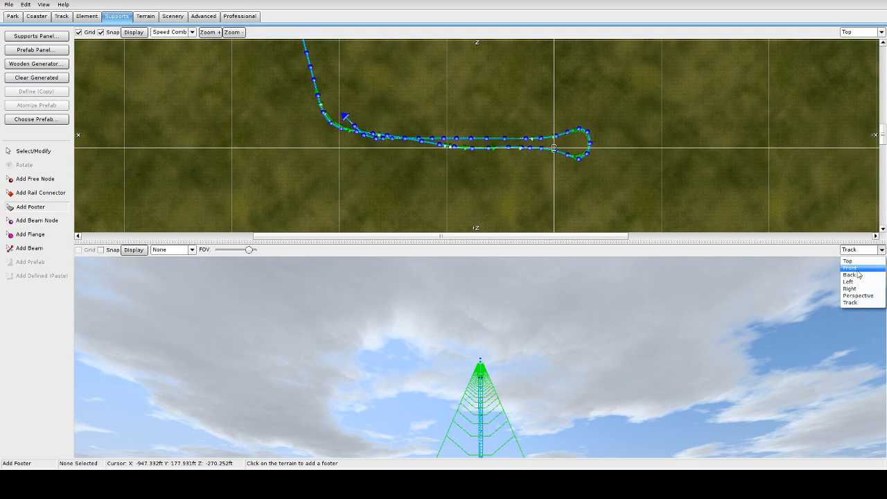
pyautogui.click(851, 268)
pyautogui.scroll(-4, 531, 358)
pyautogui.moveTo(485, 378); pyautogui.dragTo(706, 367, button='right')
pyautogui.scroll(4, 542, 349)
pyautogui.moveTo(503, 344); pyautogui.dragTo(603, 407, button='right')
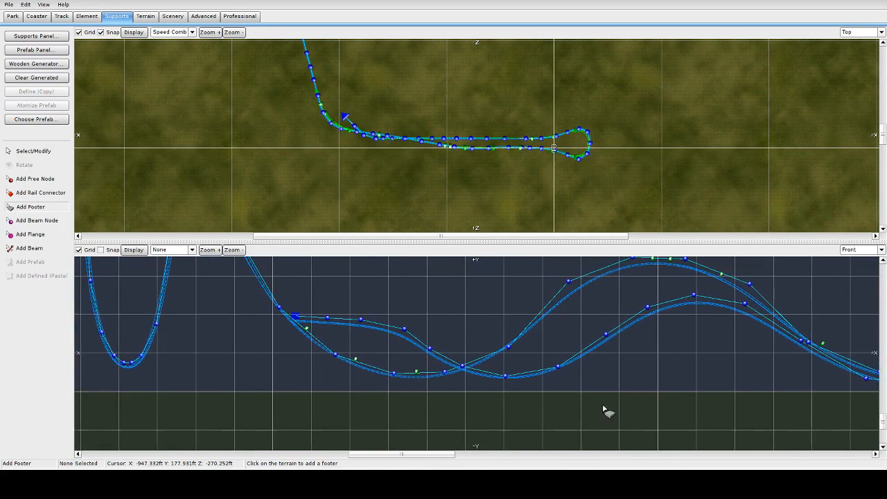
pyautogui.press('Escape')
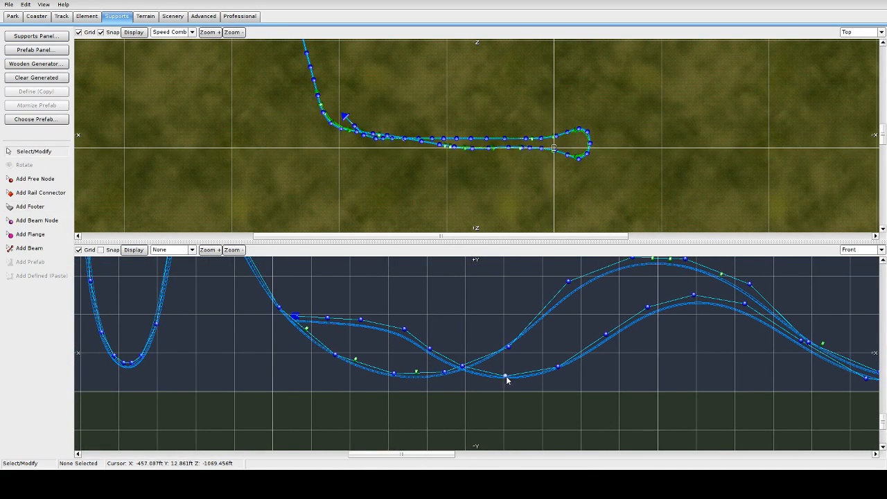
# Raise the exit vertices after the low hill's dip and pull them closer to it in the Front view, undoing the end vertex's move
pyautogui.click(463, 367)
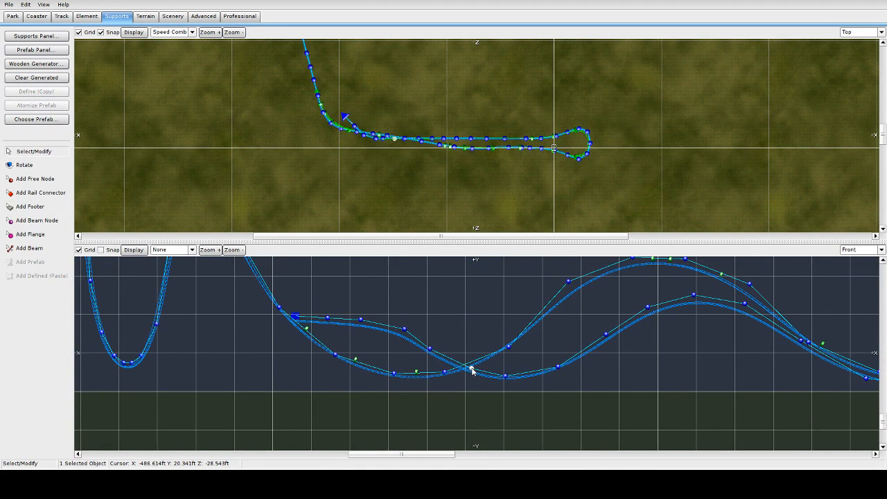
pyautogui.moveTo(429, 350); pyautogui.dragTo(381, 314)
pyautogui.moveTo(327, 318)
pyautogui.mouseDown()
pyautogui.moveTo(345, 307)
pyautogui.moveTo(322, 308)
pyautogui.mouseUp()
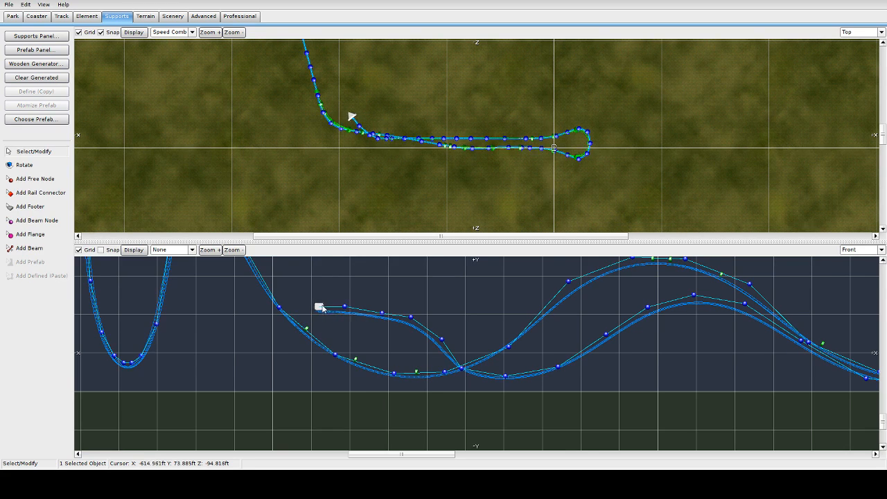
pyautogui.hotkey('ctrl', 'z')
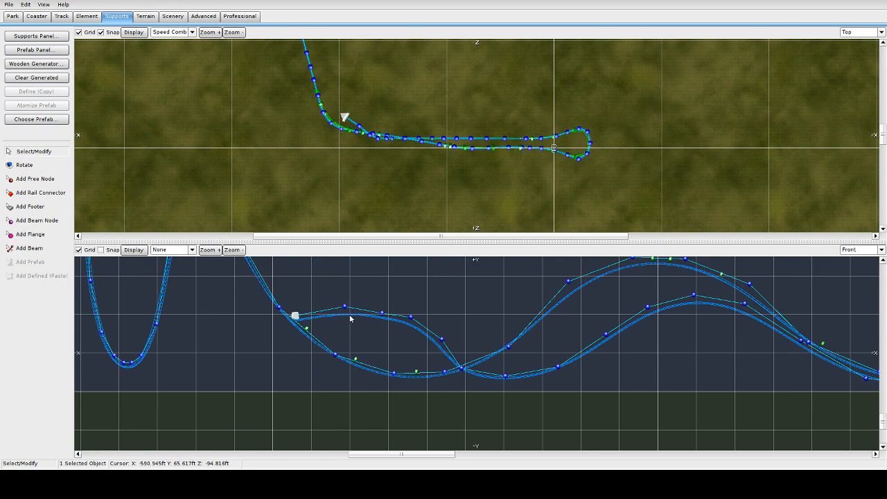
# Delete the last two vertices at the track's unfinished end so the exit stops short of the incoming track
pyautogui.press('Delete')
pyautogui.click(344, 306)
pyautogui.press('Delete')
pyautogui.scroll(3, 355, 171)
pyautogui.moveTo(317, 77); pyautogui.dragTo(462, 118, button='right')
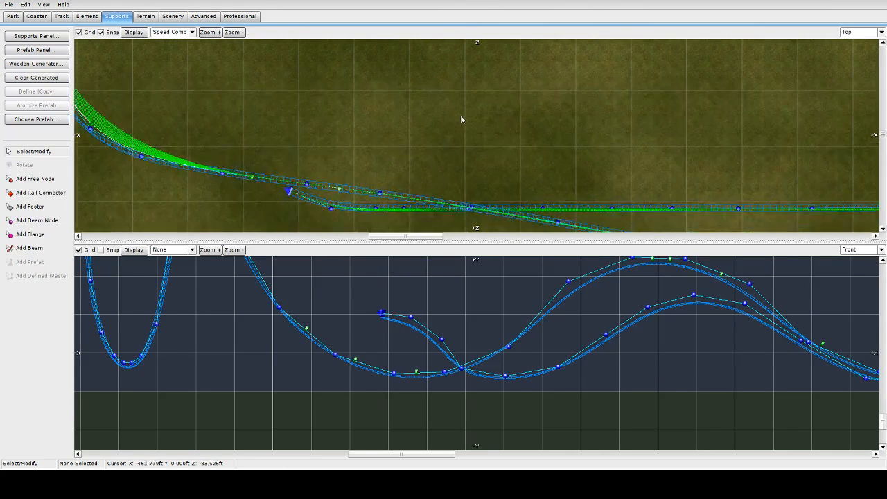
# Move the unfinished track's end vertex sideways in the Top view into line with the low hill's straight run
pyautogui.scroll(2, 464, 117)
pyautogui.click(356, 145)
pyautogui.moveTo(356, 145); pyautogui.dragTo(354, 163)
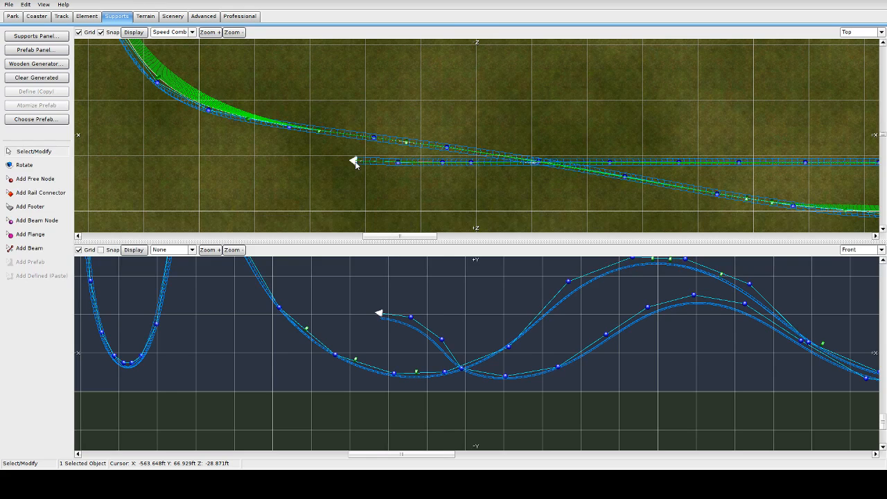
# Enlarge the Front view at the Top view's expense and frame the low hill with its exit in it
pyautogui.scroll(-2, 354, 163)
pyautogui.moveTo(458, 200); pyautogui.dragTo(372, 161, button='right')
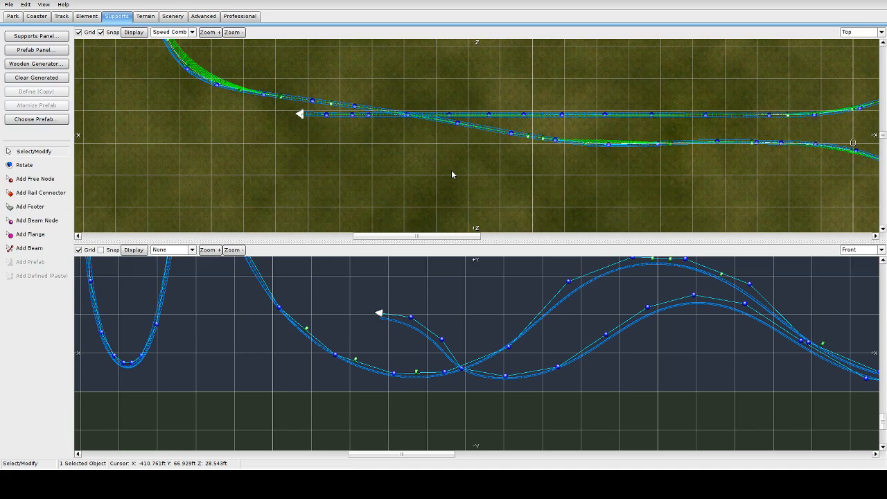
pyautogui.scroll(-2, 452, 171)
pyautogui.scroll(4, 452, 172)
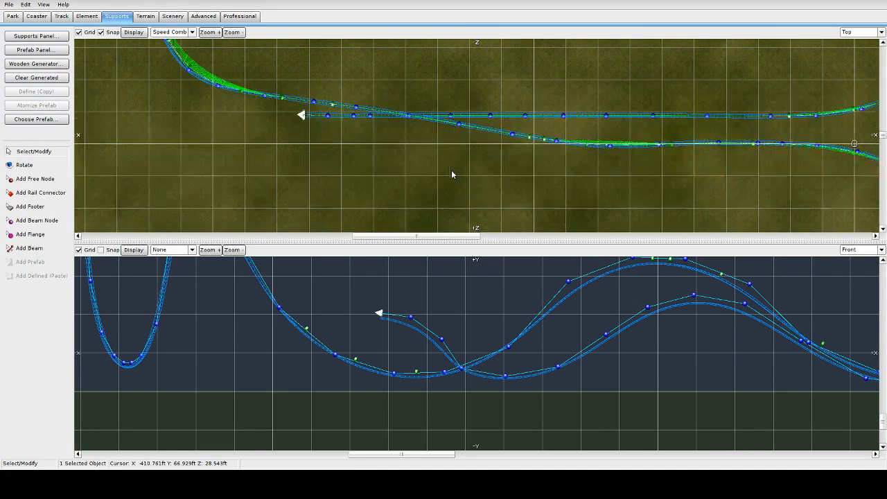
pyautogui.moveTo(376, 149); pyautogui.dragTo(251, 146, button='right')
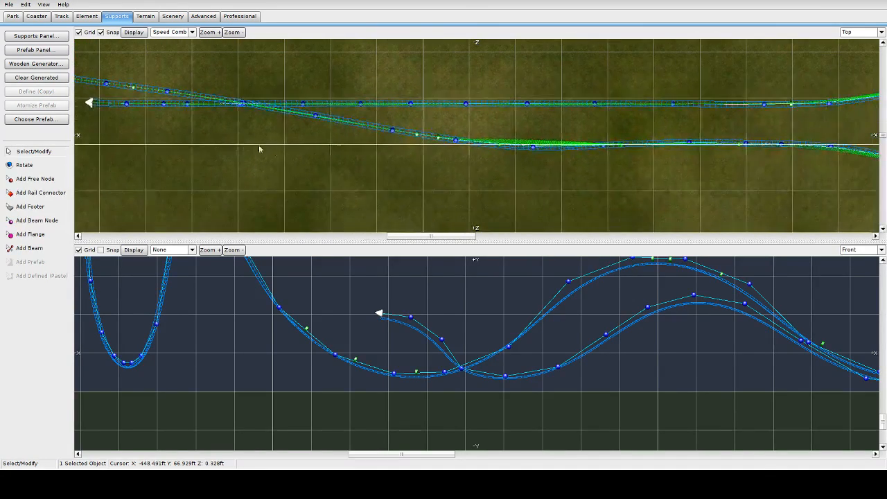
pyautogui.scroll(-2, 457, 174)
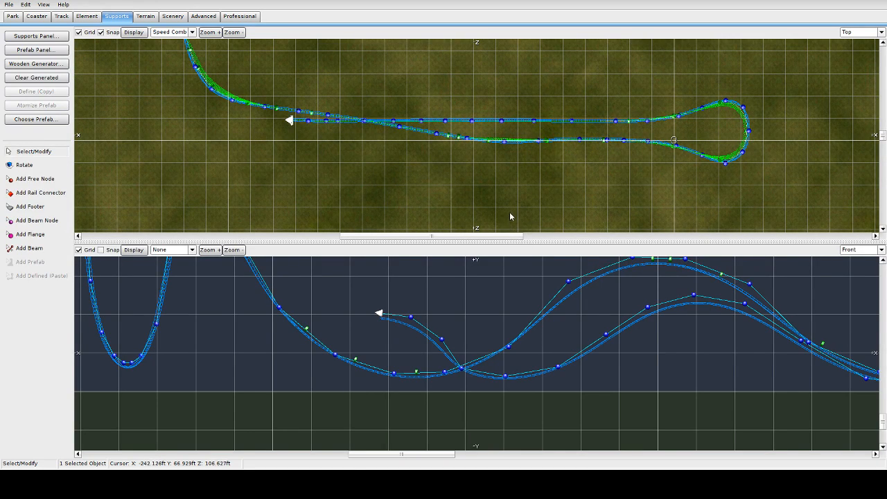
pyautogui.scroll(-2, 510, 217)
pyautogui.moveTo(504, 241); pyautogui.dragTo(485, 139)
pyautogui.scroll(-4, 501, 234)
pyautogui.moveTo(525, 239); pyautogui.dragTo(543, 239, button='right')
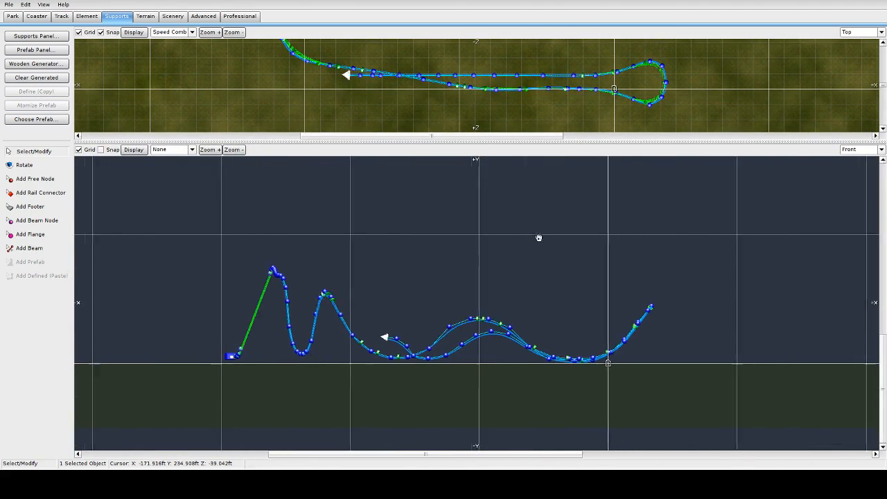
pyautogui.scroll(6, 543, 239)
pyautogui.moveTo(607, 244); pyautogui.dragTo(725, 286, button='right')
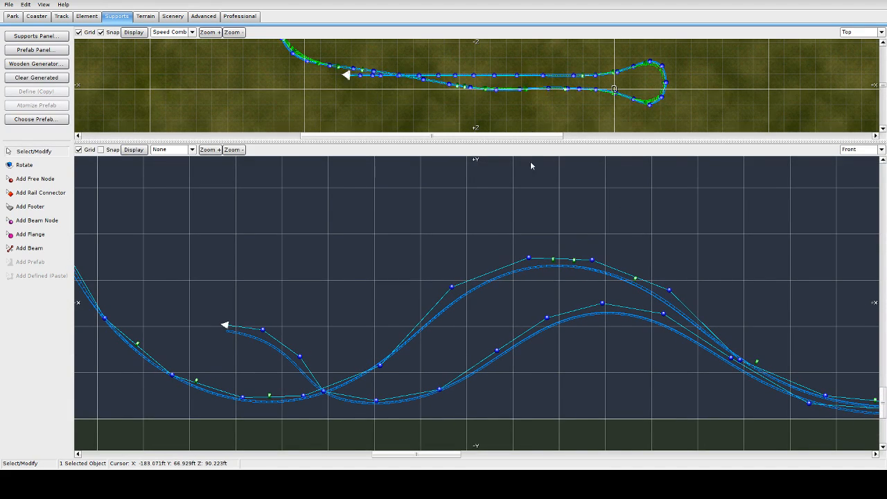
# Offset the vertex just before the dip sideways in the Top view and nudge the dip's lowest vertex slightly down and along in the Front view
pyautogui.scroll(5, 383, 89)
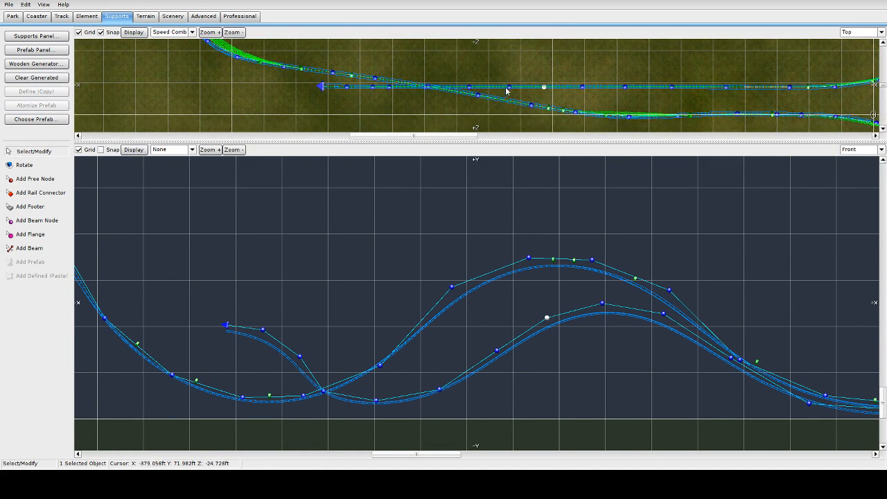
pyautogui.moveTo(509, 89); pyautogui.dragTo(471, 102)
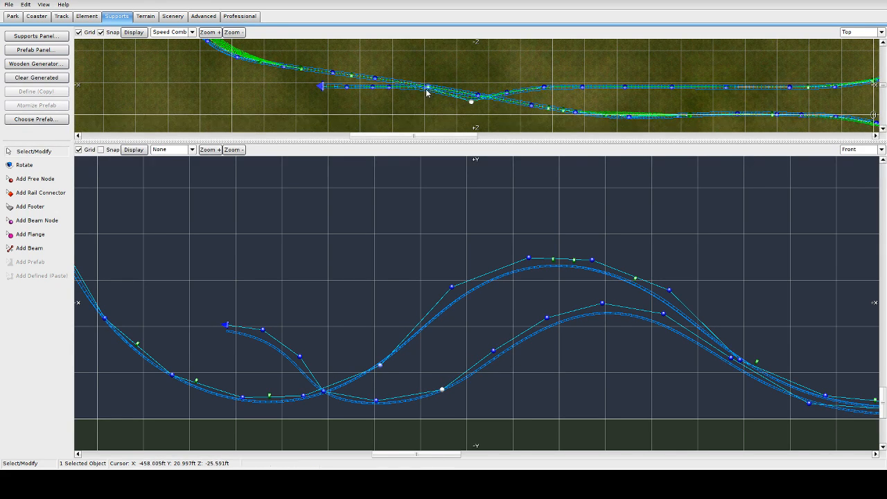
pyautogui.scroll(2, 426, 90)
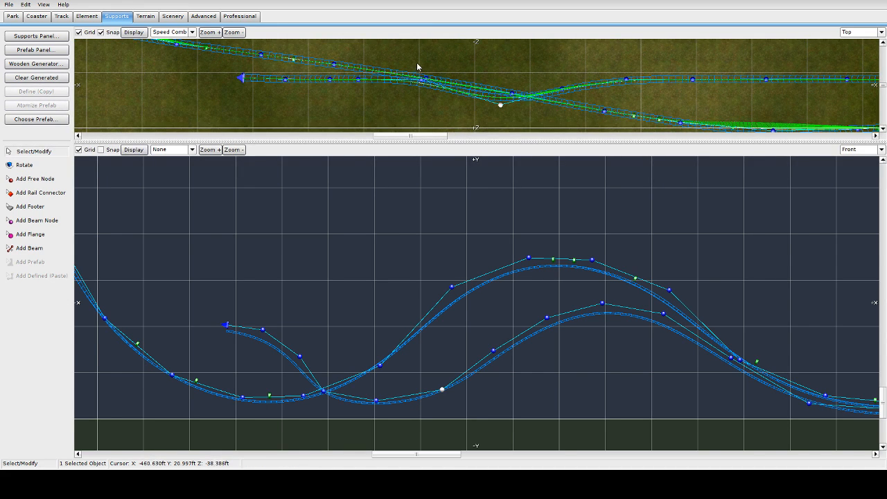
pyautogui.scroll(2, 419, 80)
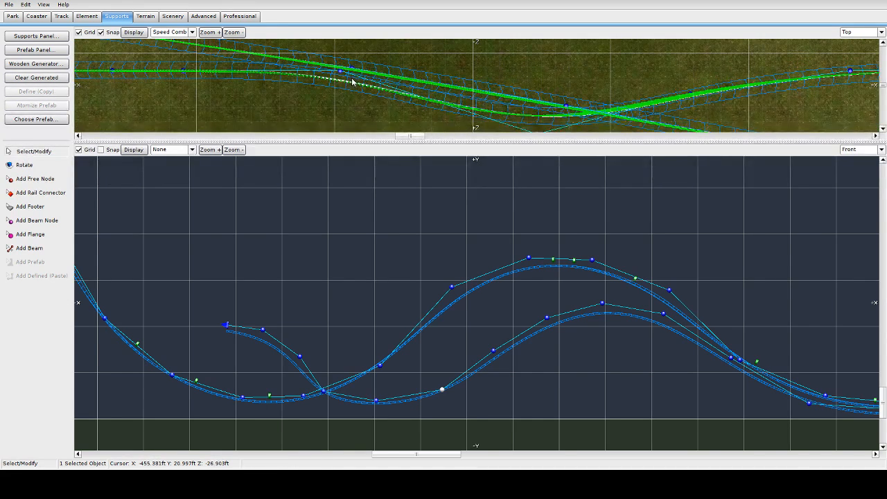
pyautogui.scroll(-3, 401, 102)
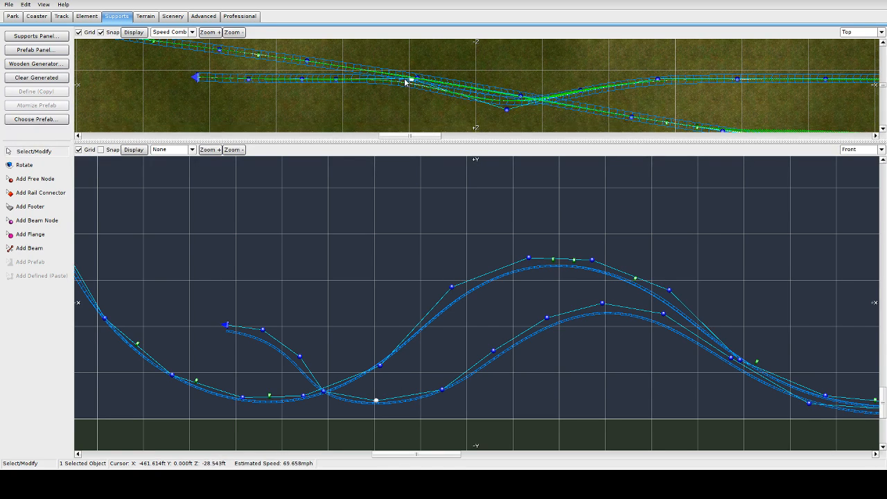
pyautogui.moveTo(376, 402); pyautogui.dragTo(371, 403)
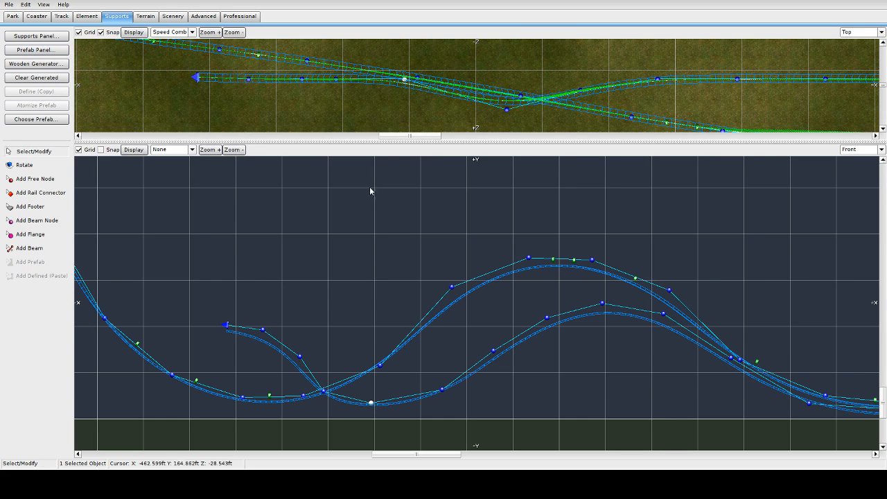
# Shift the dip's lowest vertex sideways in the Top view so the track starts curving away under the incoming track
pyautogui.click(406, 81)
pyautogui.scroll(2, 407, 82)
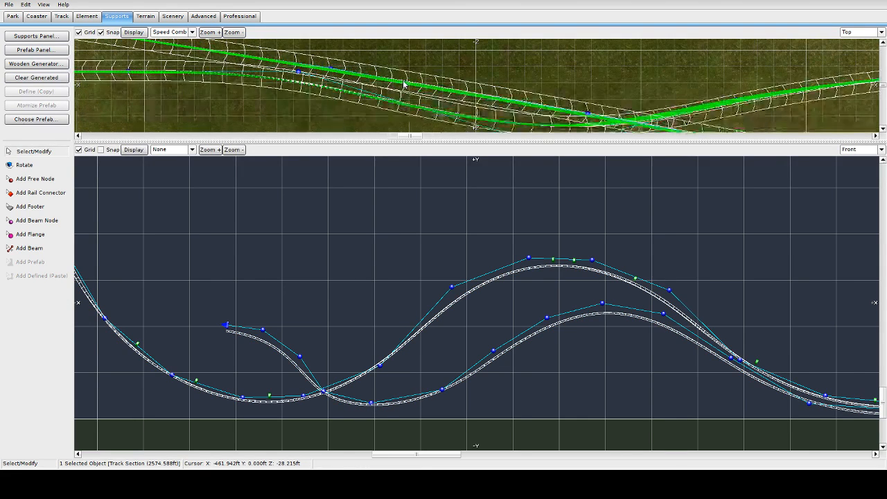
pyautogui.click(300, 72)
pyautogui.moveTo(299, 72); pyautogui.dragTo(304, 110)
pyautogui.scroll(-3, 315, 106)
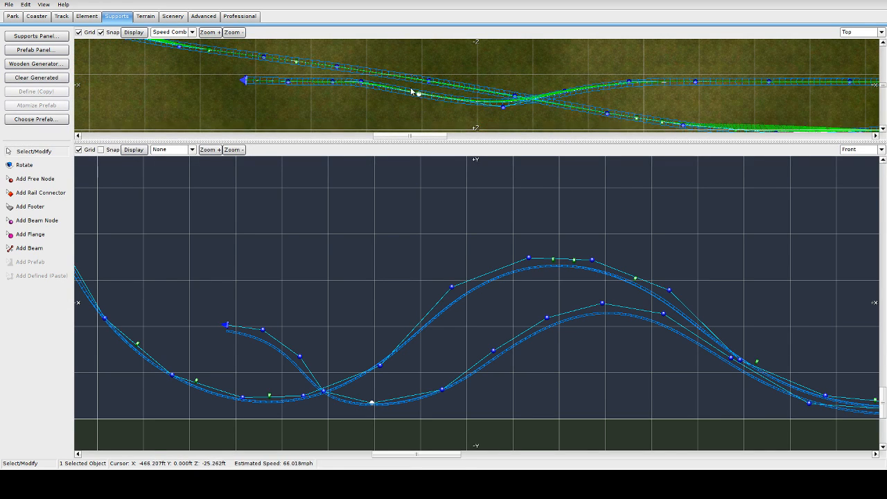
pyautogui.scroll(2, 409, 95)
pyautogui.moveTo(376, 103); pyautogui.dragTo(382, 125)
pyautogui.scroll(-5, 384, 106)
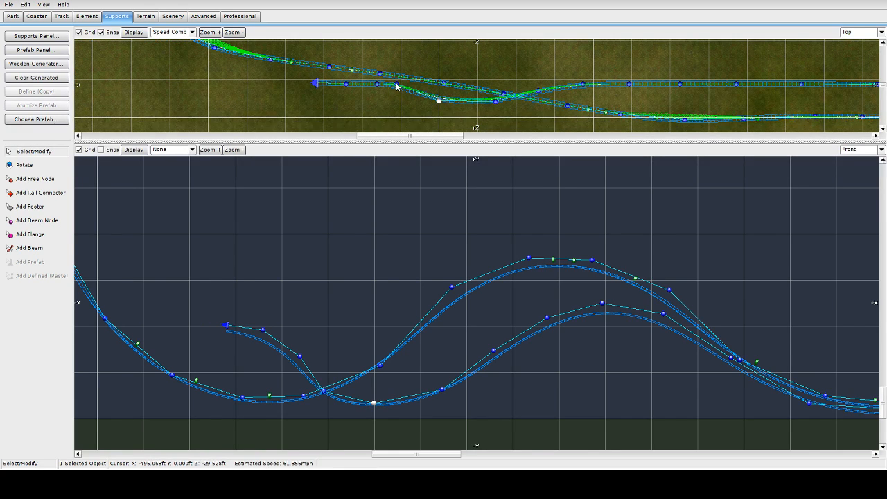
# Pull the exit vertices following the dip sideways in the Top view to carry on the curve
pyautogui.moveTo(396, 86); pyautogui.dragTo(454, 115)
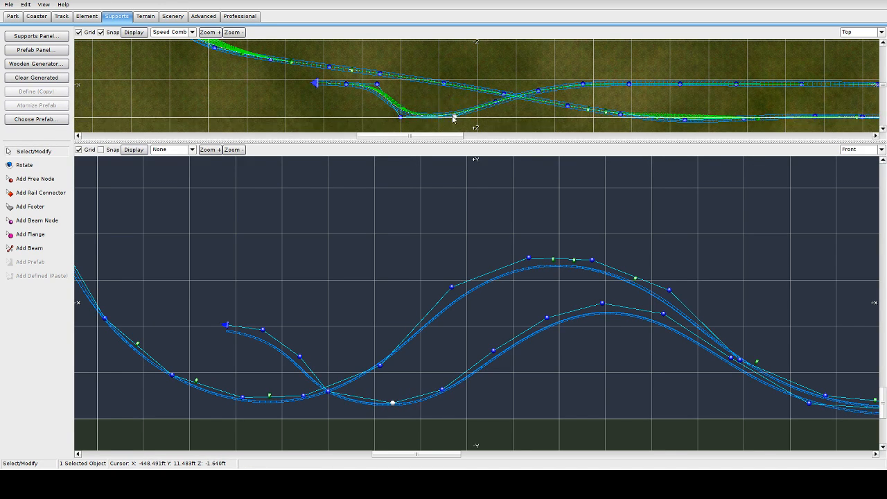
pyautogui.moveTo(376, 85); pyautogui.dragTo(374, 121)
pyautogui.scroll(-3, 416, 116)
pyautogui.moveTo(535, 112); pyautogui.dragTo(533, 111, button='right')
pyautogui.scroll(3, 436, 111)
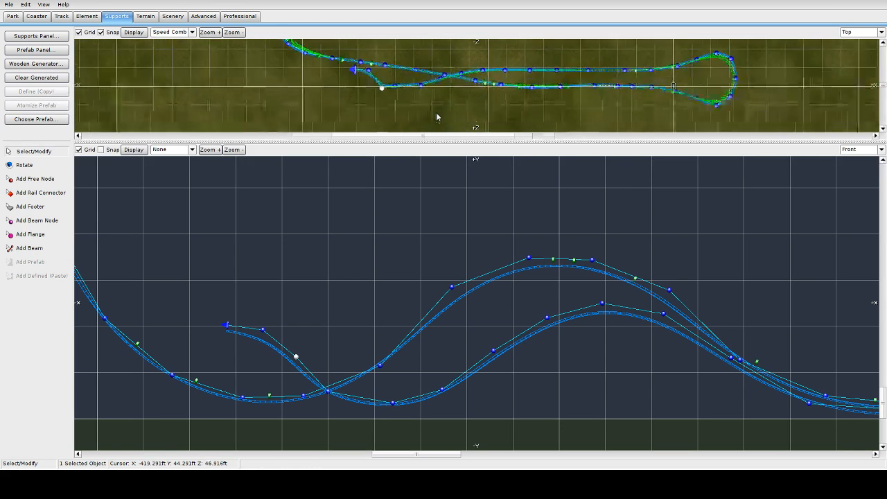
# Reposition the end vertex and the remaining exit vertices in the Top view so the exit forms a smooth S-curve crossing beneath the incoming track
pyautogui.click(317, 103)
pyautogui.moveTo(300, 62); pyautogui.dragTo(269, 104)
pyautogui.click(341, 88)
pyautogui.moveTo(346, 93); pyautogui.dragTo(401, 95)
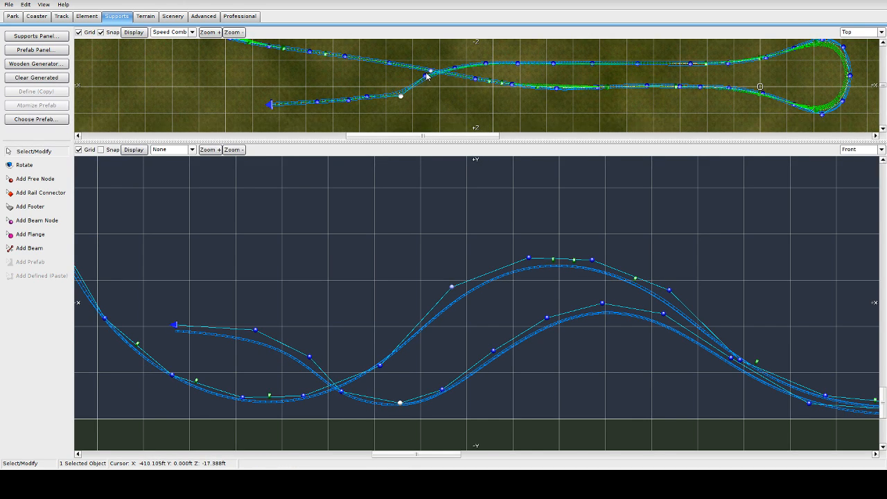
pyautogui.click(425, 78)
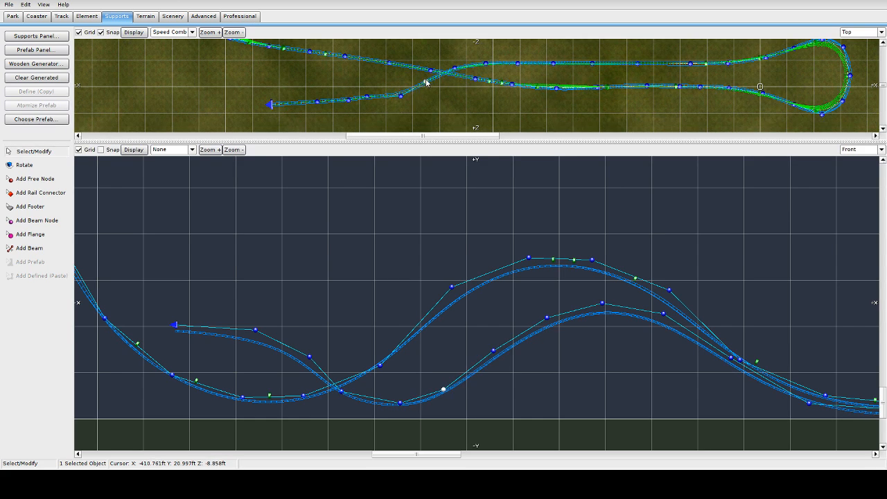
pyautogui.moveTo(402, 96); pyautogui.dragTo(392, 92)
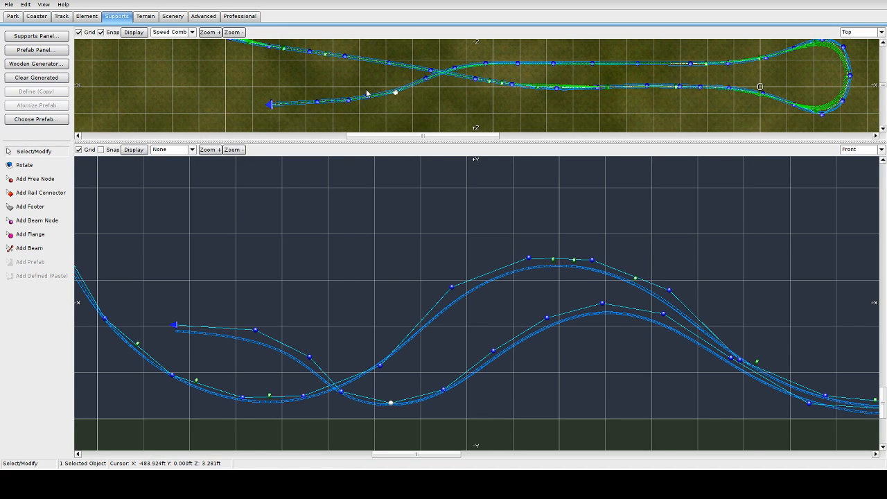
pyautogui.moveTo(371, 97); pyautogui.dragTo(271, 108)
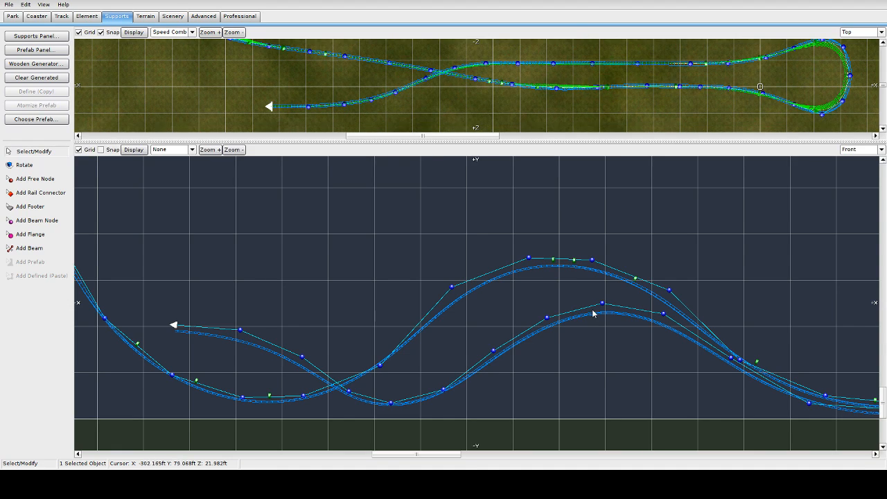
# Select the five vertices around the dip after the low hill and depump them
pyautogui.keyDown('shift'); pyautogui.click(349, 393); pyautogui.keyUp('shift')
pyautogui.keyDown('shift'); pyautogui.click(391, 403); pyautogui.keyUp('shift')
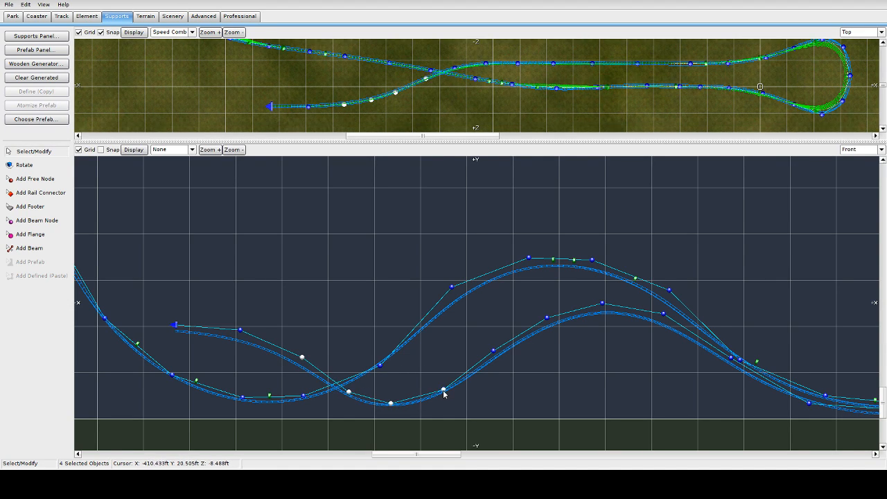
pyautogui.keyDown('shift'); pyautogui.click(495, 350); pyautogui.keyUp('shift')
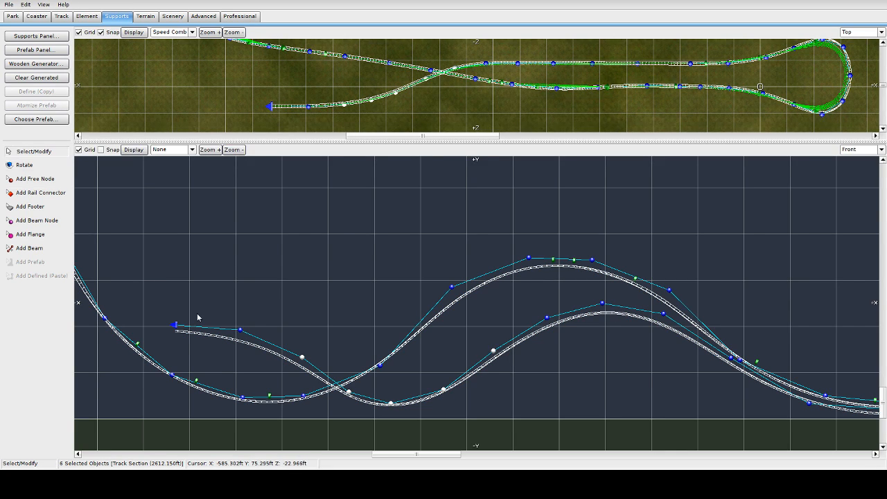
pyautogui.keyDown('shift'); pyautogui.click(472, 380); pyautogui.keyUp('shift')
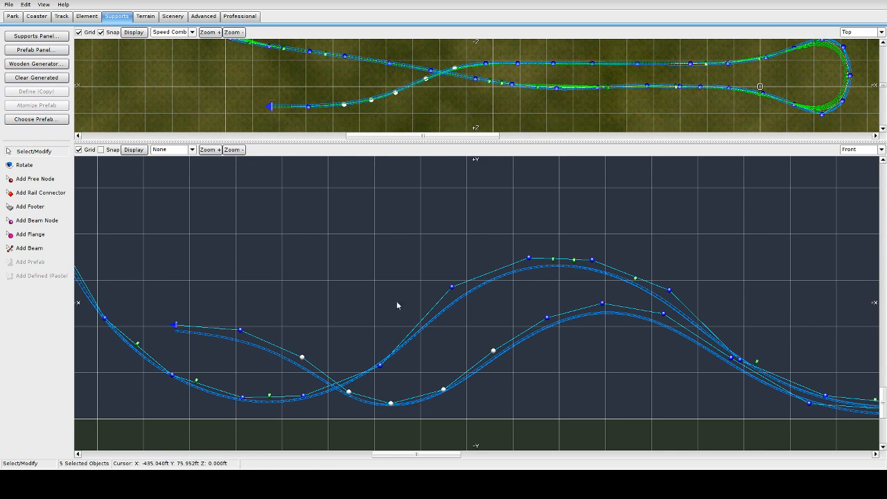
pyautogui.click(82, 16)
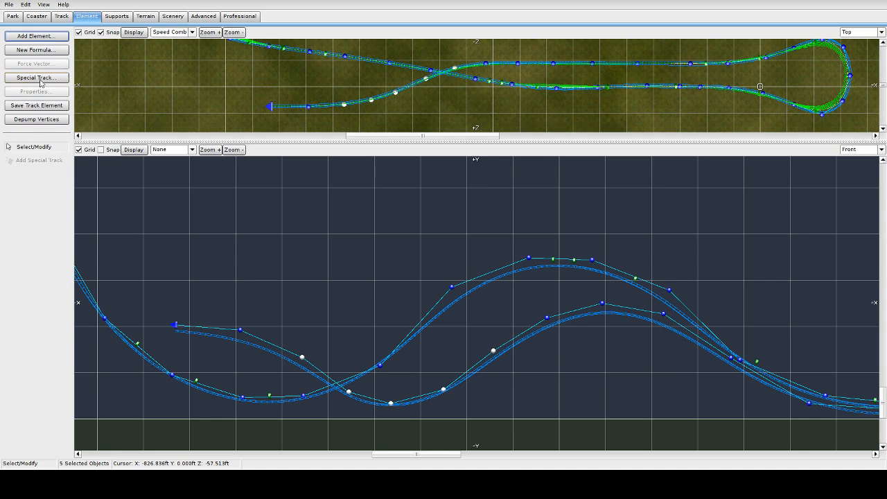
pyautogui.click(40, 121)
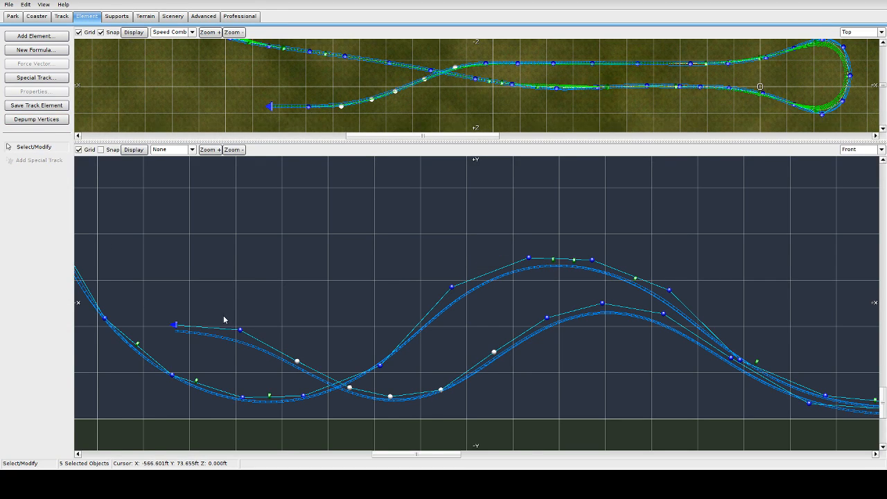
# Extend the selection to nine vertices, from the low hill's crest to the one before the track's end, and depump them
pyautogui.click(240, 331)
pyautogui.keyDown('shift'); pyautogui.click(298, 362); pyautogui.keyUp('shift')
pyautogui.keyDown('shift'); pyautogui.moveTo(446, 358); pyautogui.dragTo(541, 387); pyautogui.keyUp('shift')
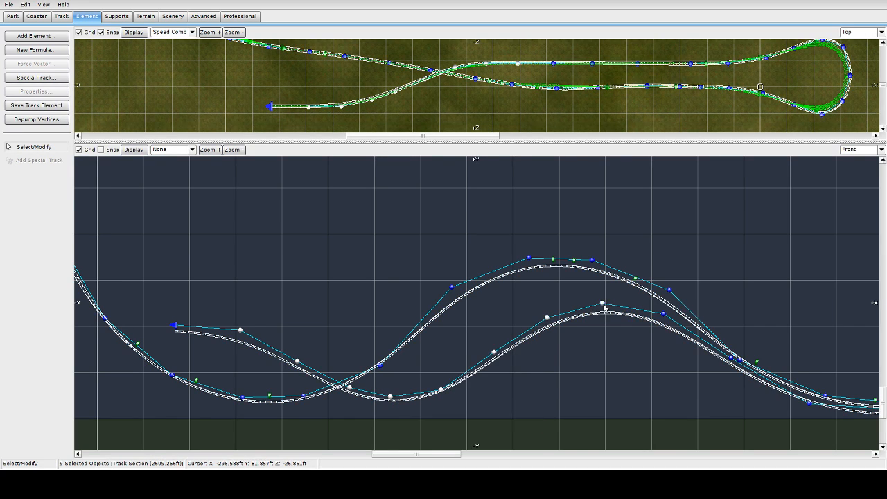
pyautogui.click(32, 120)
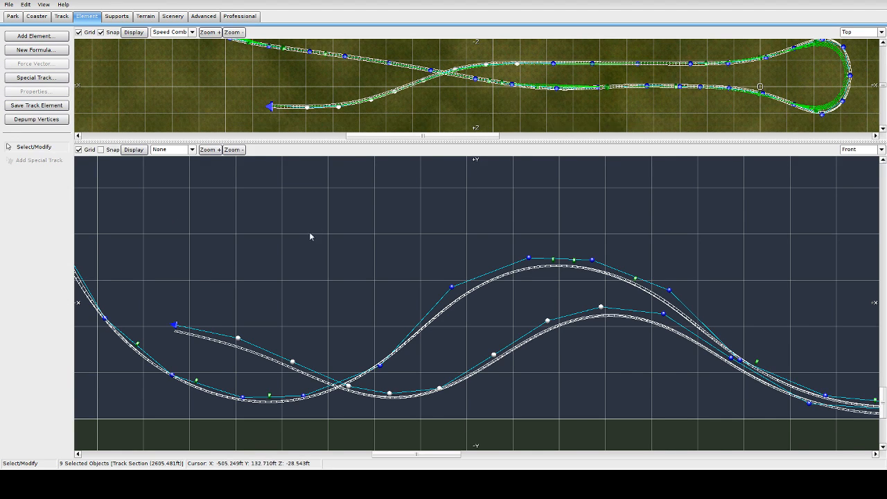
# Select the entire coaster track with all its vertices in the Top view
pyautogui.scroll(-3, 344, 281)
pyautogui.scroll(2, 439, 282)
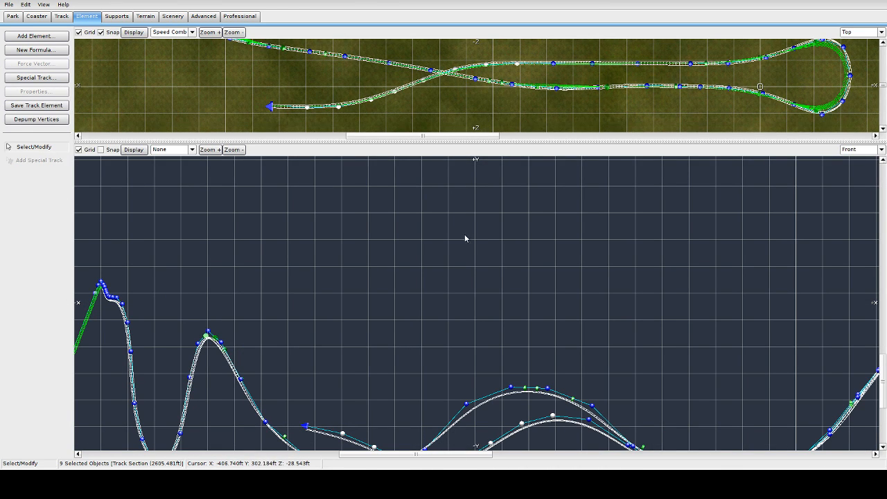
pyautogui.click(881, 149)
pyautogui.click(881, 149)
pyautogui.scroll(-5, 458, 105)
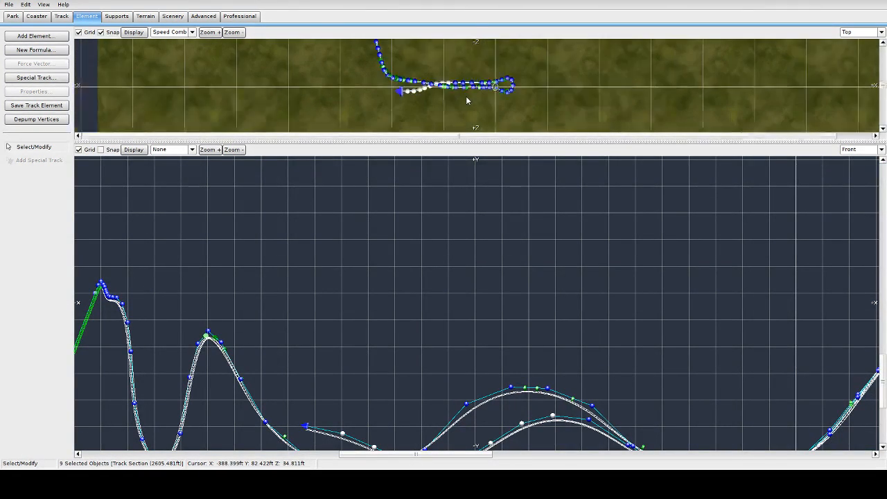
pyautogui.moveTo(458, 67); pyautogui.dragTo(465, 97, button='right')
pyautogui.scroll(-3, 388, 91)
pyautogui.scroll(-2, 401, 66)
pyautogui.moveTo(401, 66); pyautogui.dragTo(401, 77, button='right')
pyautogui.moveTo(318, 68); pyautogui.dragTo(318, 90, button='right')
pyautogui.moveTo(326, 129); pyautogui.dragTo(327, 115, button='right')
pyautogui.moveTo(154, 49); pyautogui.dragTo(310, 140)
pyautogui.scroll(3, 275, 116)
pyautogui.scroll(1, 456, 77)
pyautogui.moveTo(479, 127); pyautogui.dragTo(454, 41, button='right')
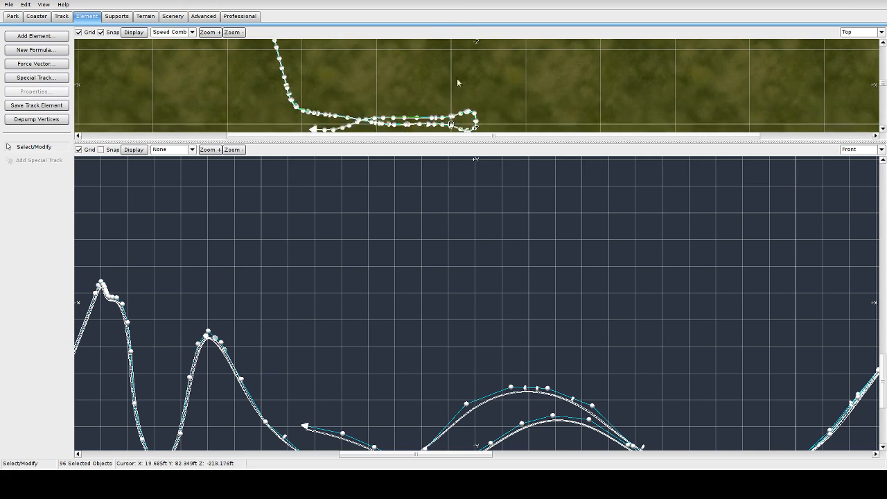
pyautogui.moveTo(503, 77); pyautogui.dragTo(513, 48, button='right')
pyautogui.scroll(3, 517, 89)
pyautogui.scroll(1, 371, 118)
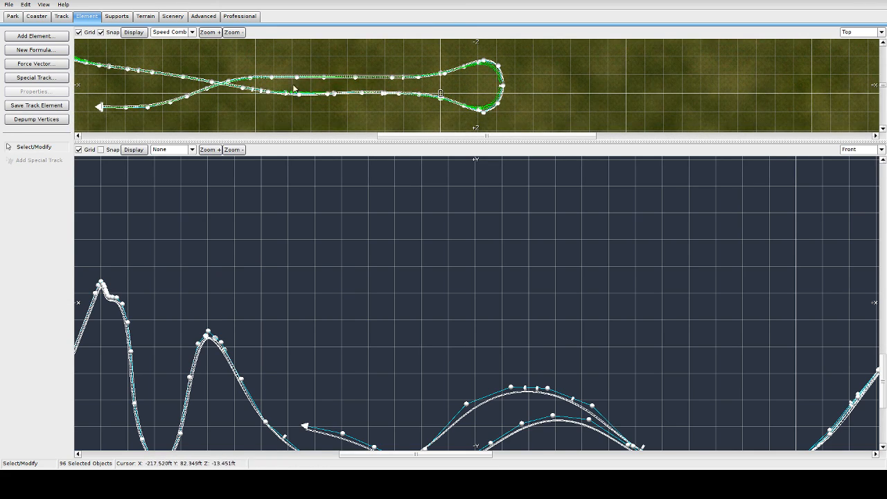
# Rotate the whole selected track in the Top view until the curved exit's crossing section runs roughly parallel to the X axis
pyautogui.click(61, 17)
pyautogui.click(60, 157)
pyautogui.moveTo(454, 97); pyautogui.dragTo(538, 108)
pyautogui.scroll(4, 368, 82)
pyautogui.scroll(2, 551, 117)
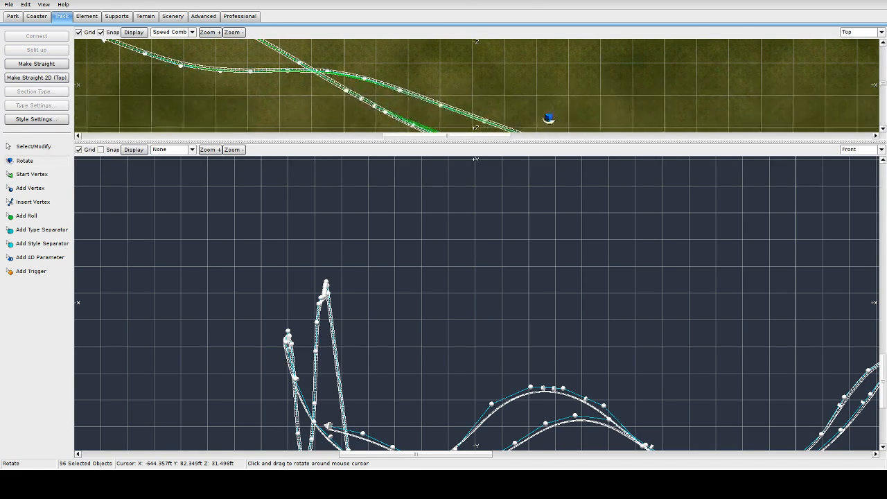
pyautogui.moveTo(384, 81); pyautogui.dragTo(393, 81)
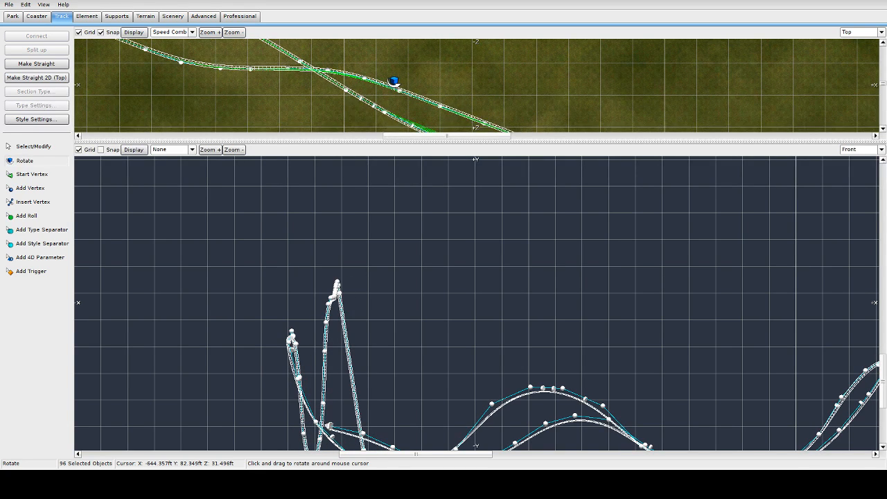
# Compare the low hill with the hill behind it in the Front view and select the low hill's crest vertex
pyautogui.scroll(-3, 499, 310)
pyautogui.scroll(8, 500, 295)
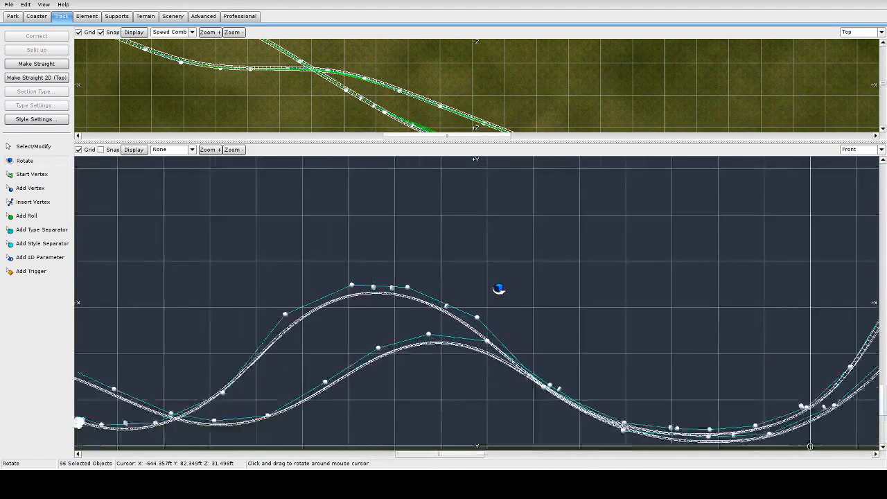
pyautogui.scroll(-5, 520, 303)
pyautogui.click(38, 150)
pyautogui.click(243, 241)
pyautogui.click(445, 327)
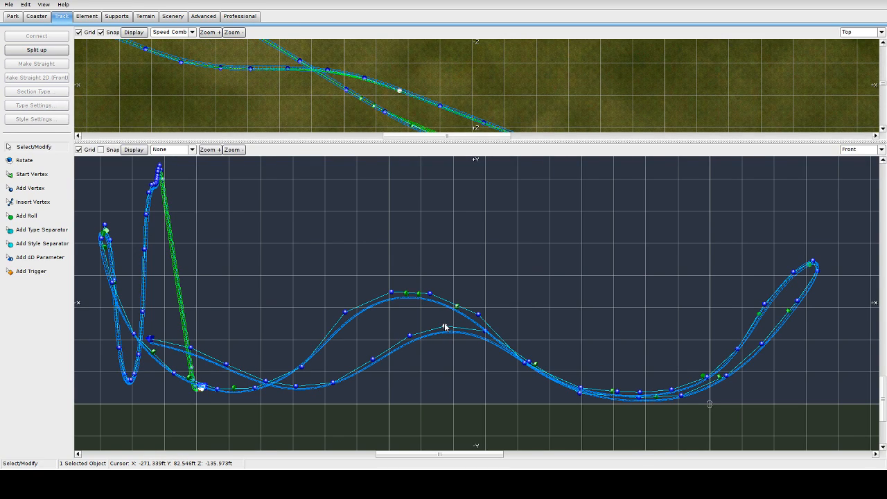
# Inspect the low hill's shape beside the taller hill in the Perspective view
pyautogui.click(851, 152)
pyautogui.click(864, 202)
pyautogui.scroll(-2, 405, 271)
pyautogui.scroll(2, 401, 251)
pyautogui.moveTo(379, 246); pyautogui.dragTo(392, 212, button='right')
pyautogui.press('w')
pyautogui.press('f')
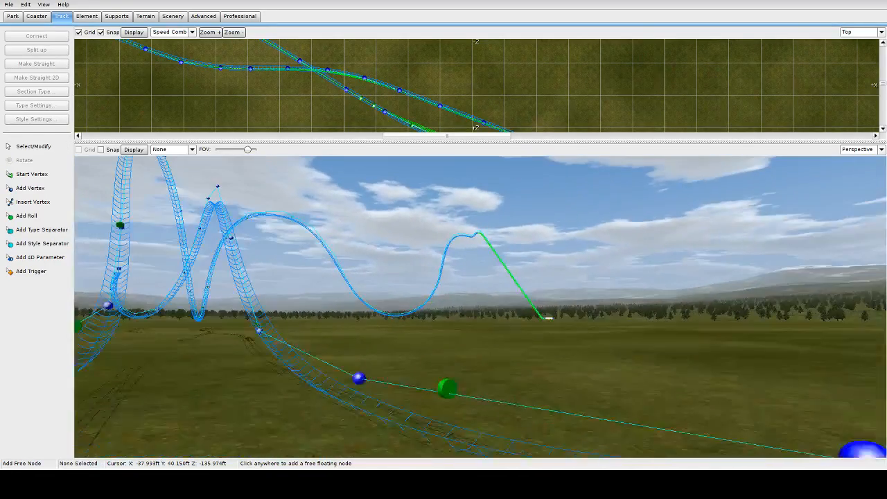
pyautogui.press('Escape')
pyautogui.moveTo(340, 256); pyautogui.dragTo(367, 299, button='right')
pyautogui.press('d')
pyautogui.press('w')
pyautogui.press('a')
pyautogui.press('d')
pyautogui.press('w')
pyautogui.press('a')
pyautogui.press('d')
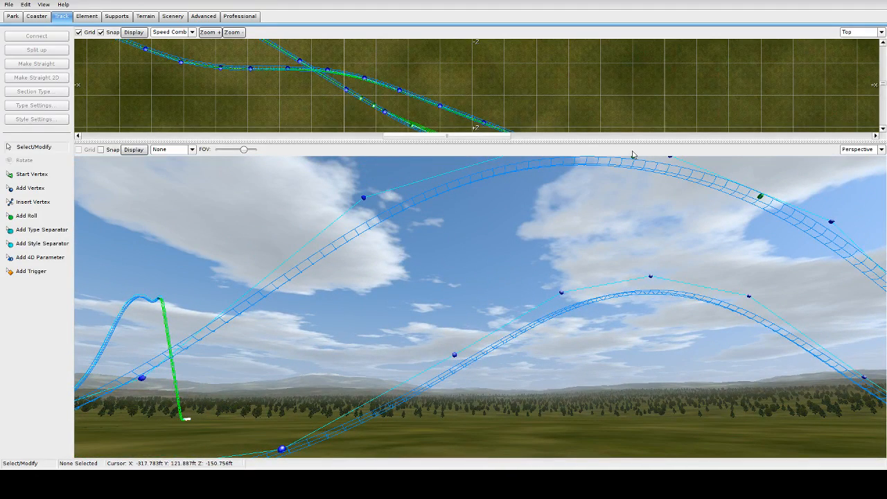
# Select the vertex on the low hill's descent and show it in an enlarged Front view in place of the Top view
pyautogui.click(454, 355)
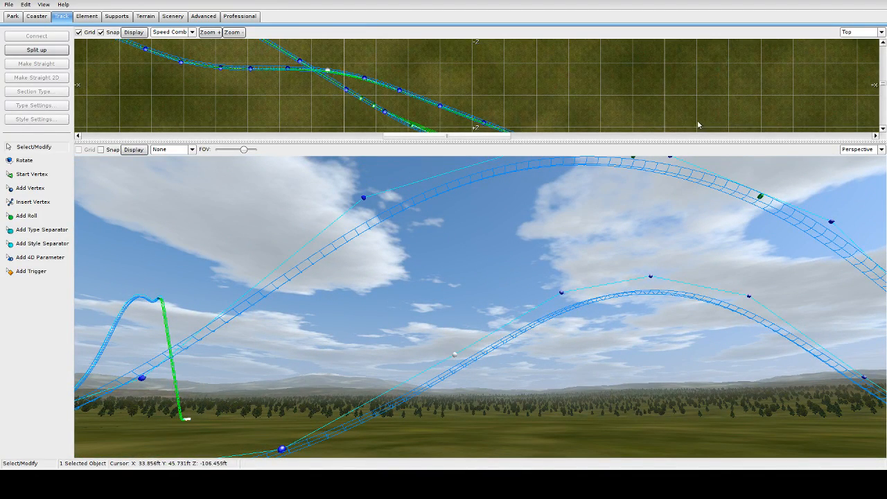
pyautogui.moveTo(698, 142); pyautogui.dragTo(699, 313)
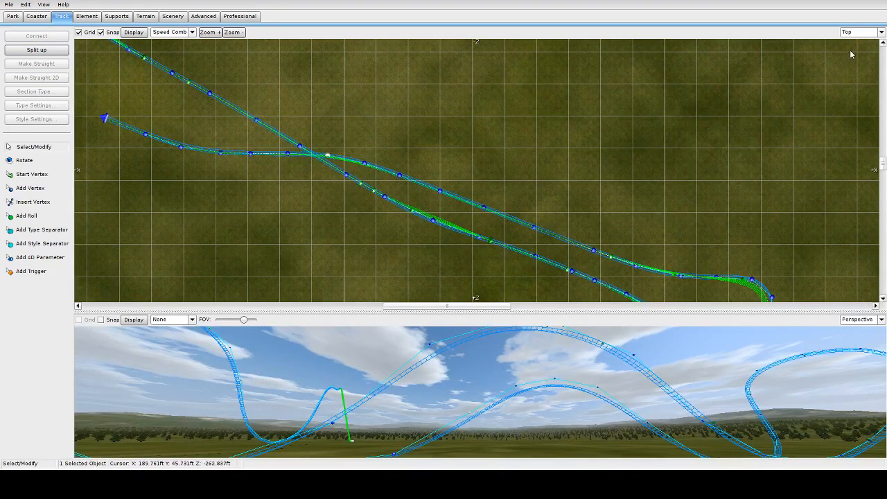
pyautogui.click(881, 32)
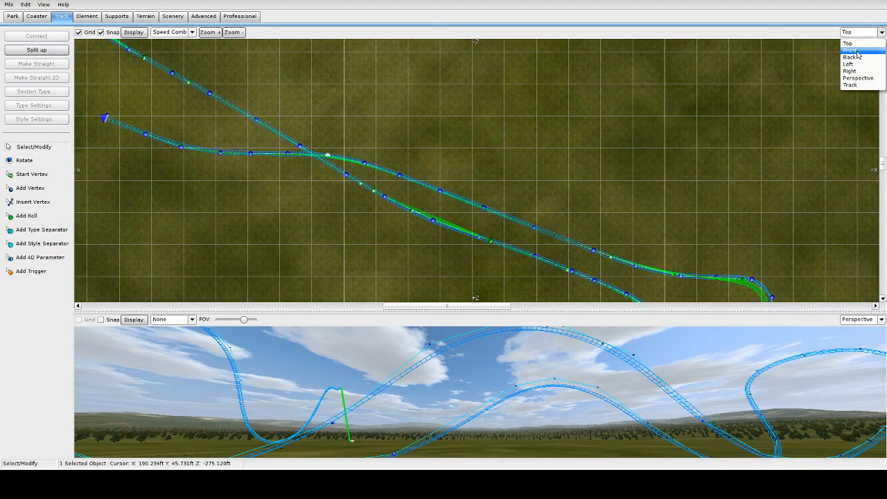
pyautogui.click(851, 50)
pyautogui.scroll(-5, 557, 193)
pyautogui.scroll(3, 387, 114)
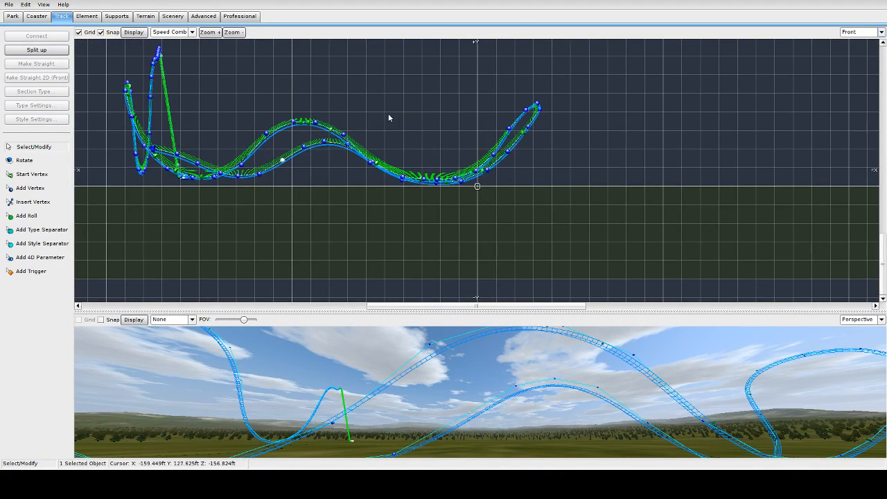
pyautogui.scroll(3, 545, 180)
pyautogui.scroll(2, 544, 180)
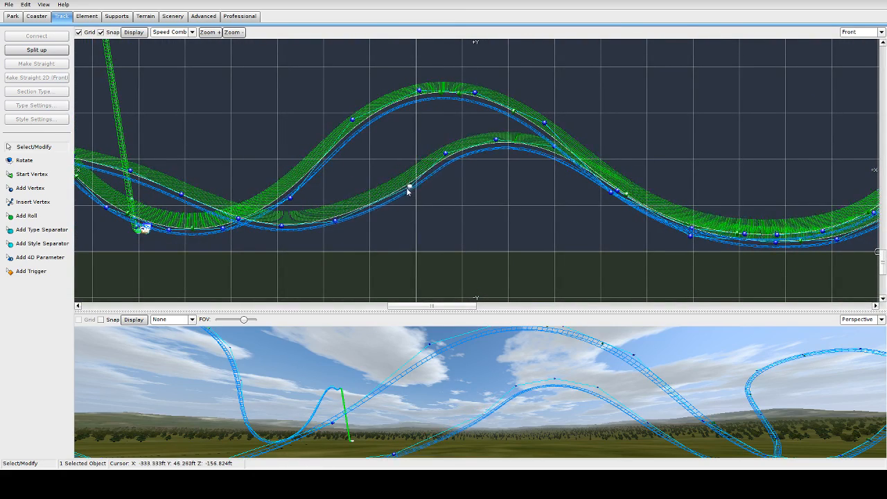
# Lower the three vertices of the dip after the low hill and shift the track's last three vertices toward the hill
pyautogui.moveTo(335, 222); pyautogui.dragTo(352, 228)
pyautogui.moveTo(285, 228); pyautogui.dragTo(290, 238)
pyautogui.moveTo(239, 220); pyautogui.dragTo(229, 231)
pyautogui.moveTo(251, 248); pyautogui.dragTo(375, 255, button='right')
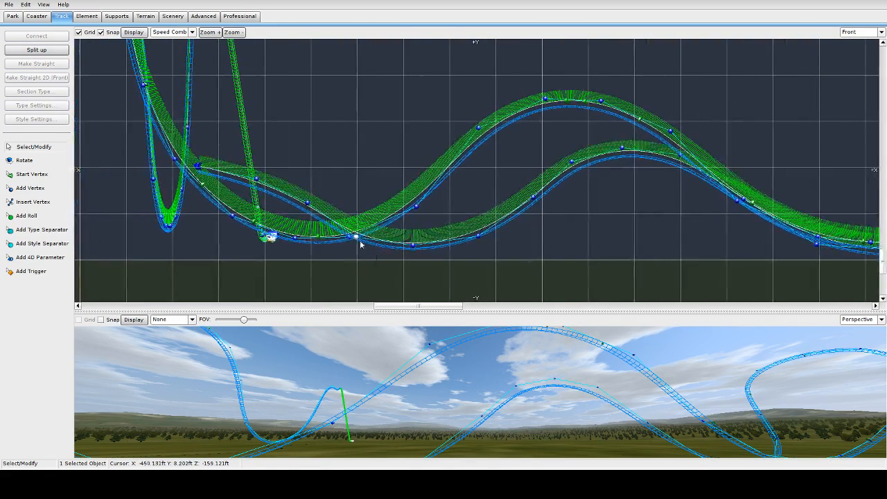
pyautogui.moveTo(308, 203); pyautogui.dragTo(316, 217)
pyautogui.moveTo(257, 178); pyautogui.dragTo(276, 182)
pyautogui.moveTo(197, 165); pyautogui.dragTo(217, 166)
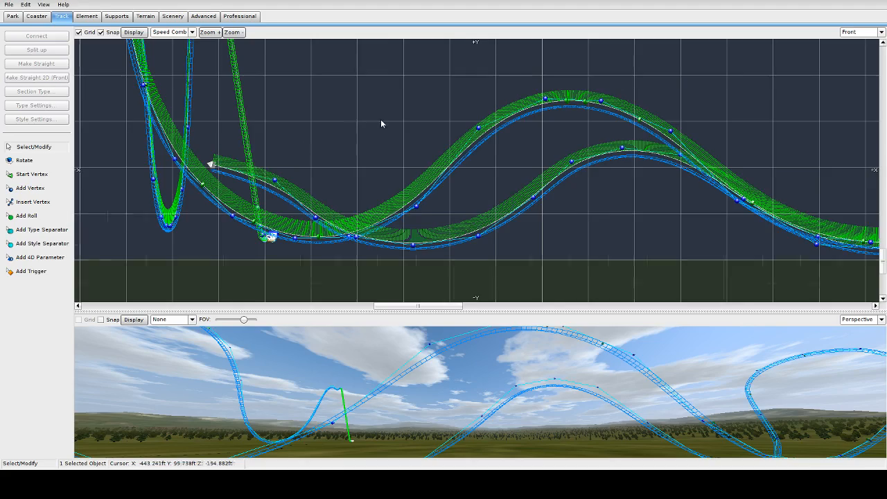
# Flatten the exit beyond the low hill into a long run close to the ground, all the way to the track's end
pyautogui.scroll(-5, 388, 118)
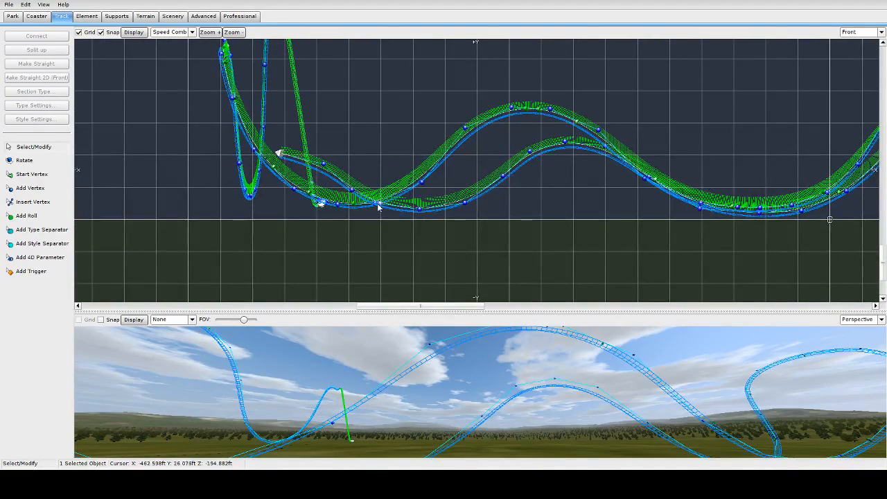
pyautogui.click(464, 199)
pyautogui.moveTo(422, 210); pyautogui.dragTo(309, 210)
pyautogui.click(309, 194)
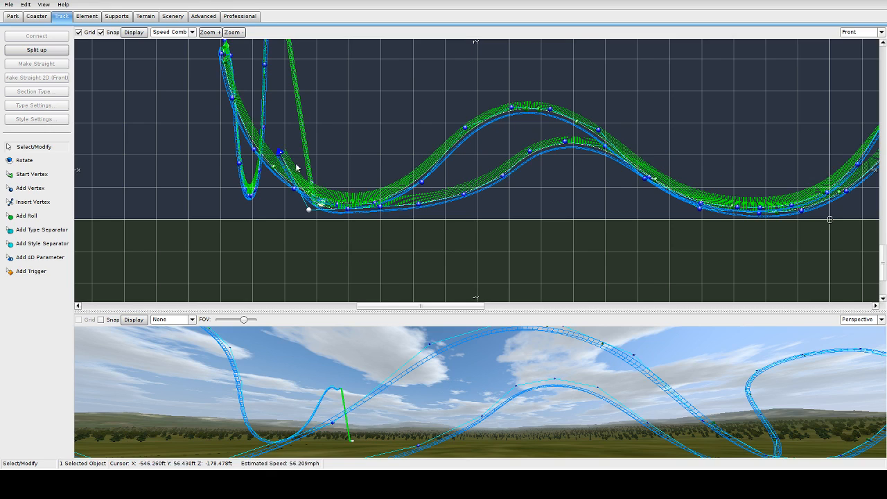
pyautogui.moveTo(280, 155); pyautogui.dragTo(266, 207)
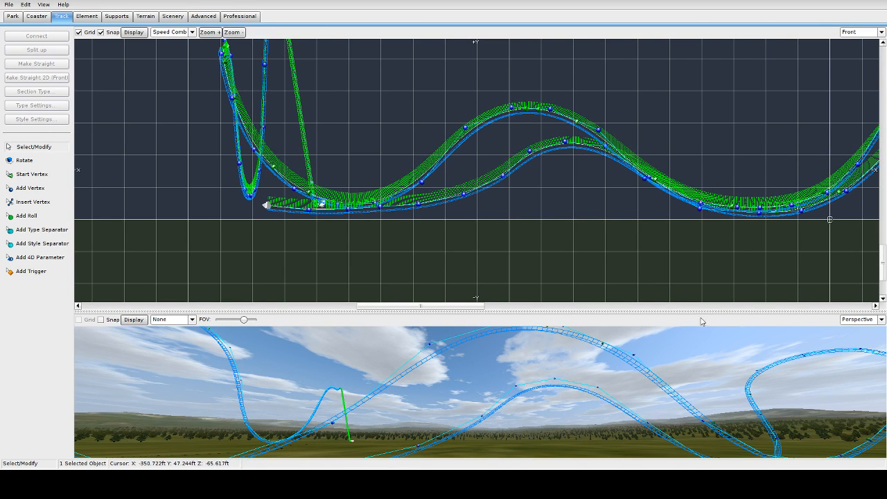
# Bring the exit up in the Top view instead of Perspective and bend its last vertices into a curve toward the incoming track
pyautogui.click(863, 321)
pyautogui.click(854, 331)
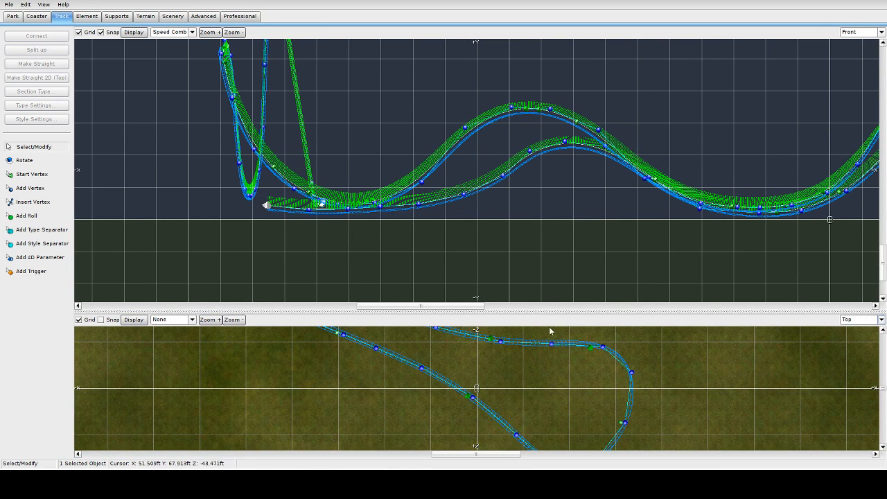
pyautogui.scroll(-7, 585, 367)
pyautogui.moveTo(395, 378); pyautogui.dragTo(700, 395, button='right')
pyautogui.scroll(4, 606, 366)
pyautogui.moveTo(606, 367); pyautogui.dragTo(285, 426, button='right')
pyautogui.moveTo(359, 378); pyautogui.dragTo(337, 416, button='right')
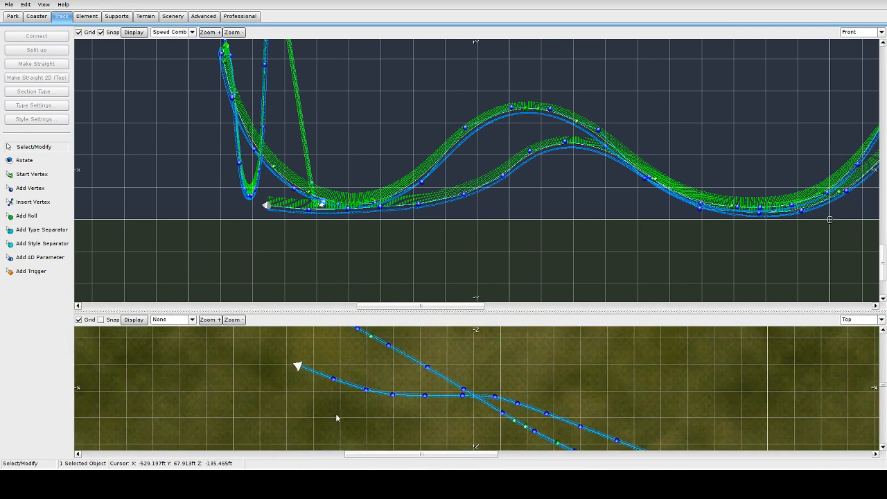
pyautogui.moveTo(393, 396); pyautogui.dragTo(426, 401)
pyautogui.moveTo(364, 391); pyautogui.dragTo(310, 349)
pyautogui.moveTo(326, 386); pyautogui.dragTo(397, 407)
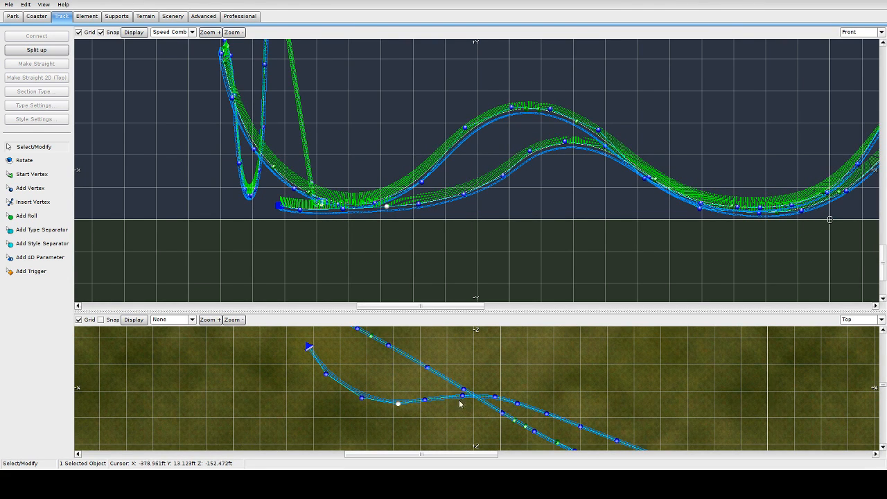
# Even out the exit curve's vertex spacing in the Top view and pull the track's end vertex in closer
pyautogui.moveTo(429, 402); pyautogui.dragTo(431, 401)
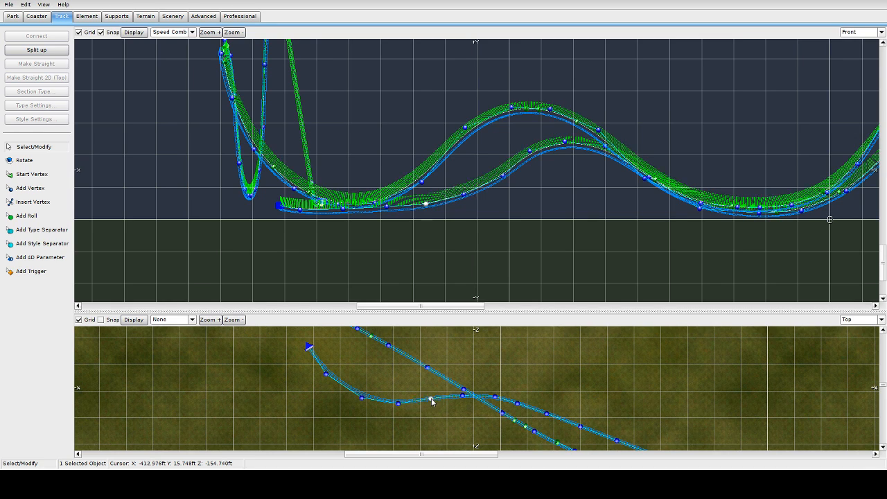
pyautogui.click(461, 397)
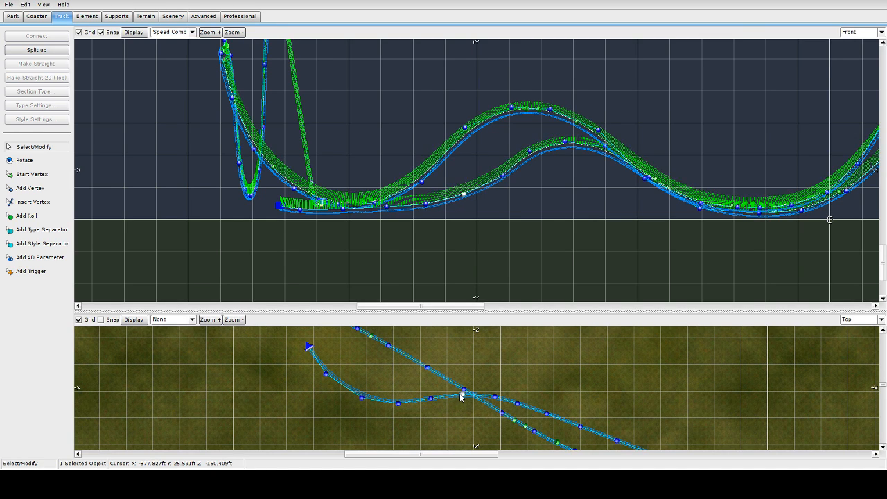
pyautogui.moveTo(434, 405); pyautogui.dragTo(353, 404)
pyautogui.click(328, 382)
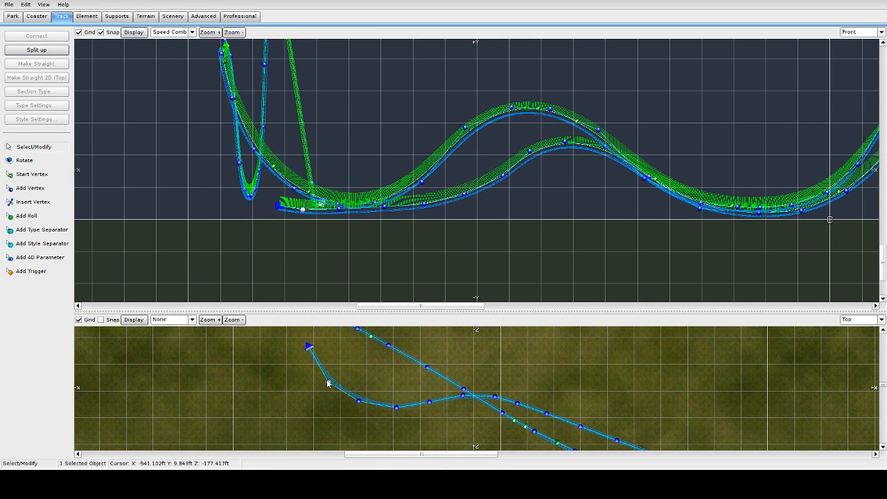
pyautogui.moveTo(309, 349); pyautogui.dragTo(312, 361)
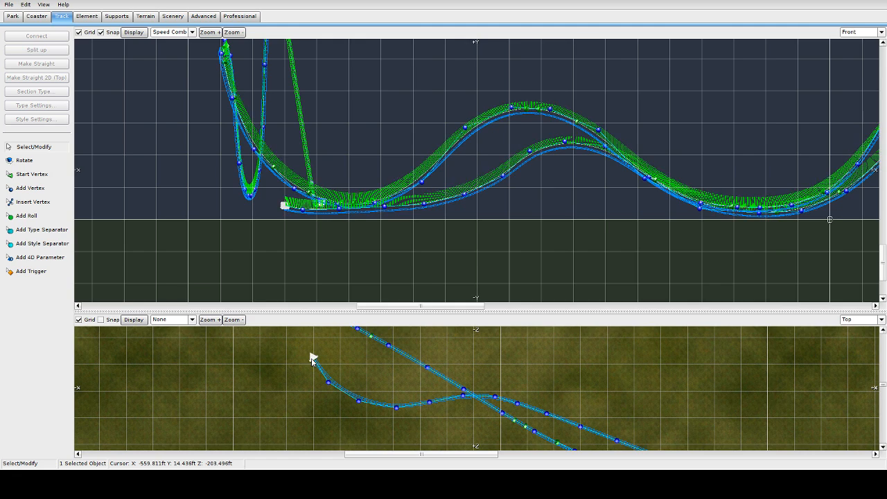
# Add two vertices at the track's end in the Top view, continuing the curve across the incoming track
pyautogui.click(30, 188)
pyautogui.scroll(-2, 340, 364)
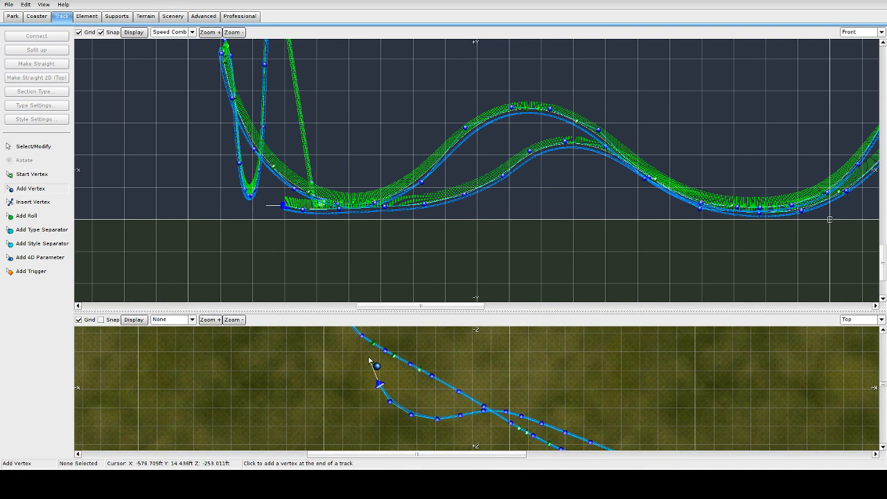
pyautogui.scroll(2, 374, 357)
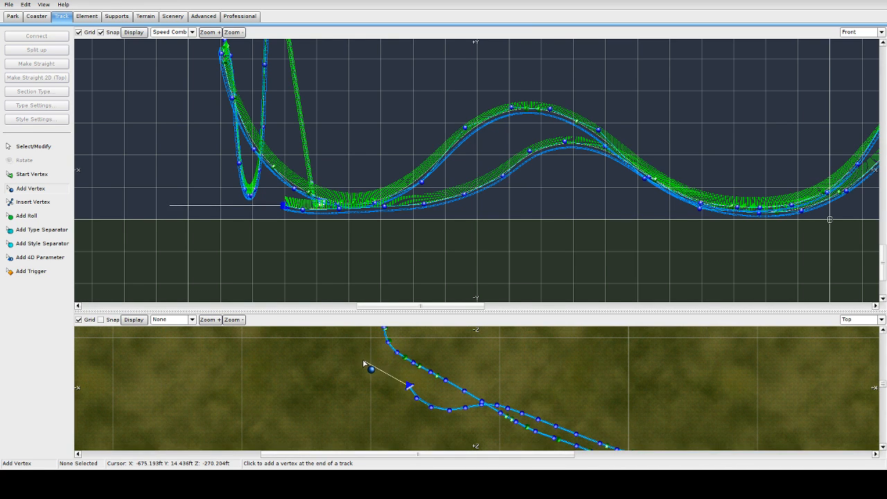
pyautogui.click(352, 352)
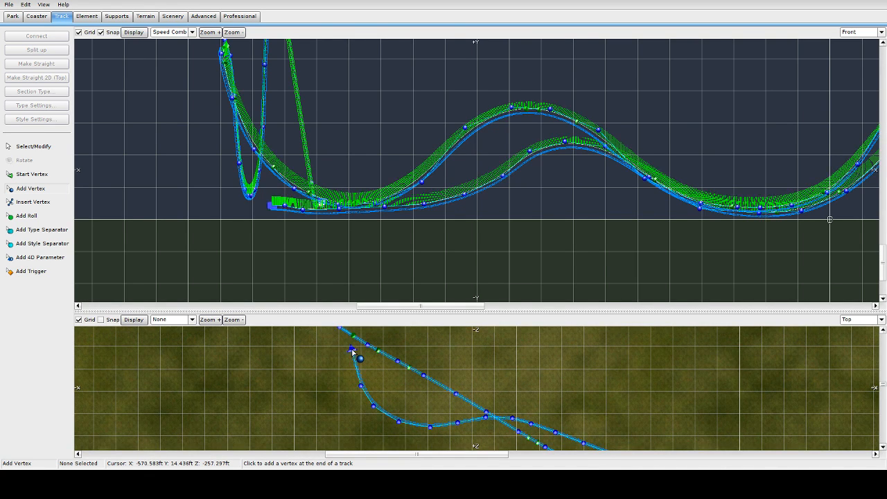
pyautogui.moveTo(359, 364); pyautogui.dragTo(381, 441, button='right')
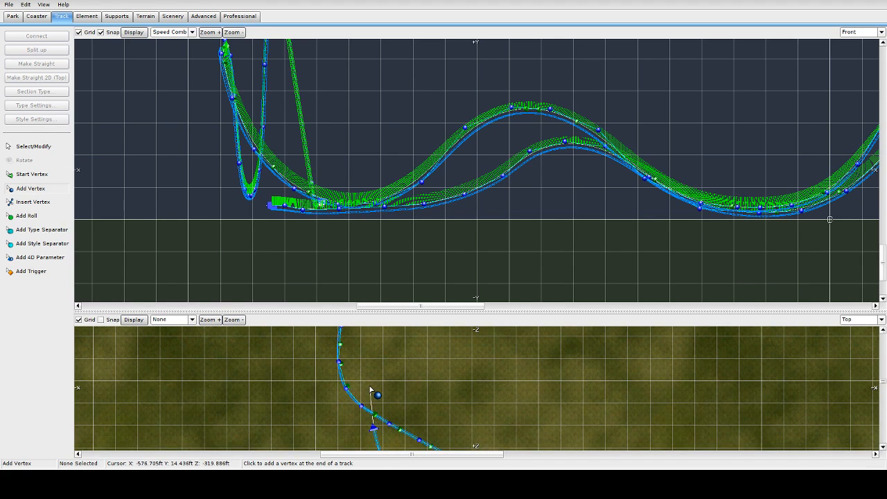
pyautogui.moveTo(368, 388); pyautogui.dragTo(329, 306, button='right')
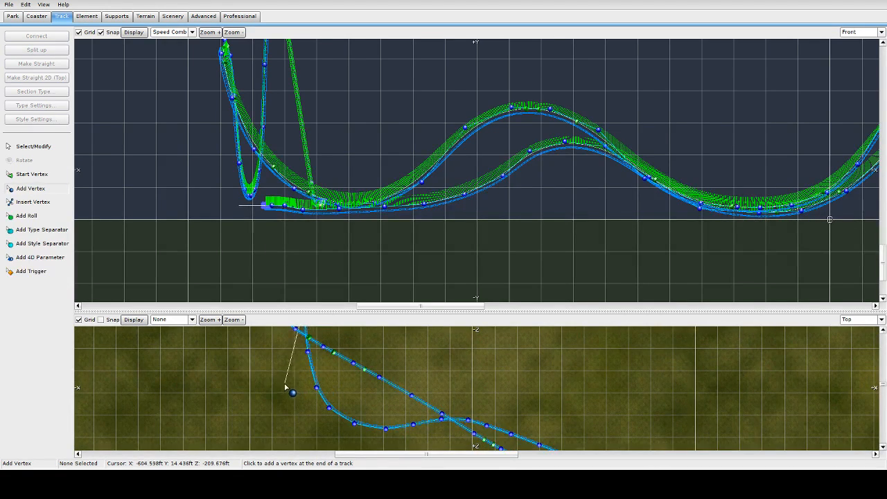
pyautogui.moveTo(470, 392); pyautogui.dragTo(542, 358, button='right')
pyautogui.press('Escape')
# Select the eight vertices of the exit curve from the far bend to the crossing and depump them
pyautogui.scroll(3, 542, 358)
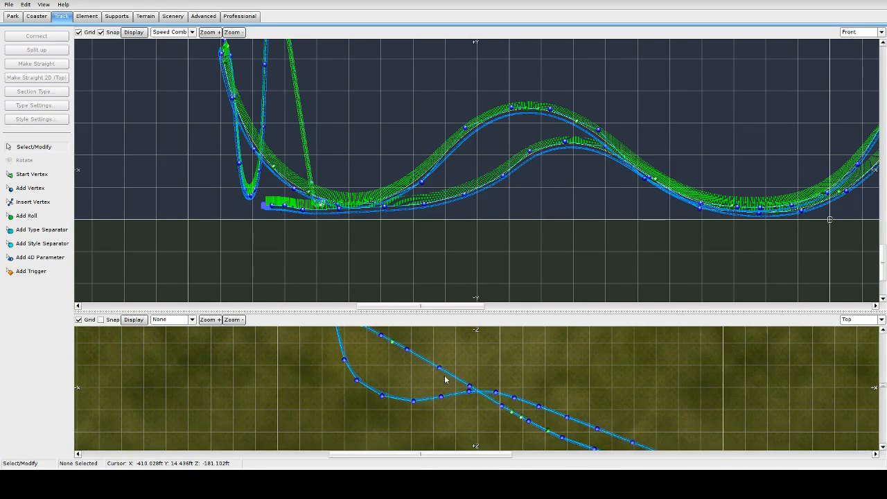
pyautogui.scroll(-1, 530, 414)
pyautogui.moveTo(490, 401)
pyautogui.mouseDown(button='right')
pyautogui.moveTo(423, 363)
pyautogui.moveTo(471, 384)
pyautogui.moveTo(490, 410)
pyautogui.mouseUp(button='right')
pyautogui.scroll(3, 365, 358)
pyautogui.scroll(-2, 363, 388)
pyautogui.click(380, 345)
pyautogui.moveTo(376, 367); pyautogui.dragTo(499, 454)
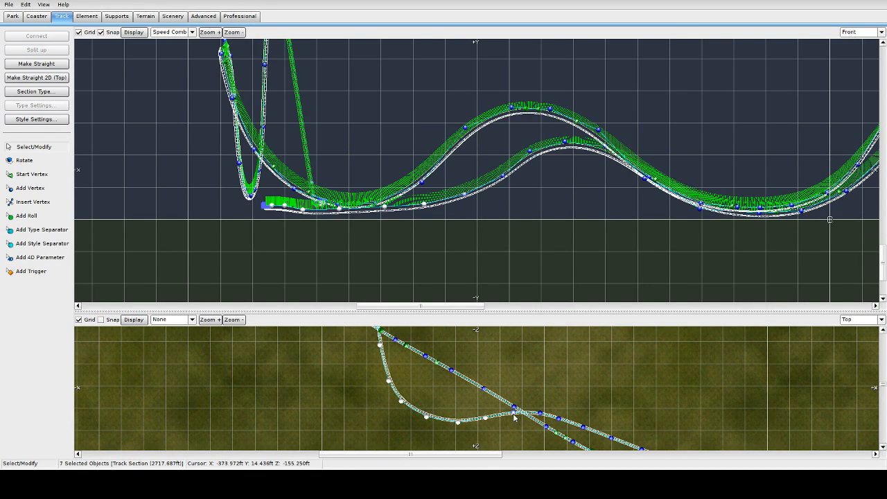
pyautogui.click(87, 16)
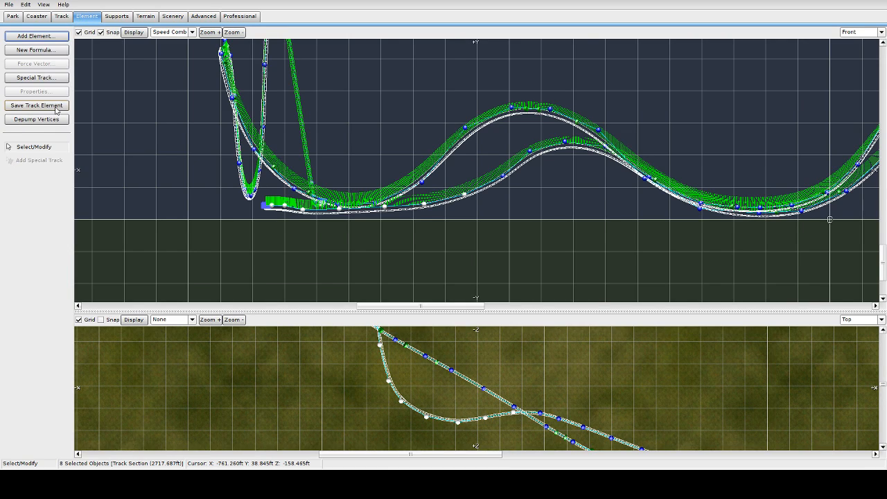
pyautogui.click(37, 119)
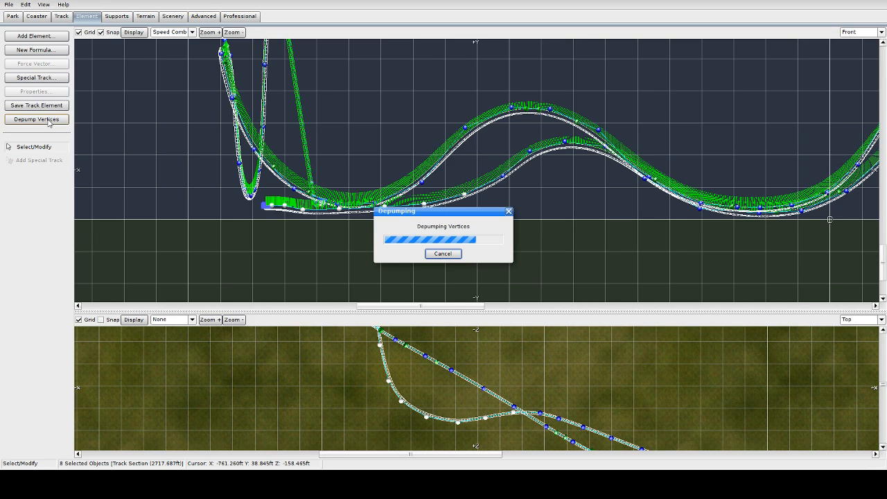
# Select the five vertices from the exit curve up to the low hill's crest and depump them
pyautogui.click(477, 410)
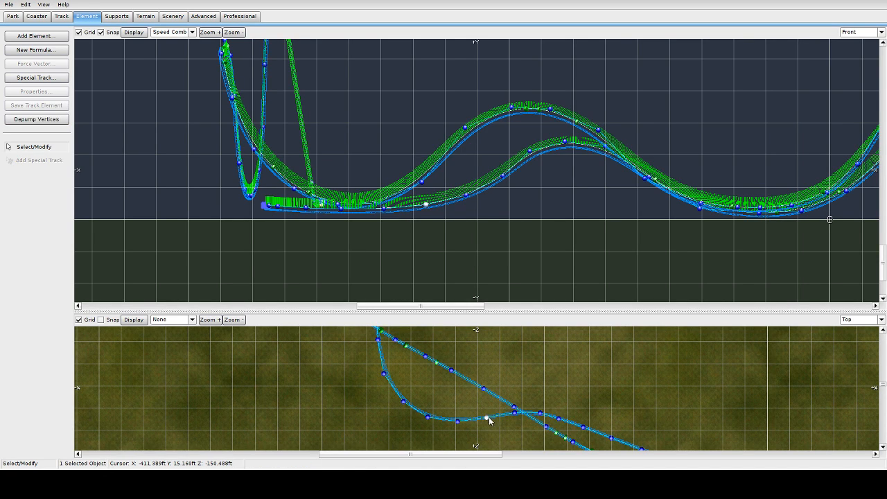
pyautogui.keyDown('shift'); pyautogui.click(540, 415); pyautogui.keyUp('shift')
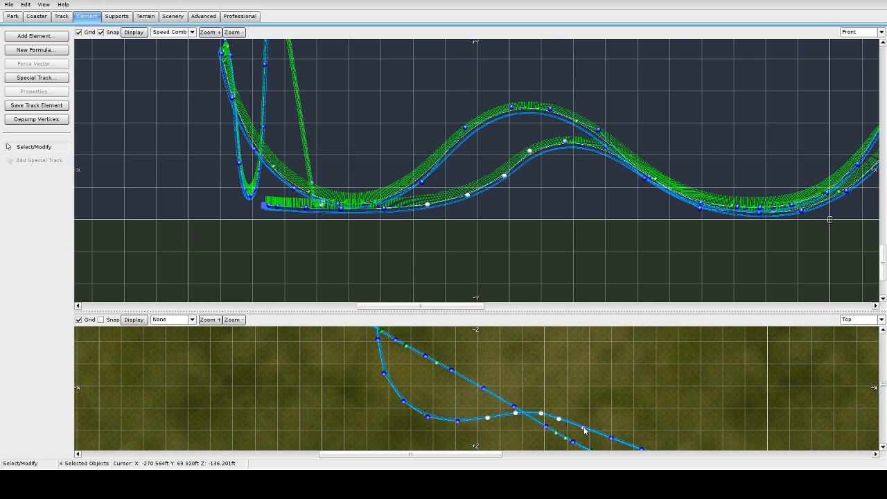
pyautogui.click(31, 123)
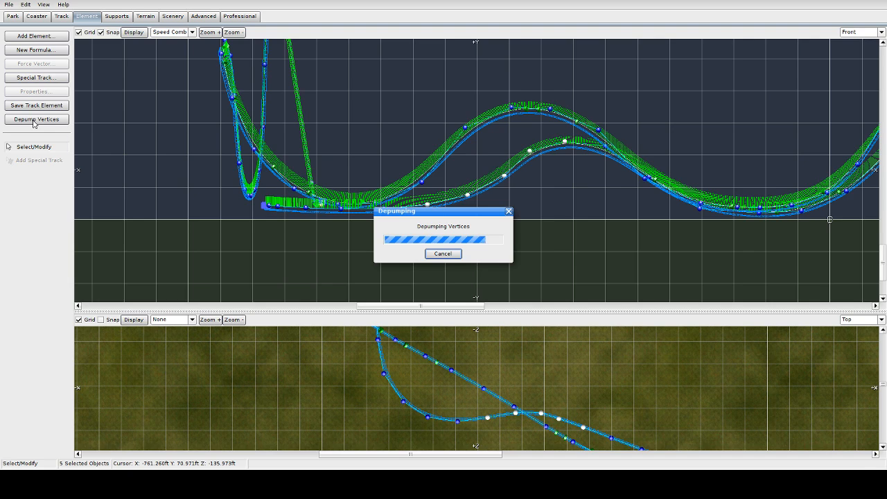
# Show the Track view in place of the Top view and enlarge it to examine the reshaped hill and exit
pyautogui.click(844, 321)
pyautogui.click(852, 373)
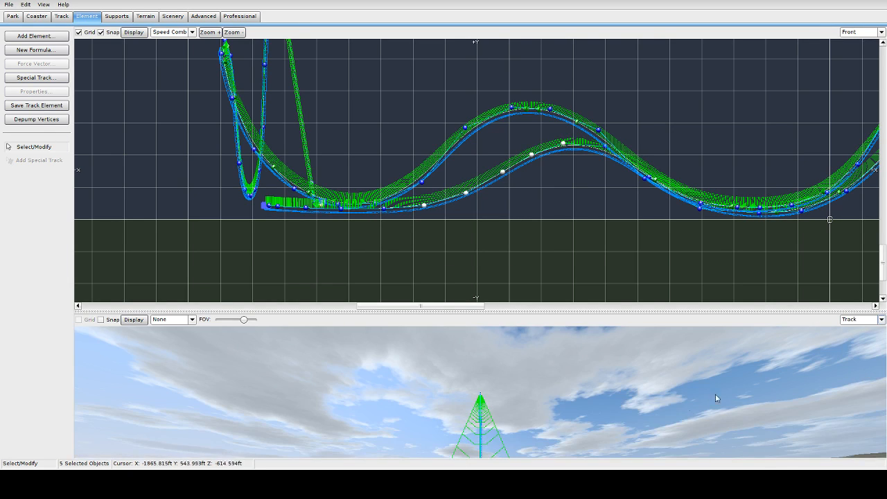
pyautogui.moveTo(497, 309); pyautogui.dragTo(464, 151)
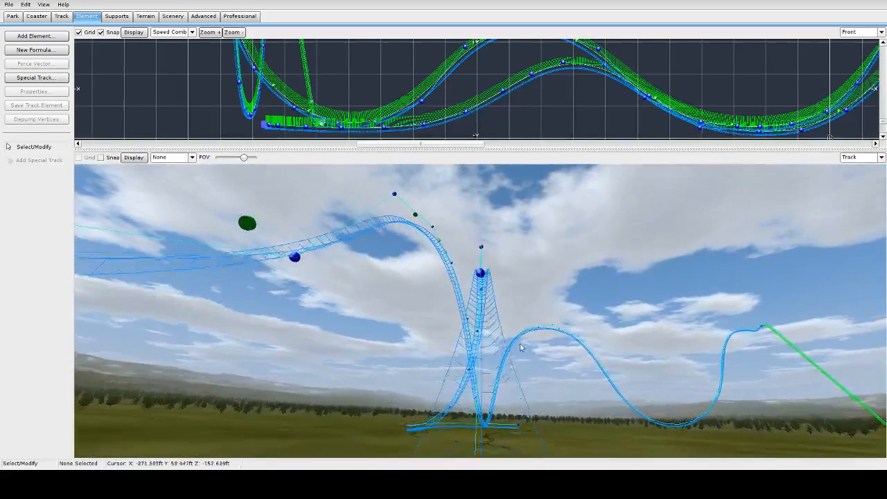
# Add a strict roll point with a 0° angle on the incoming track before the low hill
pyautogui.click(61, 16)
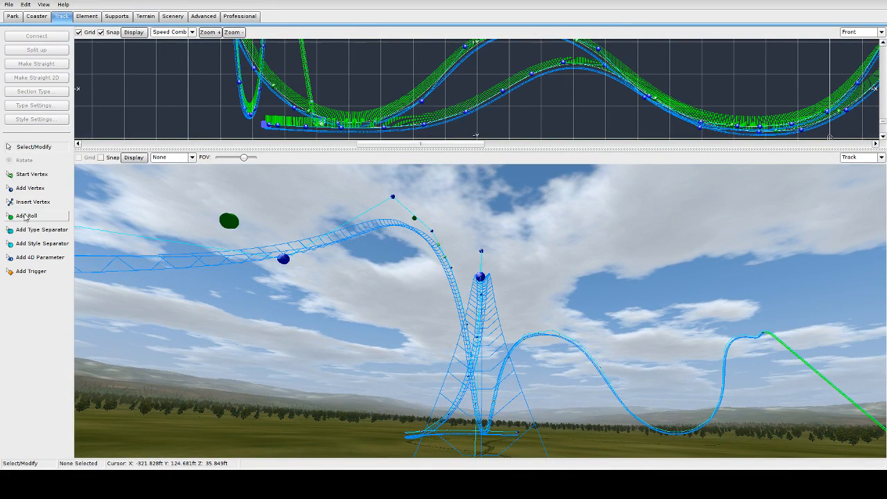
pyautogui.click(477, 353)
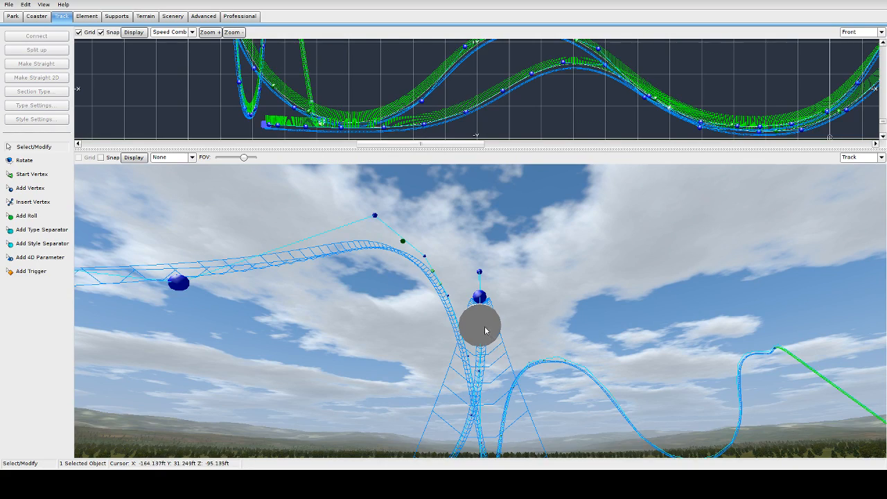
pyautogui.doubleClick(486, 329)
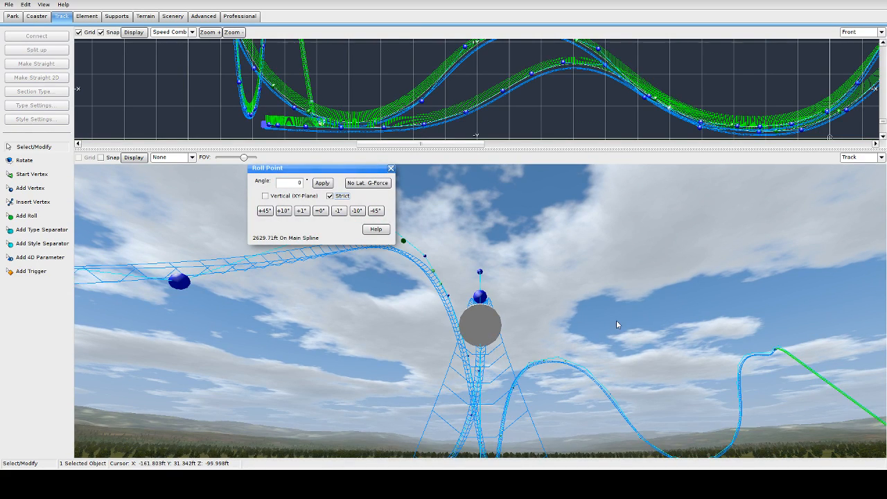
pyautogui.click(617, 320)
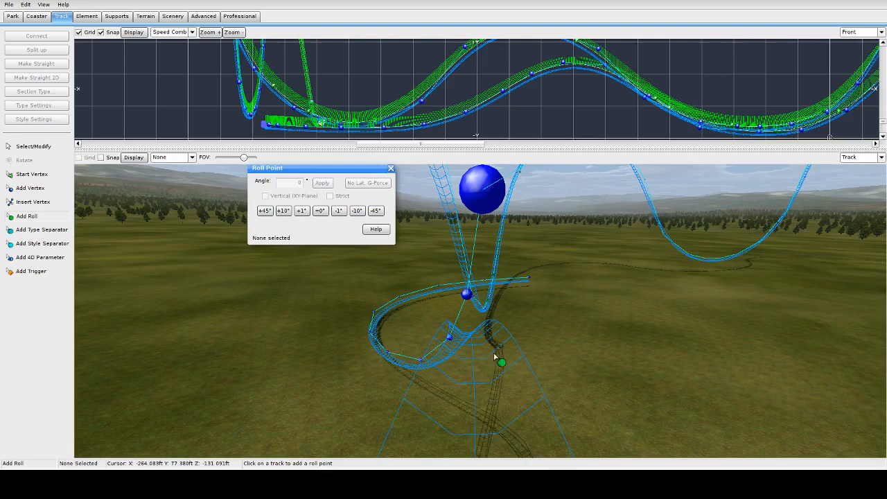
# Add a roll point just past the low hill's crest and set its angle to 12°
pyautogui.click(471, 355)
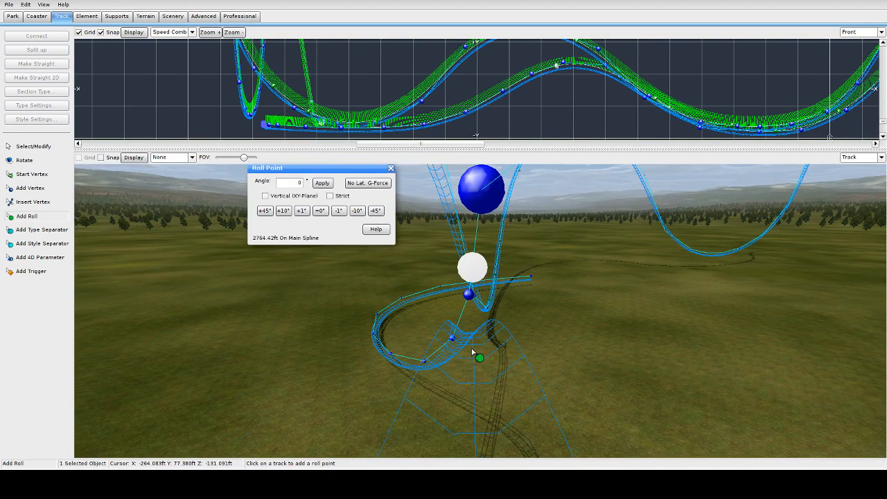
pyautogui.click(363, 184)
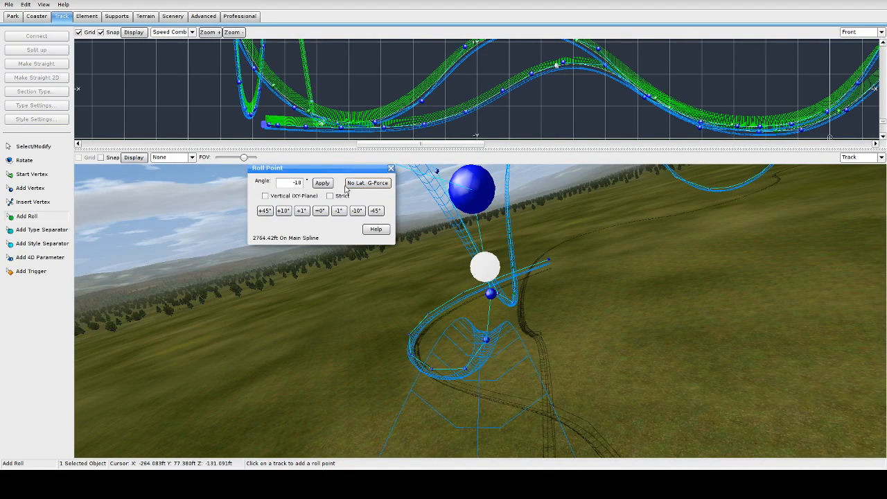
pyautogui.click(287, 213)
pyautogui.click(284, 210)
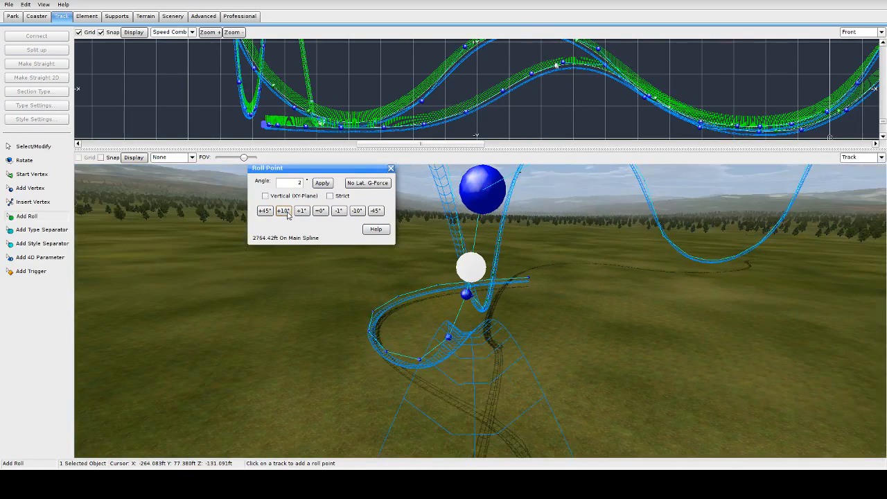
pyautogui.click(284, 210)
# Add a roll point on the low hill's descent and set its angle to 21°
pyautogui.scroll(5, 608, 358)
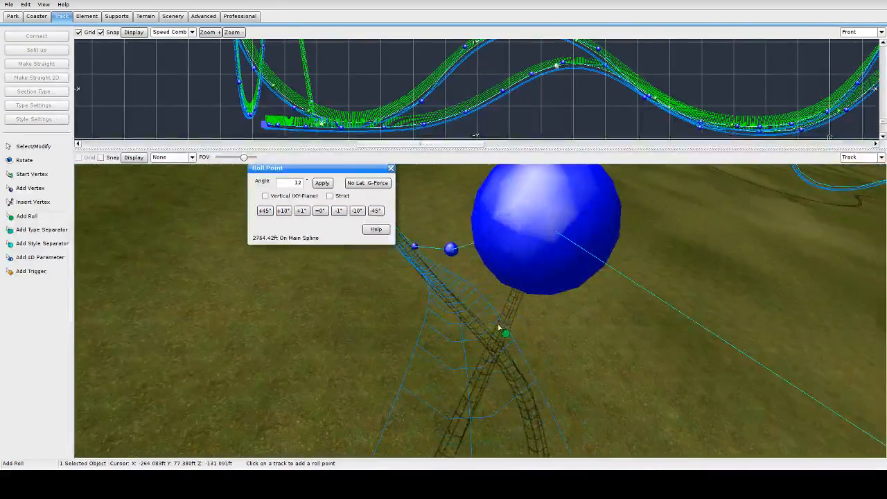
pyautogui.click(447, 299)
pyautogui.scroll(3, 422, 280)
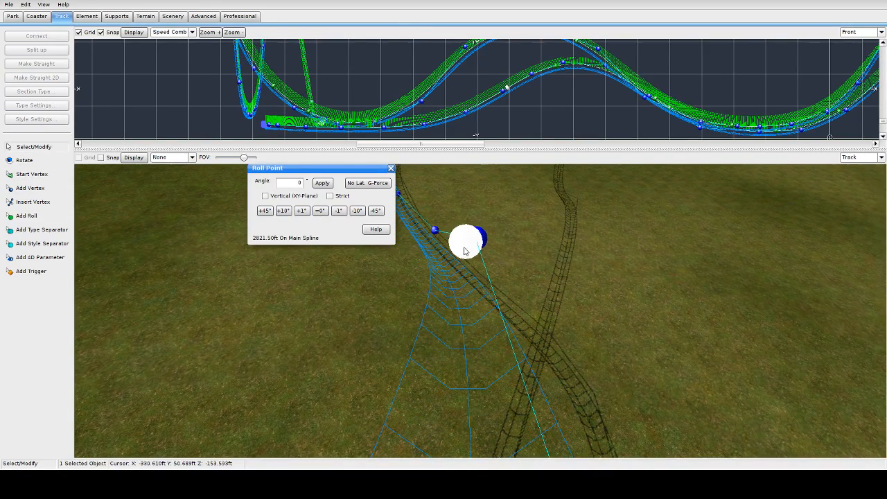
pyautogui.click(283, 211)
pyautogui.click(285, 212)
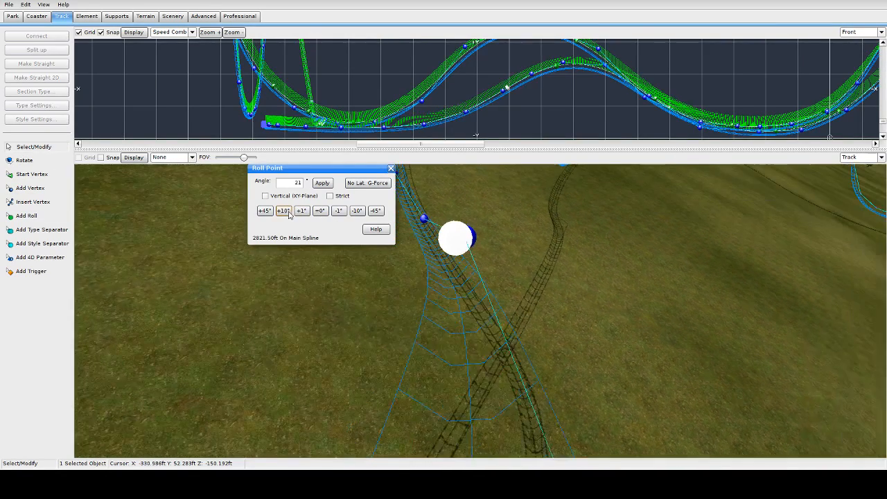
# Display the G-Force Comb in the Track view and examine the forces around the low hill
pyautogui.click(569, 293)
pyautogui.scroll(-8, 569, 293)
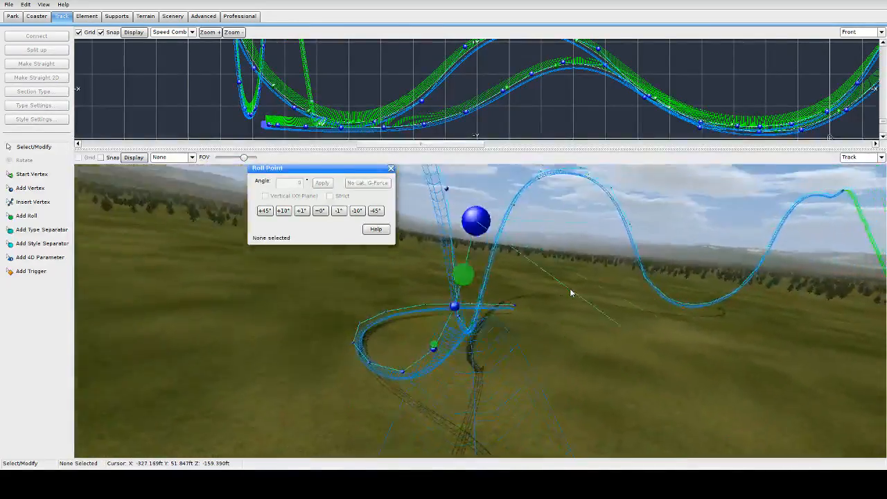
pyautogui.scroll(10, 570, 293)
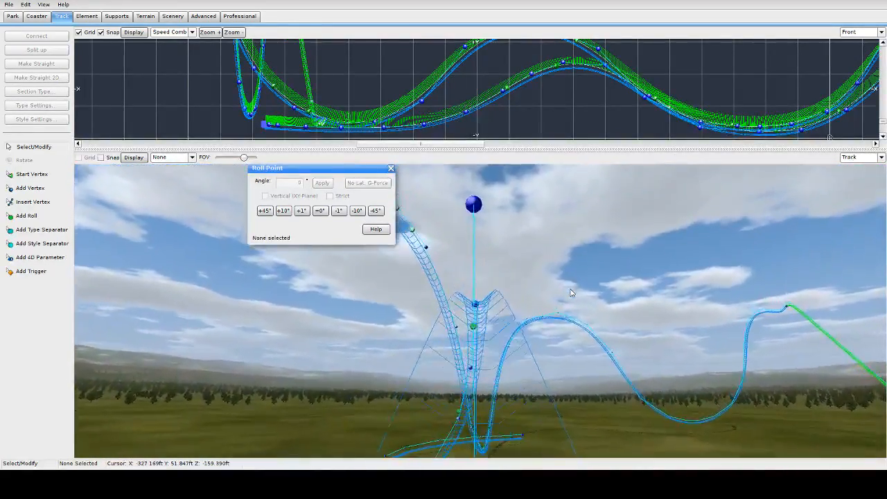
pyautogui.scroll(5, 571, 293)
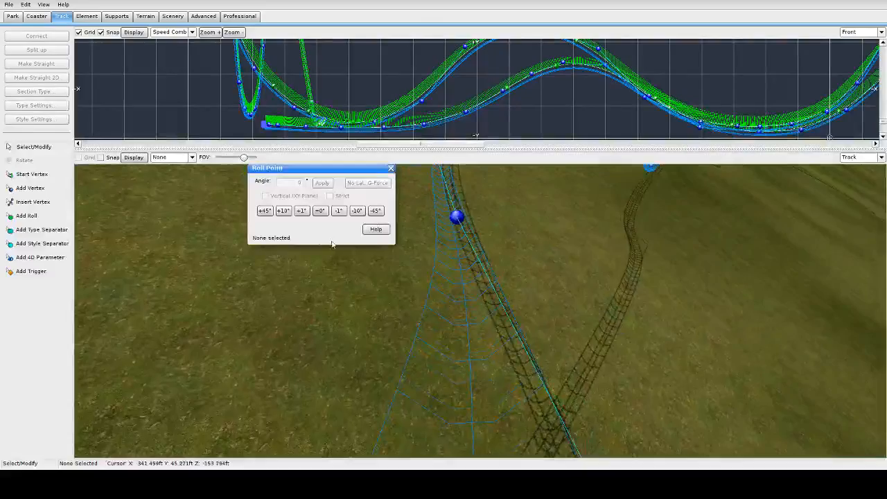
pyautogui.click(172, 157)
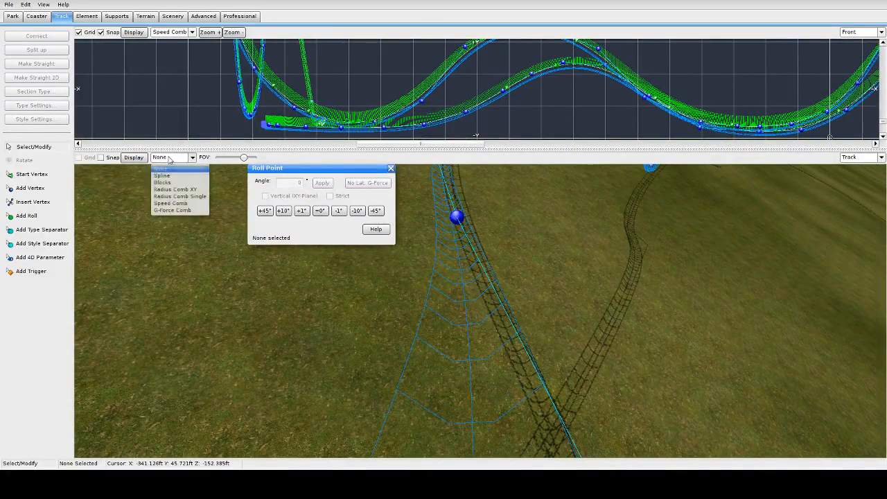
pyautogui.click(173, 213)
pyautogui.scroll(10, 651, 341)
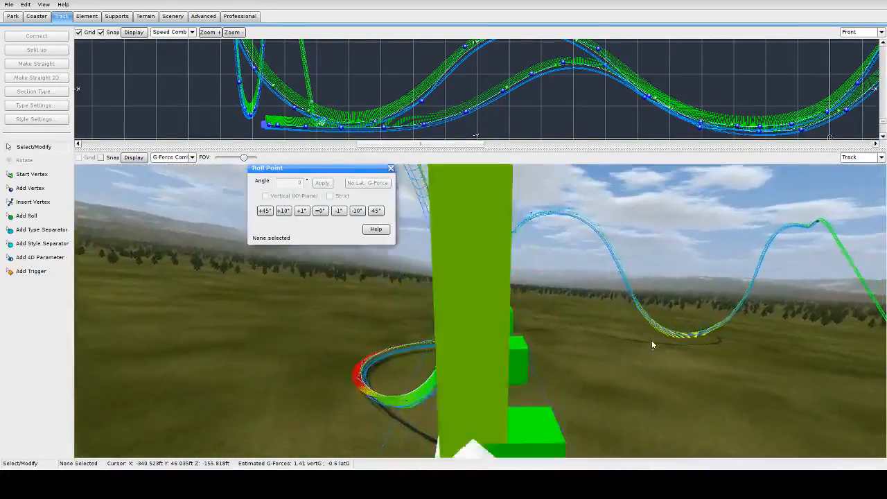
# Increase the bank of the roll point on the low hill's descent to a final angle of 62°
pyautogui.scroll(10, 631, 338)
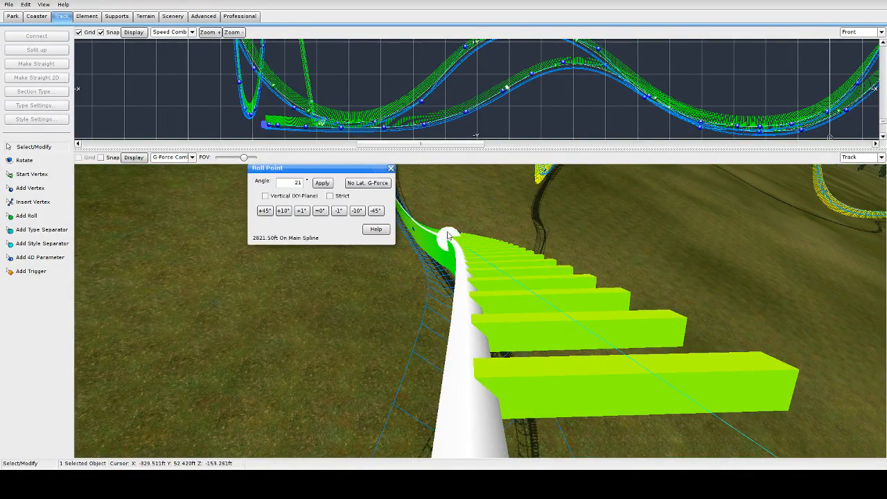
pyautogui.click(284, 211)
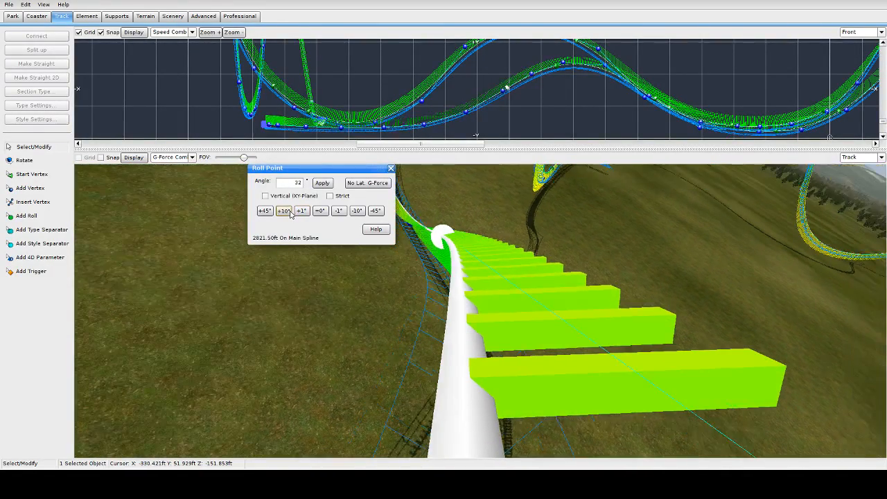
pyautogui.click(284, 211)
pyautogui.click(284, 211)
pyautogui.click(284, 210)
pyautogui.click(284, 210)
pyautogui.click(284, 210)
pyautogui.click(290, 214)
pyautogui.click(290, 213)
pyautogui.click(291, 214)
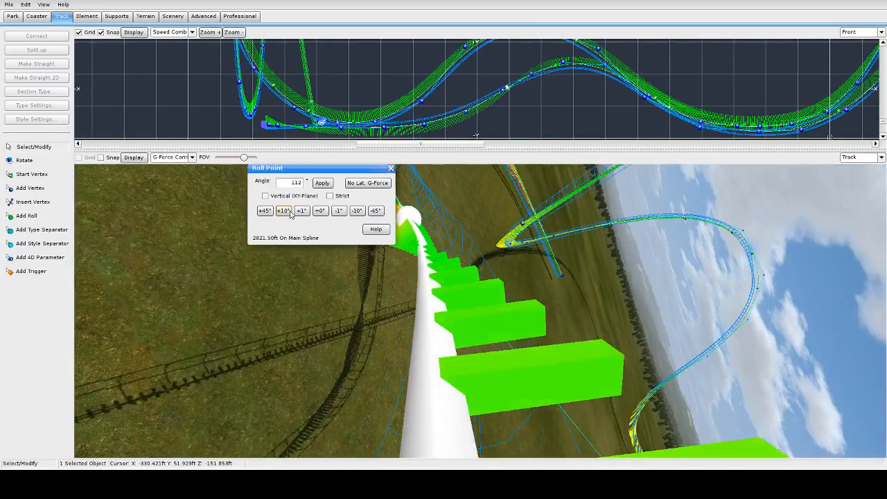
pyautogui.click(357, 214)
pyautogui.click(357, 214)
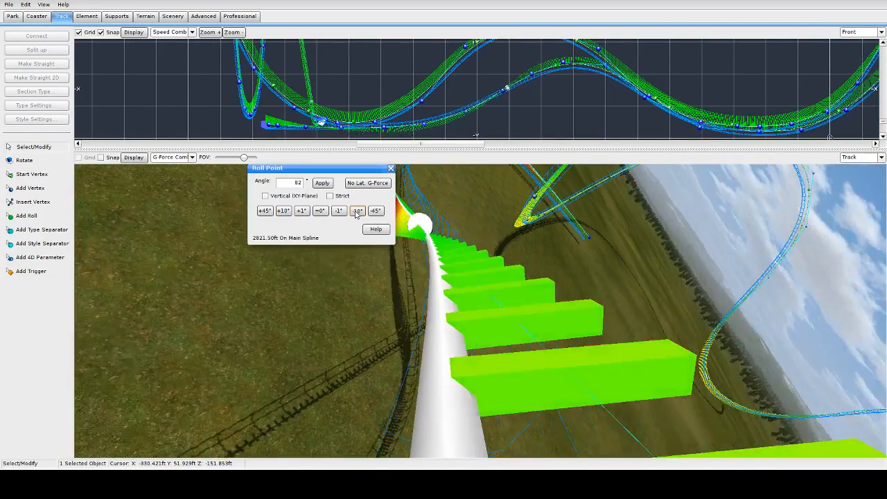
pyautogui.click(357, 213)
pyautogui.click(357, 213)
# Move the 62° roll point back up the descent to 2806.59 ft and the 12° roll point to the crest at 2742.70 ft
pyautogui.click(598, 297)
pyautogui.scroll(5, 598, 297)
pyautogui.scroll(-6, 597, 297)
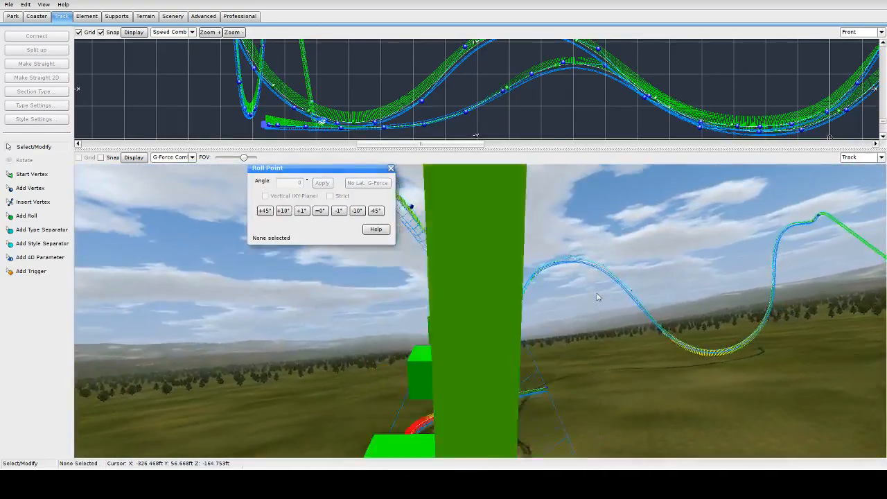
pyautogui.scroll(5, 598, 297)
pyautogui.scroll(-6, 568, 298)
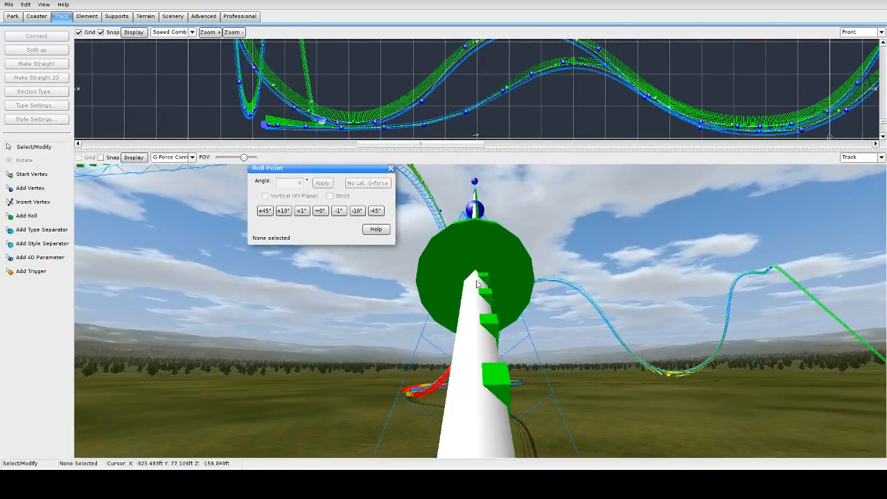
pyautogui.click(483, 269)
pyautogui.scroll(2, 574, 235)
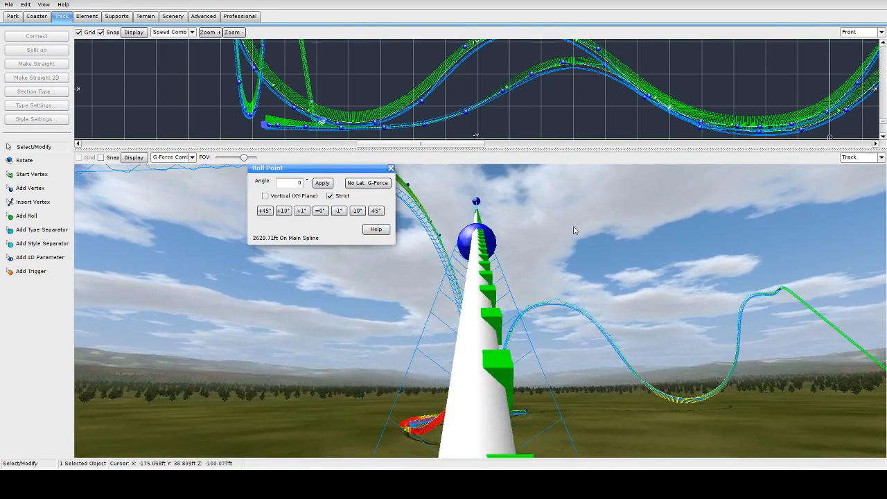
pyautogui.moveTo(522, 85); pyautogui.dragTo(520, 82)
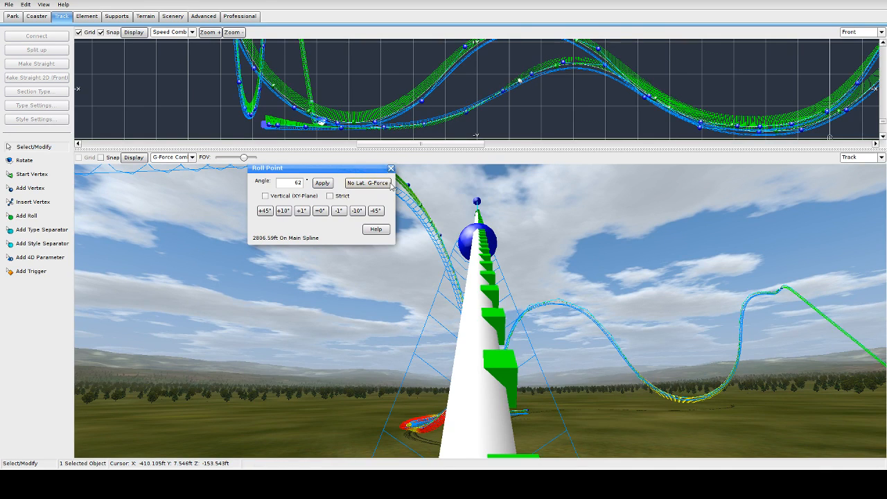
pyautogui.moveTo(556, 70); pyautogui.dragTo(580, 67)
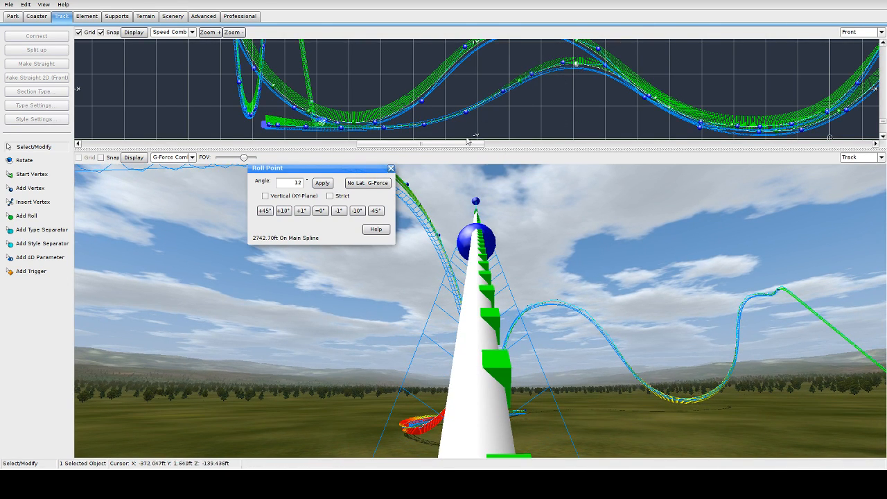
# Examine the banking and G-Force Comb from the approach over the low hill down to the exit curve
pyautogui.scroll(-12, 557, 266)
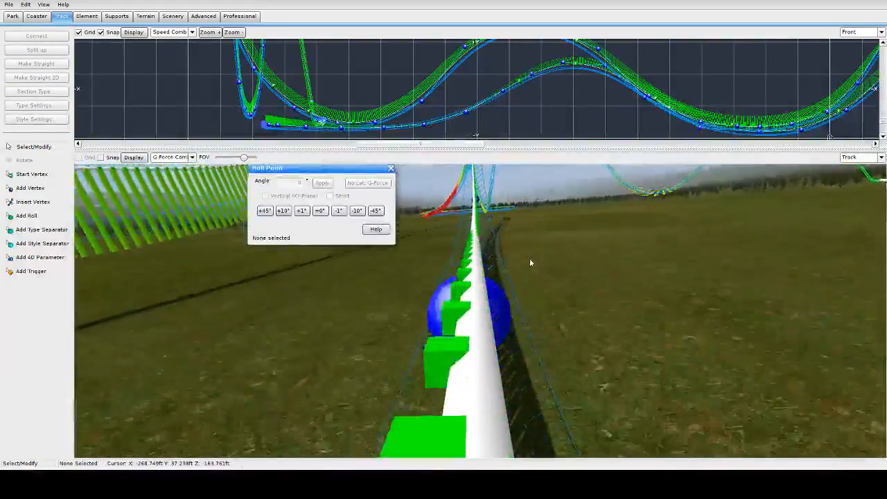
pyautogui.scroll(-10, 530, 258)
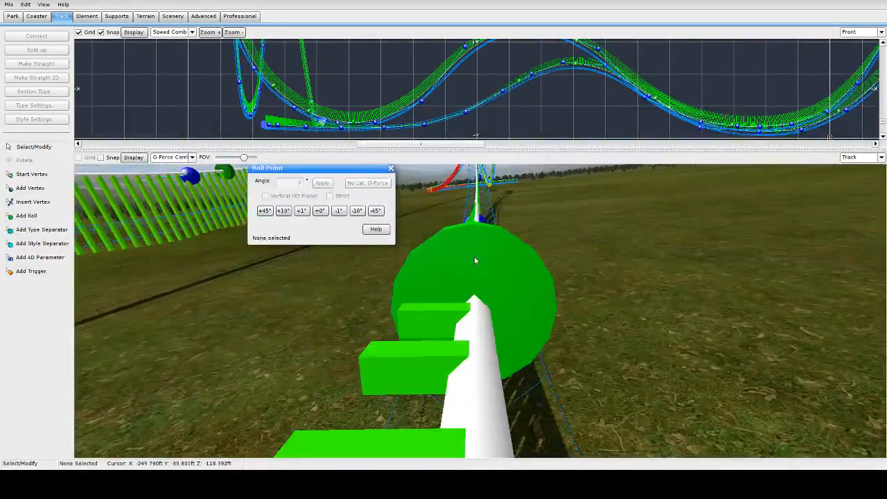
pyautogui.click(474, 261)
pyautogui.click(552, 237)
pyautogui.scroll(12, 552, 237)
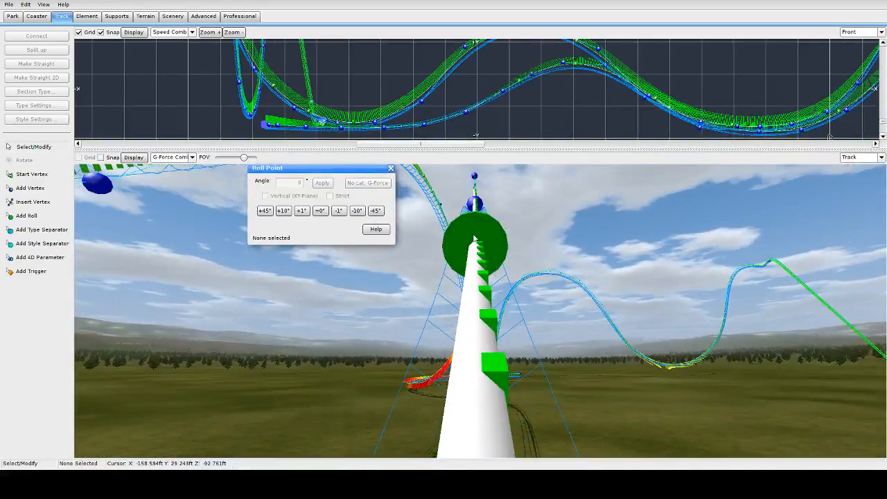
pyautogui.click(474, 240)
pyautogui.scroll(6, 564, 244)
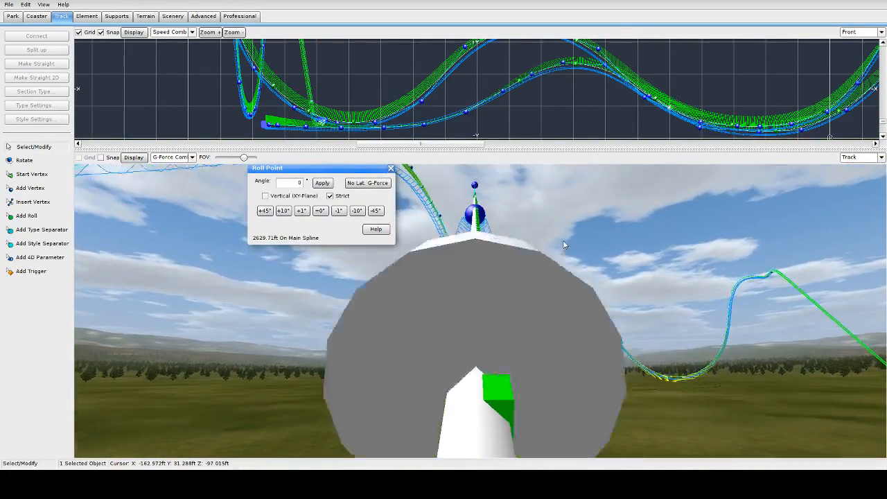
pyautogui.scroll(8, 563, 240)
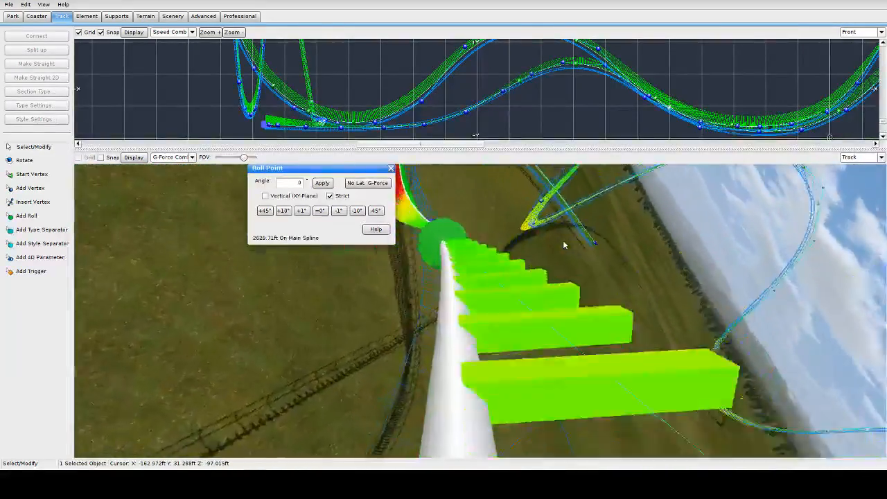
pyautogui.scroll(6, 535, 251)
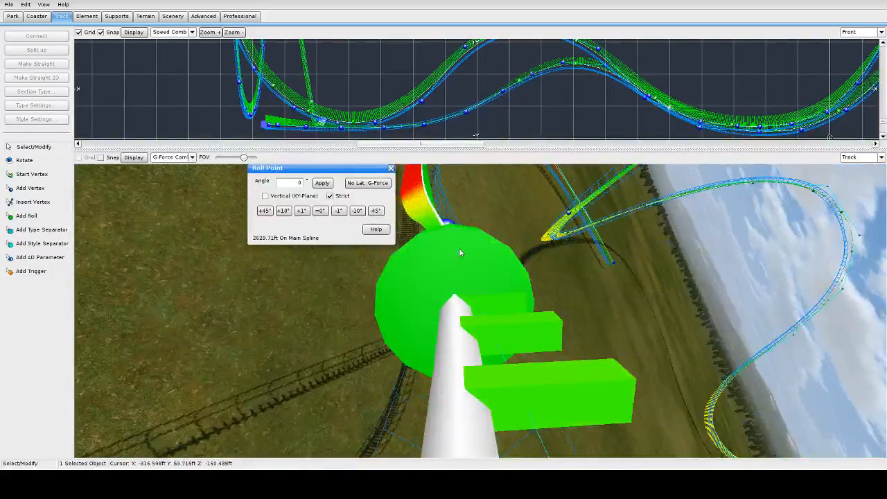
pyautogui.click(462, 255)
pyautogui.click(539, 237)
pyautogui.scroll(6, 540, 237)
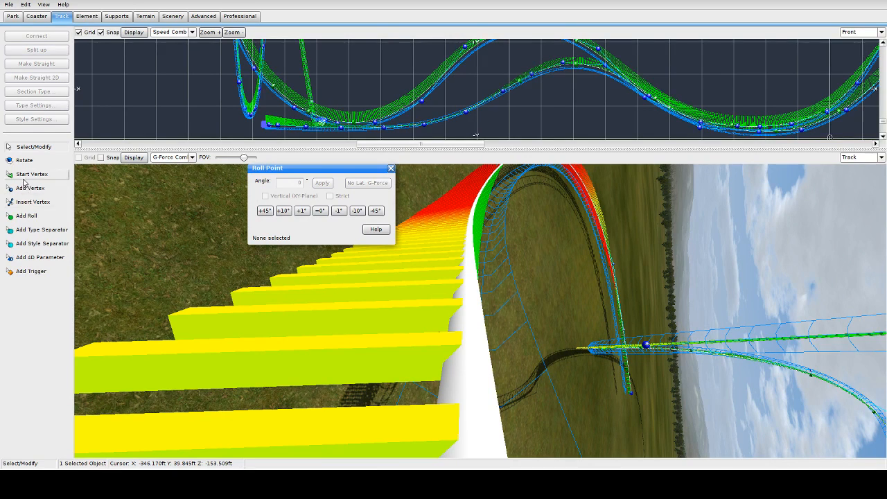
# Add a roll point lower on the descent at 2849.24 ft and set its angle to 20°
pyautogui.click(471, 244)
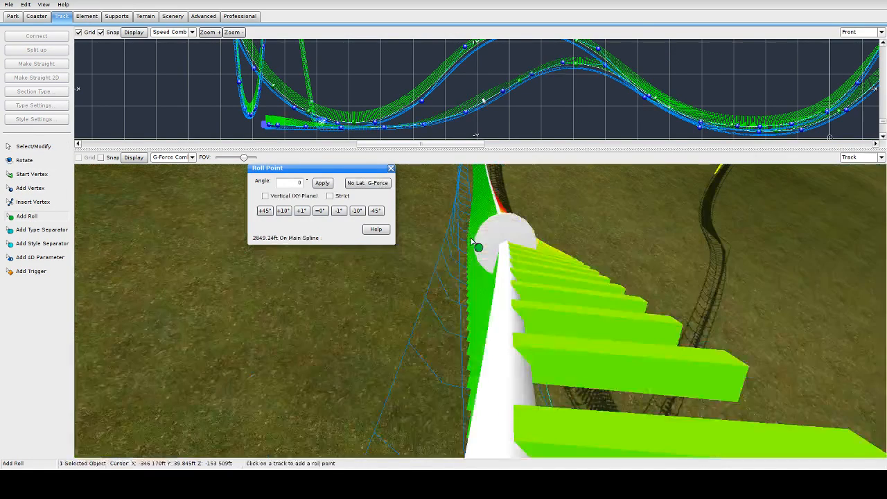
pyautogui.click(287, 214)
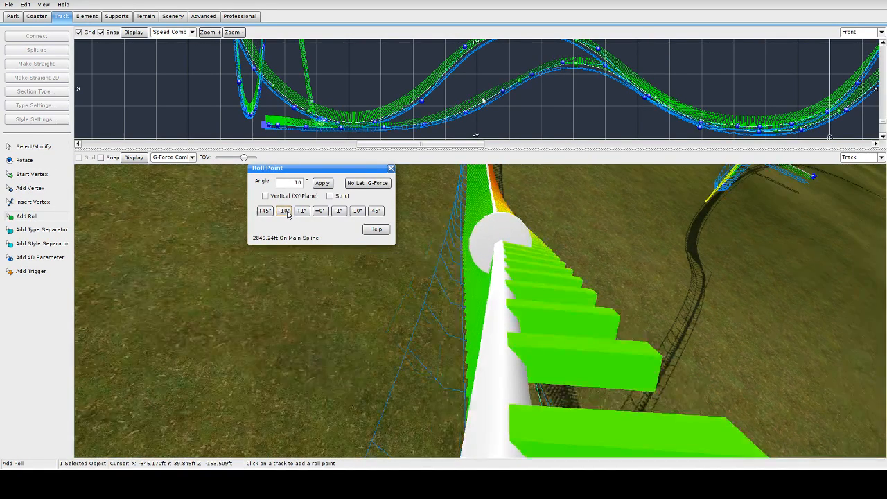
pyautogui.click(288, 214)
pyautogui.scroll(-10, 669, 287)
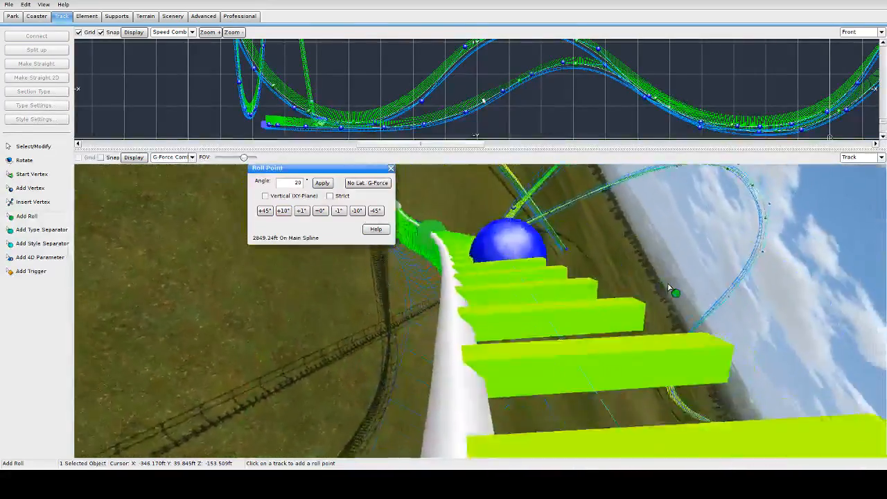
pyautogui.scroll(-10, 668, 285)
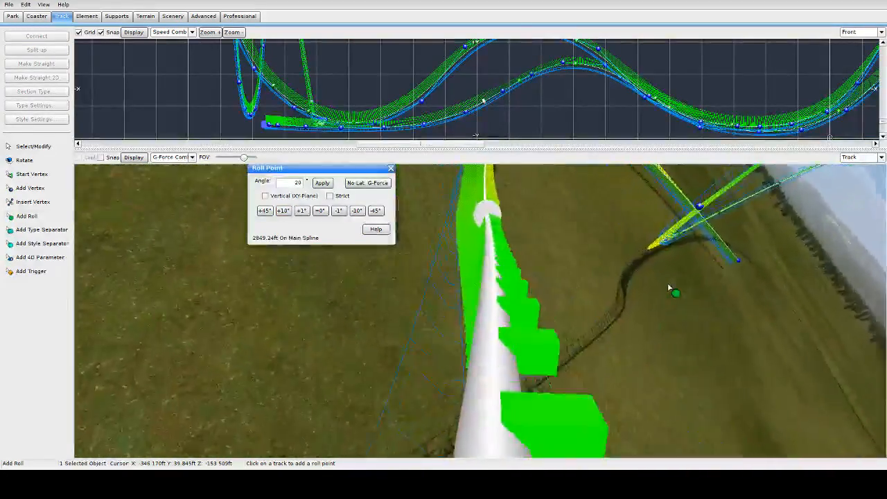
# Examine the G-Force Comb along the low hill's descent and into the exit curve
pyautogui.scroll(-10, 668, 287)
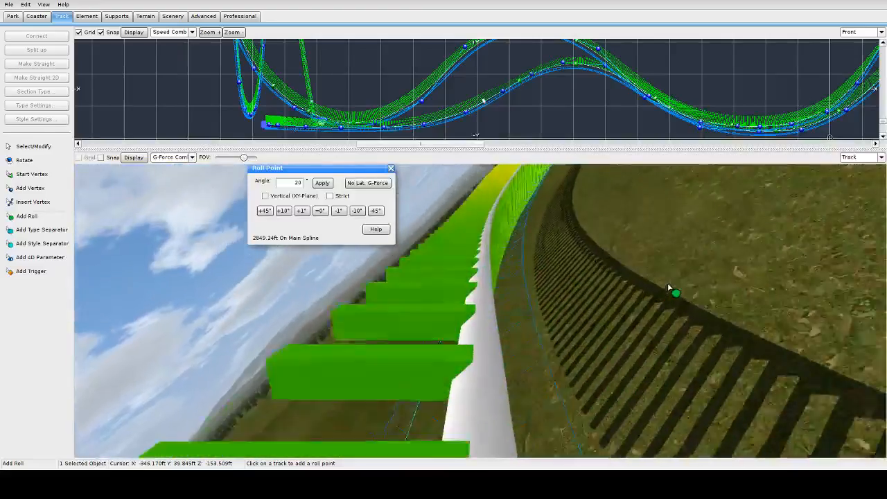
pyautogui.scroll(-10, 669, 285)
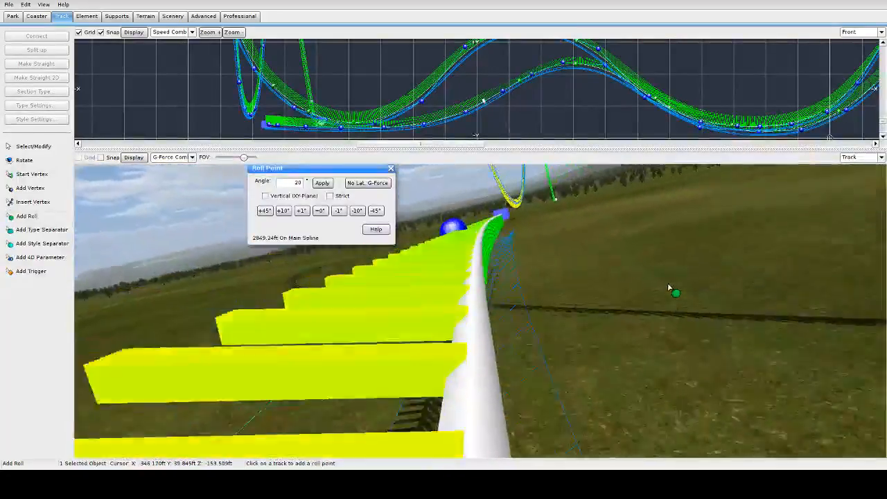
pyautogui.press('s')
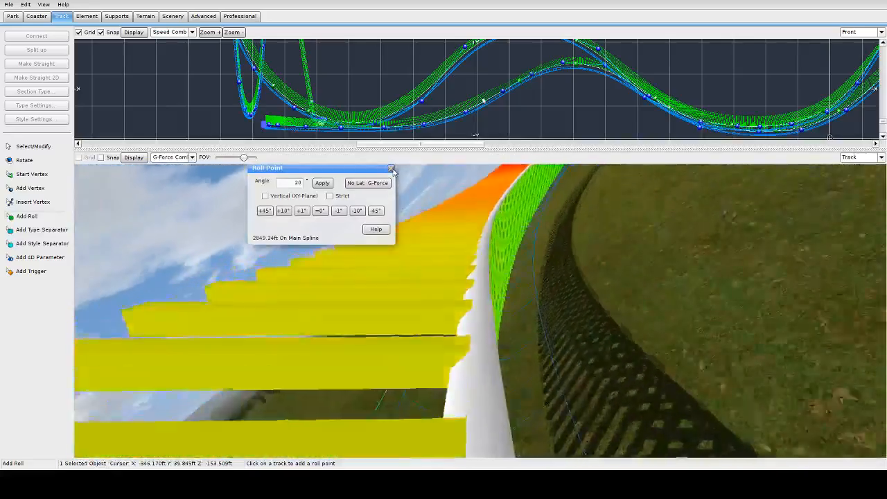
pyautogui.click(391, 168)
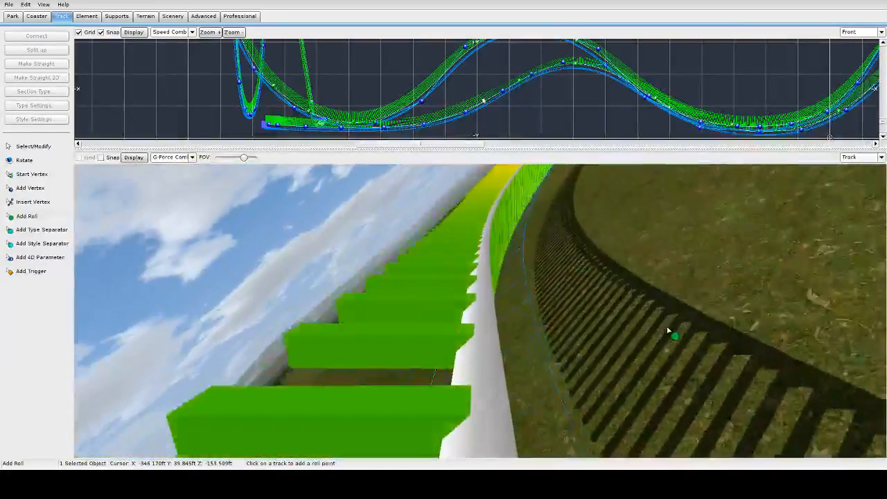
pyautogui.press('s')
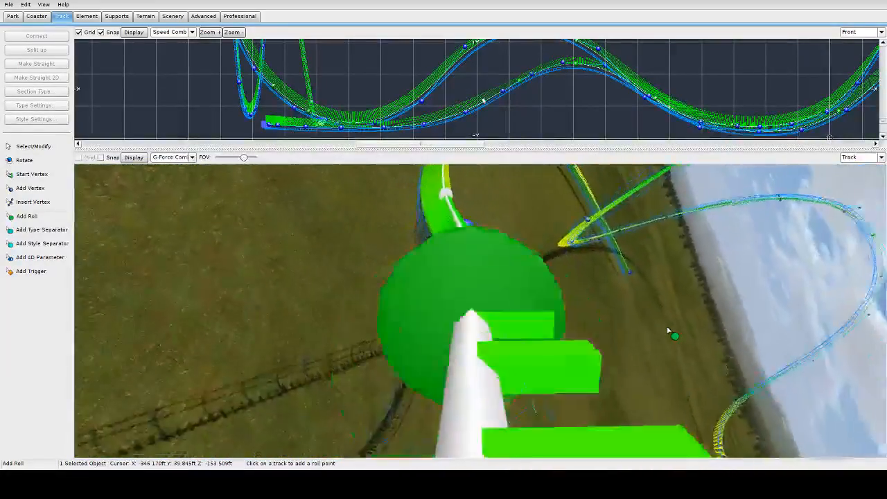
pyautogui.press('s')
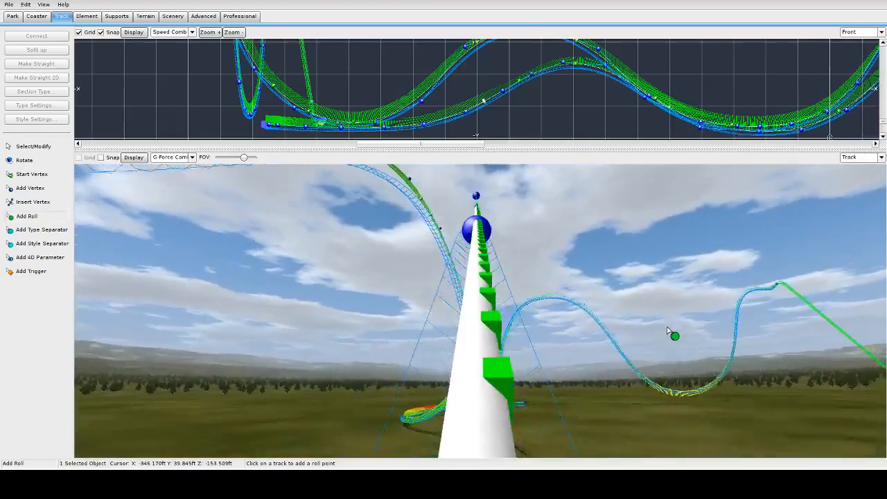
pyautogui.press('s')
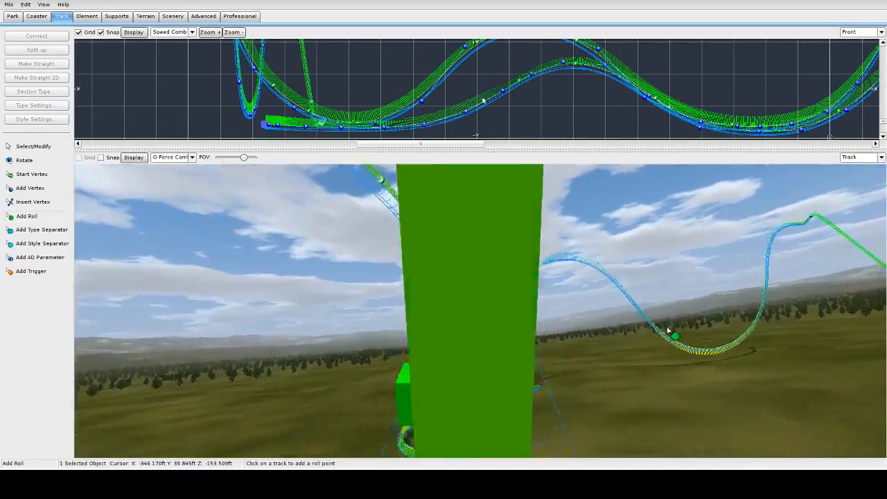
pyautogui.press('s')
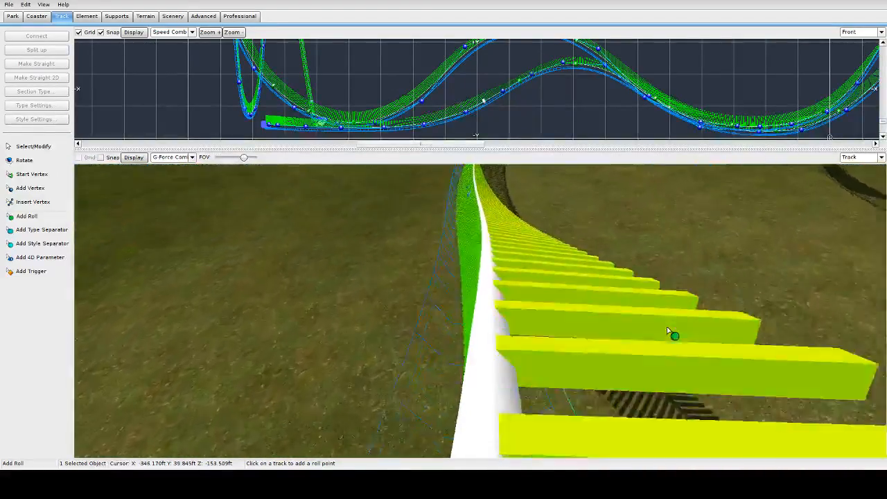
pyautogui.press('w')
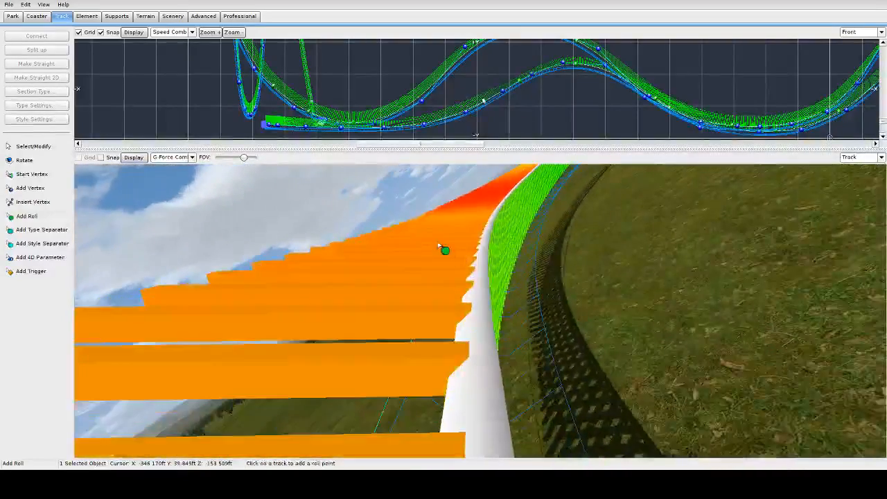
pyautogui.press('w')
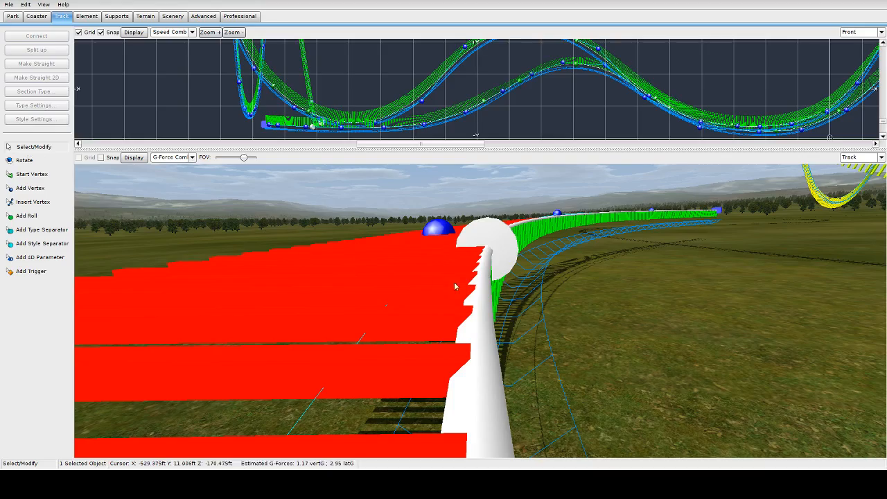
# Bank the exit curve's roll point at 3035.41 ft to -69° for no lateral G-force
pyautogui.doubleClick(496, 251)
pyautogui.click(374, 185)
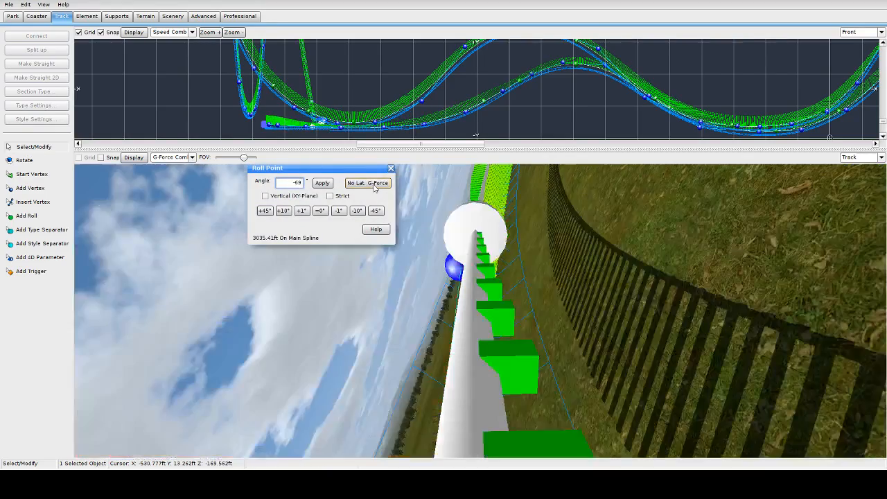
pyautogui.click(657, 281)
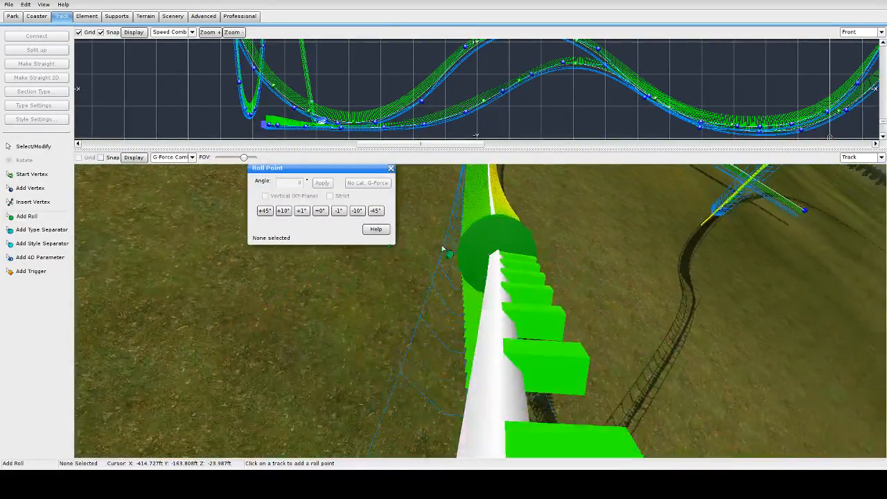
# Bank the roll point on the descent at 2849.24 ft to 29° for no lateral G-force
pyautogui.click(485, 235)
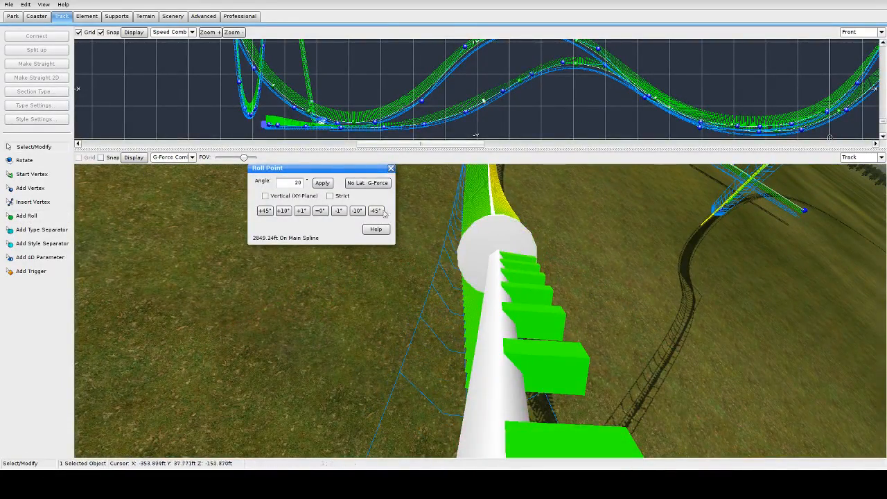
pyautogui.click(367, 186)
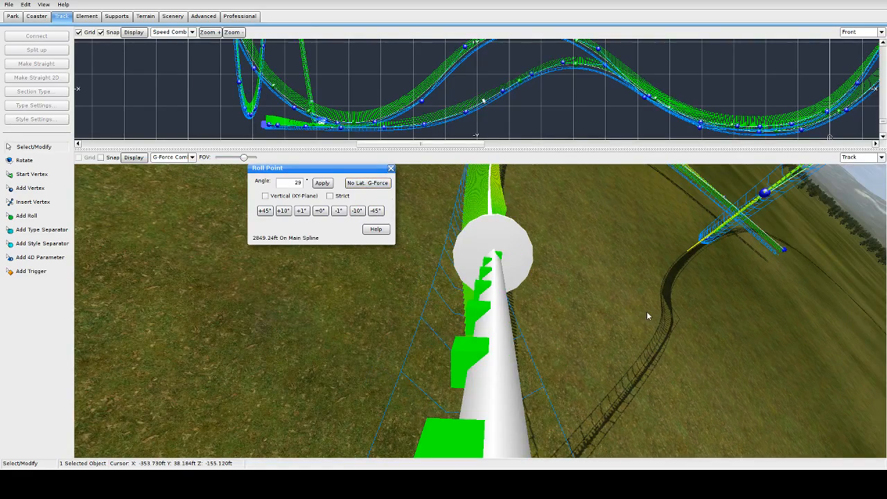
pyautogui.click(645, 312)
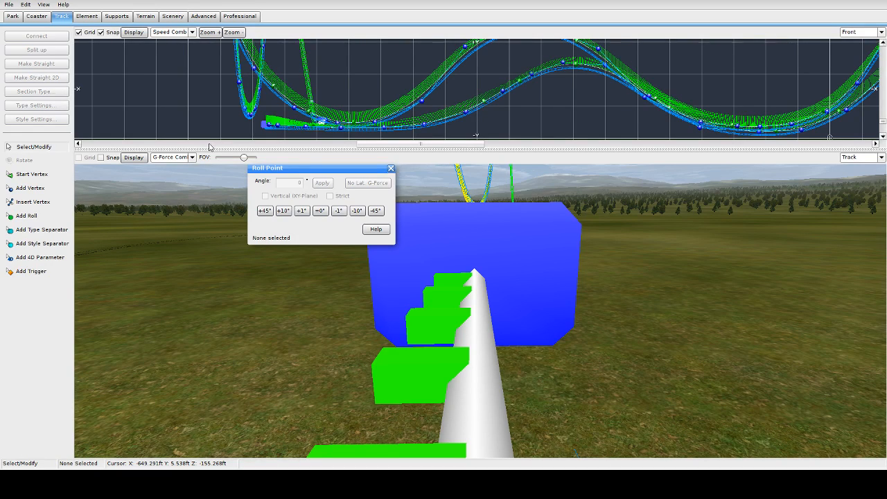
pyautogui.click(390, 168)
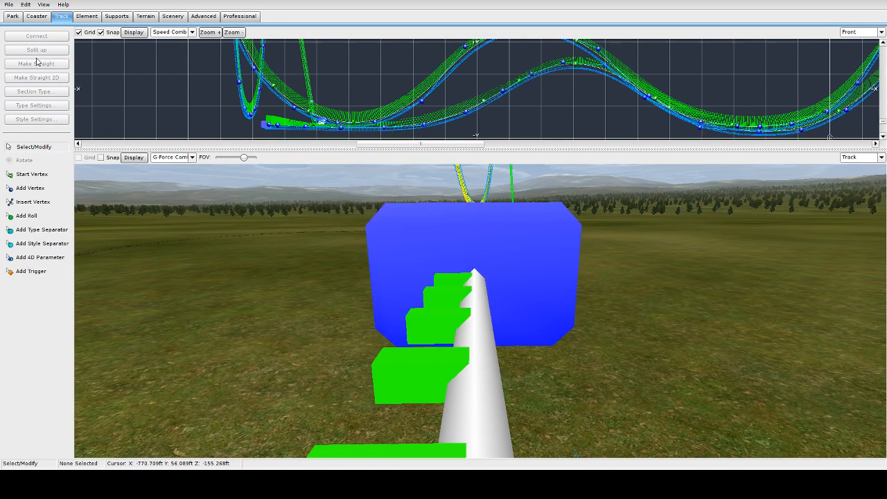
# Set the ExSTREAM coaster's cross tie color to a light grayish blue, RGB 128, 166, 188
pyautogui.click(38, 19)
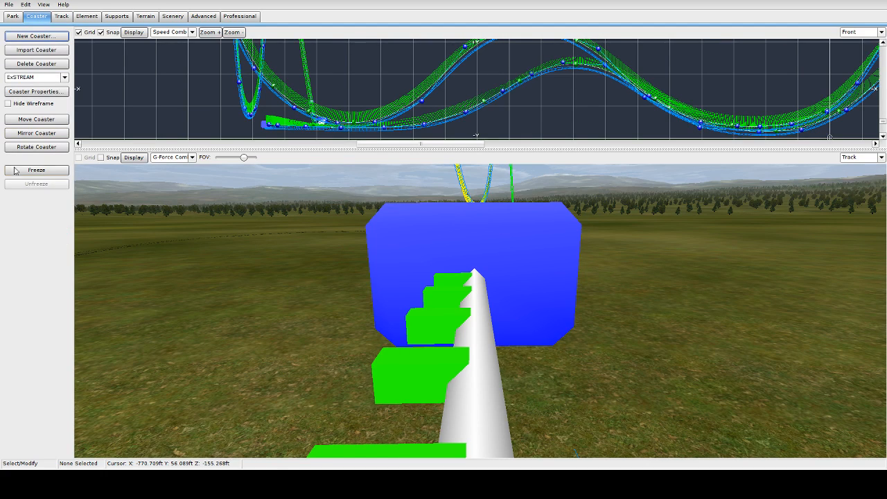
pyautogui.click(45, 94)
pyautogui.click(418, 153)
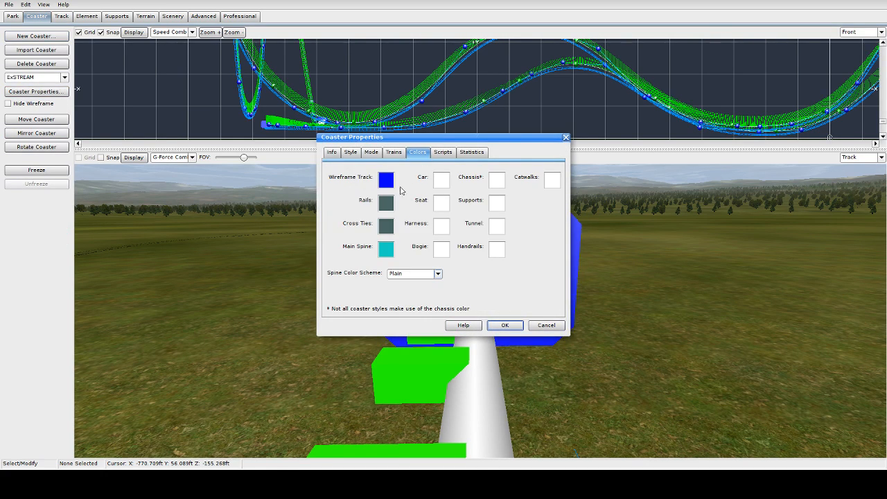
pyautogui.click(386, 228)
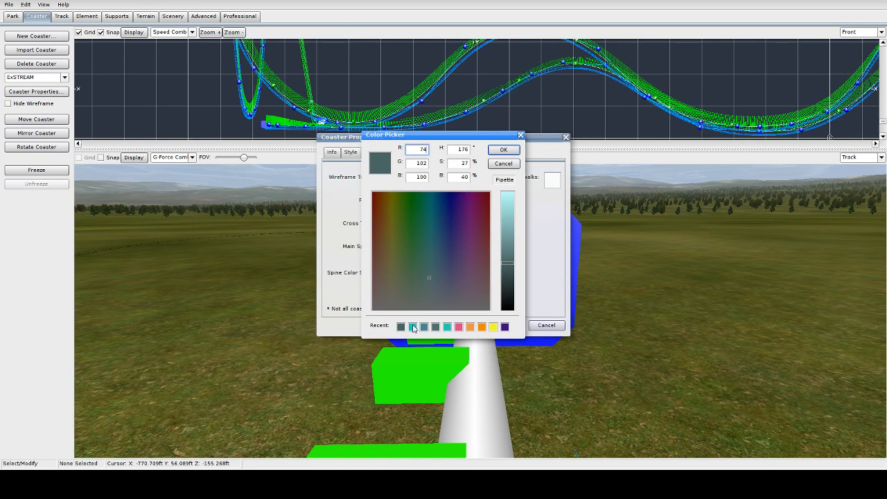
pyautogui.click(393, 222)
pyautogui.moveTo(508, 262); pyautogui.dragTo(511, 221)
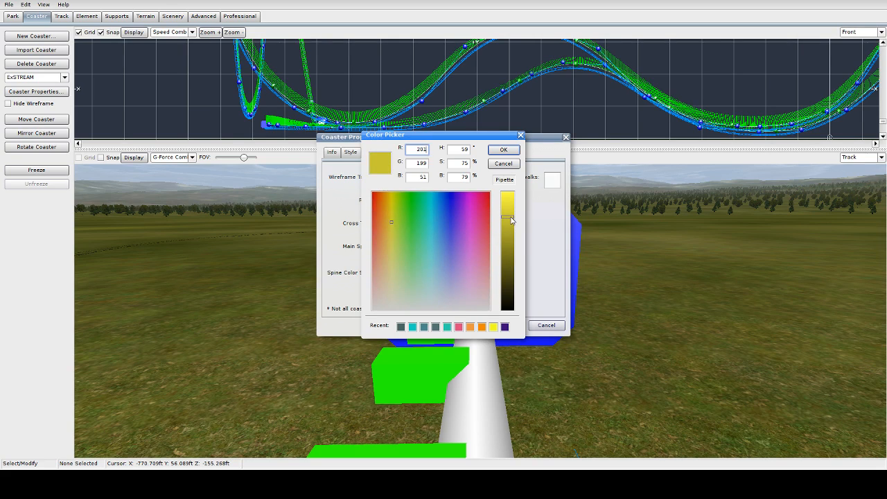
pyautogui.moveTo(450, 215)
pyautogui.mouseDown()
pyautogui.moveTo(449, 206)
pyautogui.moveTo(445, 247)
pyautogui.moveTo(433, 243)
pyautogui.moveTo(431, 223)
pyautogui.moveTo(444, 242)
pyautogui.moveTo(438, 273)
pyautogui.mouseUp()
pyautogui.moveTo(505, 216)
pyautogui.mouseDown()
pyautogui.moveTo(512, 244)
pyautogui.moveTo(511, 224)
pyautogui.mouseUp()
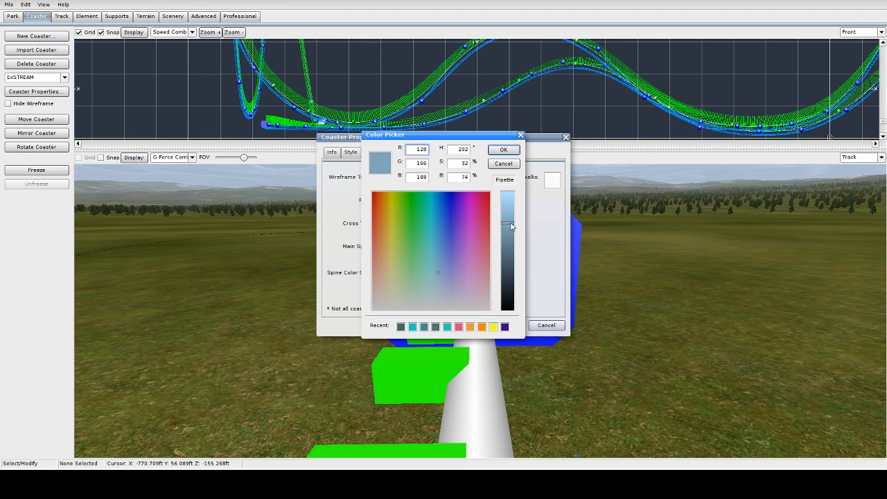
pyautogui.click(504, 149)
# Give the rails the same light grayish blue as the cross ties and apply the coaster properties
pyautogui.click(387, 202)
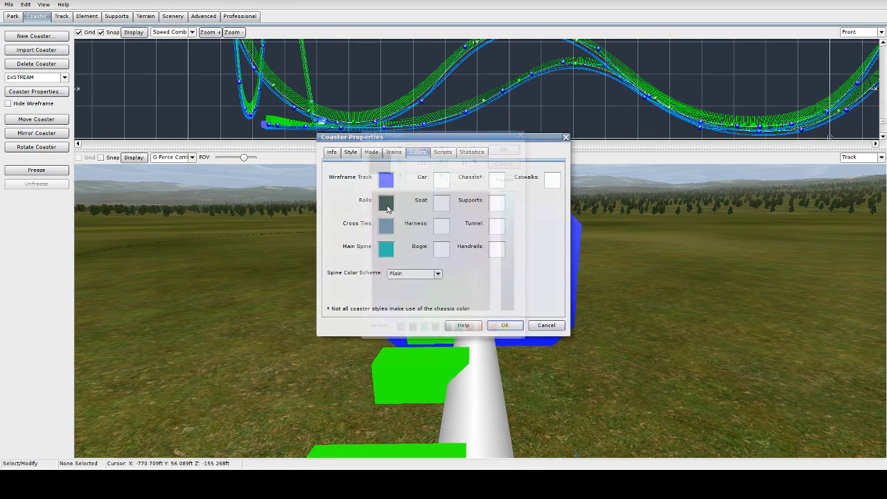
pyautogui.click(401, 327)
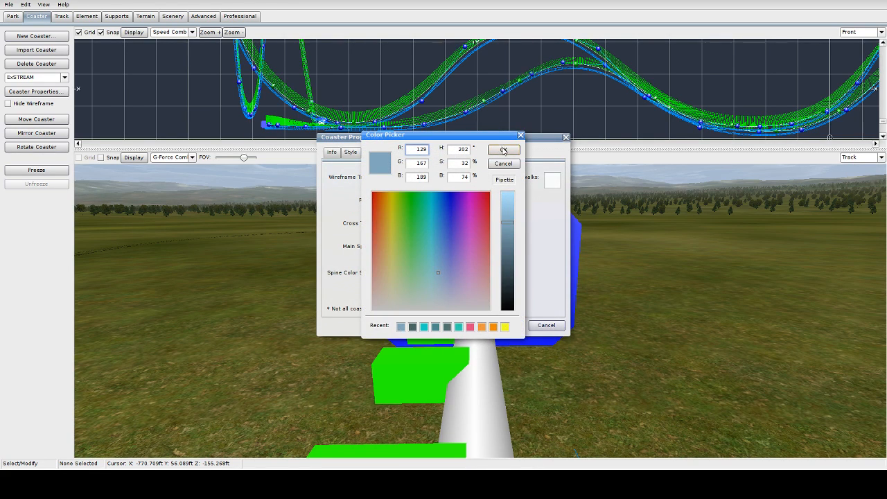
pyautogui.click(504, 149)
pyautogui.click(505, 326)
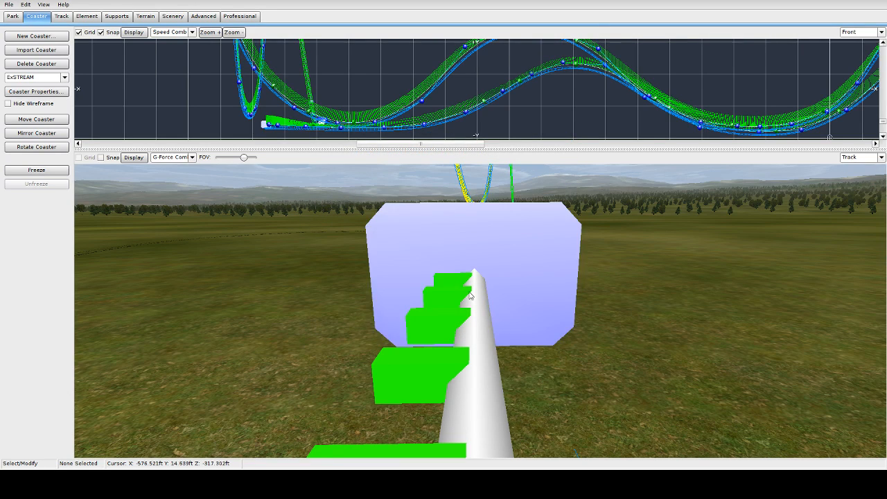
# Freeze the coaster and start the ride simulation, saving the project's changes
pyautogui.click(46, 171)
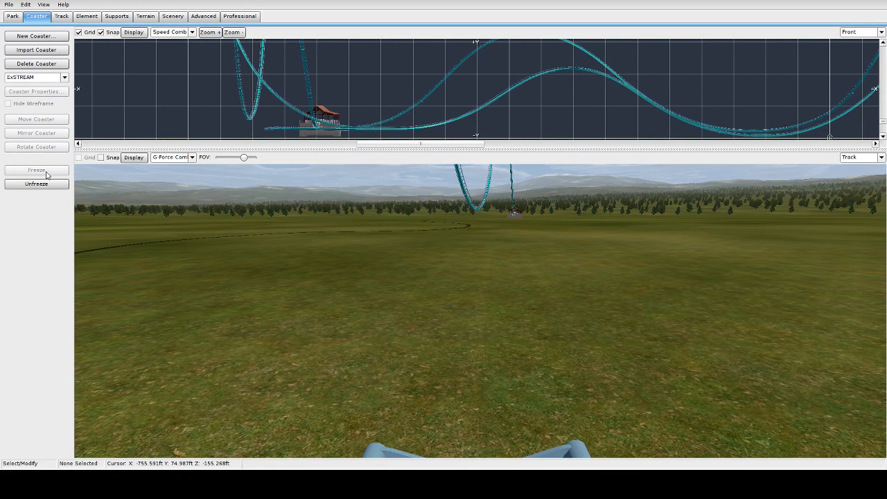
pyautogui.click(10, 6)
pyautogui.click(35, 101)
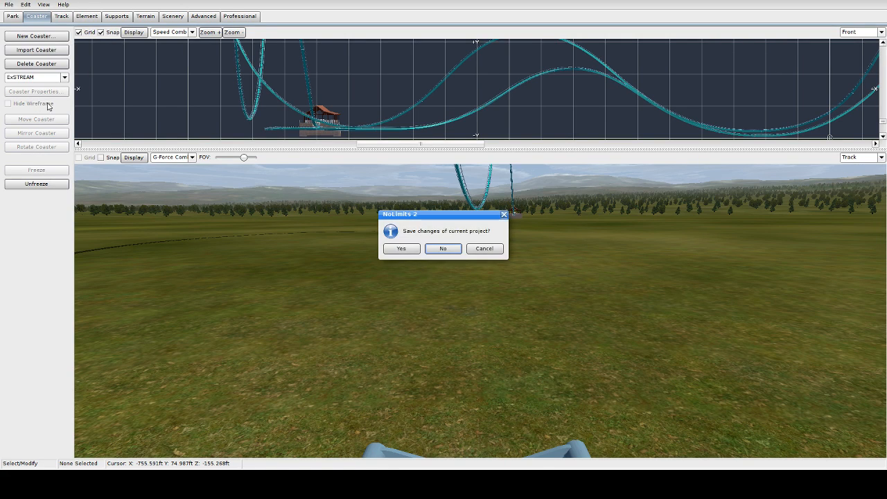
pyautogui.click(402, 248)
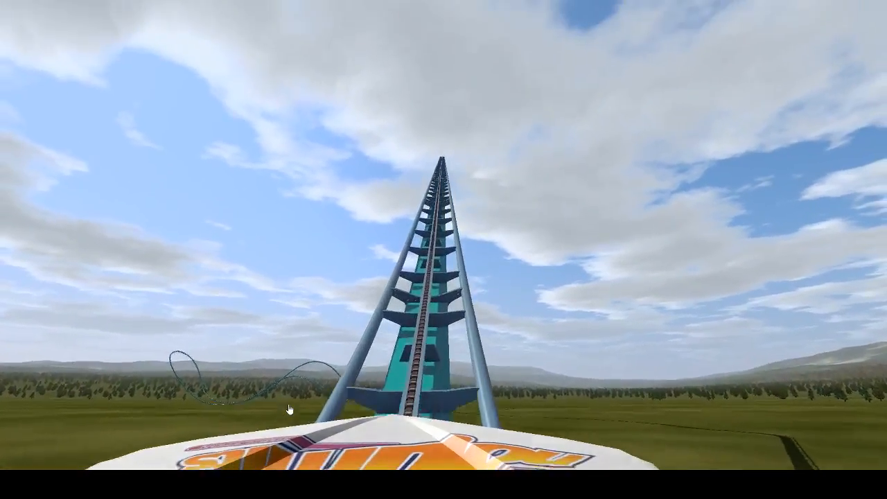
# Test-ride the coaster at simulation speeds up to x3 and back to x1, and dismiss the cleared message log
pyautogui.press('KP_Add')
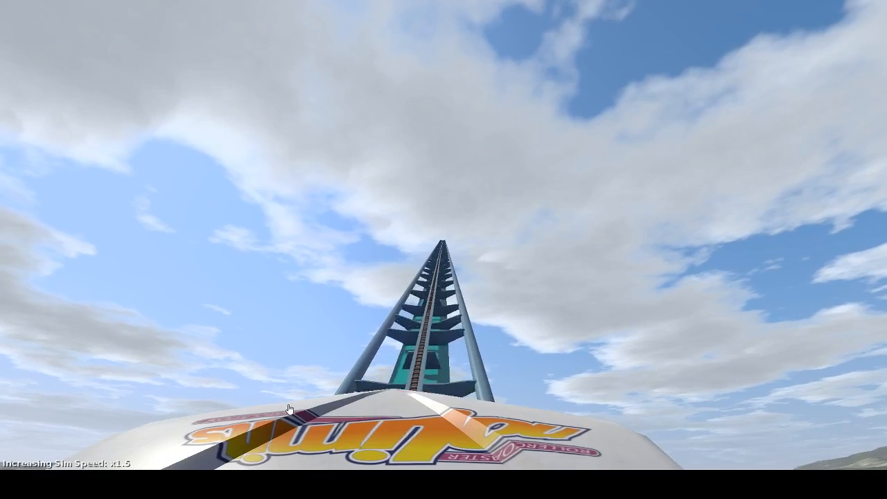
pyautogui.press('KP_Add')
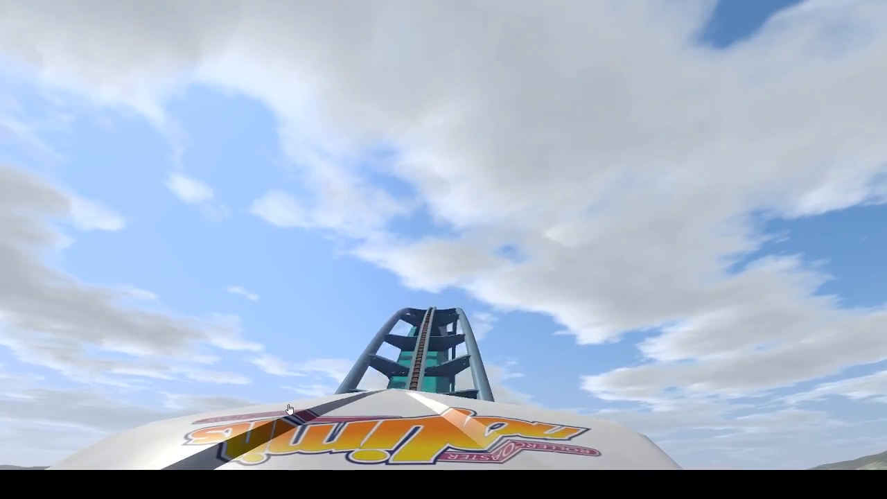
pyautogui.press('KP_Subtract')
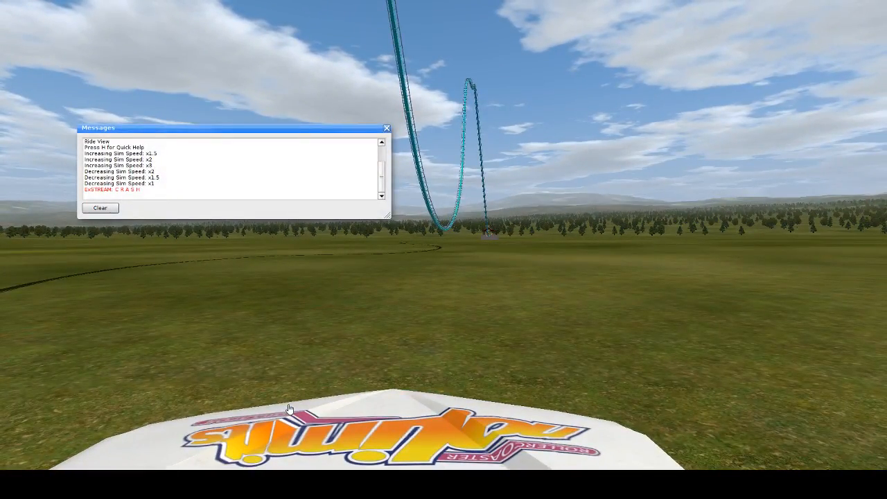
pyautogui.click(100, 208)
pyautogui.click(387, 128)
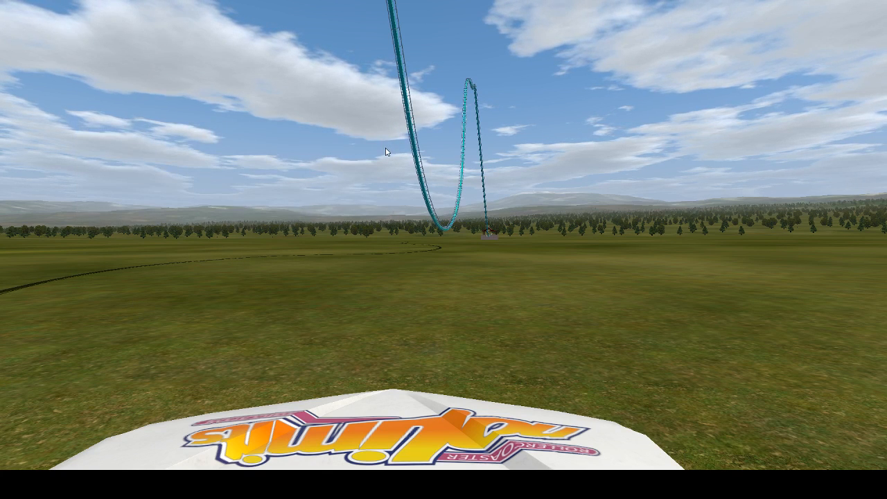